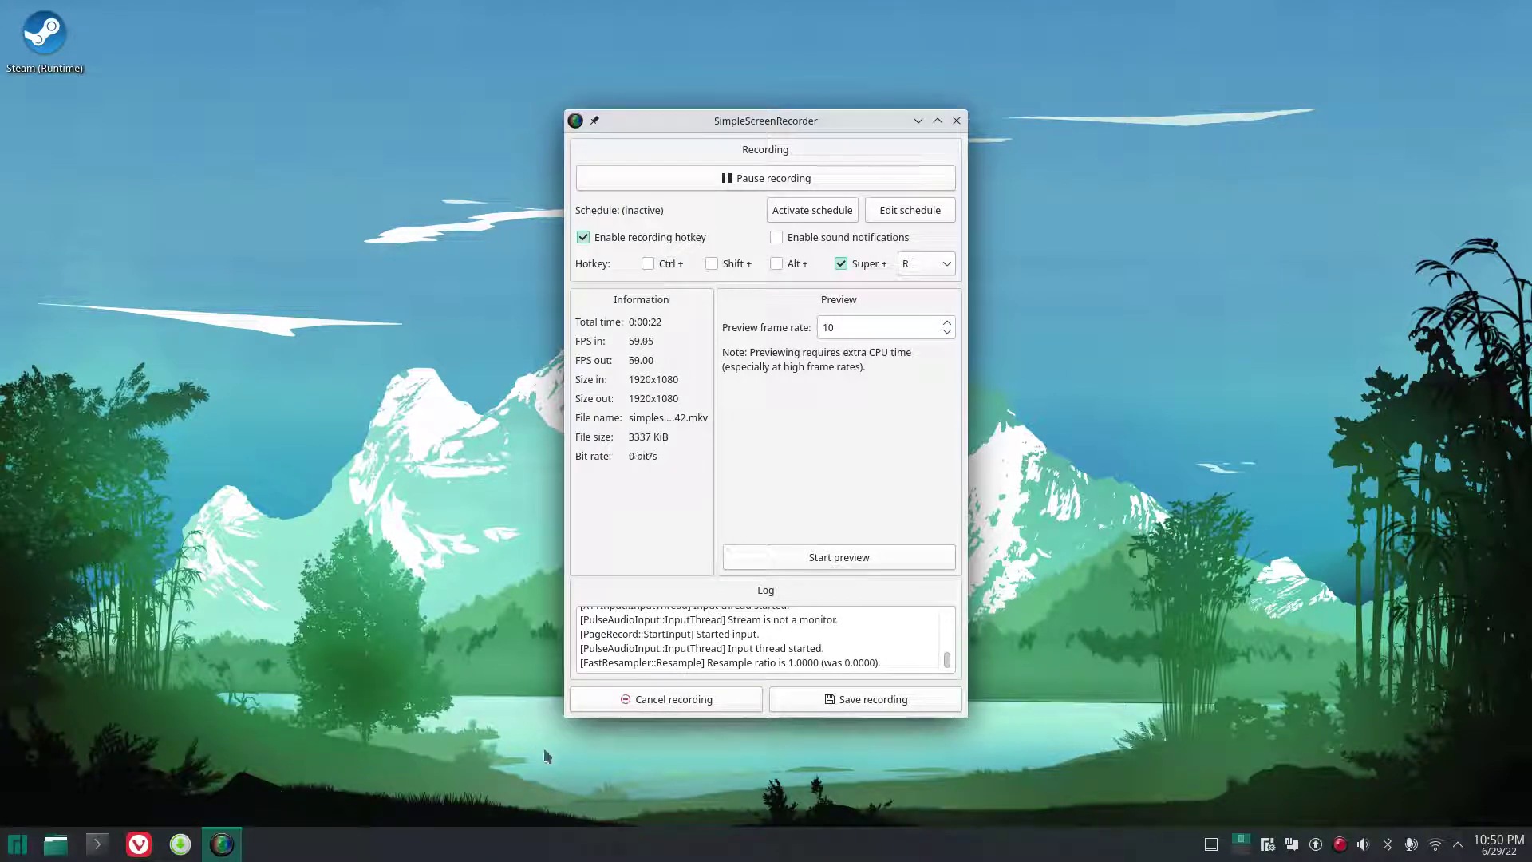
# Open the Add/Remove Software package manager from the System applications and bring its window to the front.
pyautogui.moveTo(225, 842)
pyautogui.click(18, 843)
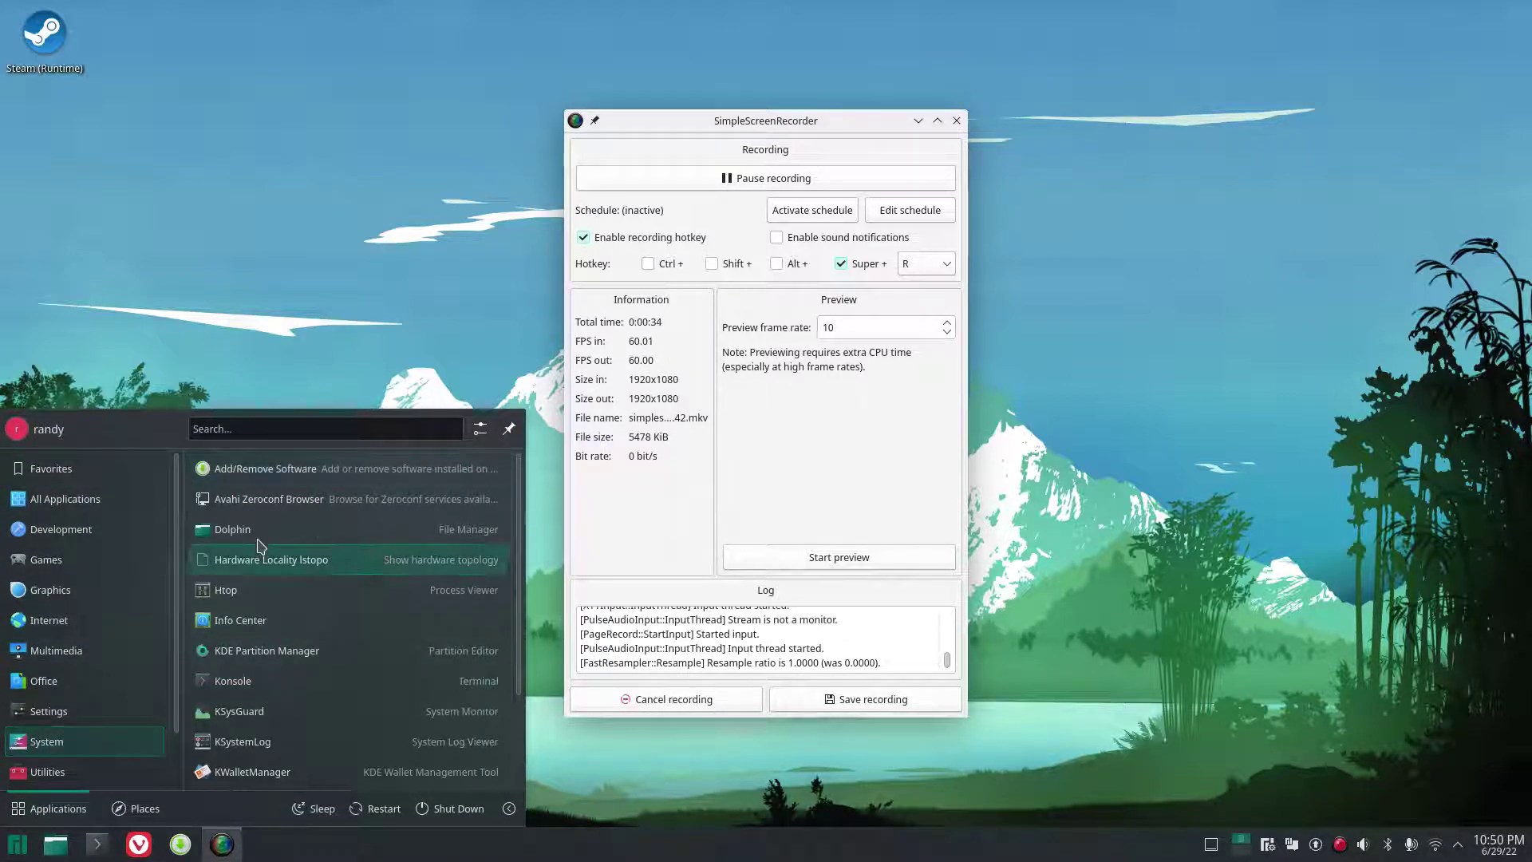
pyautogui.click(282, 467)
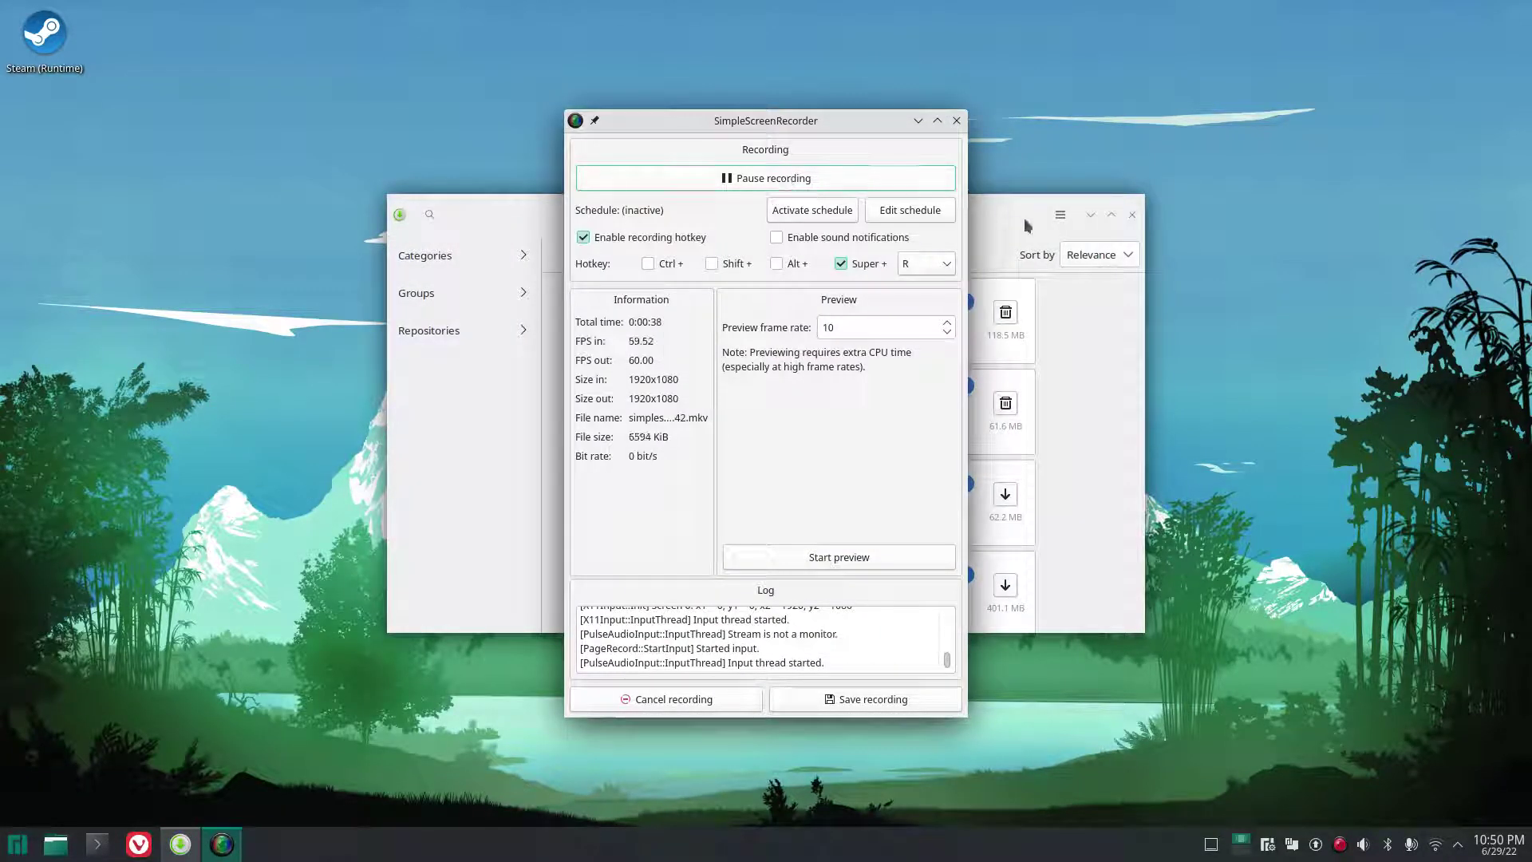
pyautogui.click(988, 209)
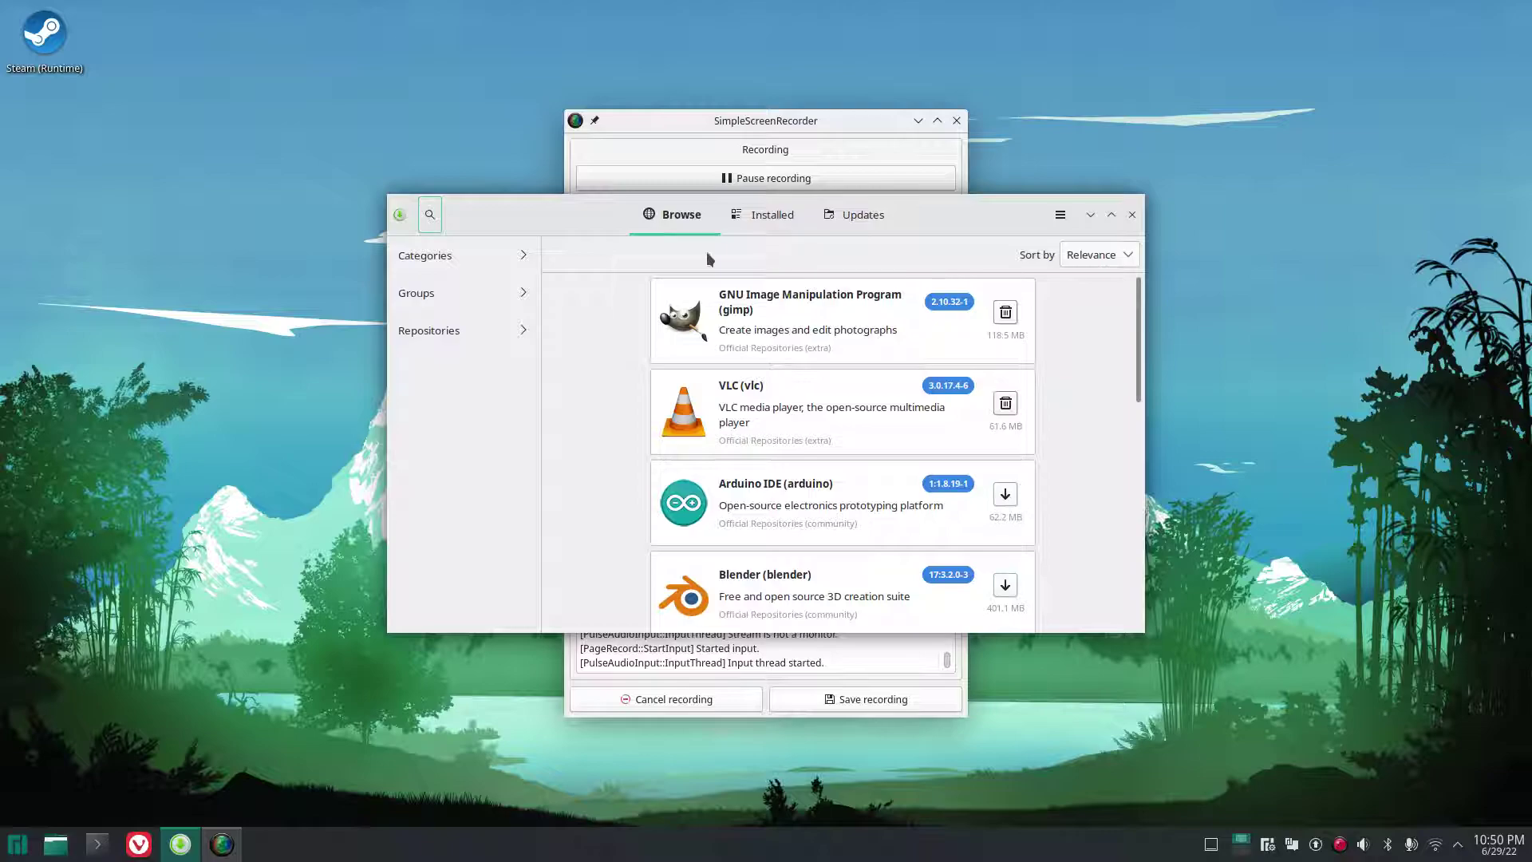
# Open the package manager's preferences and authenticate with the account password.
pyautogui.click(1060, 214)
pyautogui.click(1053, 373)
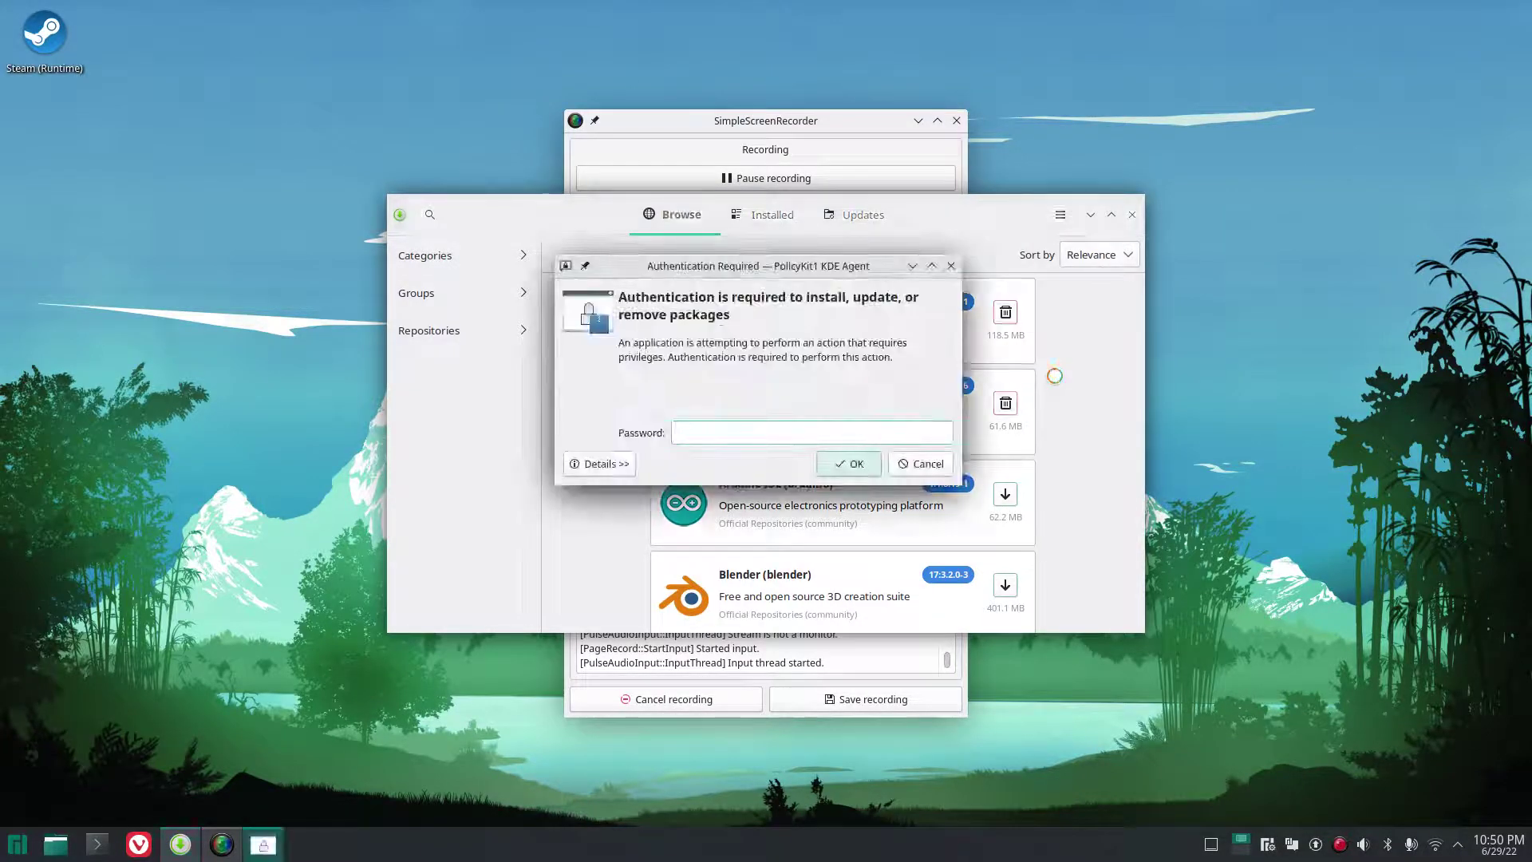
pyautogui.write('•••••••')
pyautogui.press('Return')
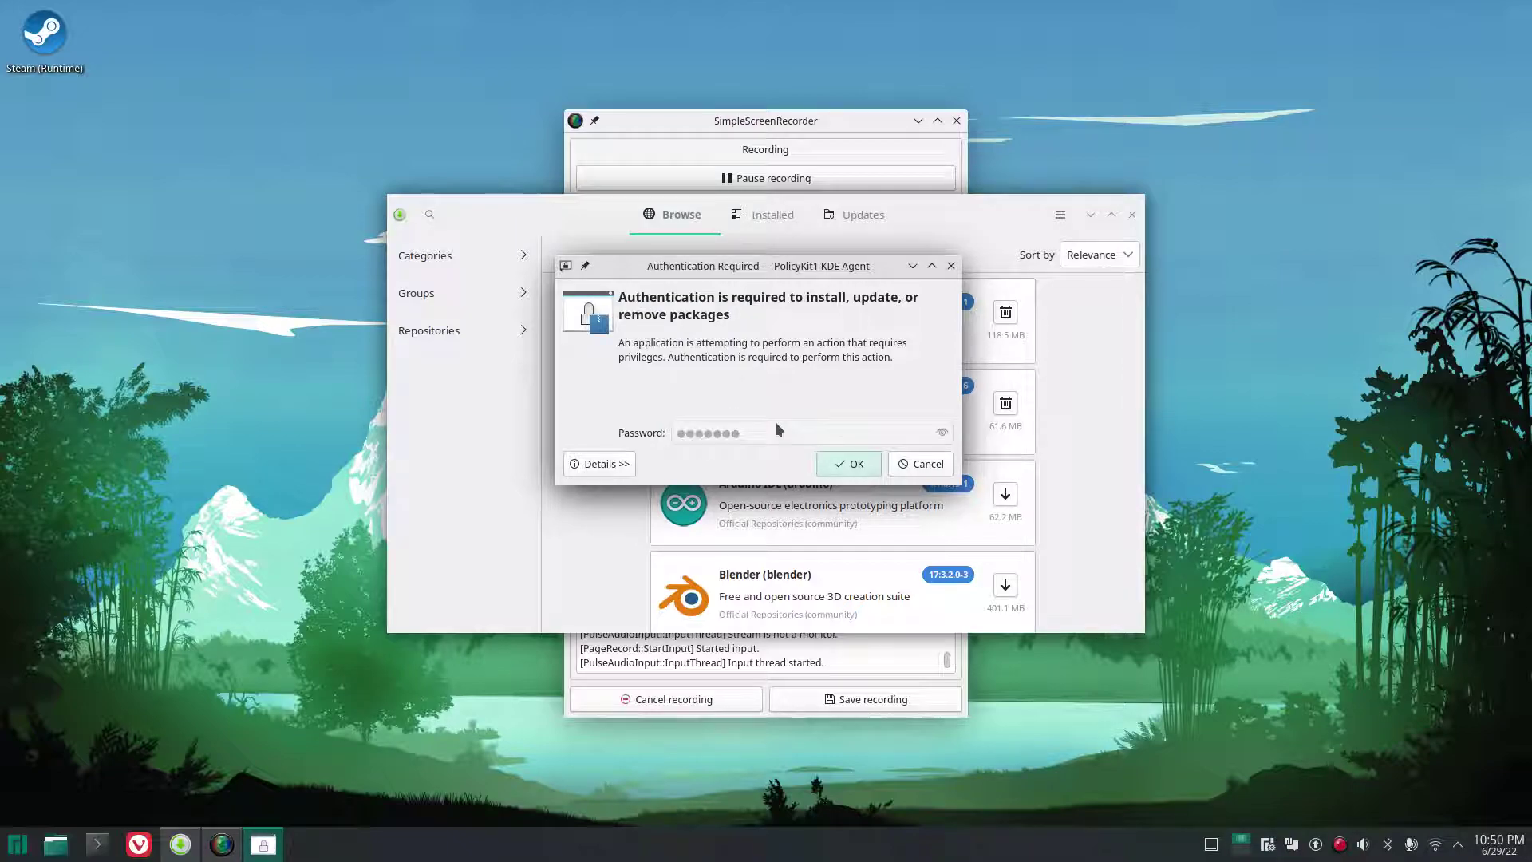
pyautogui.write('•••••')
pyautogui.press('Return')
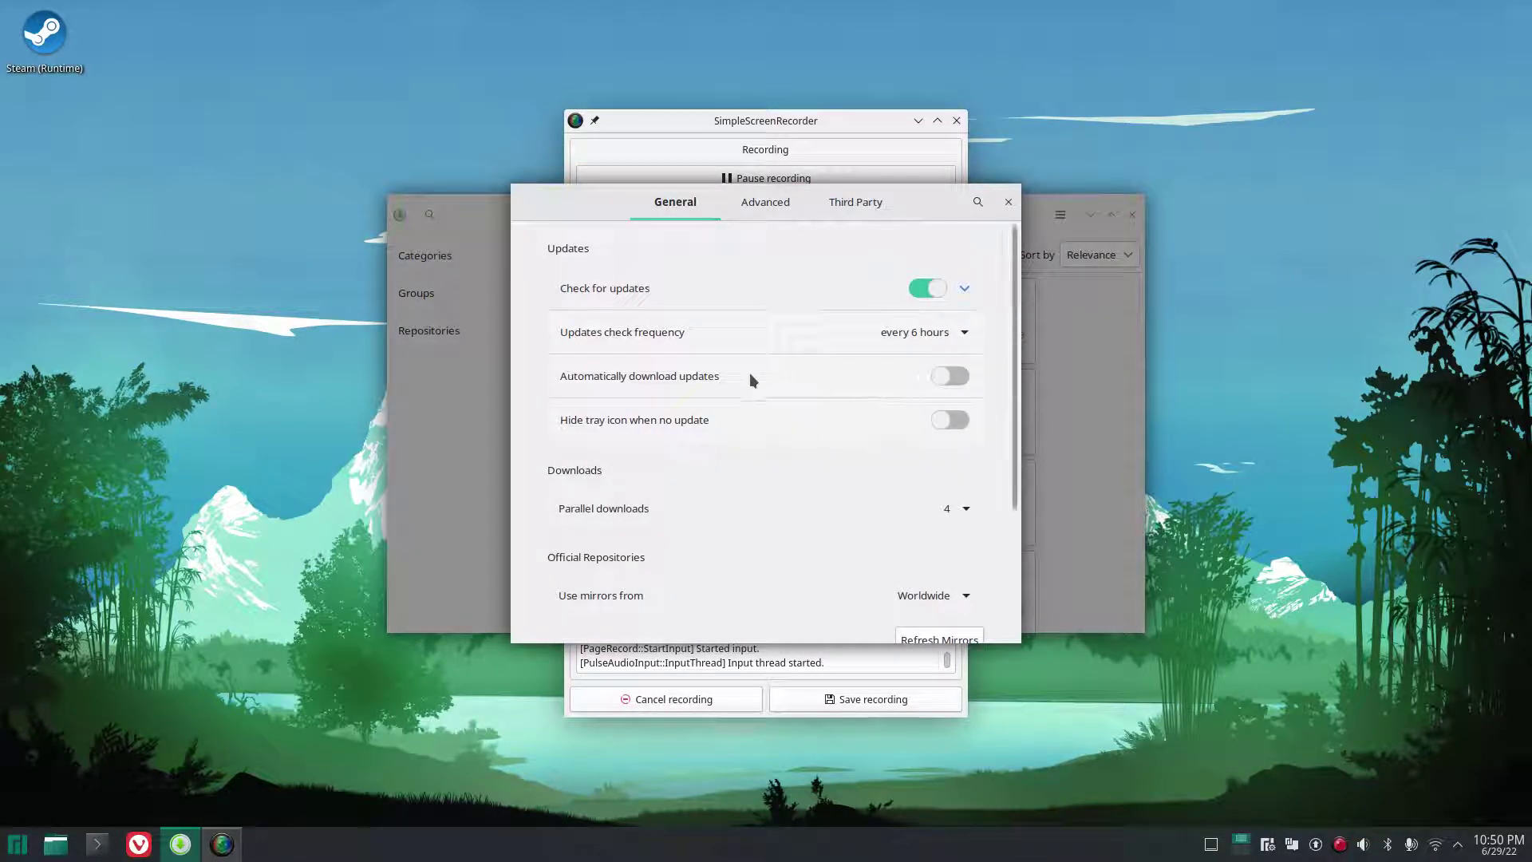
# Enable automatic download of updates and set parallel downloads to 6 in the general preferences.
pyautogui.click(818, 304)
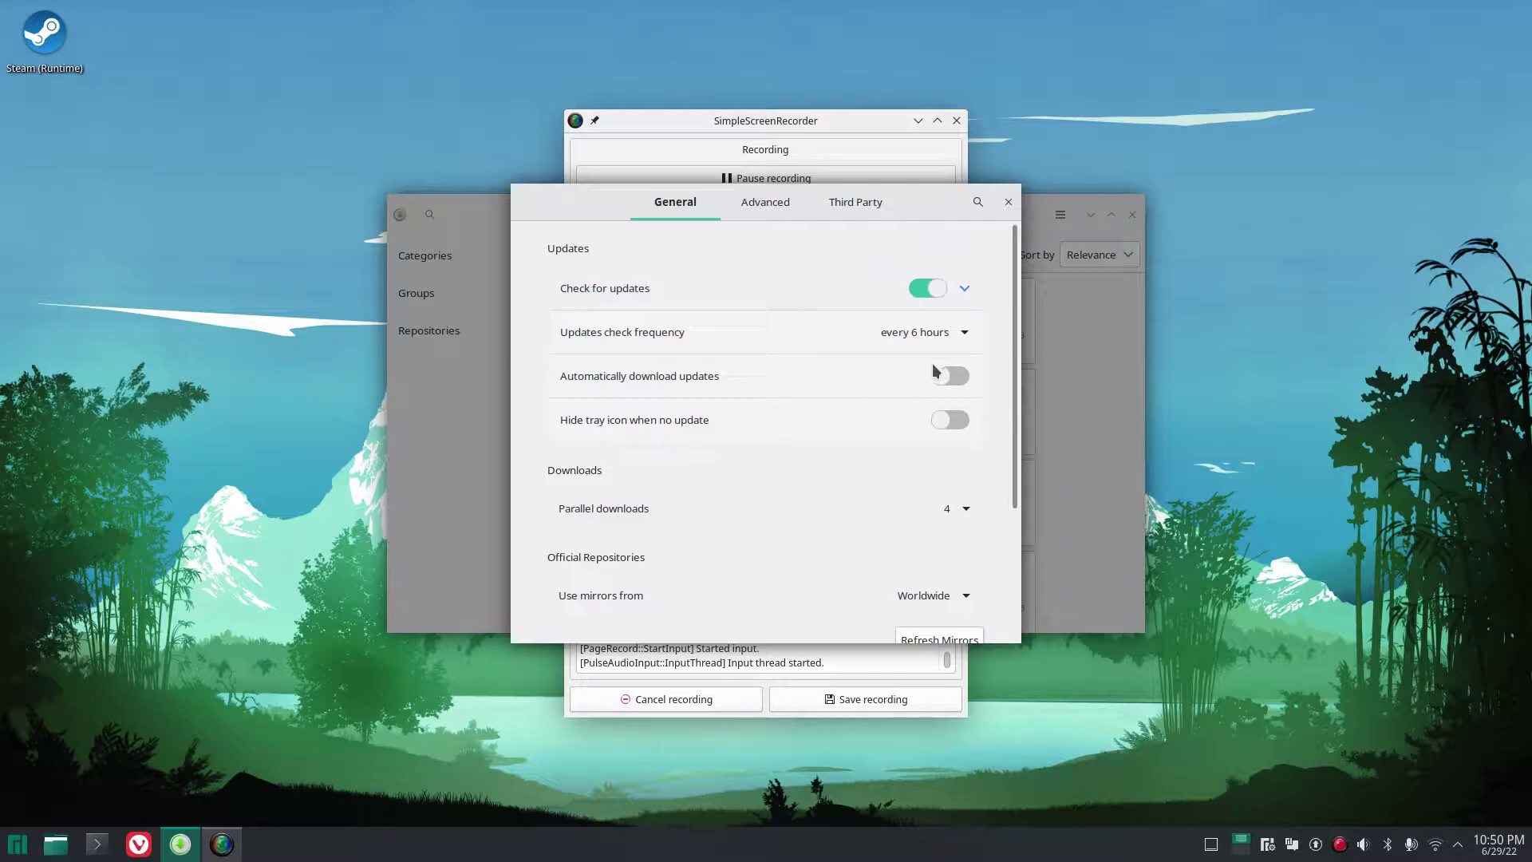
pyautogui.click(955, 375)
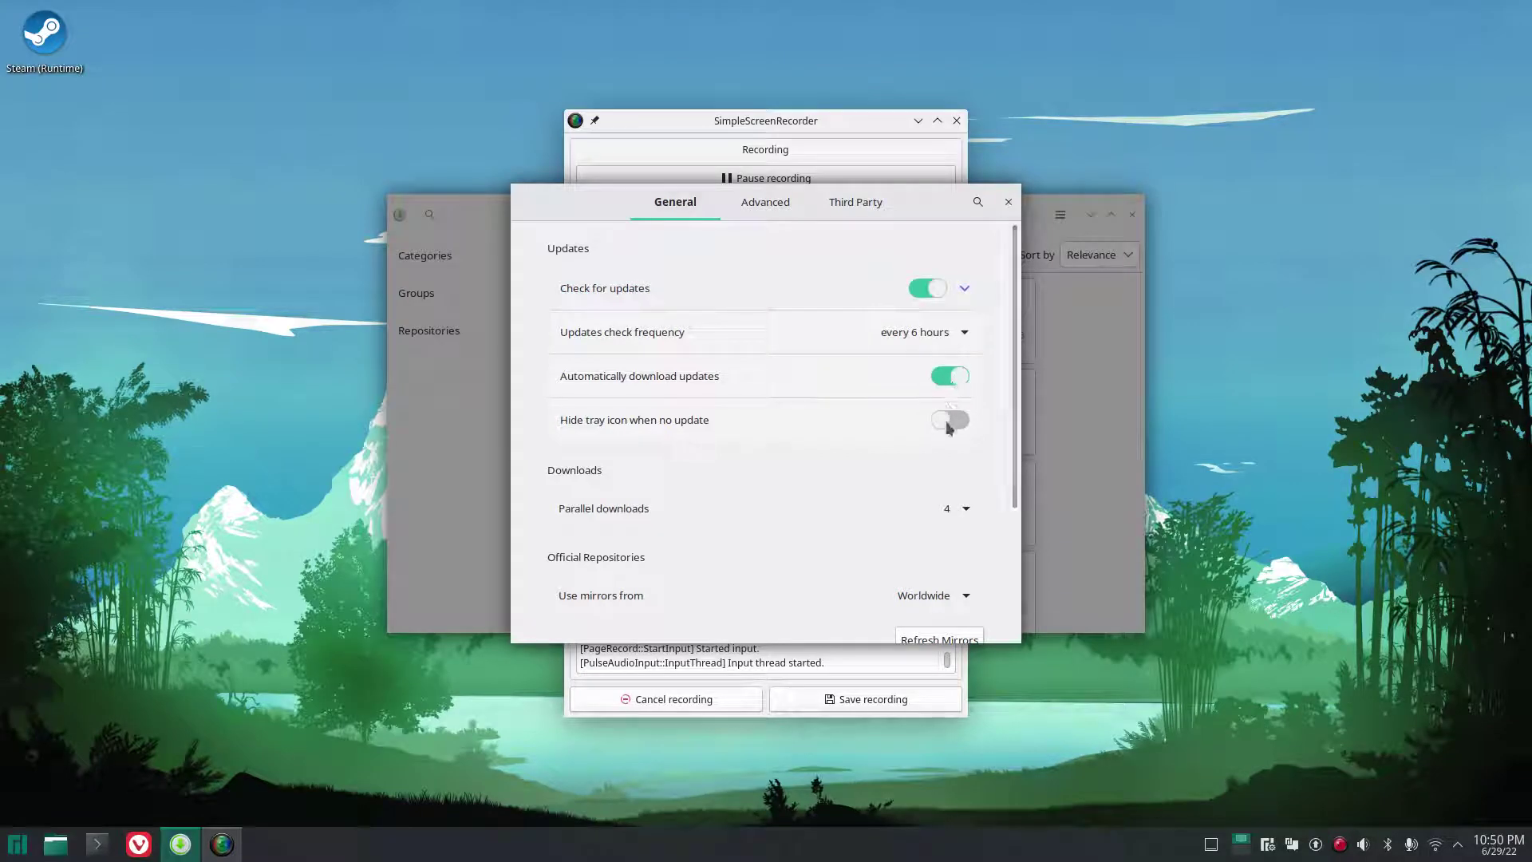
pyautogui.scroll(-1, 912, 486)
pyautogui.scroll(-2, 912, 486)
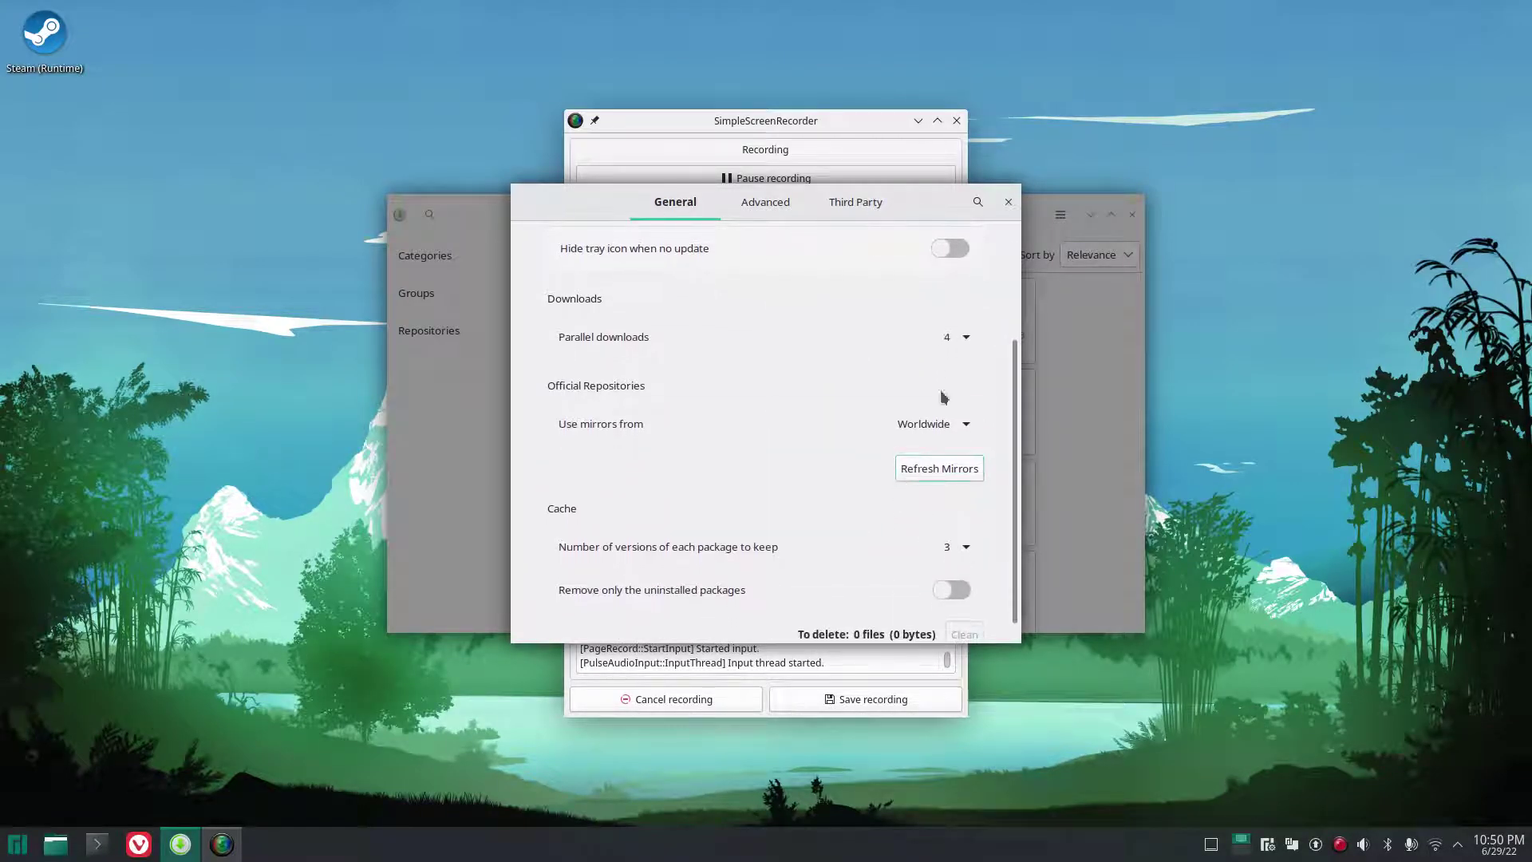
pyautogui.click(960, 339)
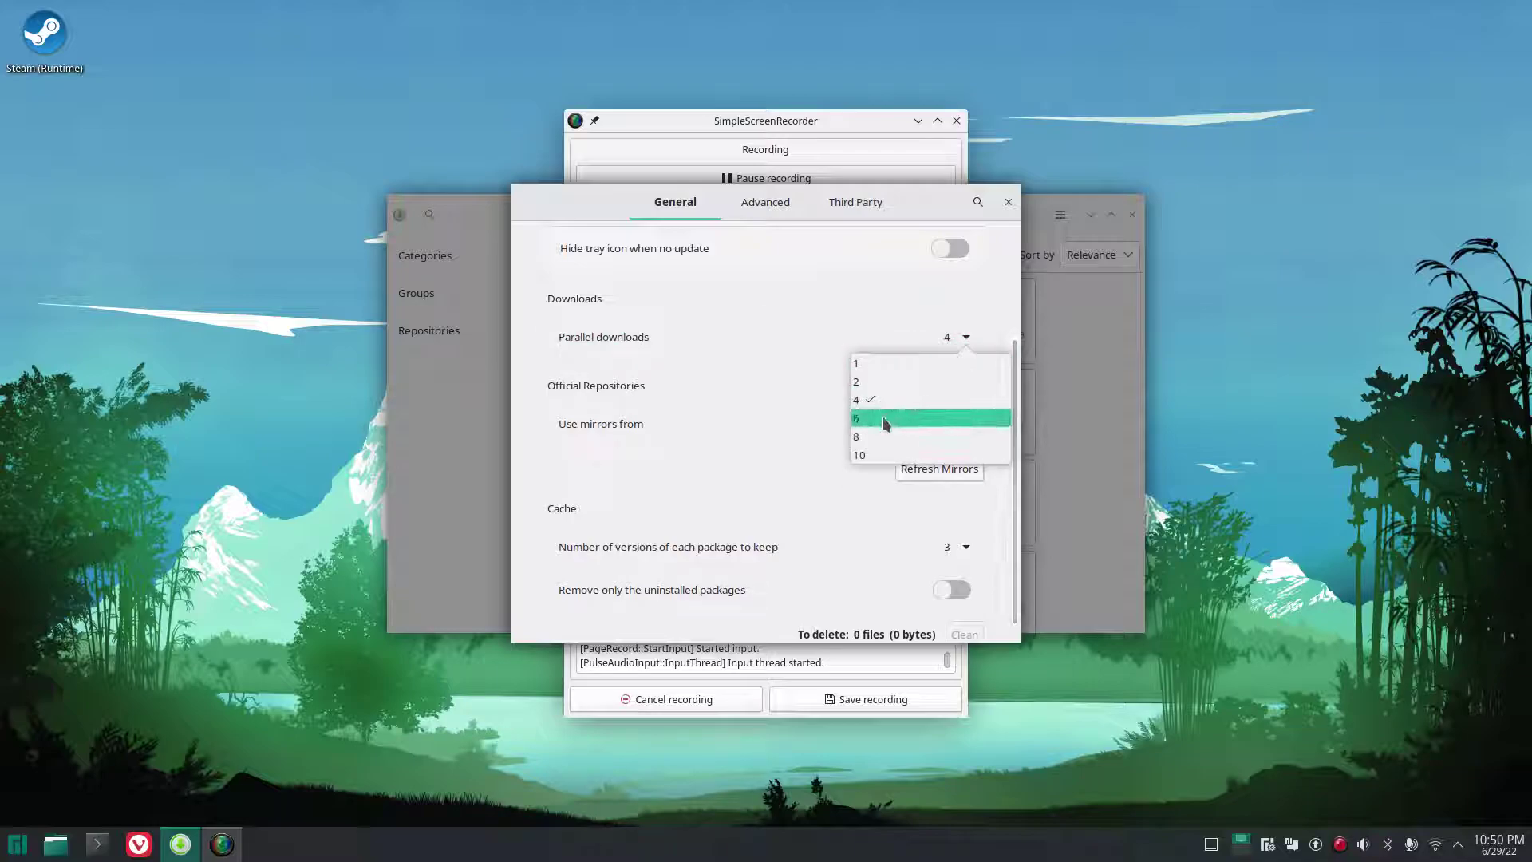
pyautogui.click(886, 419)
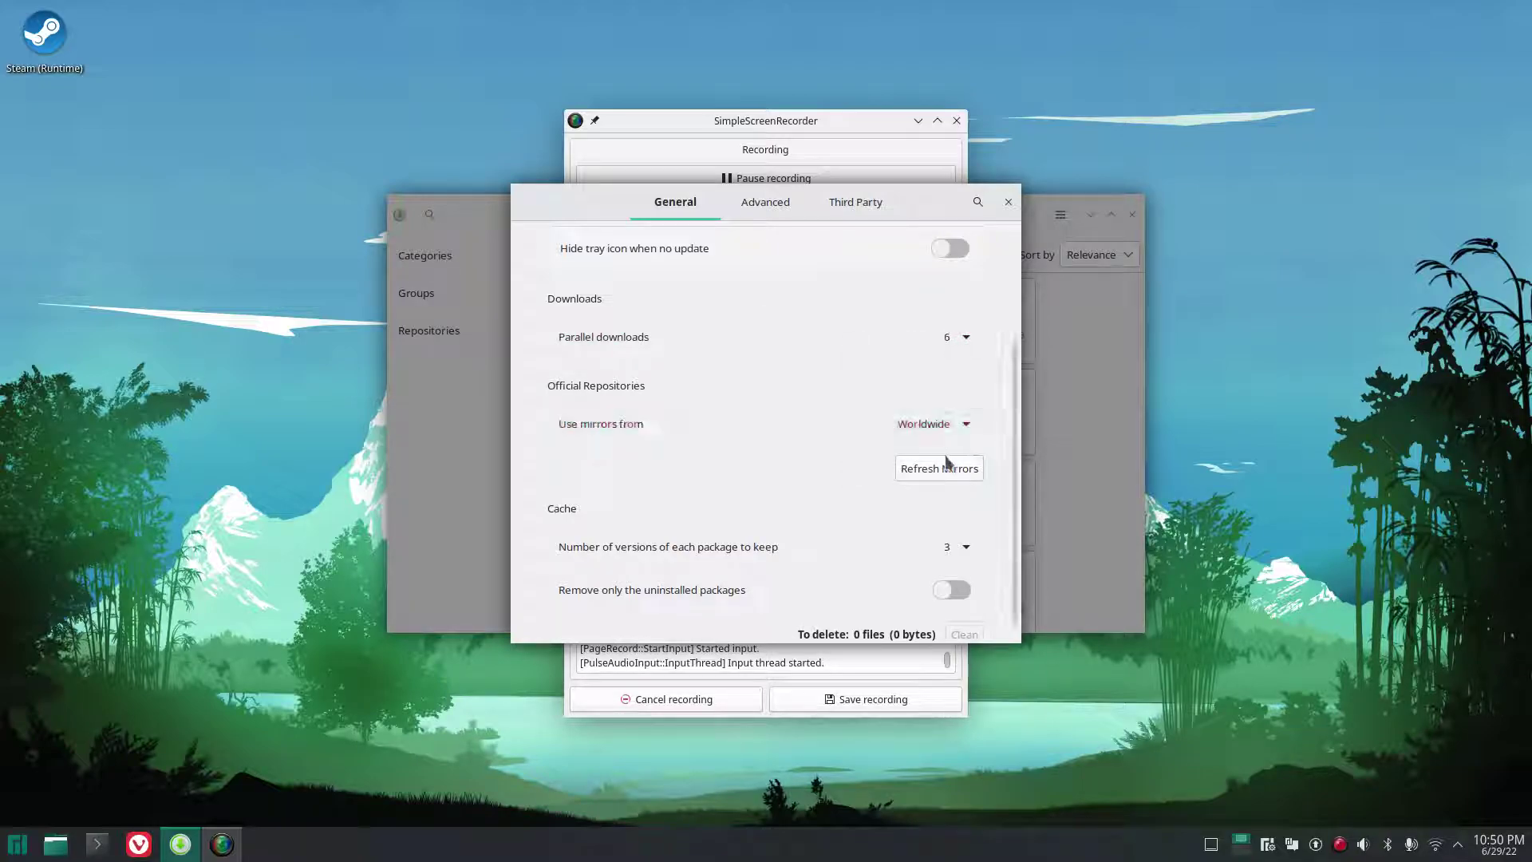
# Enable AUR support and its update checks in the third-party preferences.
pyautogui.scroll(-1, 932, 514)
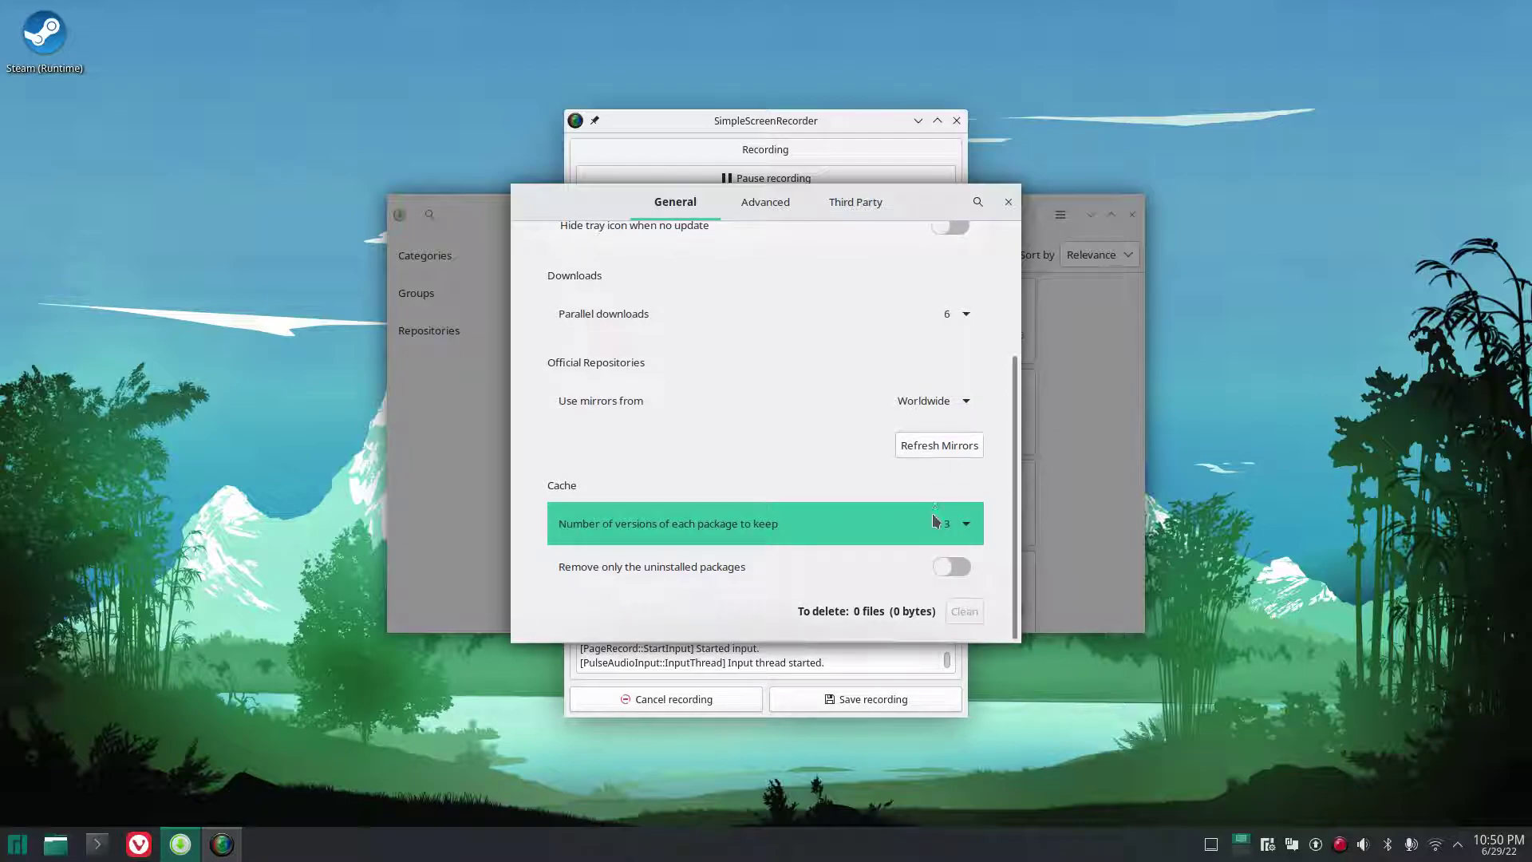
pyautogui.scroll(3, 934, 517)
pyautogui.click(801, 204)
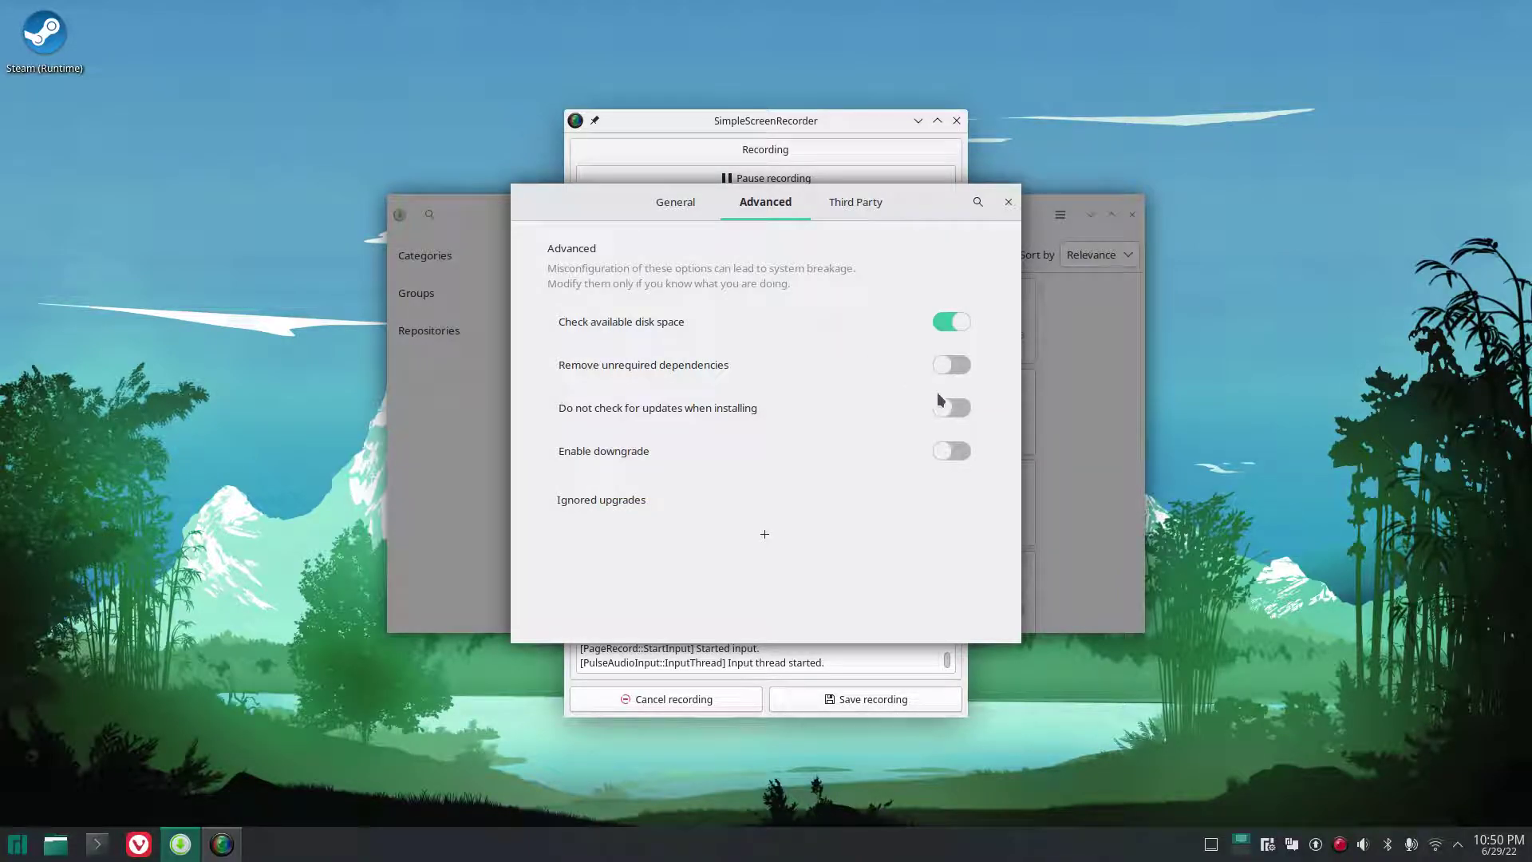
pyautogui.click(854, 215)
pyautogui.click(919, 327)
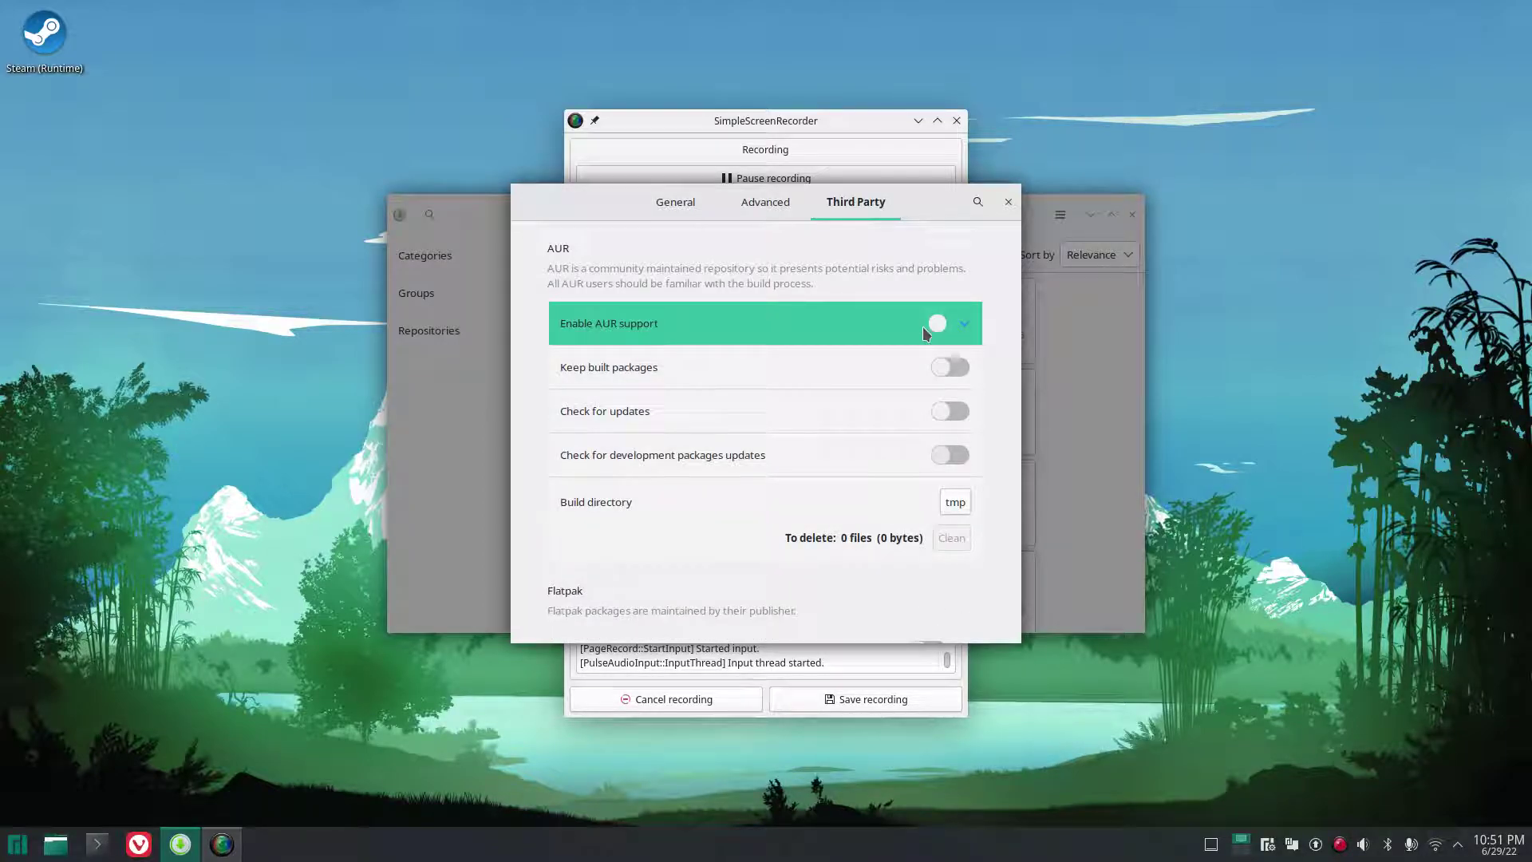
pyautogui.click(949, 411)
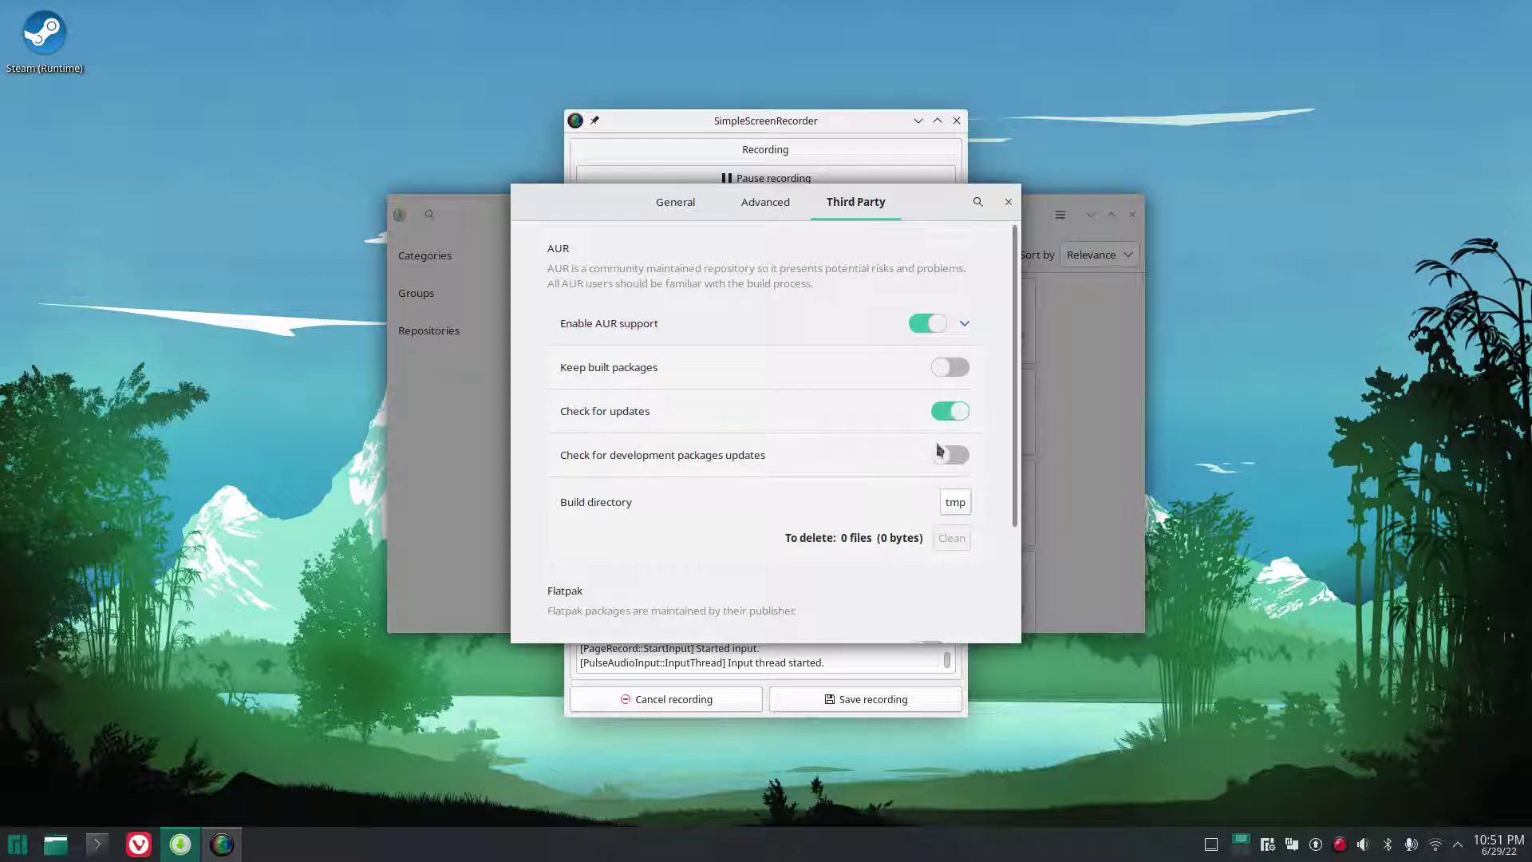
# Enable Flatpak support with its update checks and close the preferences.
pyautogui.scroll(-2, 940, 495)
pyautogui.click(938, 498)
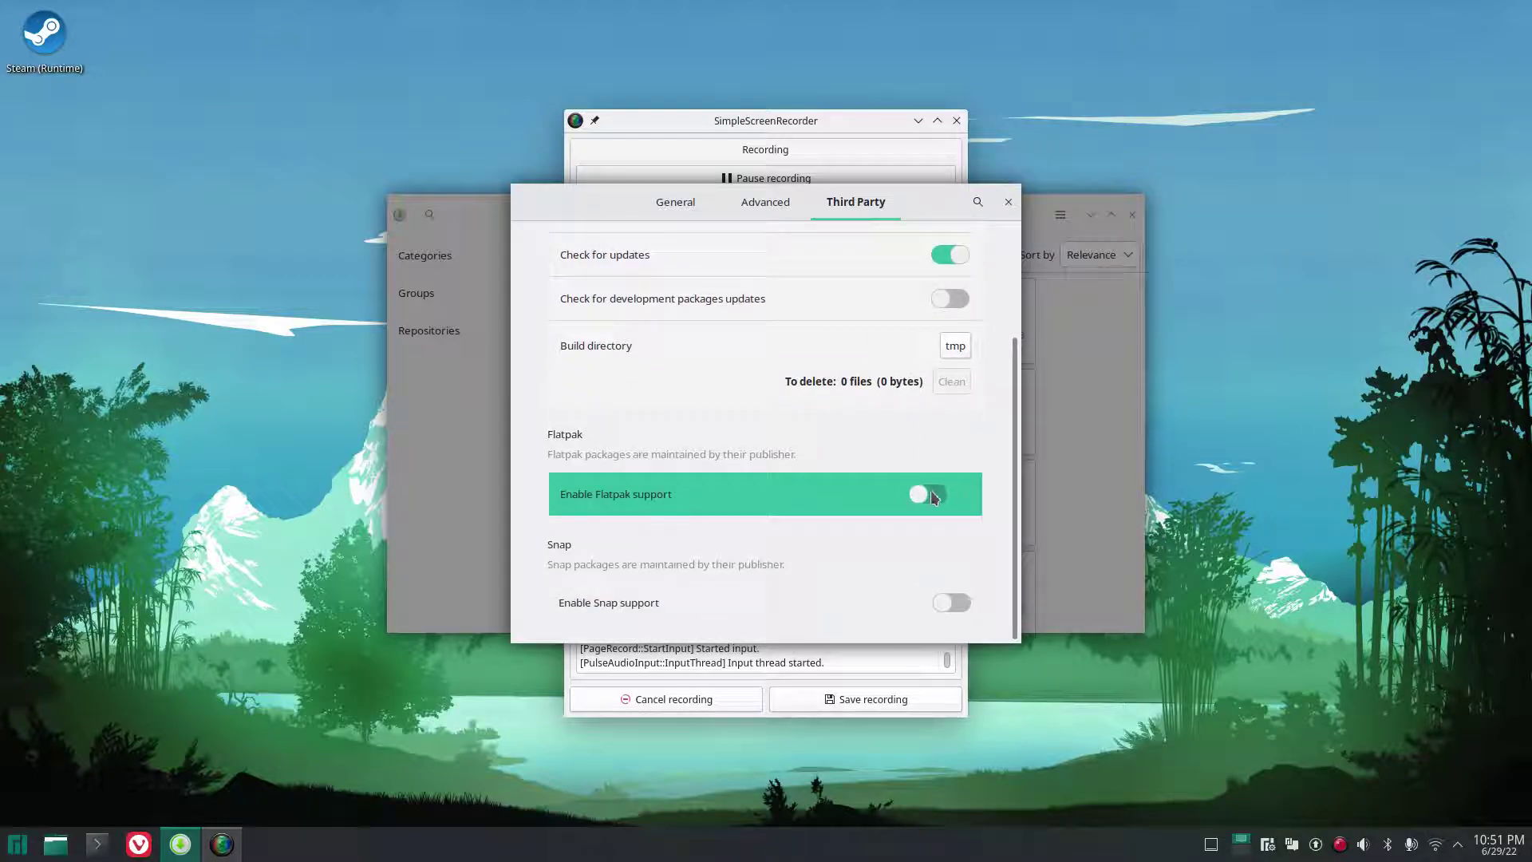
pyautogui.click(940, 538)
pyautogui.scroll(-1, 940, 538)
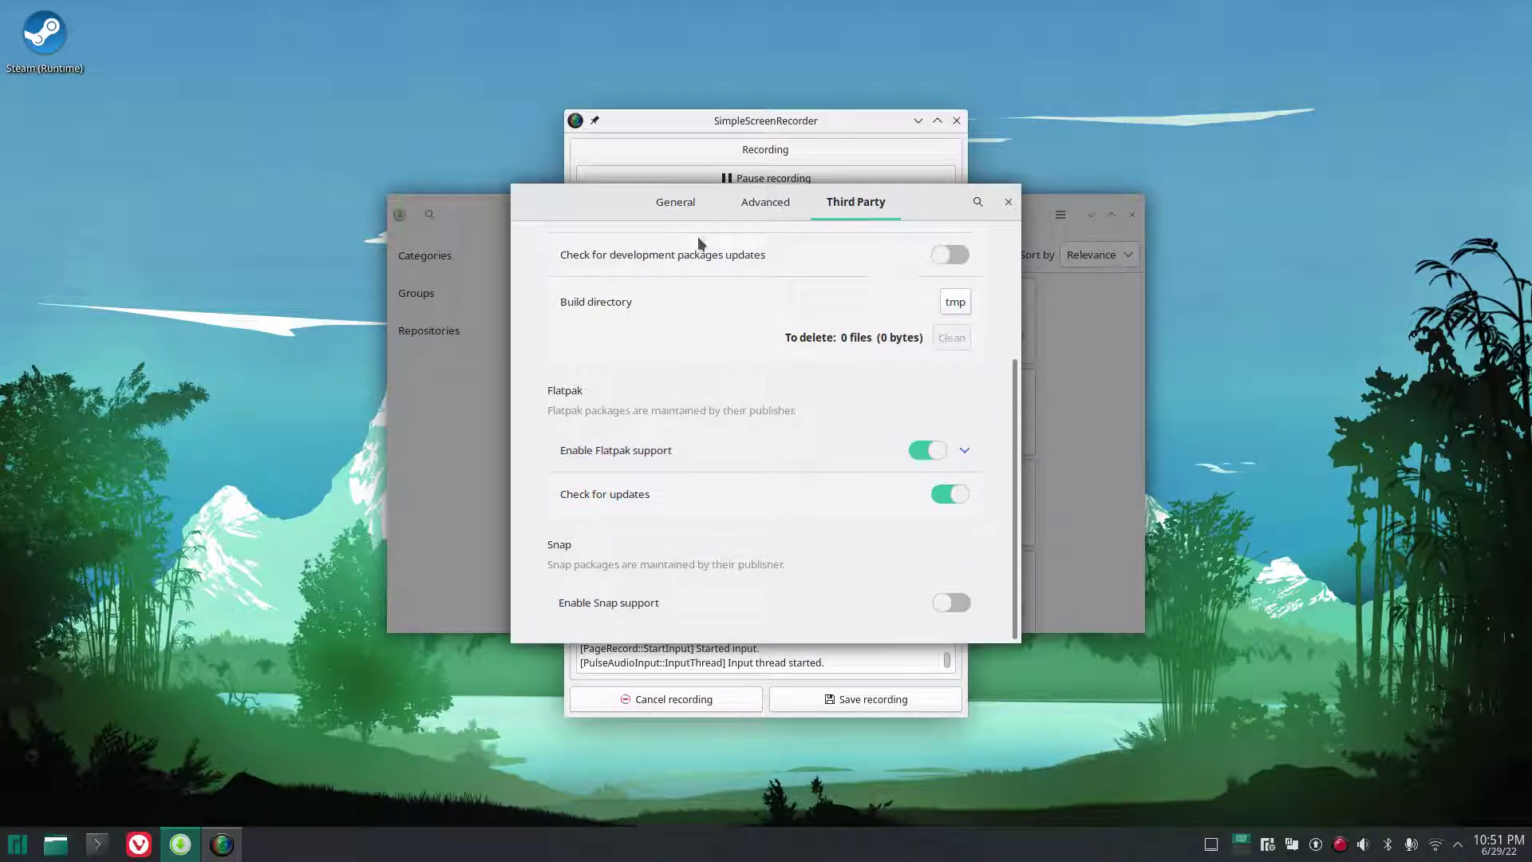
pyautogui.click(1008, 202)
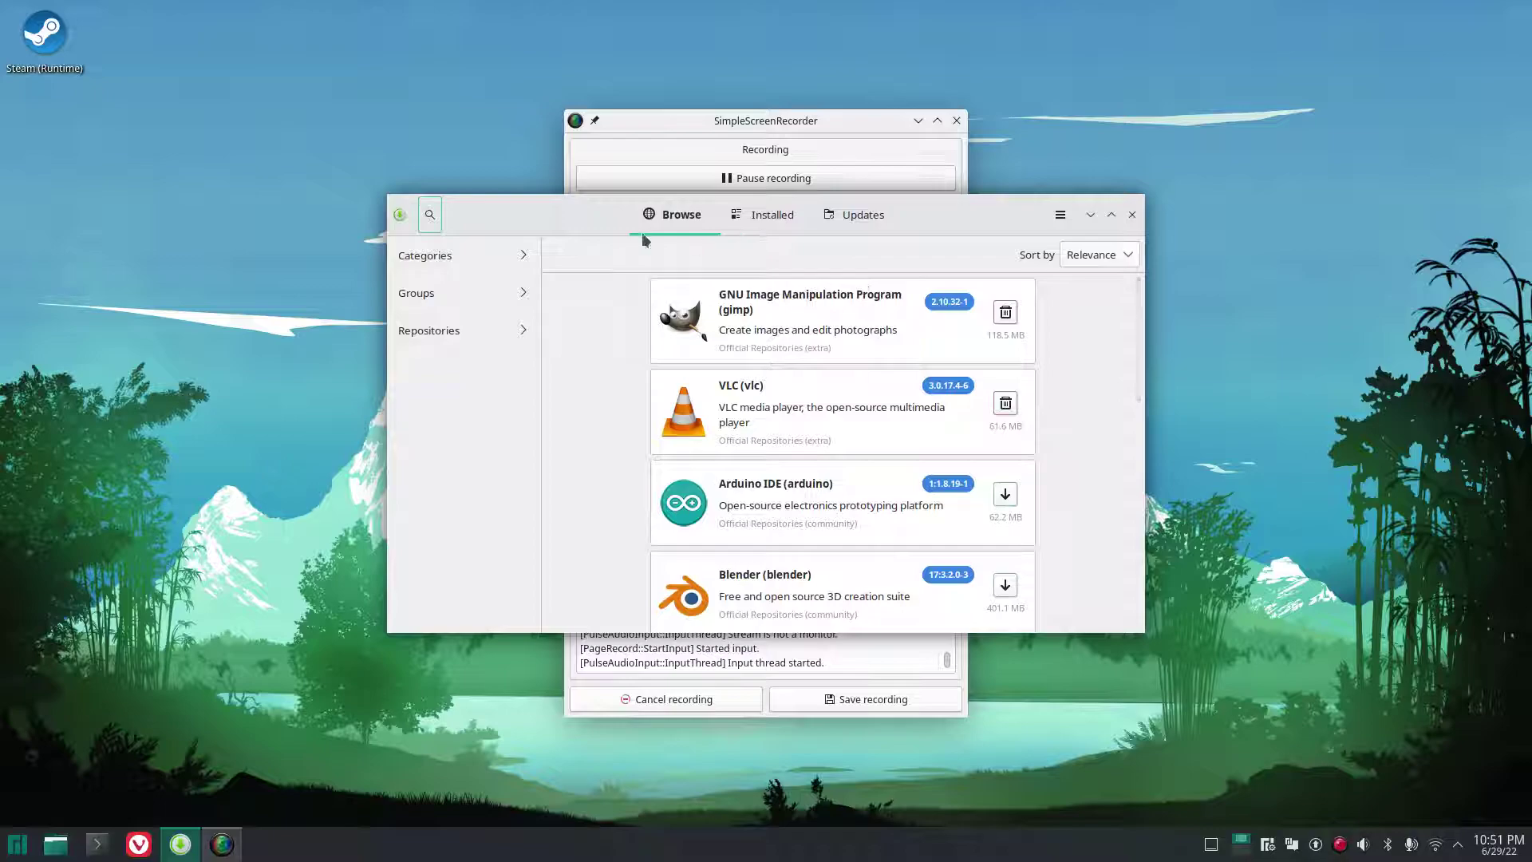
# Search all packages for "vivaldi" and close the package manager.
pyautogui.click(432, 217)
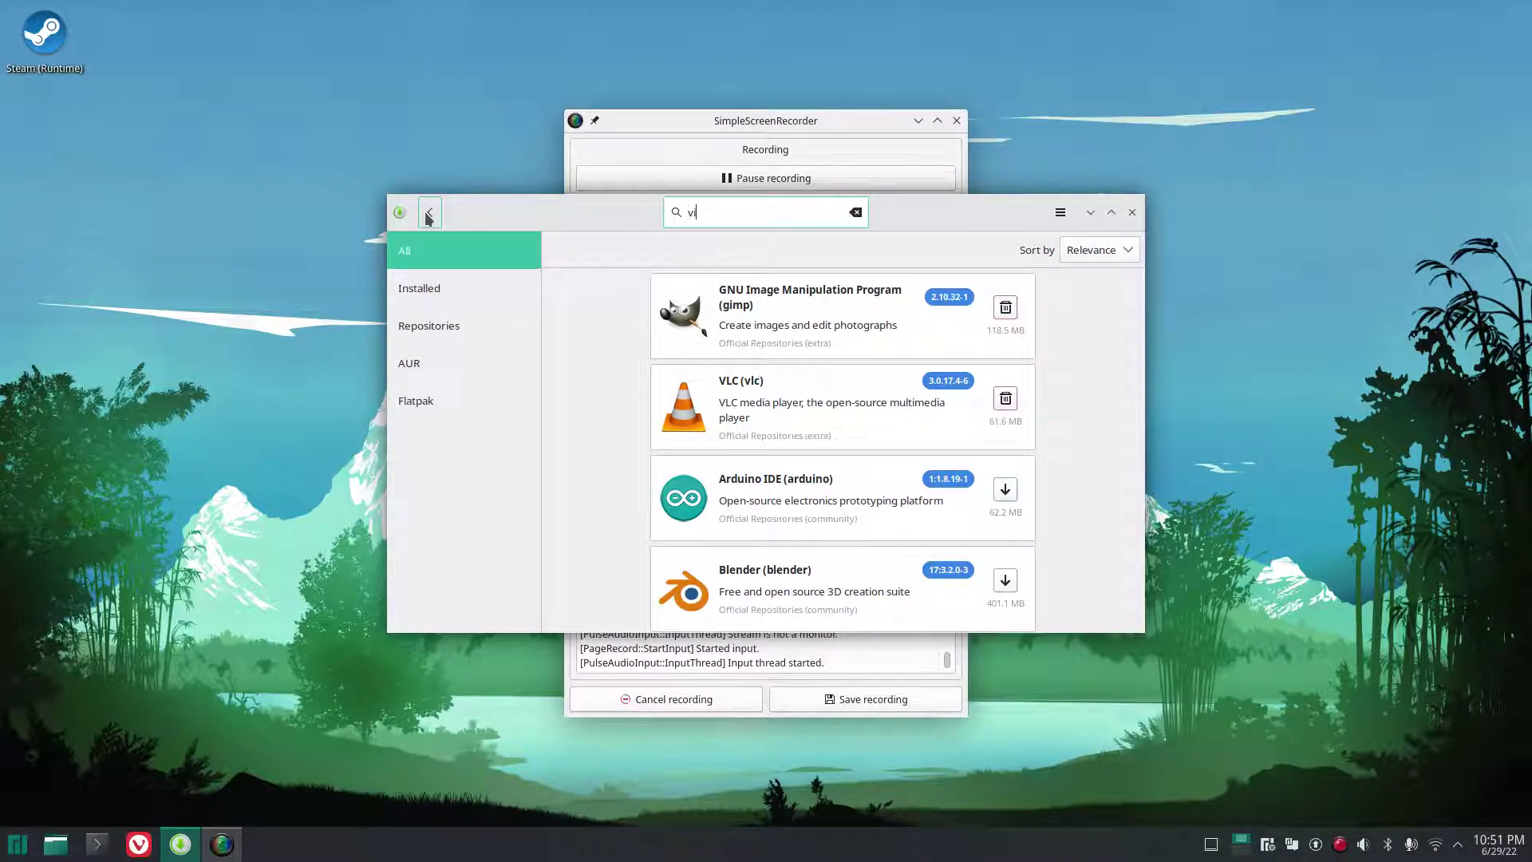
pyautogui.write('vivaldi')
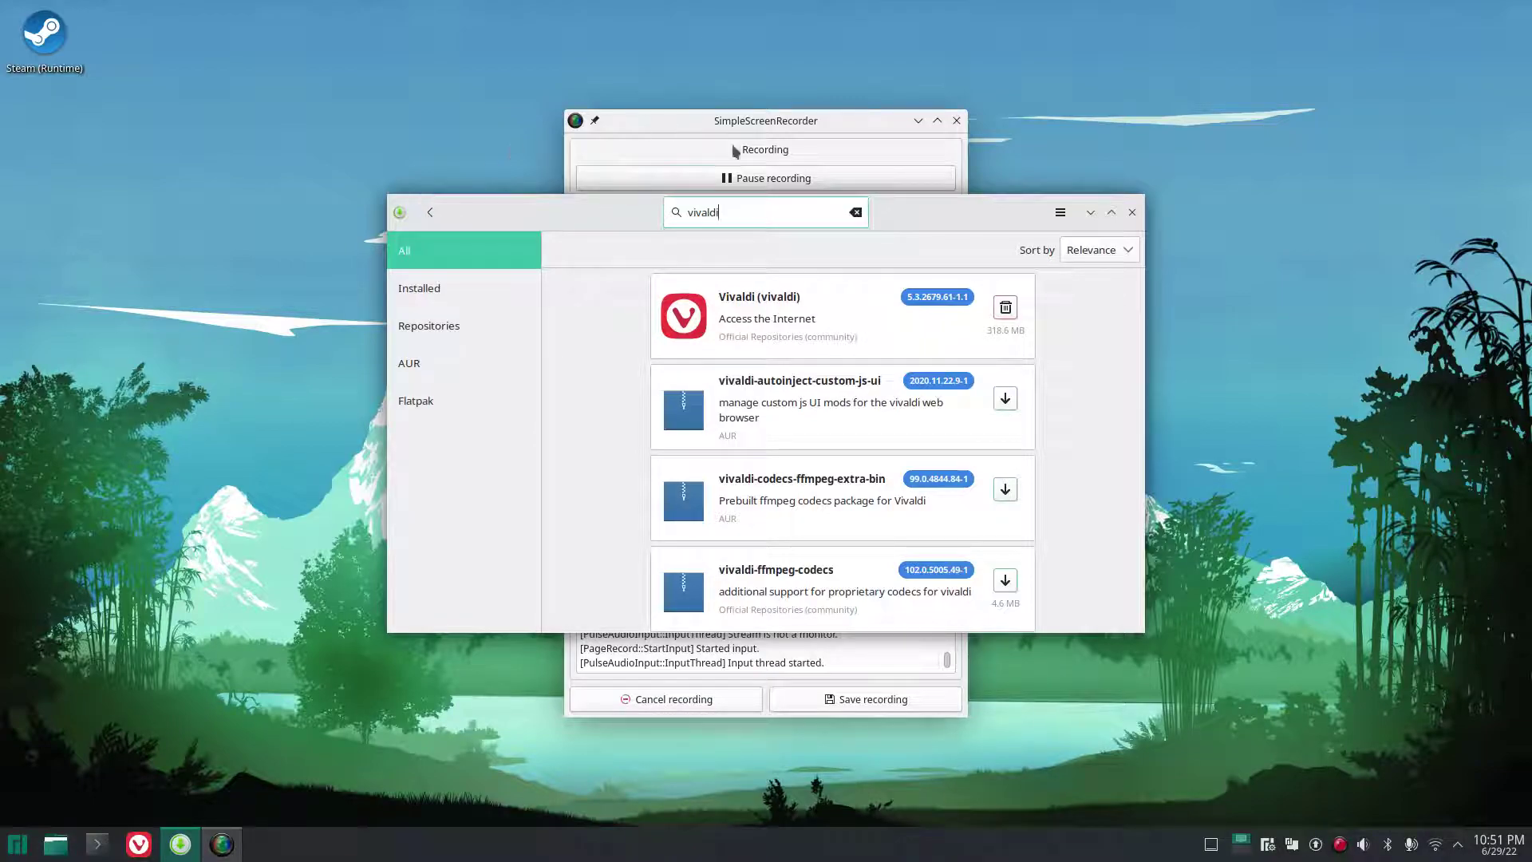
pyautogui.click(1132, 212)
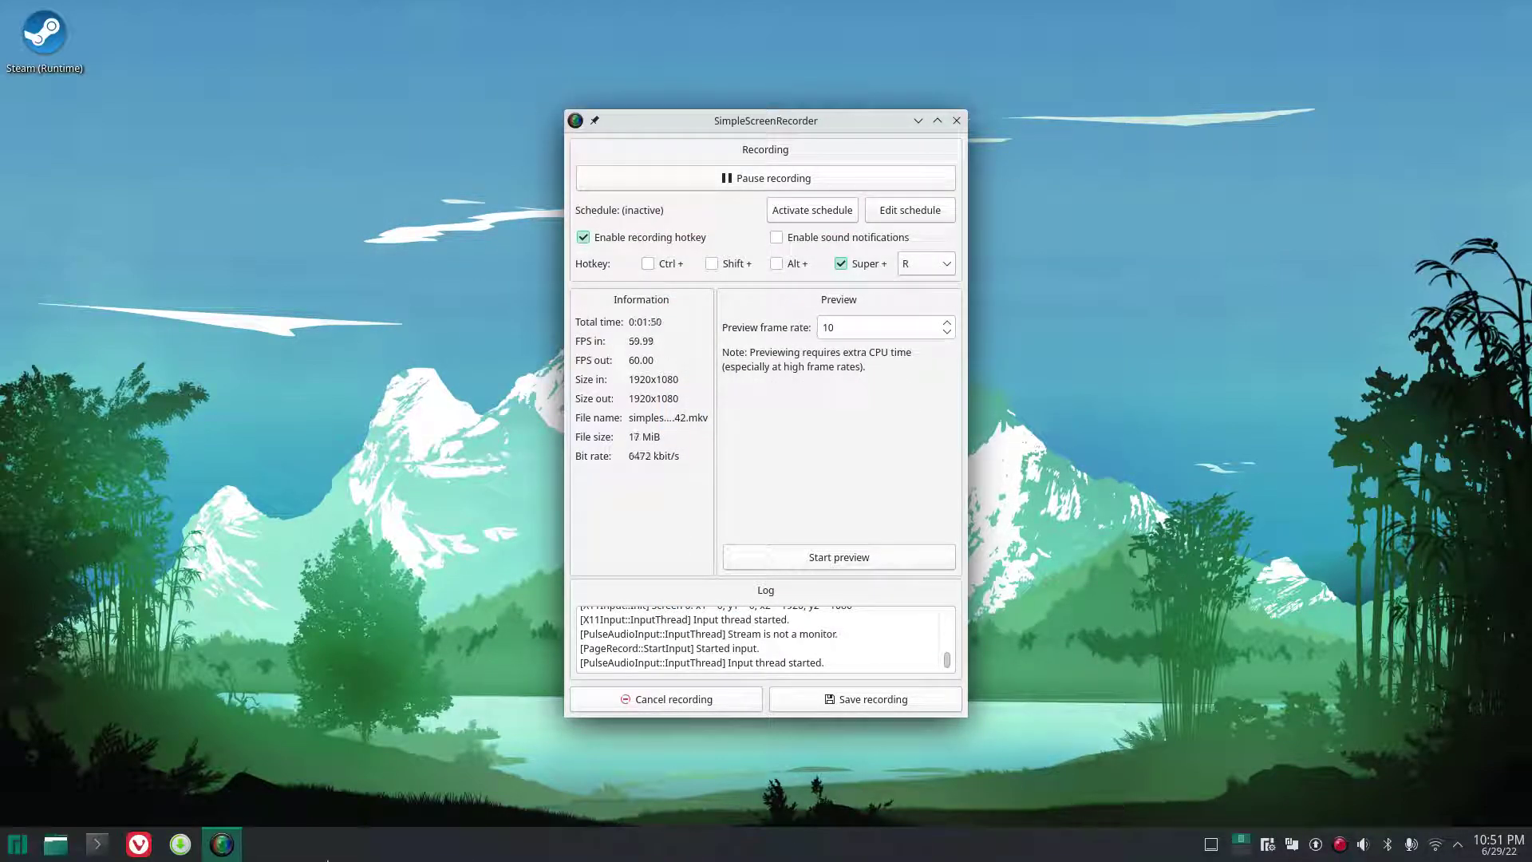
# Open the Manjaro User Guide from the Utilities applications.
pyautogui.click(6, 848)
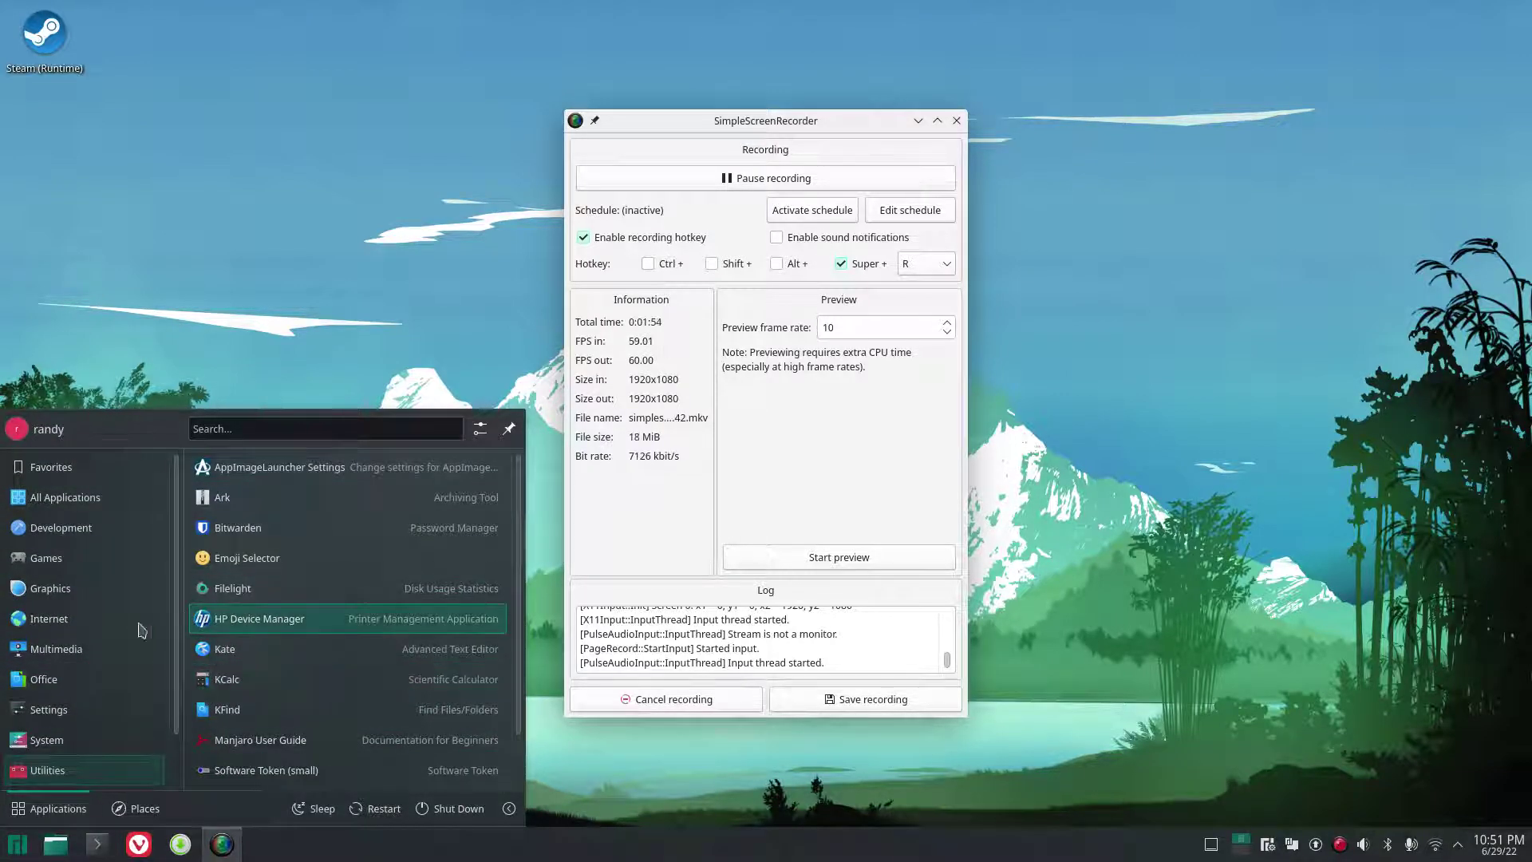
pyautogui.moveTo(82, 576)
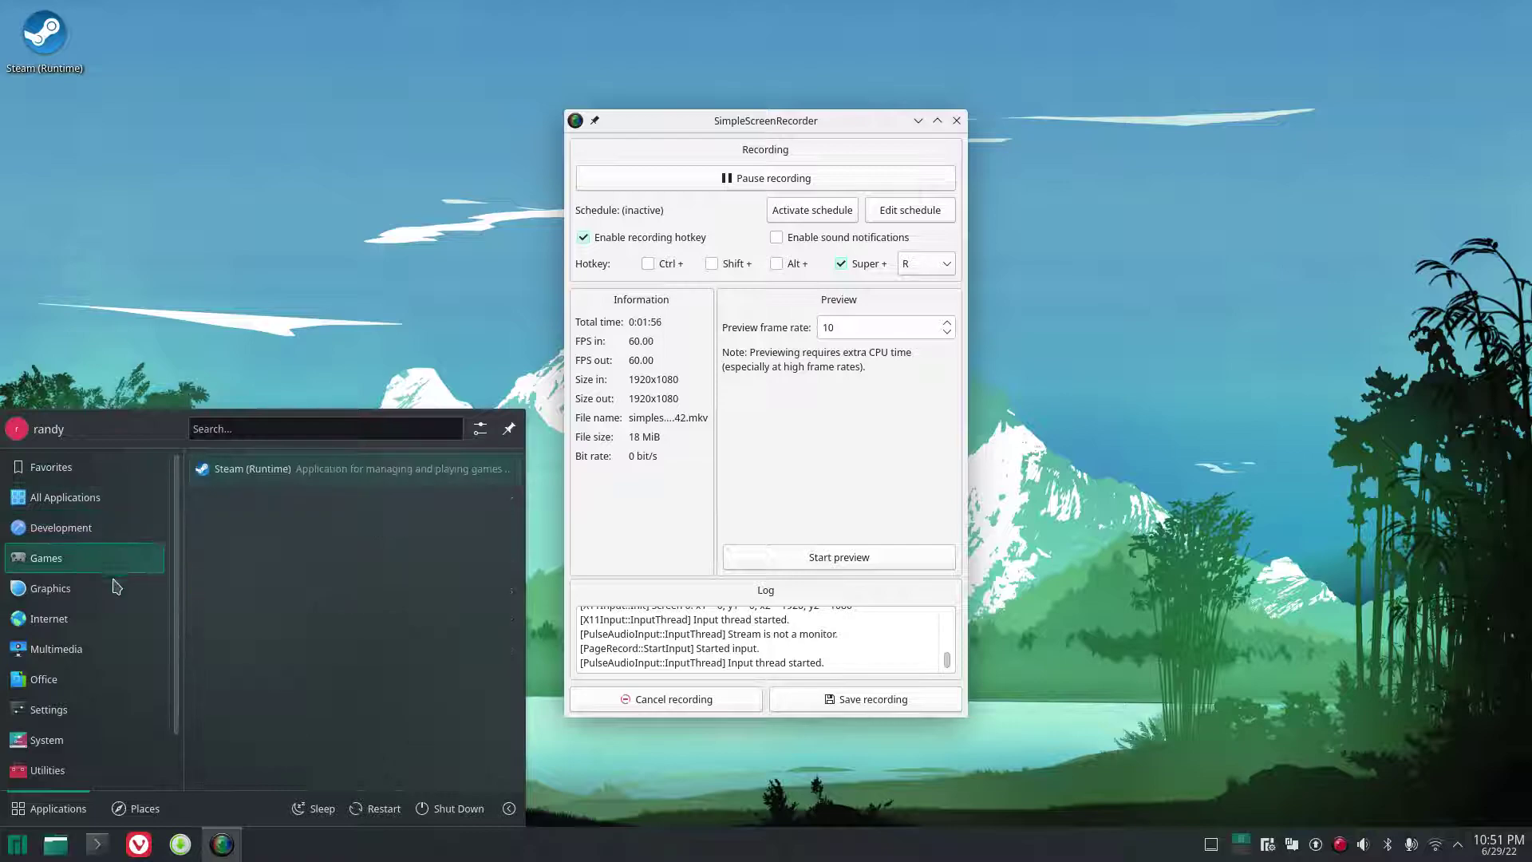
pyautogui.moveTo(97, 747)
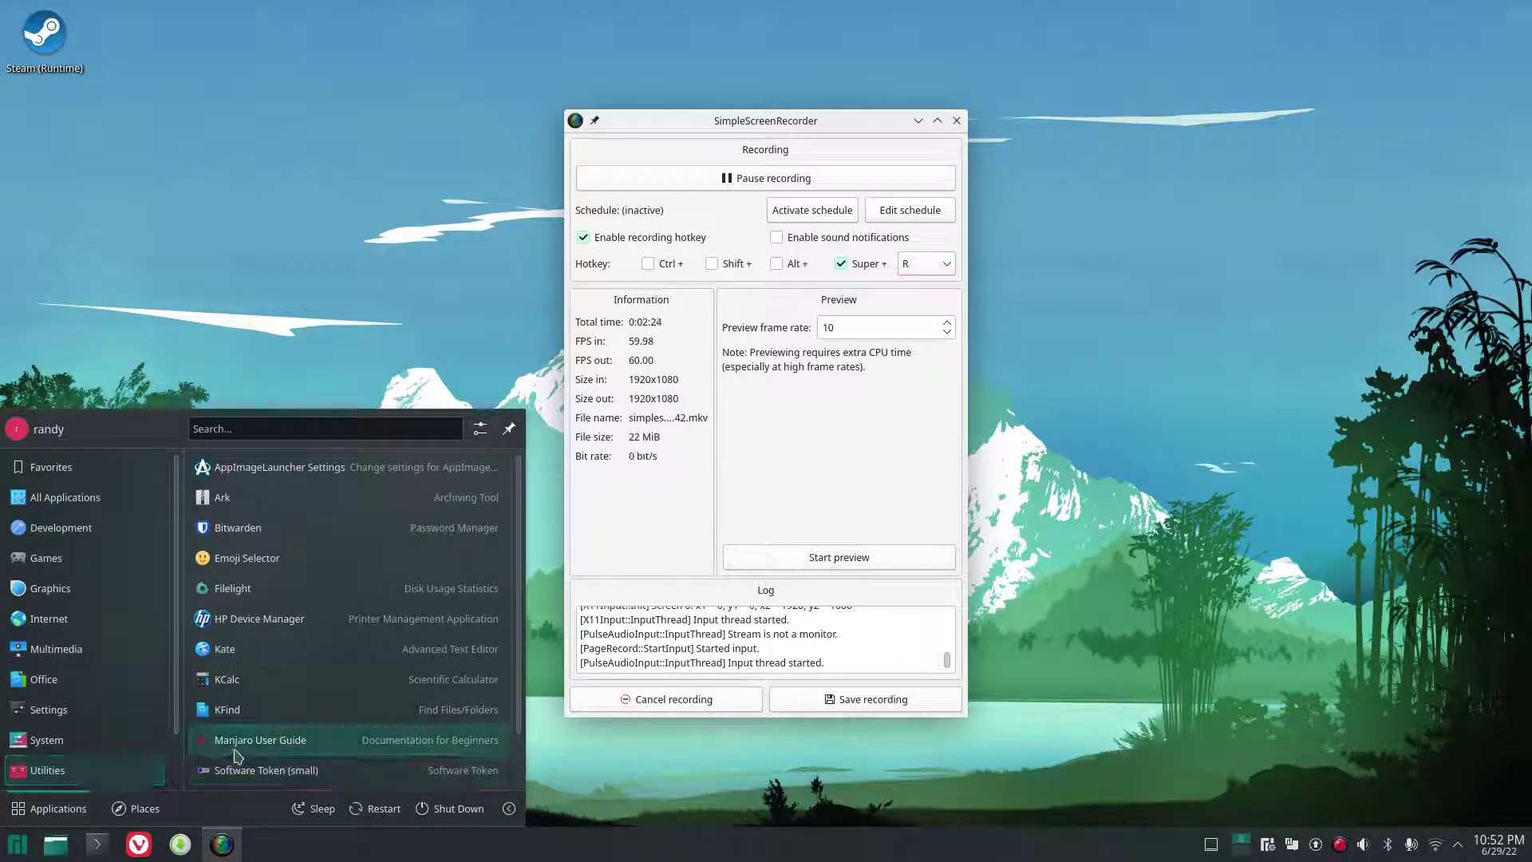
pyautogui.click(291, 740)
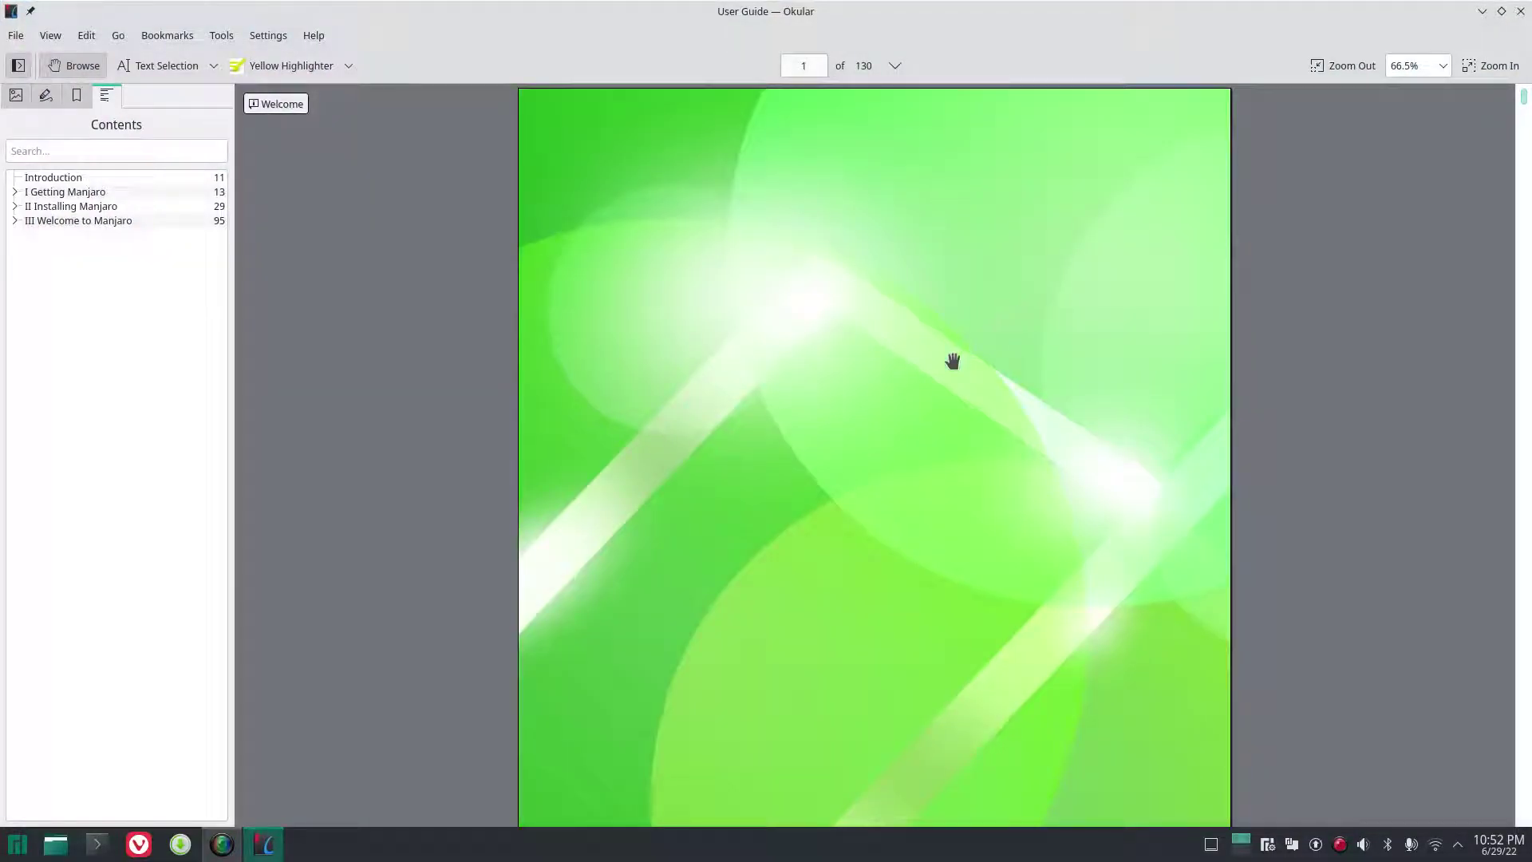
# Skim the Manjaro User Guide from its cover through the table of contents to the chapter on downloading Manjaro.
pyautogui.keyDown('ctrl'); pyautogui.scroll(5, 627, 430); pyautogui.keyUp('ctrl')
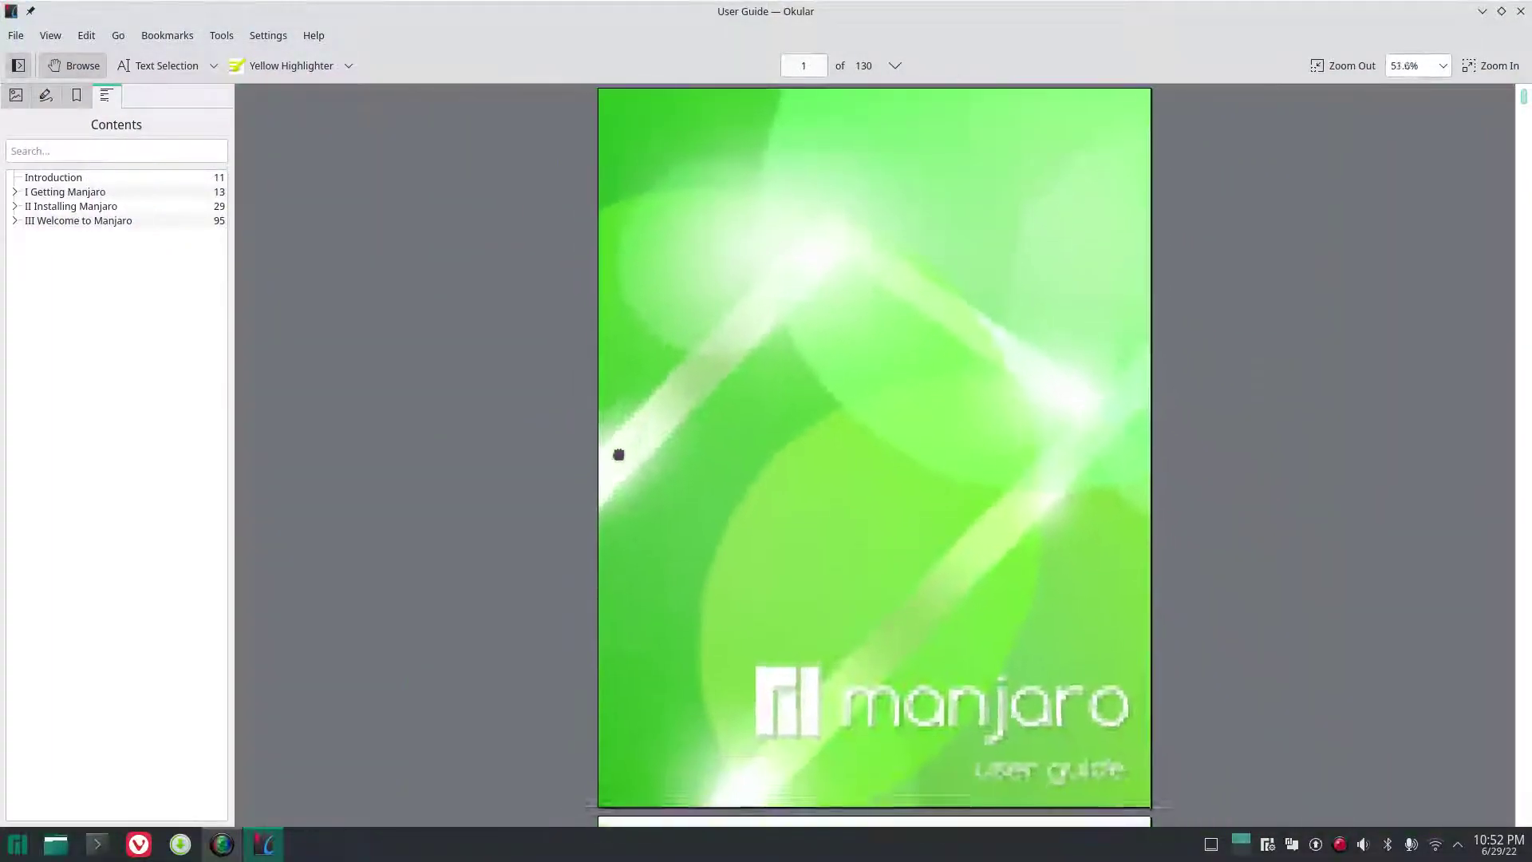
pyautogui.keyDown('ctrl'); pyautogui.scroll(-4, 627, 433); pyautogui.keyUp('ctrl')
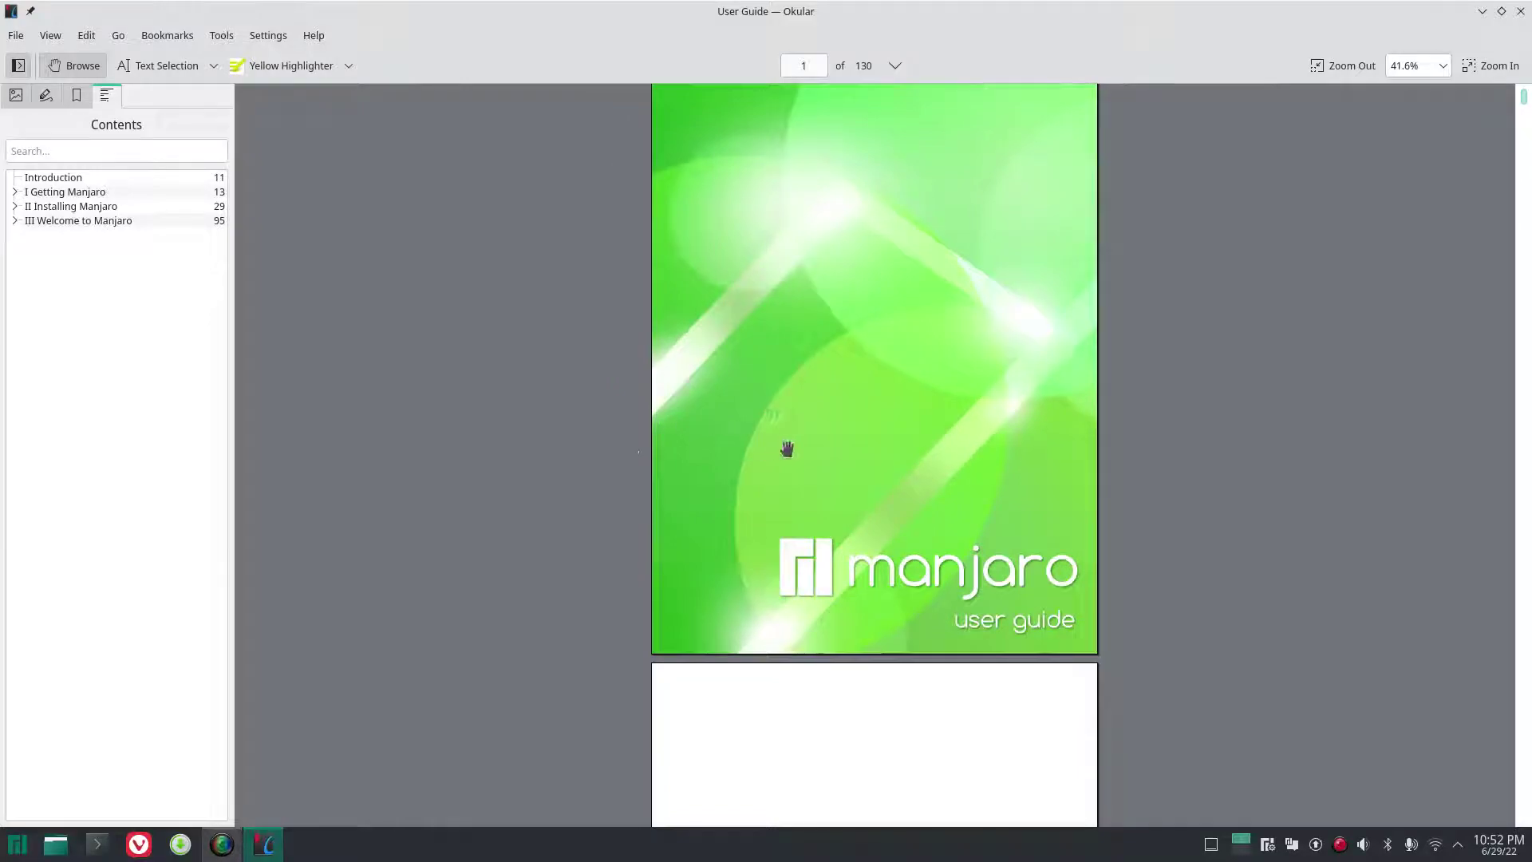
pyautogui.scroll(-3, 787, 449)
pyautogui.scroll(-3, 787, 449)
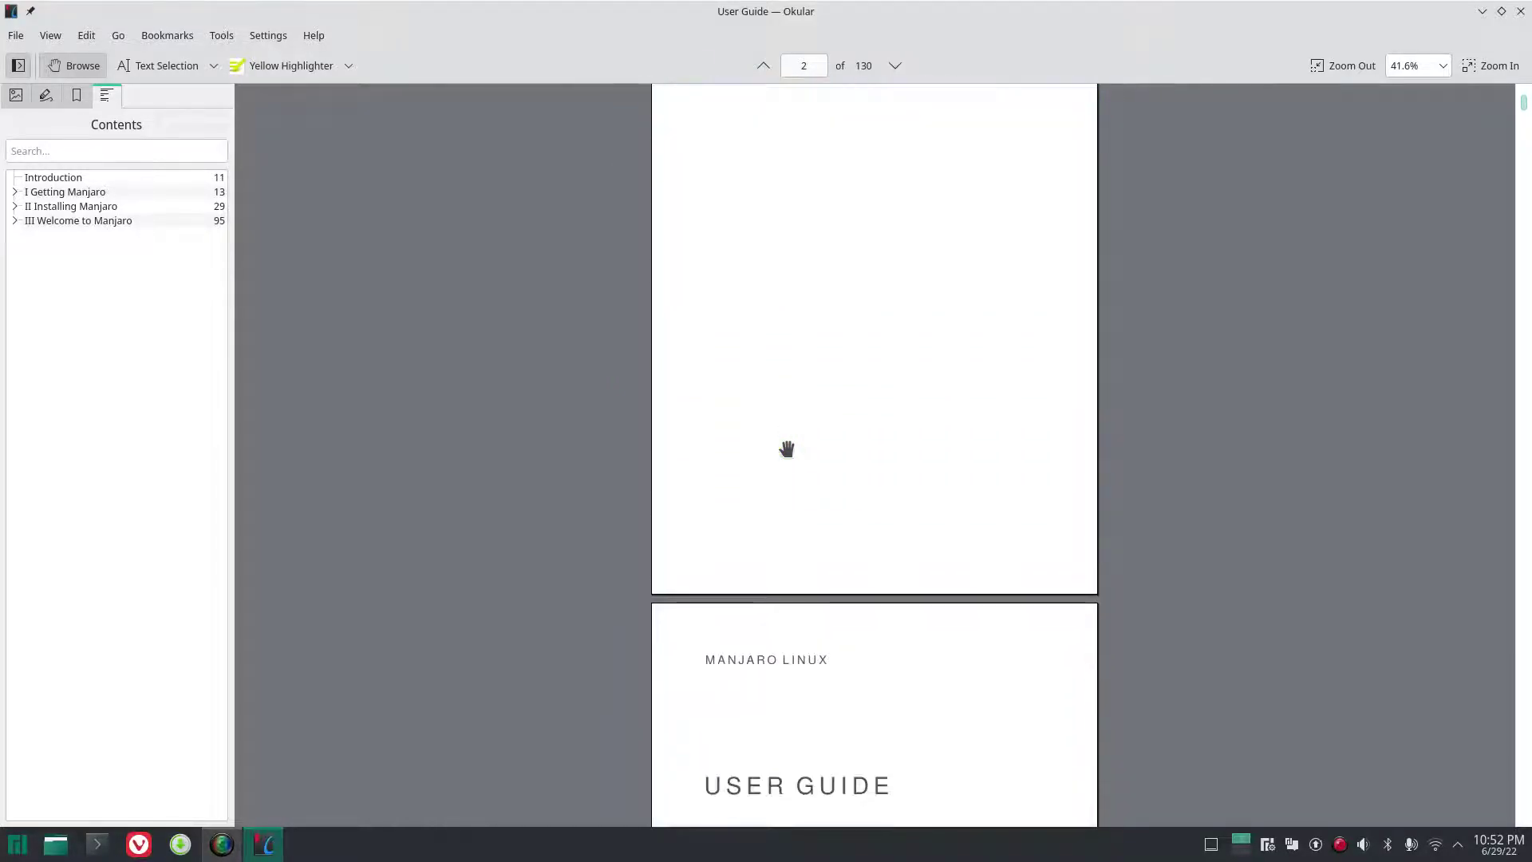
pyautogui.scroll(1, 787, 449)
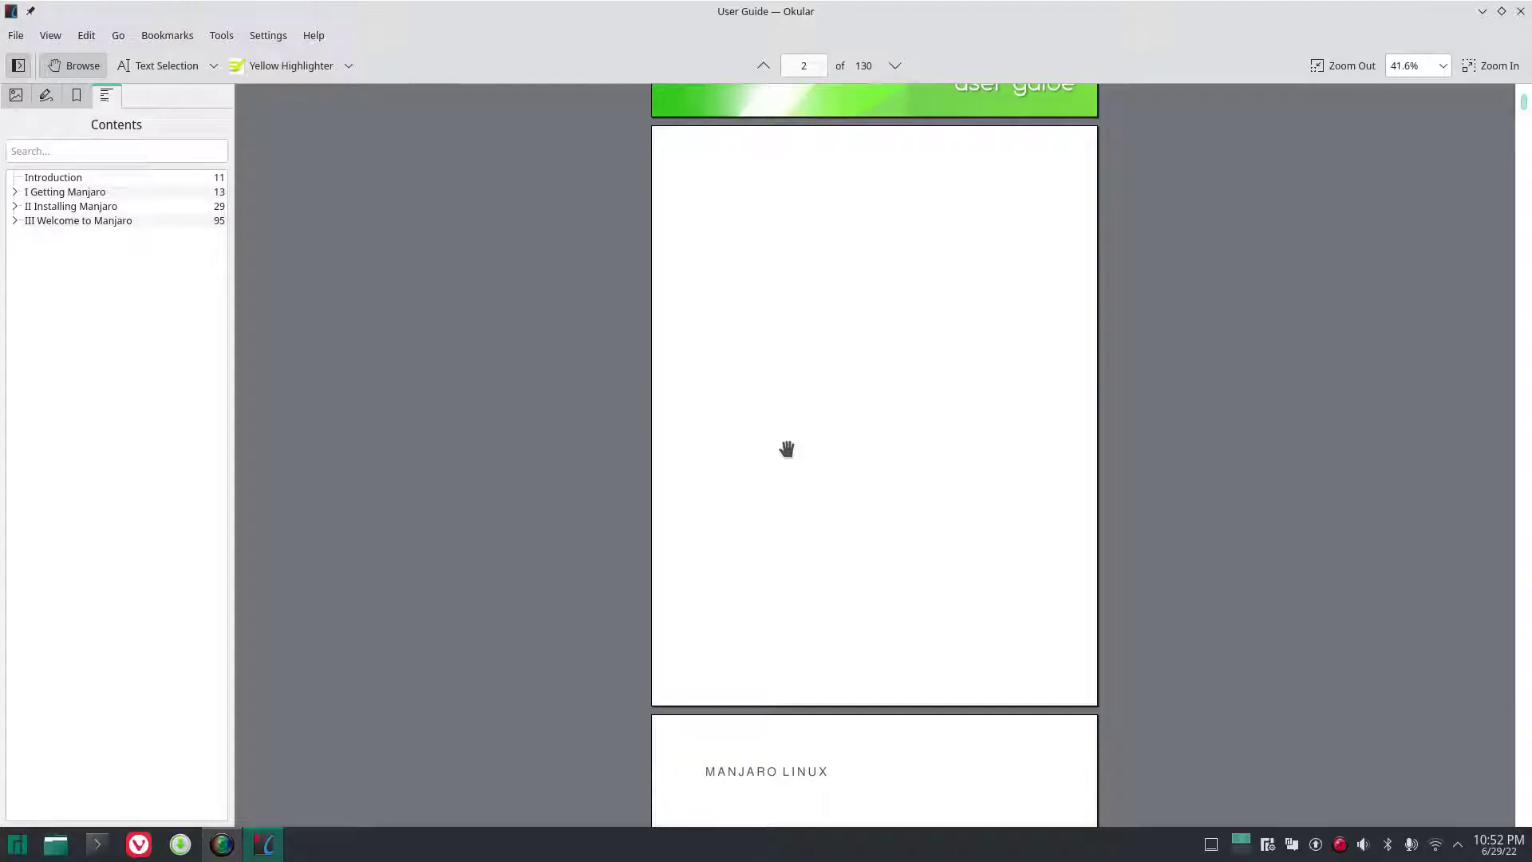
pyautogui.scroll(-10, 786, 449)
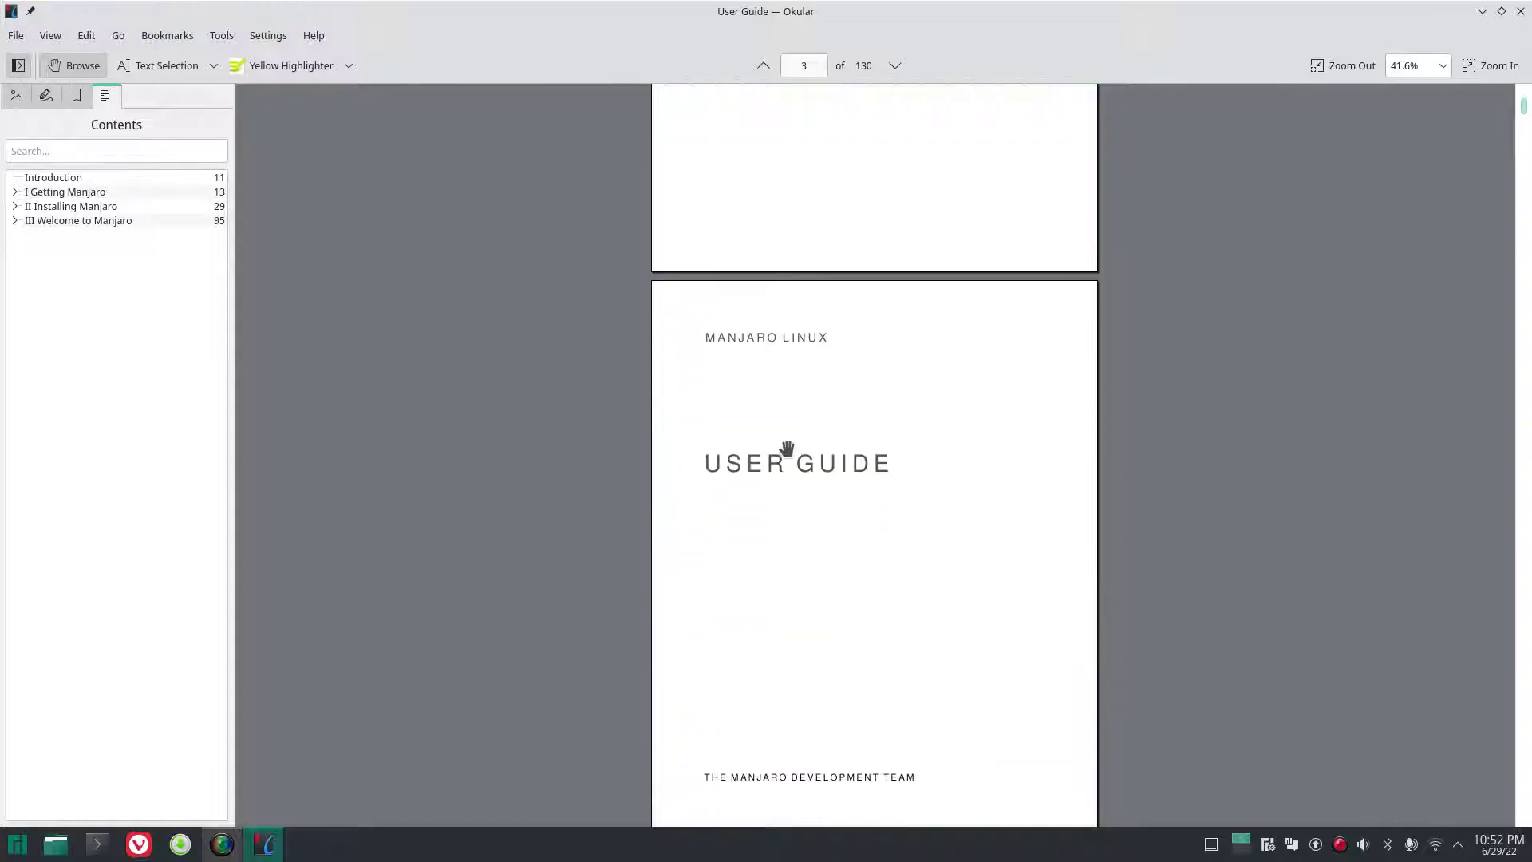
pyautogui.scroll(-13, 787, 449)
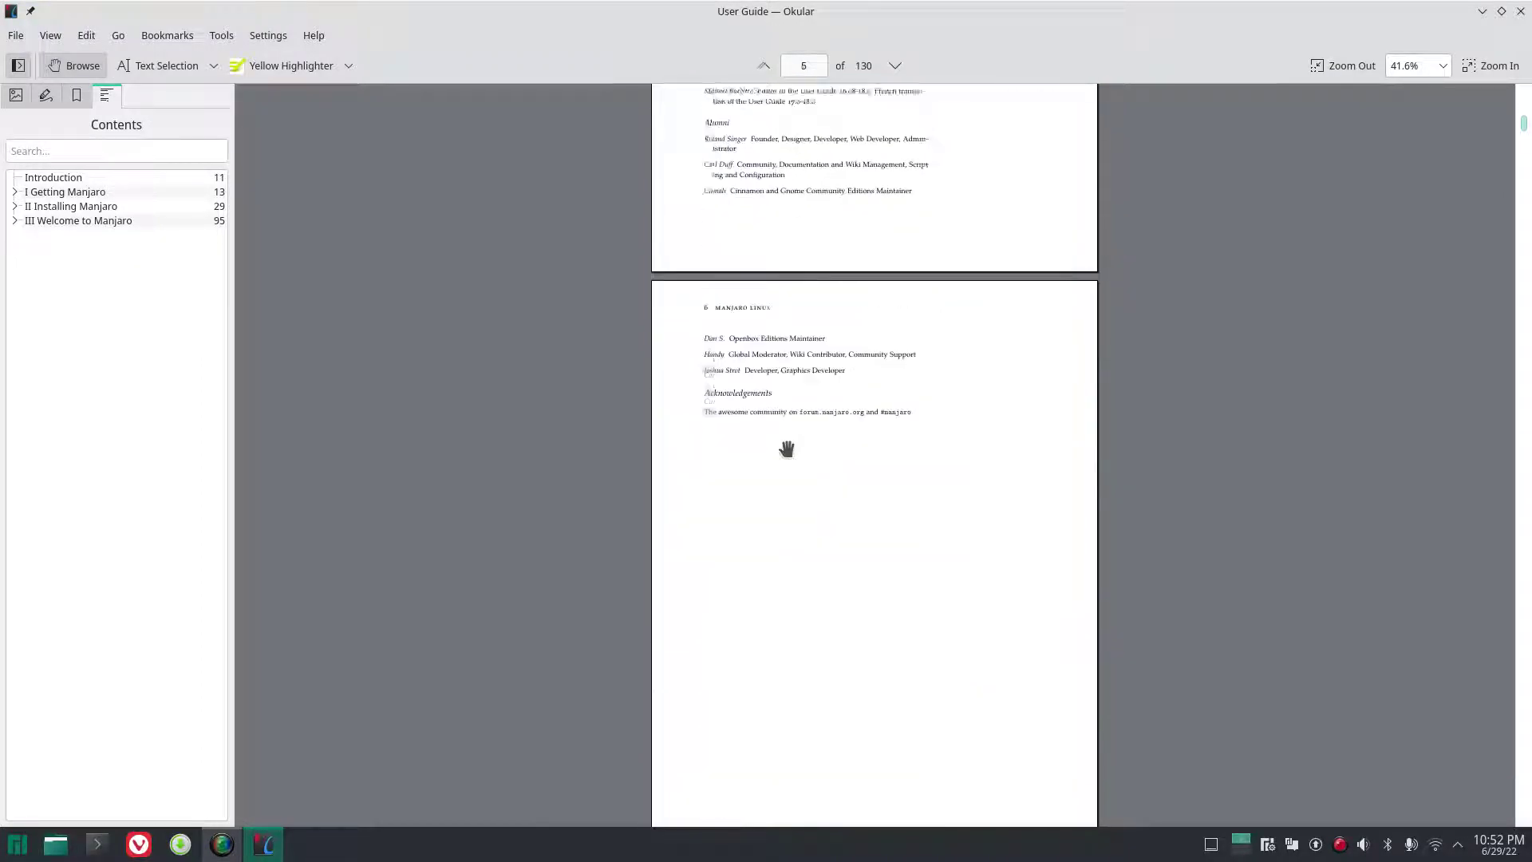
pyautogui.scroll(-12, 787, 449)
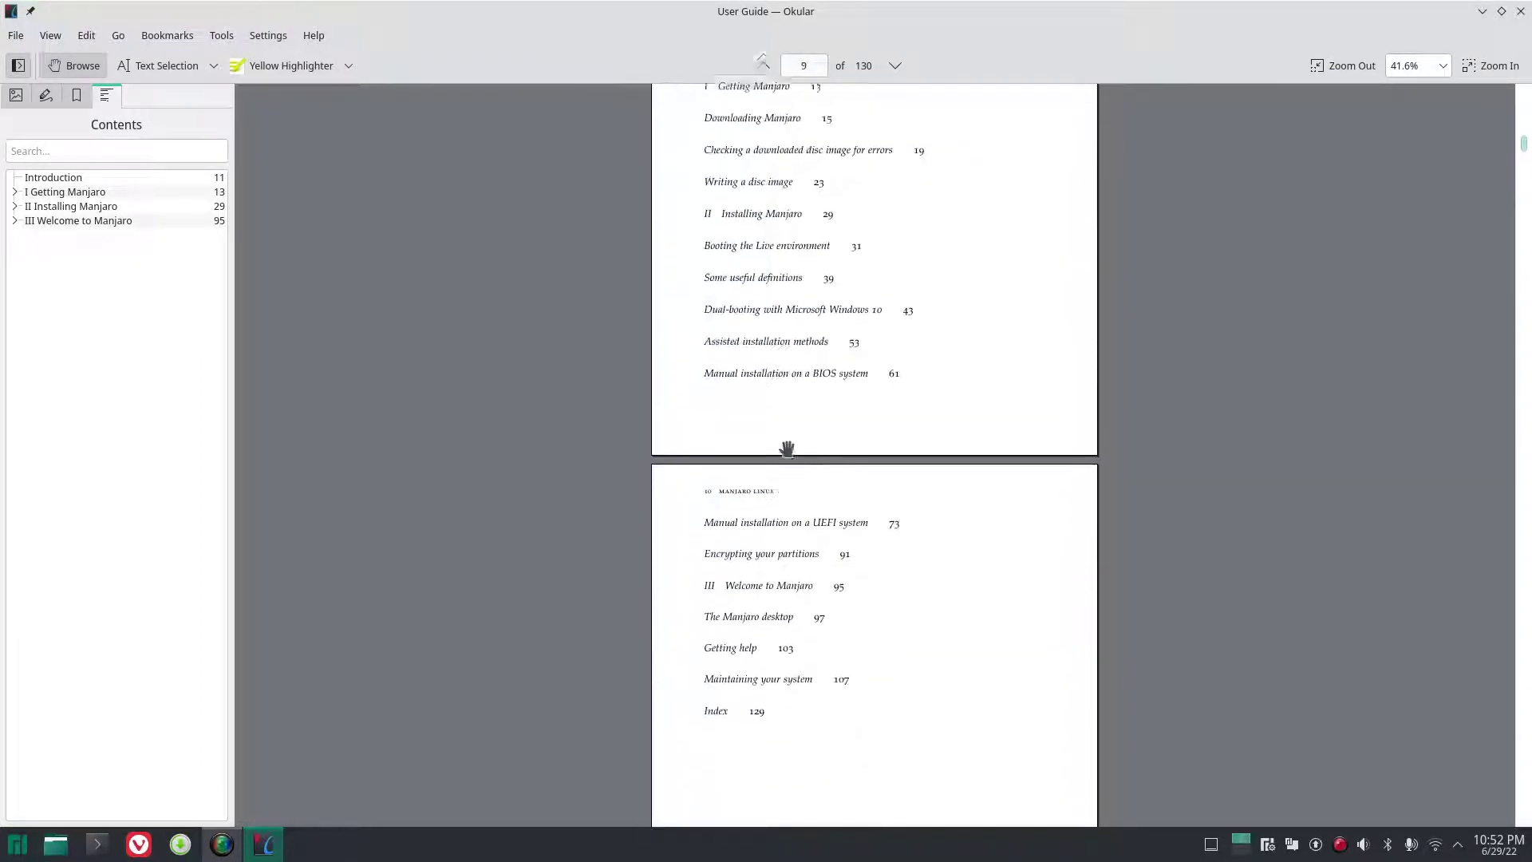
pyautogui.scroll(-4, 786, 450)
pyautogui.scroll(5, 787, 449)
pyautogui.scroll(-3, 787, 449)
pyautogui.scroll(-2, 787, 449)
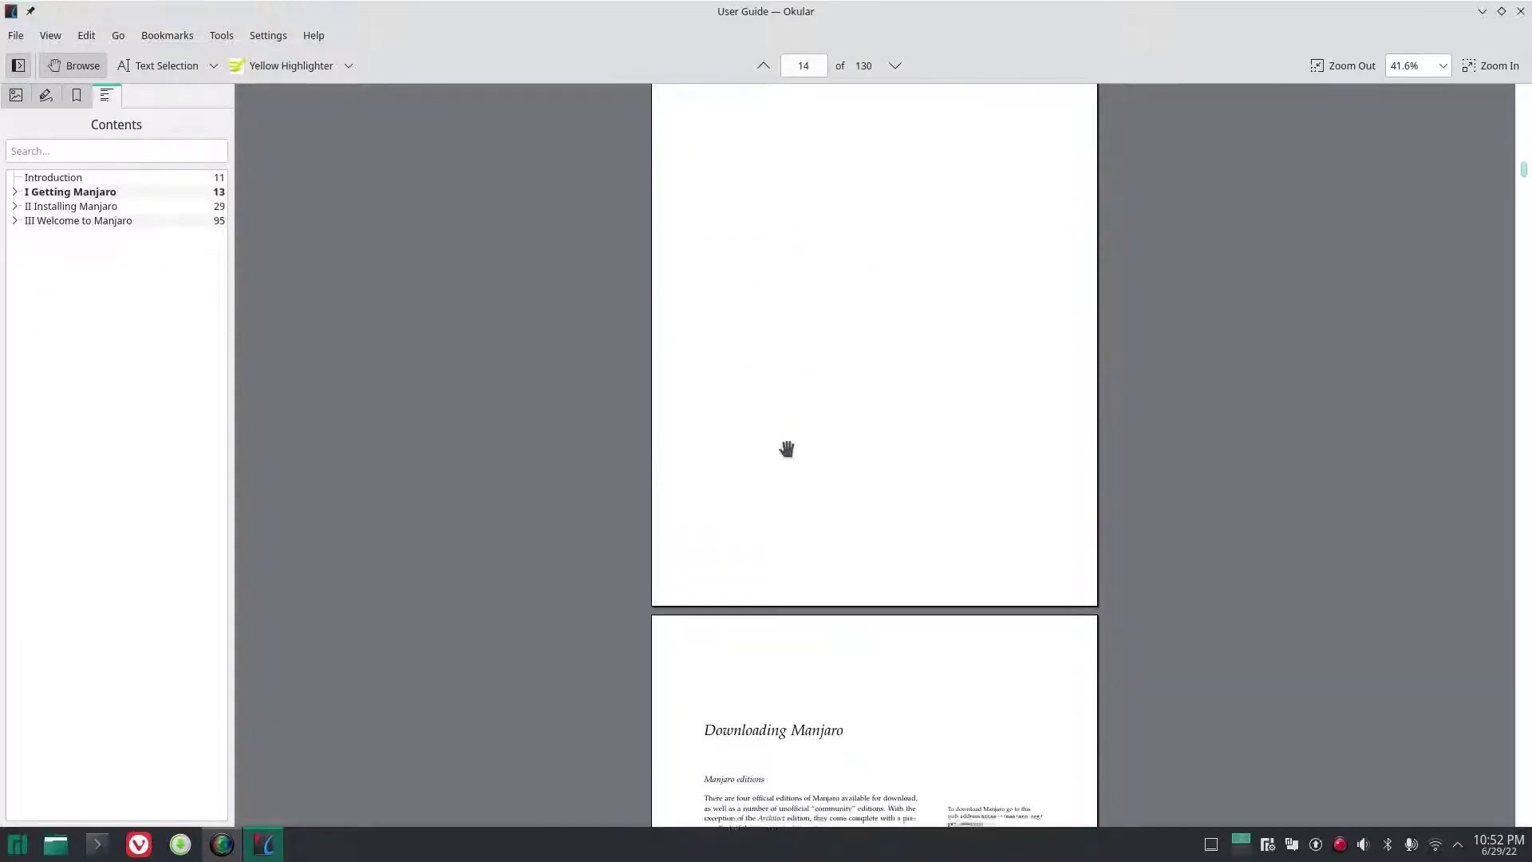
pyautogui.scroll(2, 787, 450)
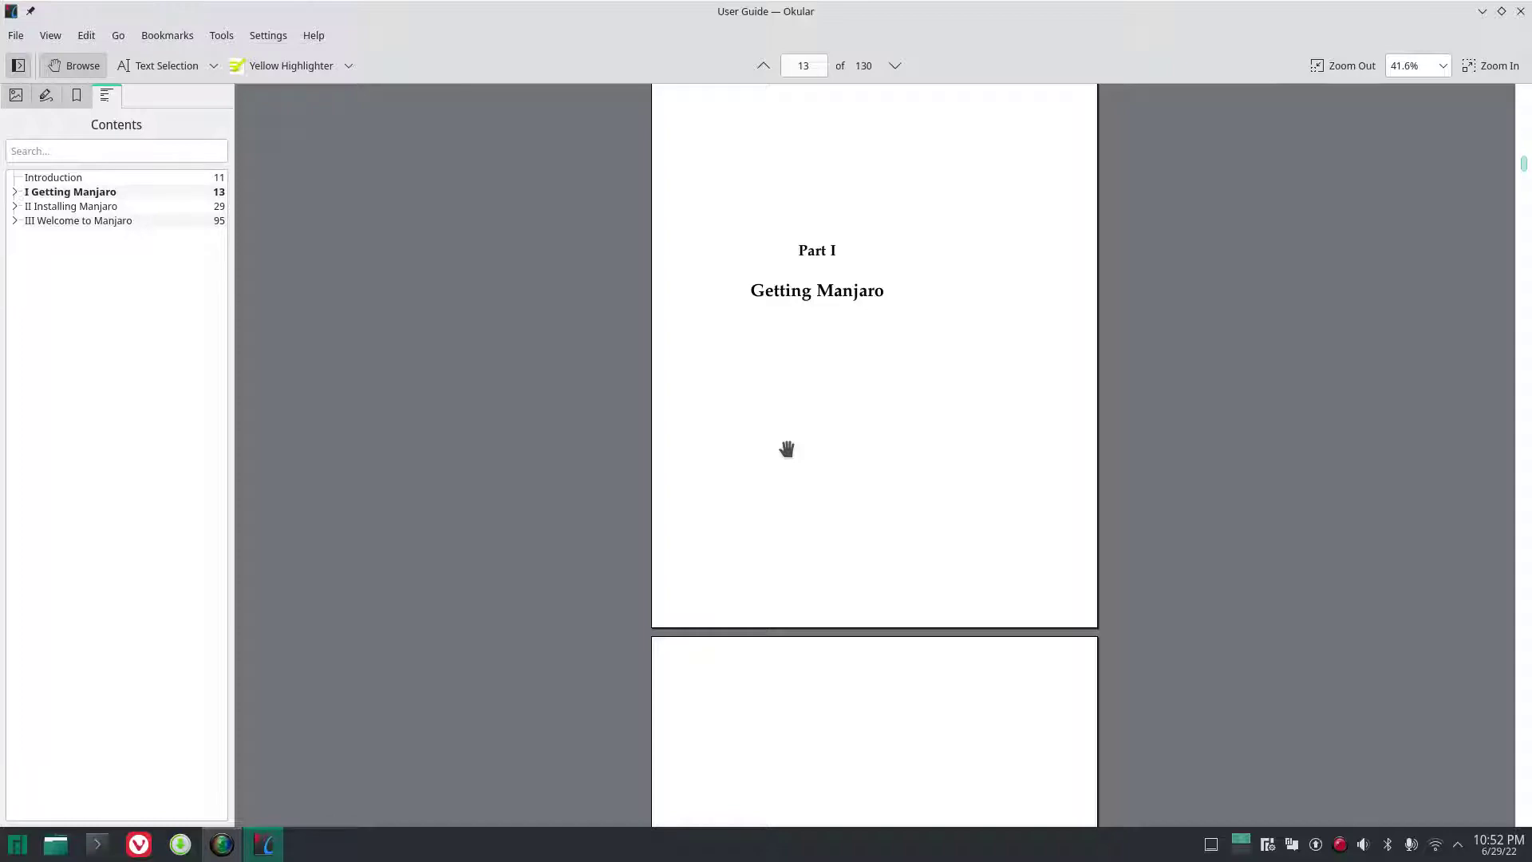
pyautogui.scroll(-15, 787, 449)
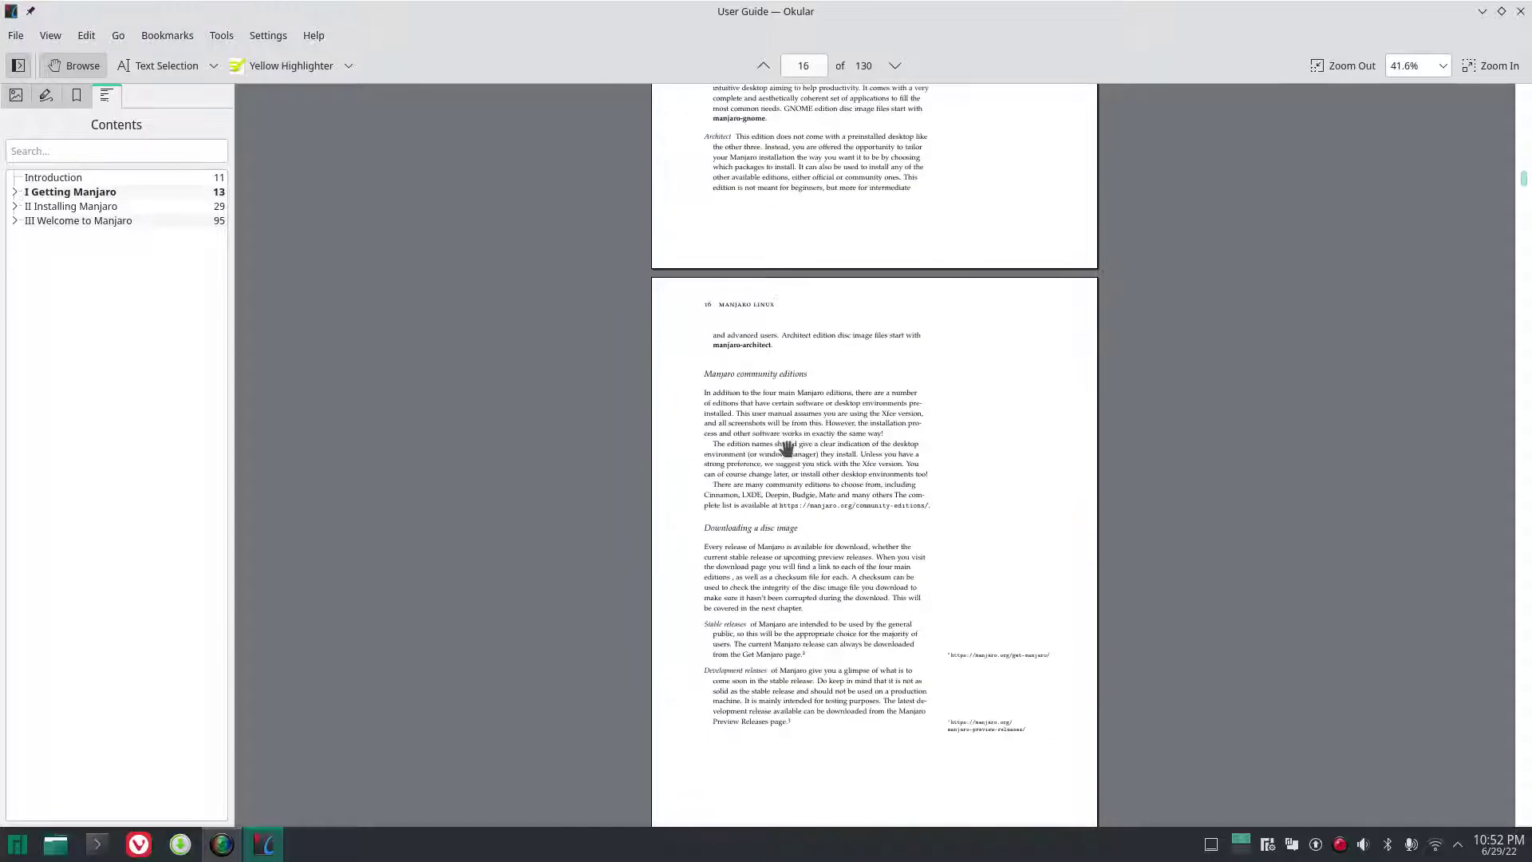
# Skim the user guide's pages on editions, disc burning and writing the image to a USB flash drive, and close the guide.
pyautogui.scroll(-8, 787, 449)
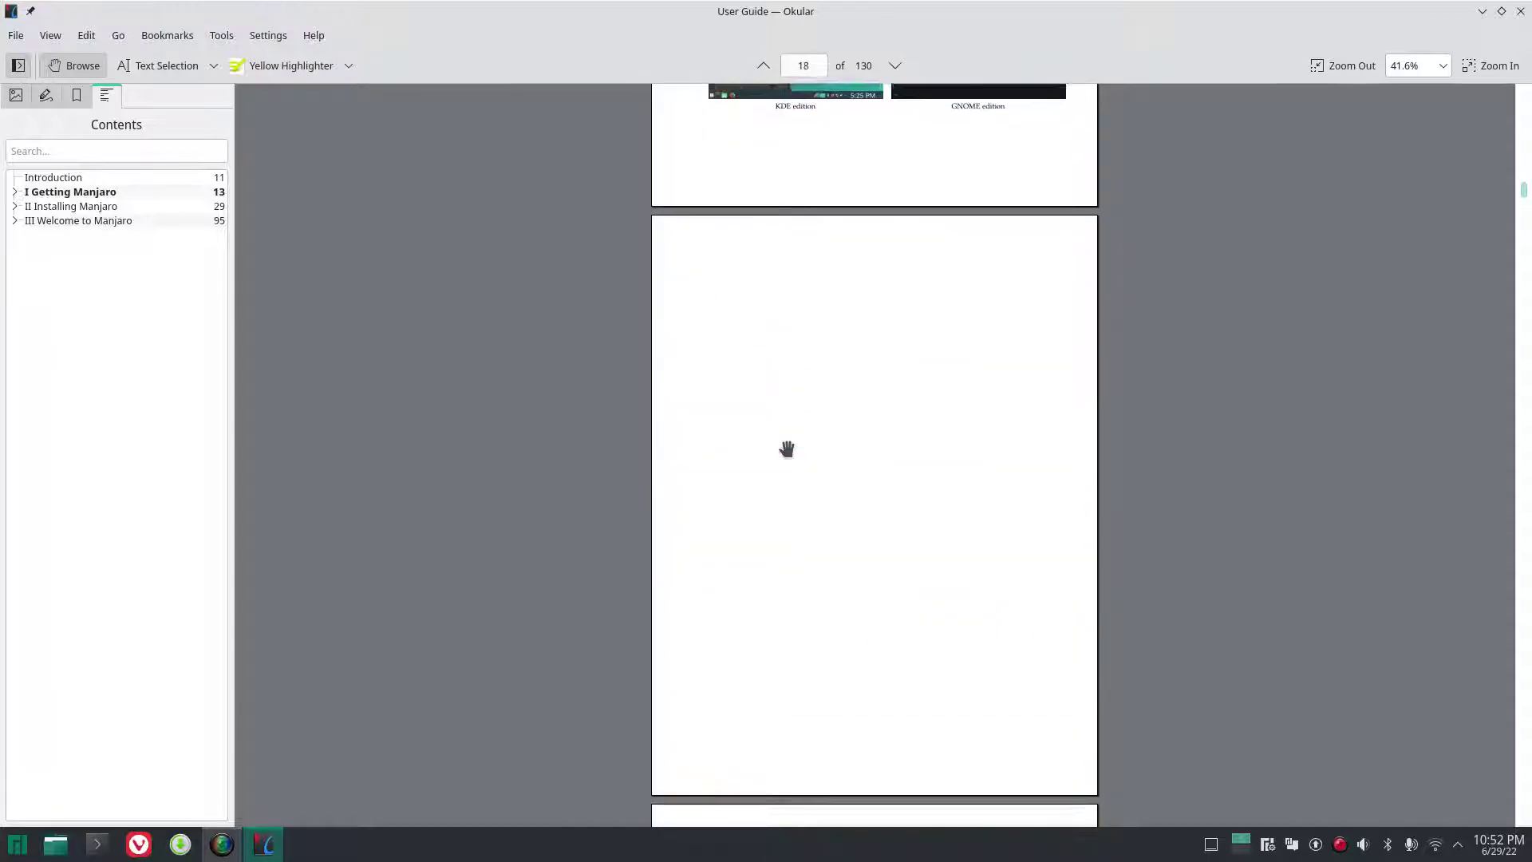
pyautogui.scroll(-16, 787, 450)
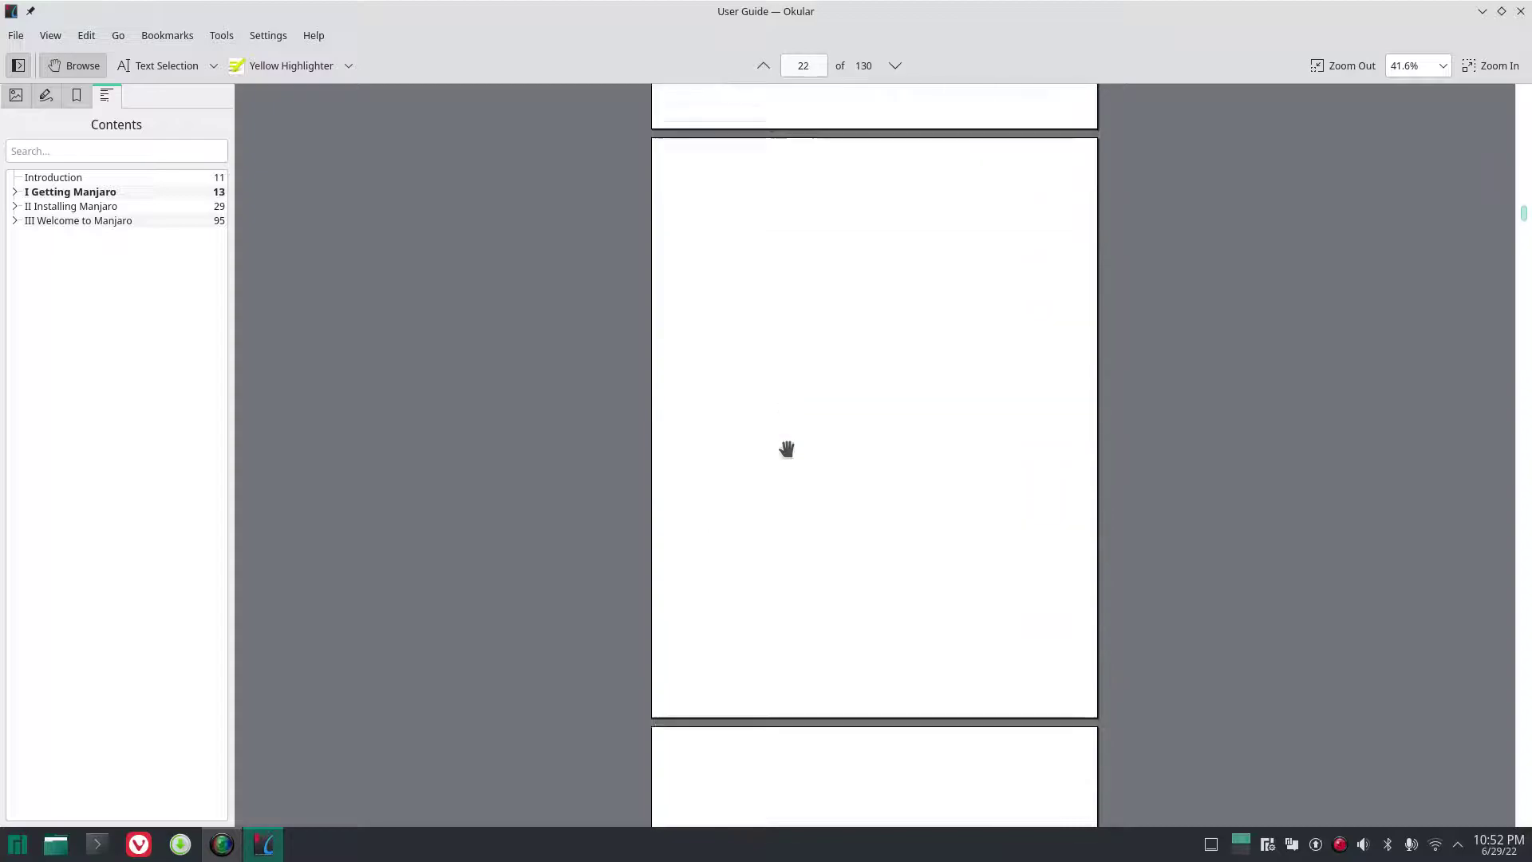
pyautogui.scroll(-8, 787, 449)
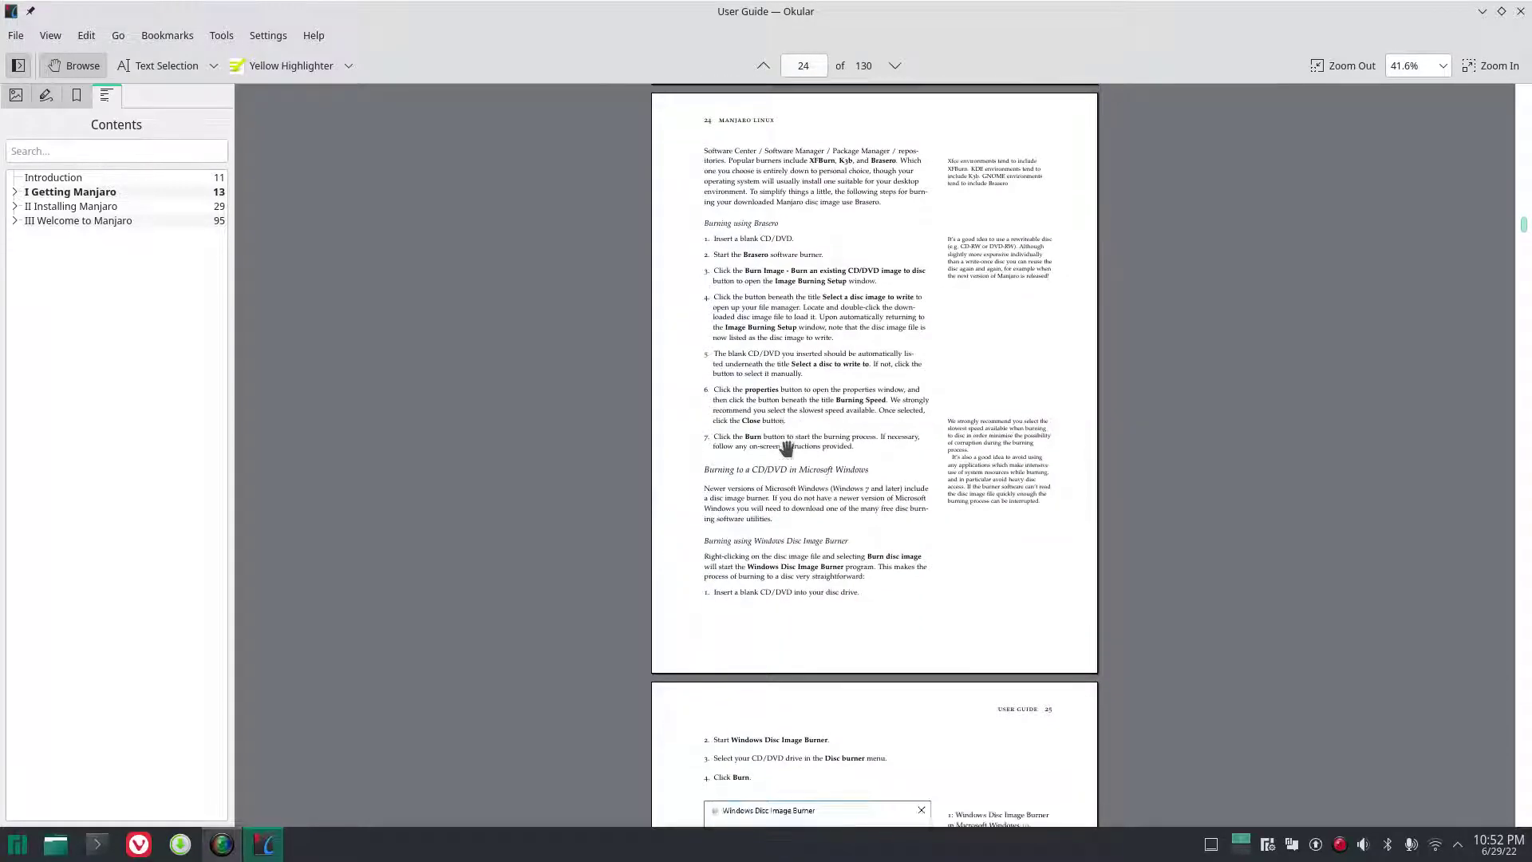
pyautogui.scroll(-8, 787, 449)
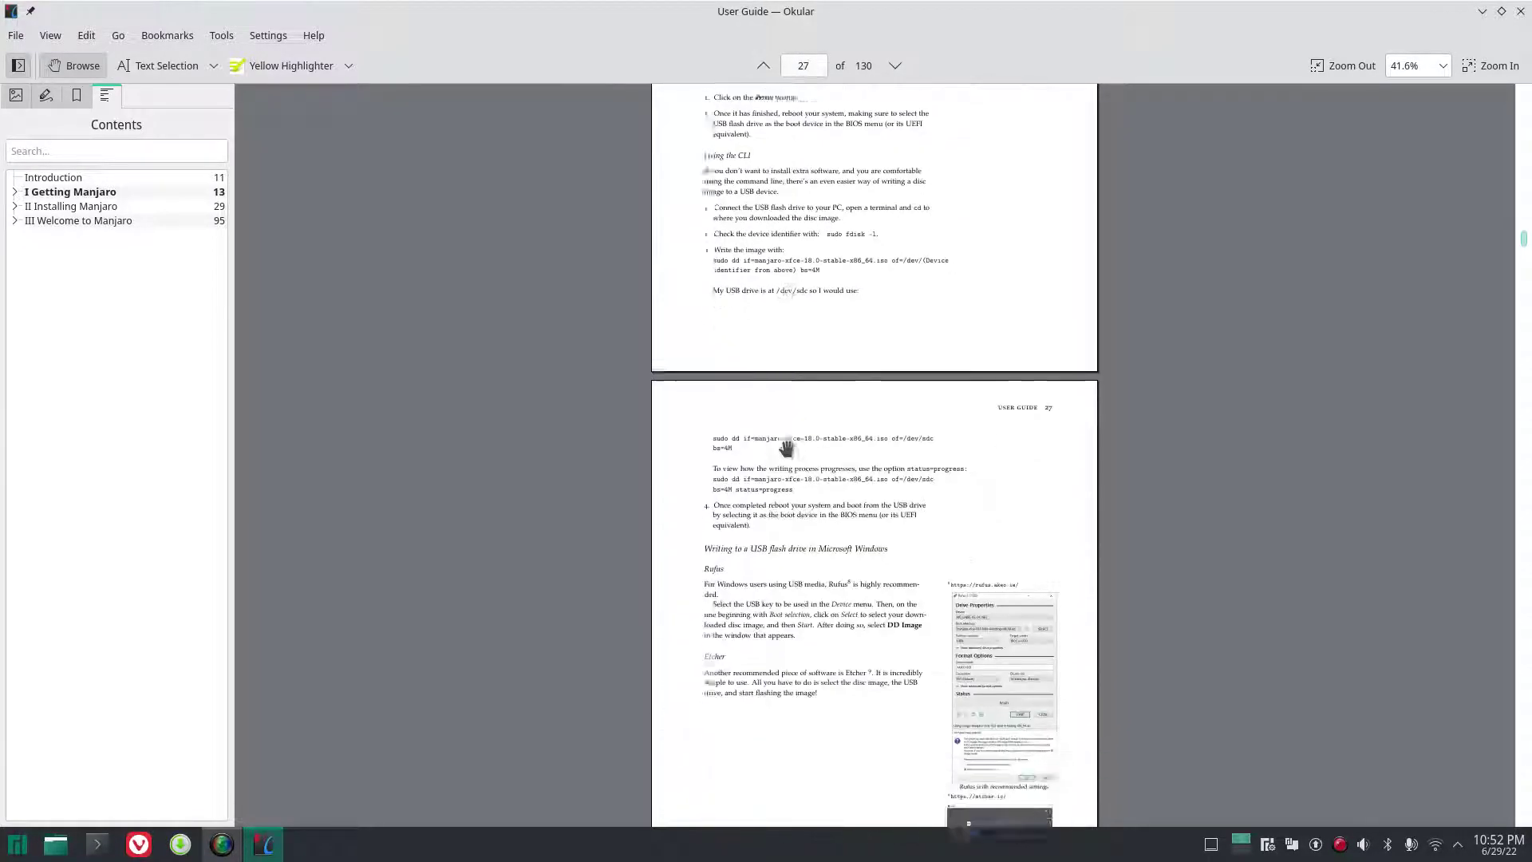
pyautogui.scroll(-3, 786, 450)
pyautogui.scroll(4, 787, 450)
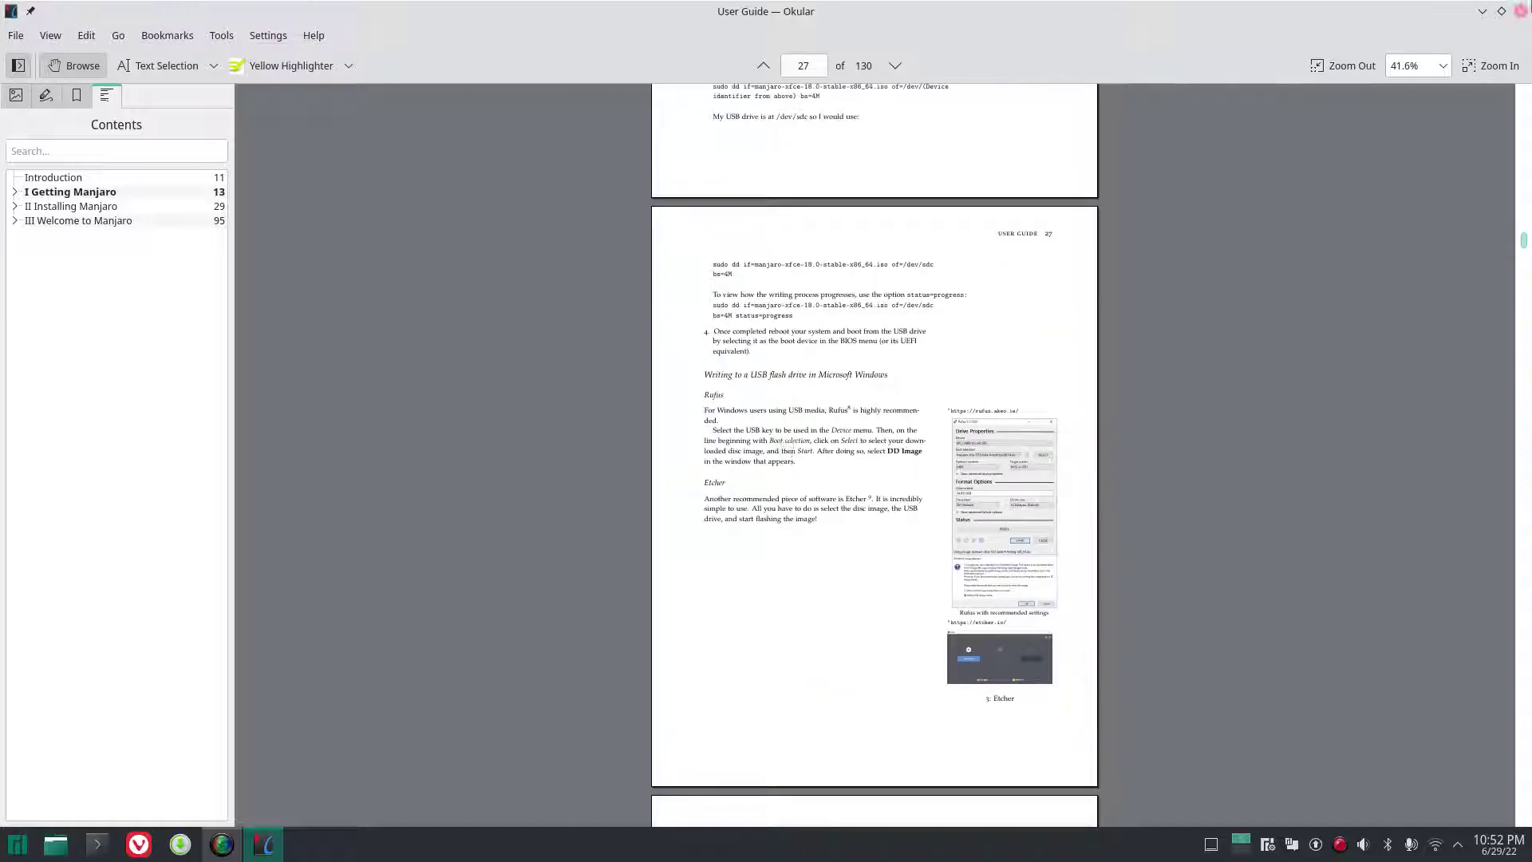
pyautogui.click(1519, 11)
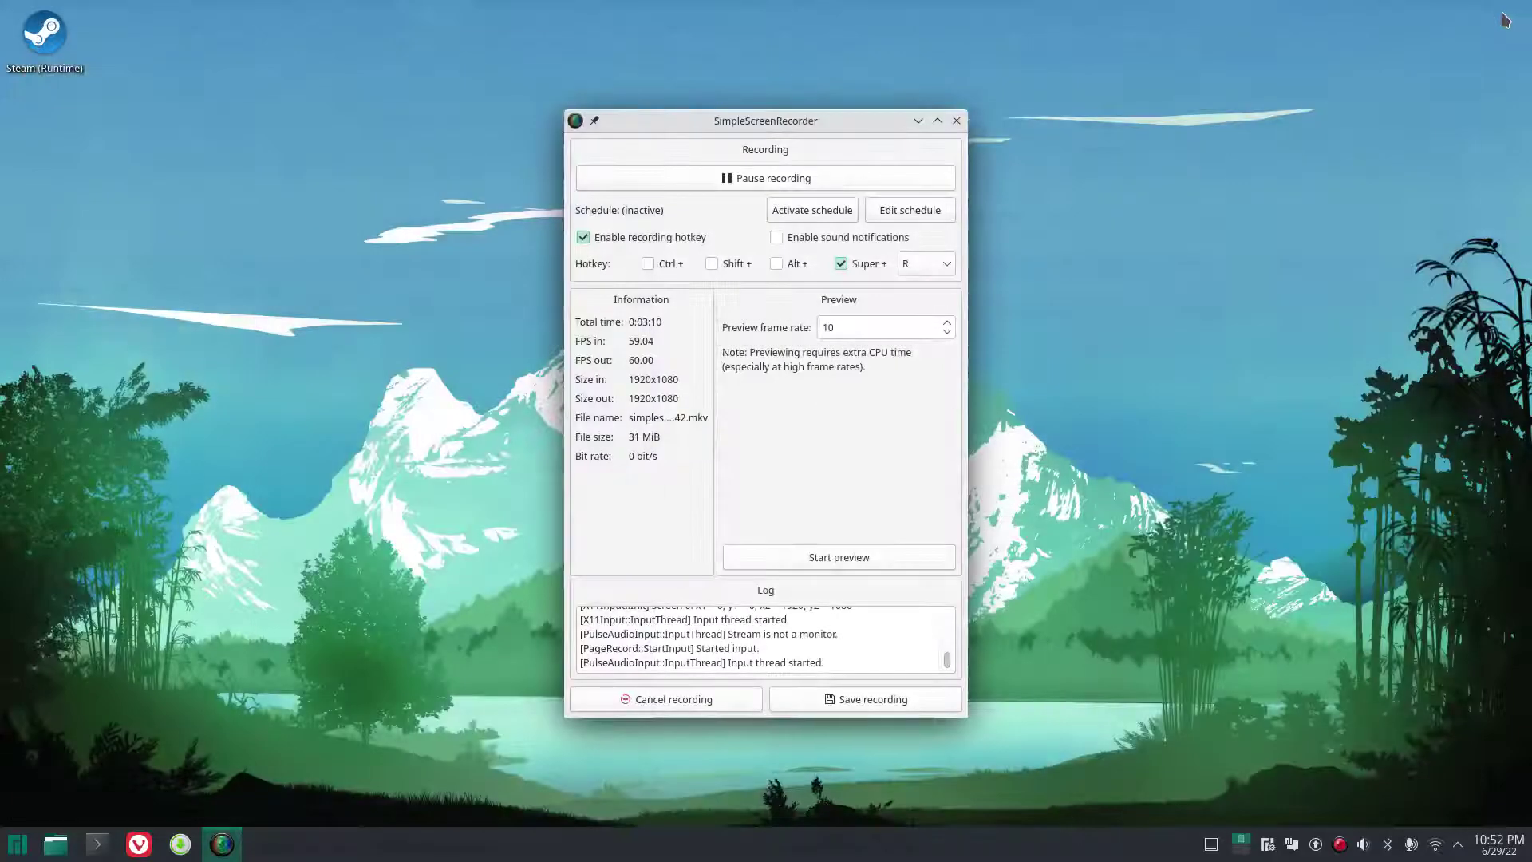
# Browse the application categories, open GNU Image Manipulation Program from Graphics to view it, and close it.
pyautogui.click(18, 843)
pyautogui.moveTo(64, 511)
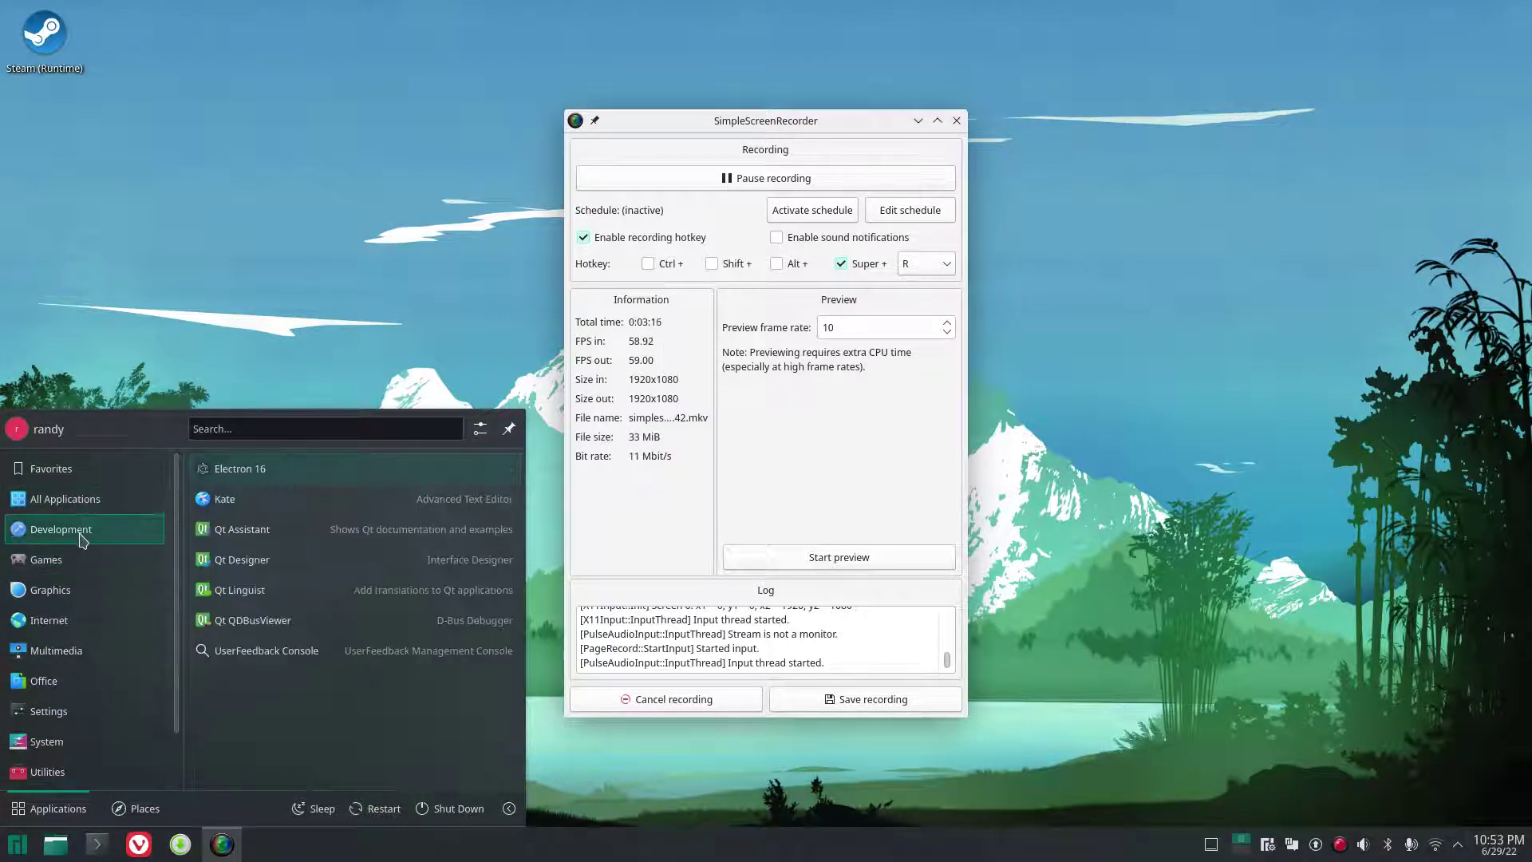
pyautogui.moveTo(82, 543)
pyautogui.moveTo(88, 569)
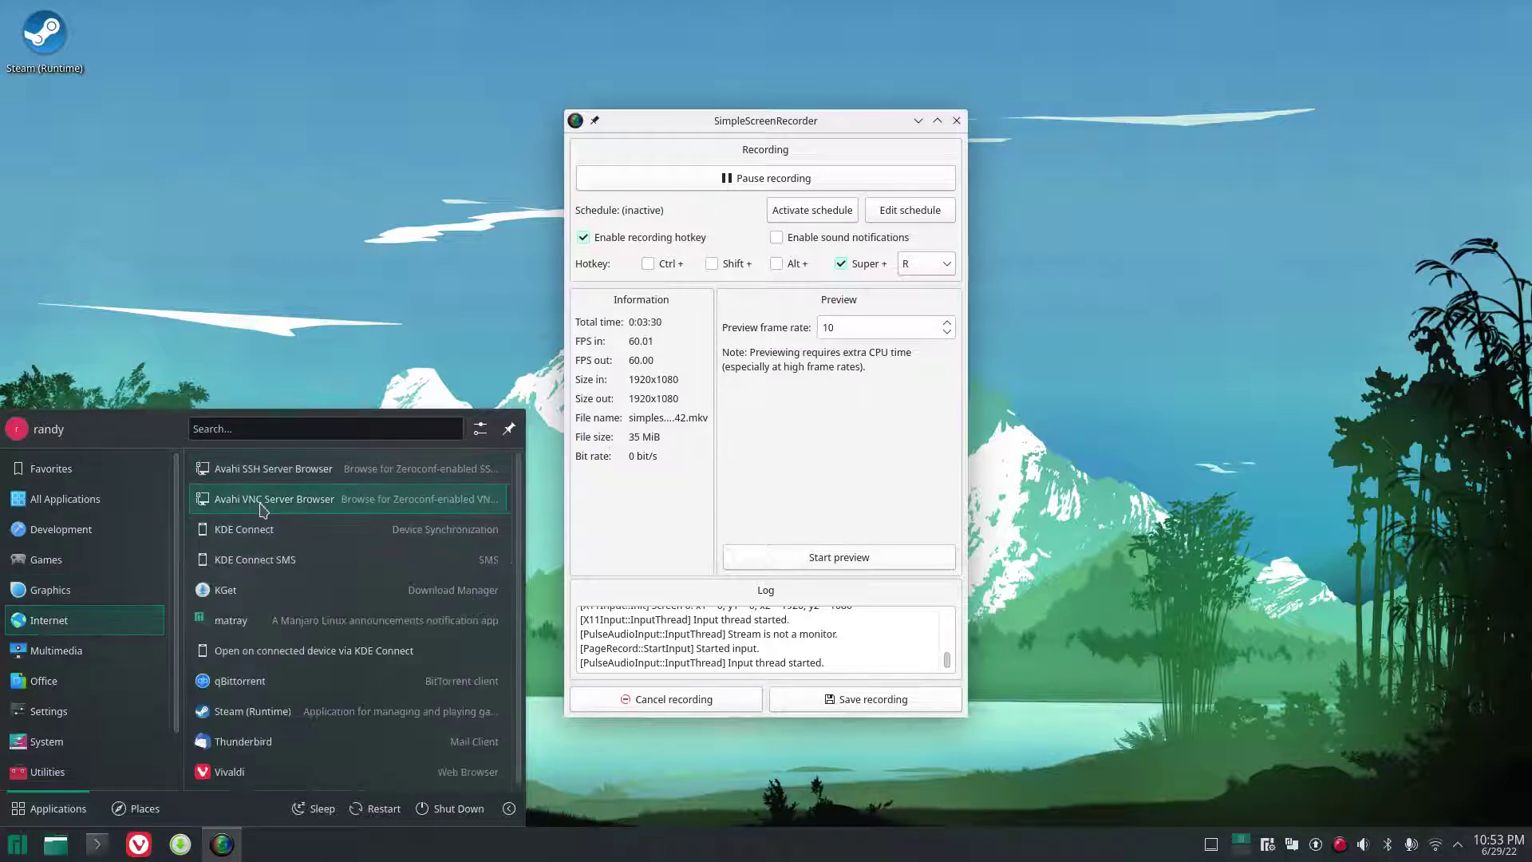
pyautogui.moveTo(103, 529)
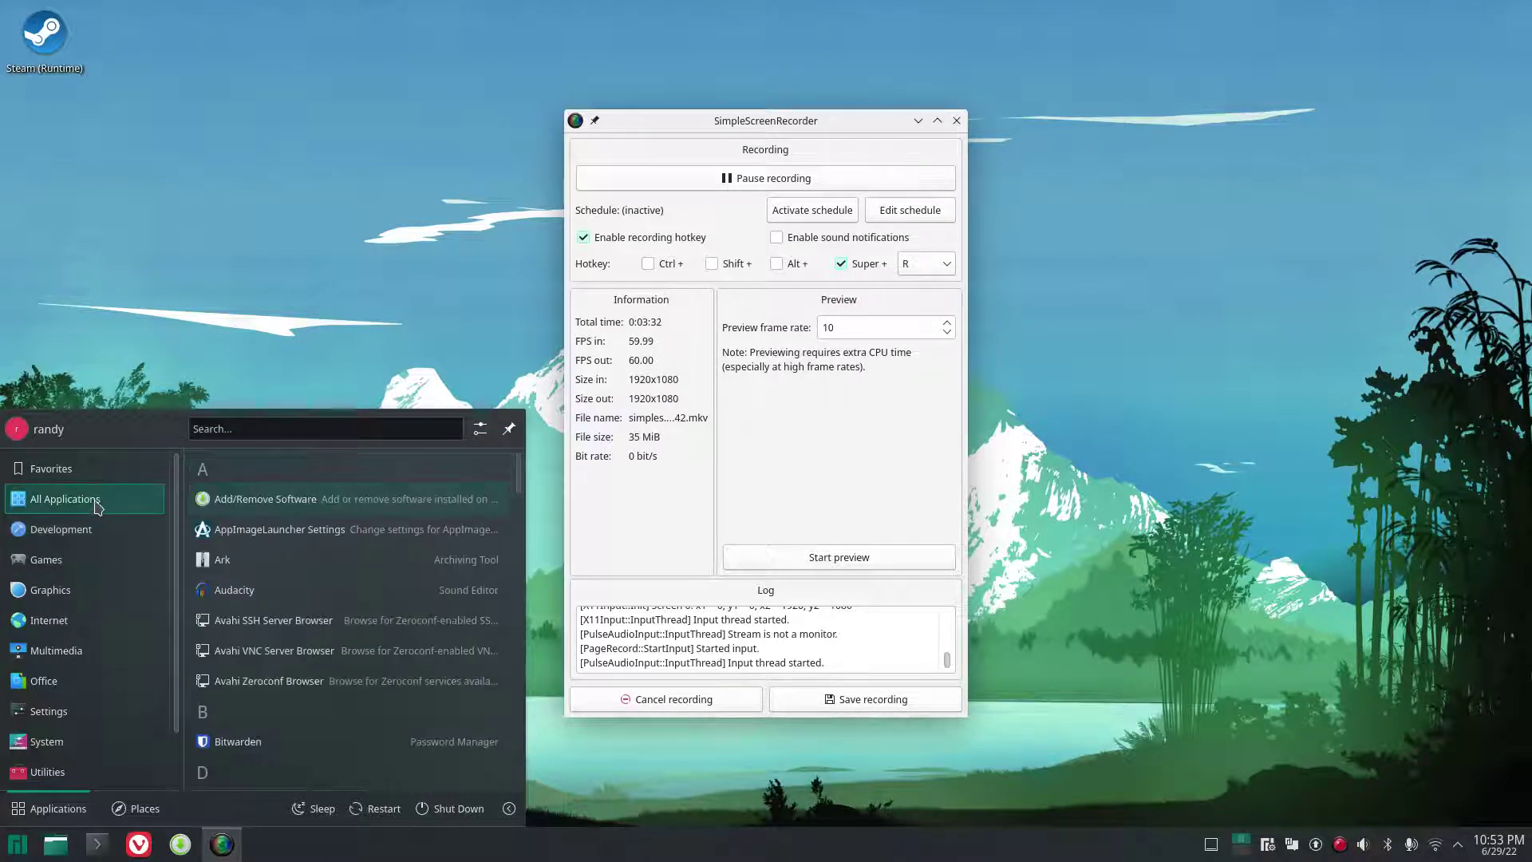
pyautogui.moveTo(151, 589)
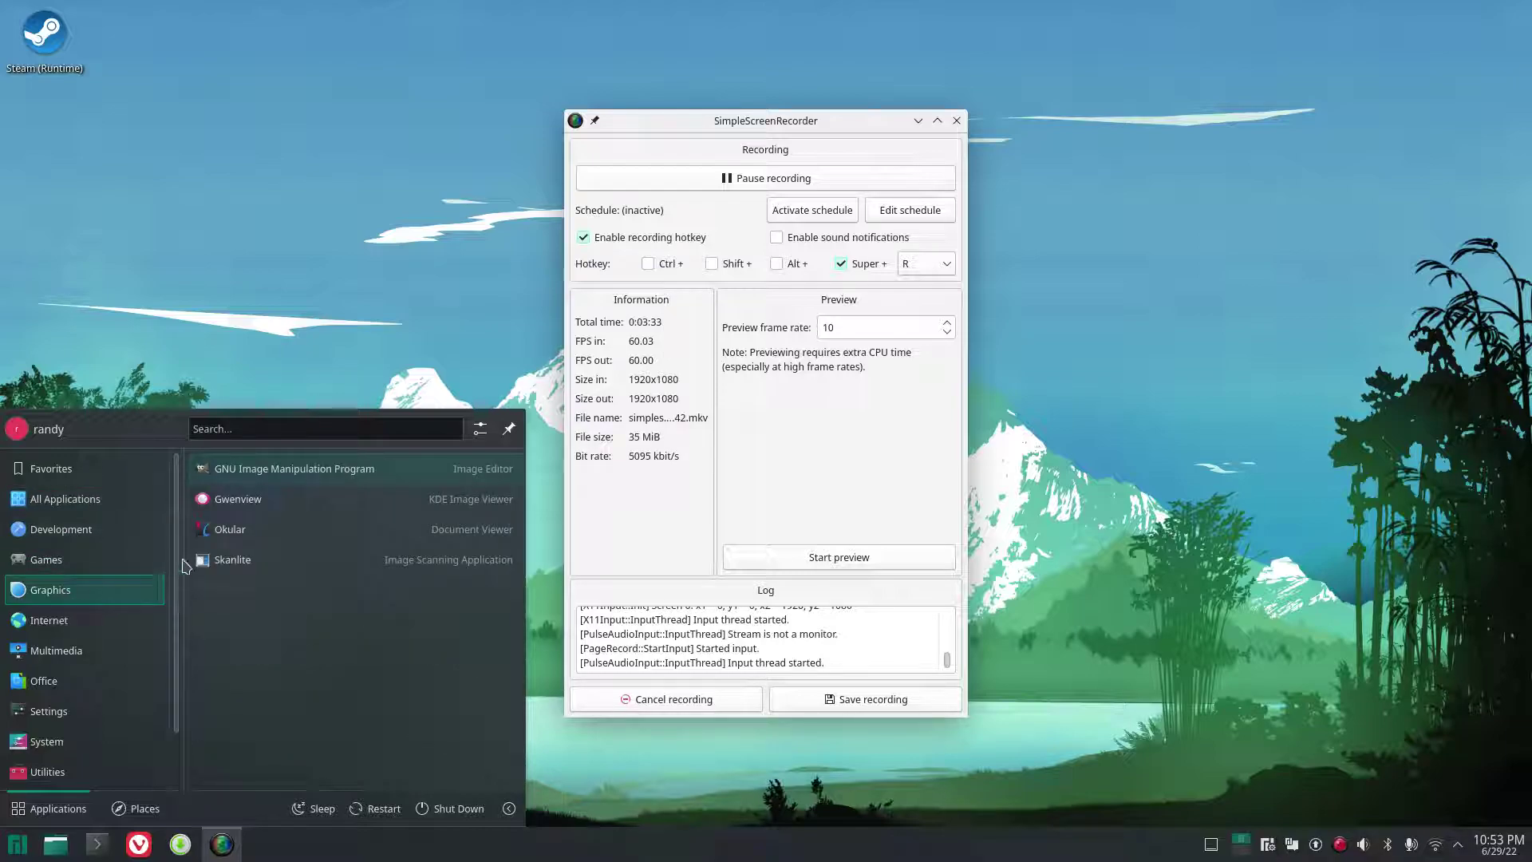
pyautogui.click(245, 475)
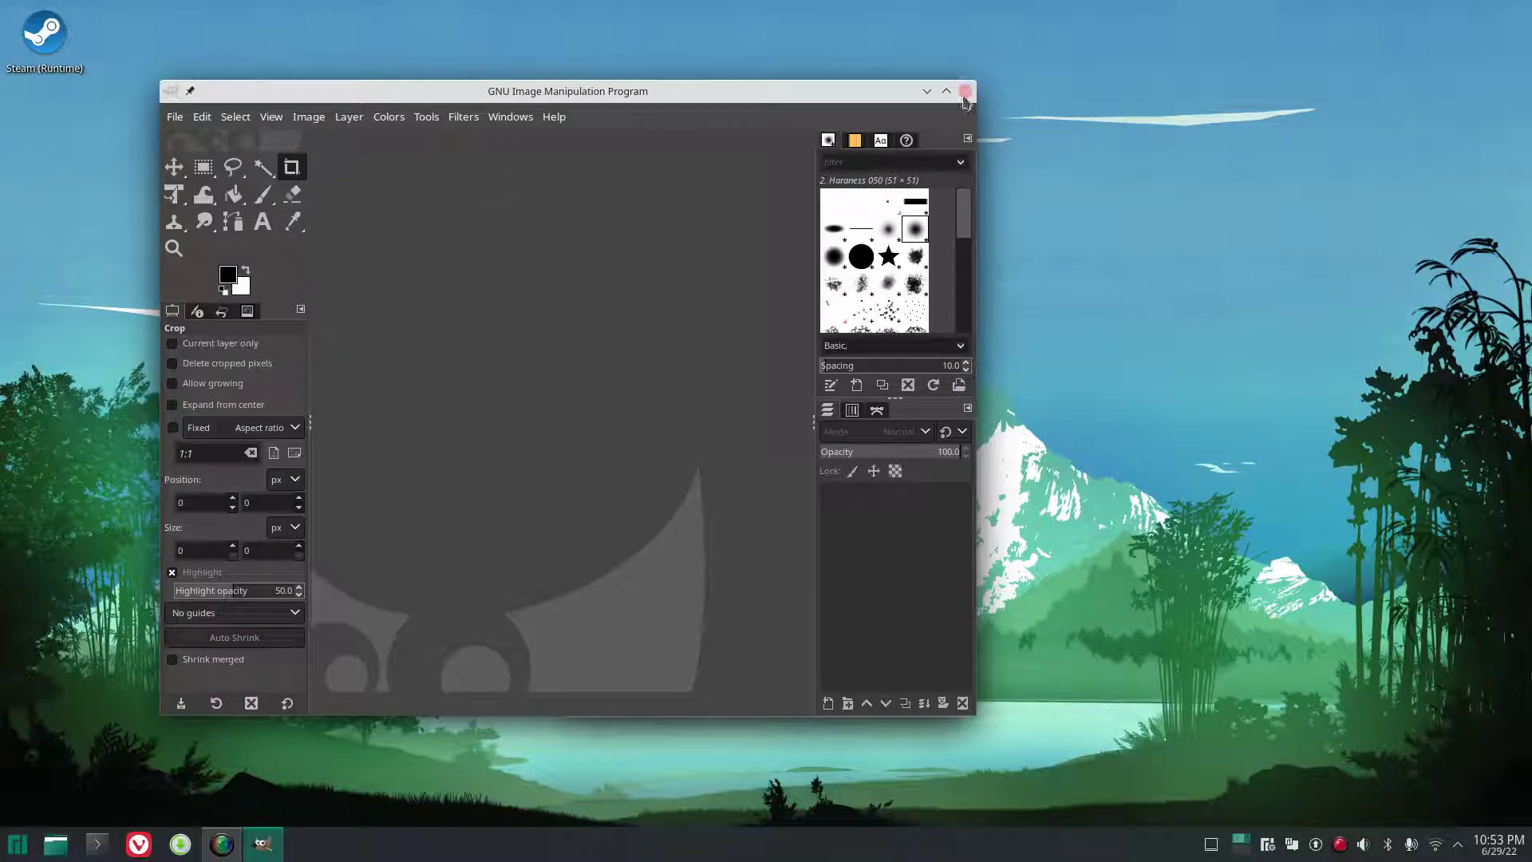
pyautogui.click(965, 93)
# Reopen GNU Image Manipulation Program for another look and close it.
pyautogui.click(16, 843)
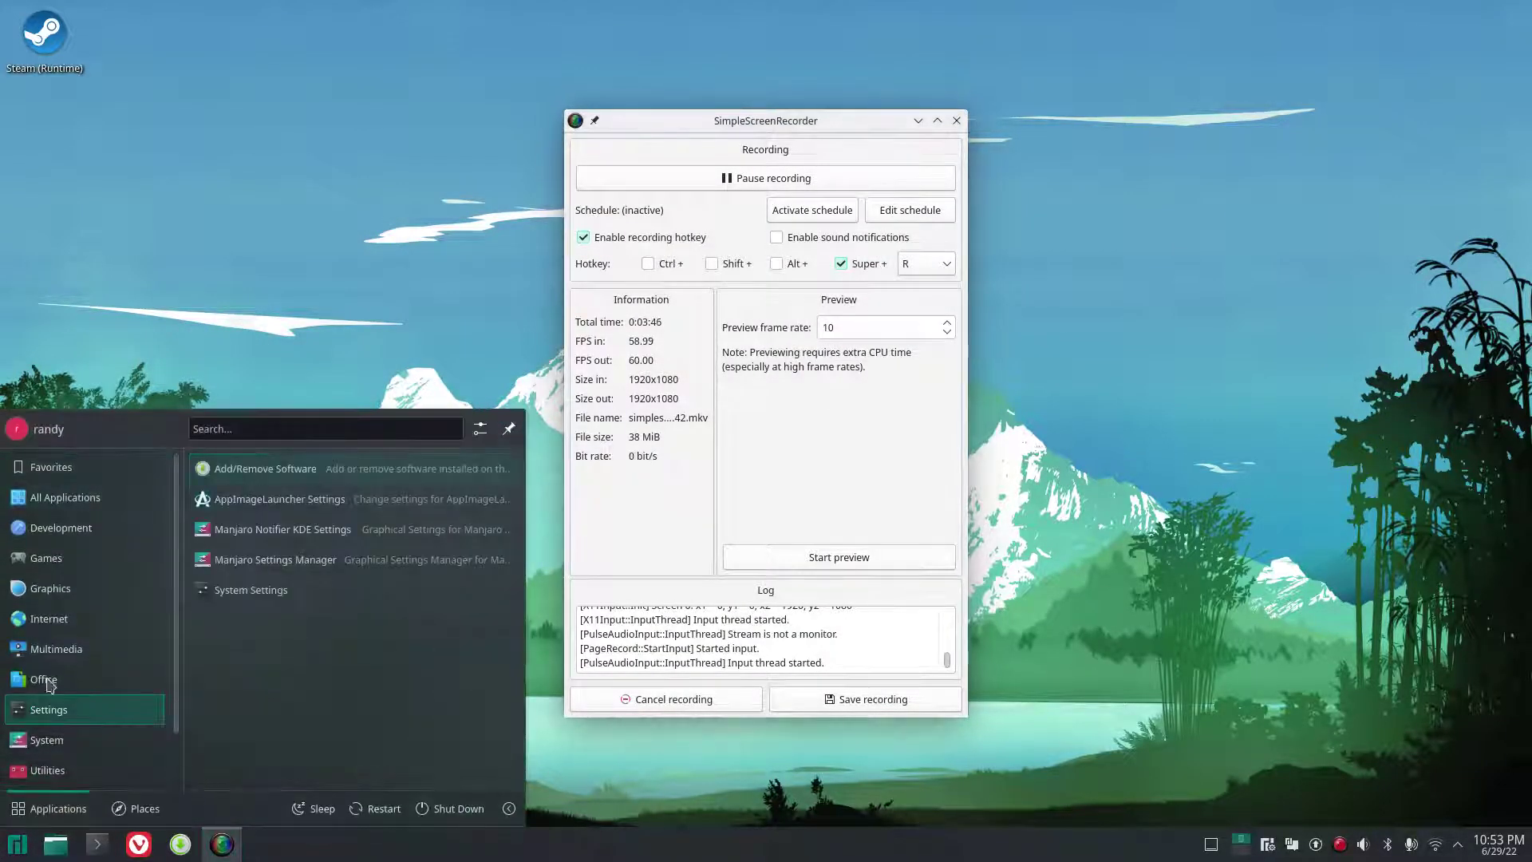
pyautogui.moveTo(66, 589)
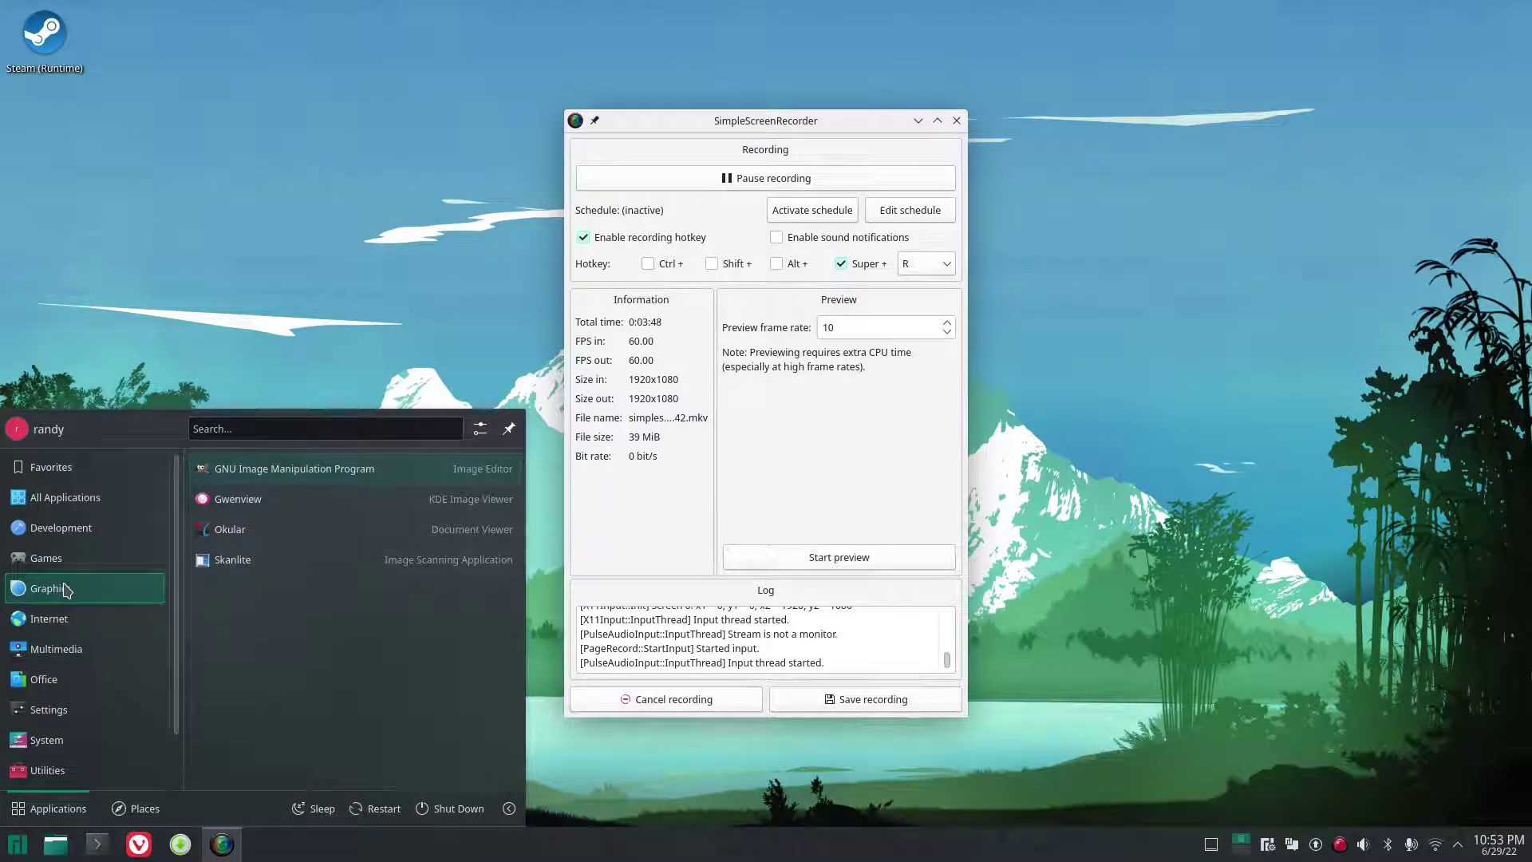
pyautogui.click(302, 479)
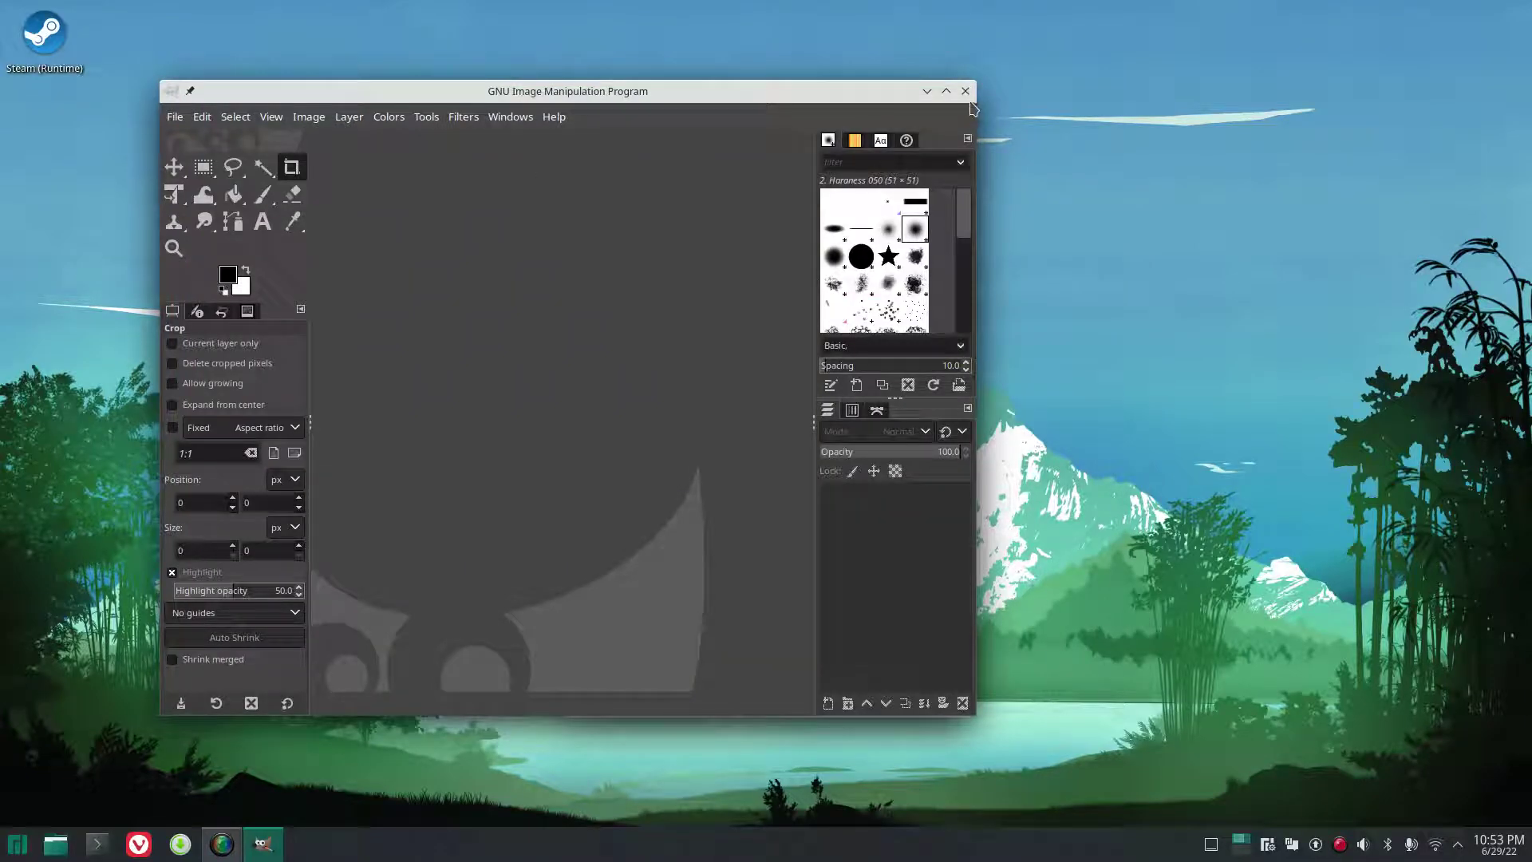
pyautogui.click(965, 91)
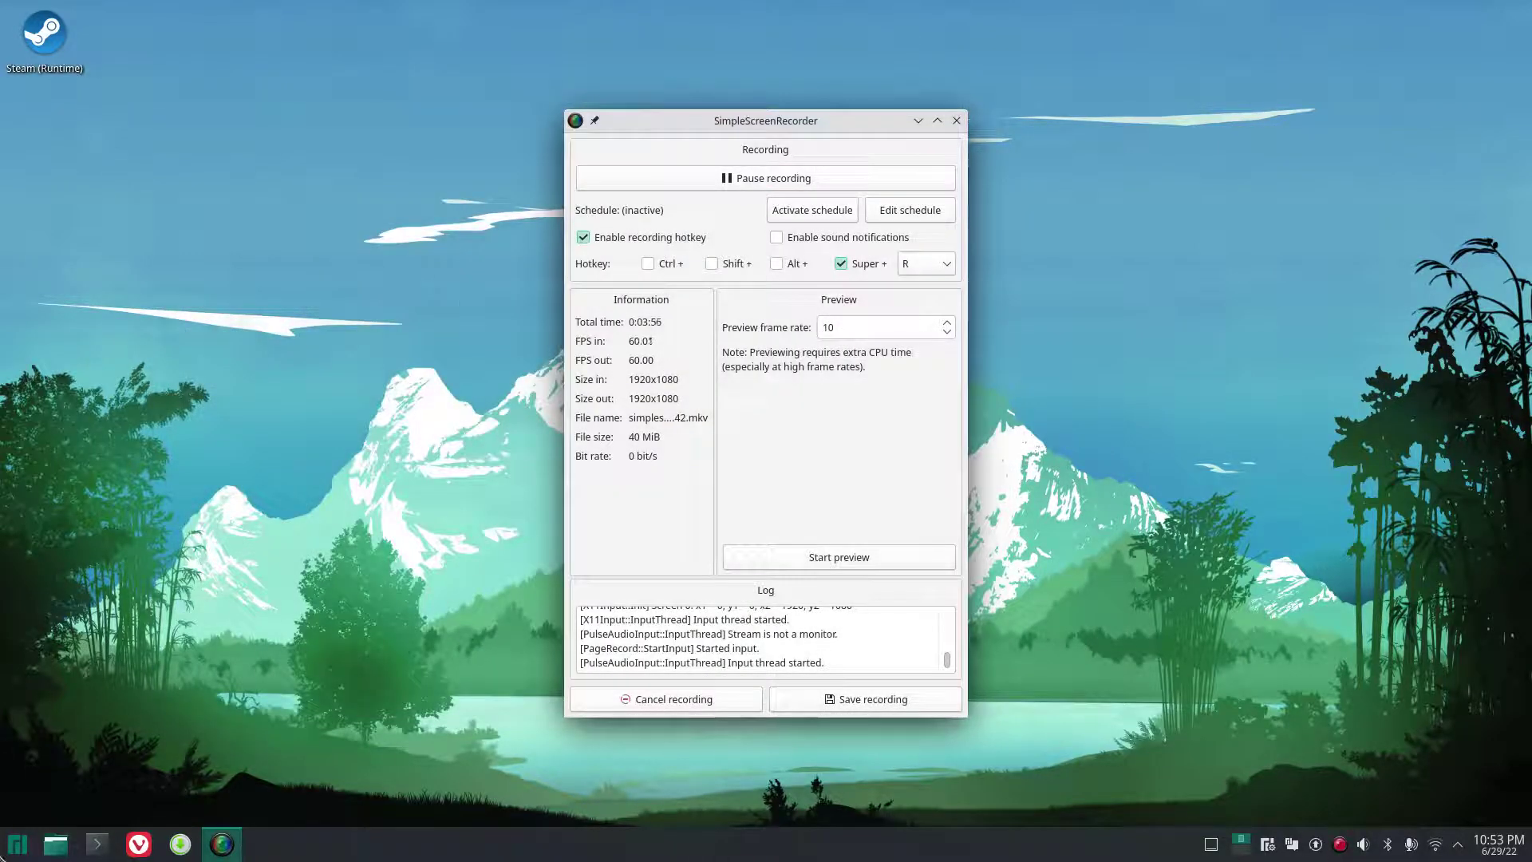
# Look through the System applications and open the Dolphin file manager.
pyautogui.click(17, 844)
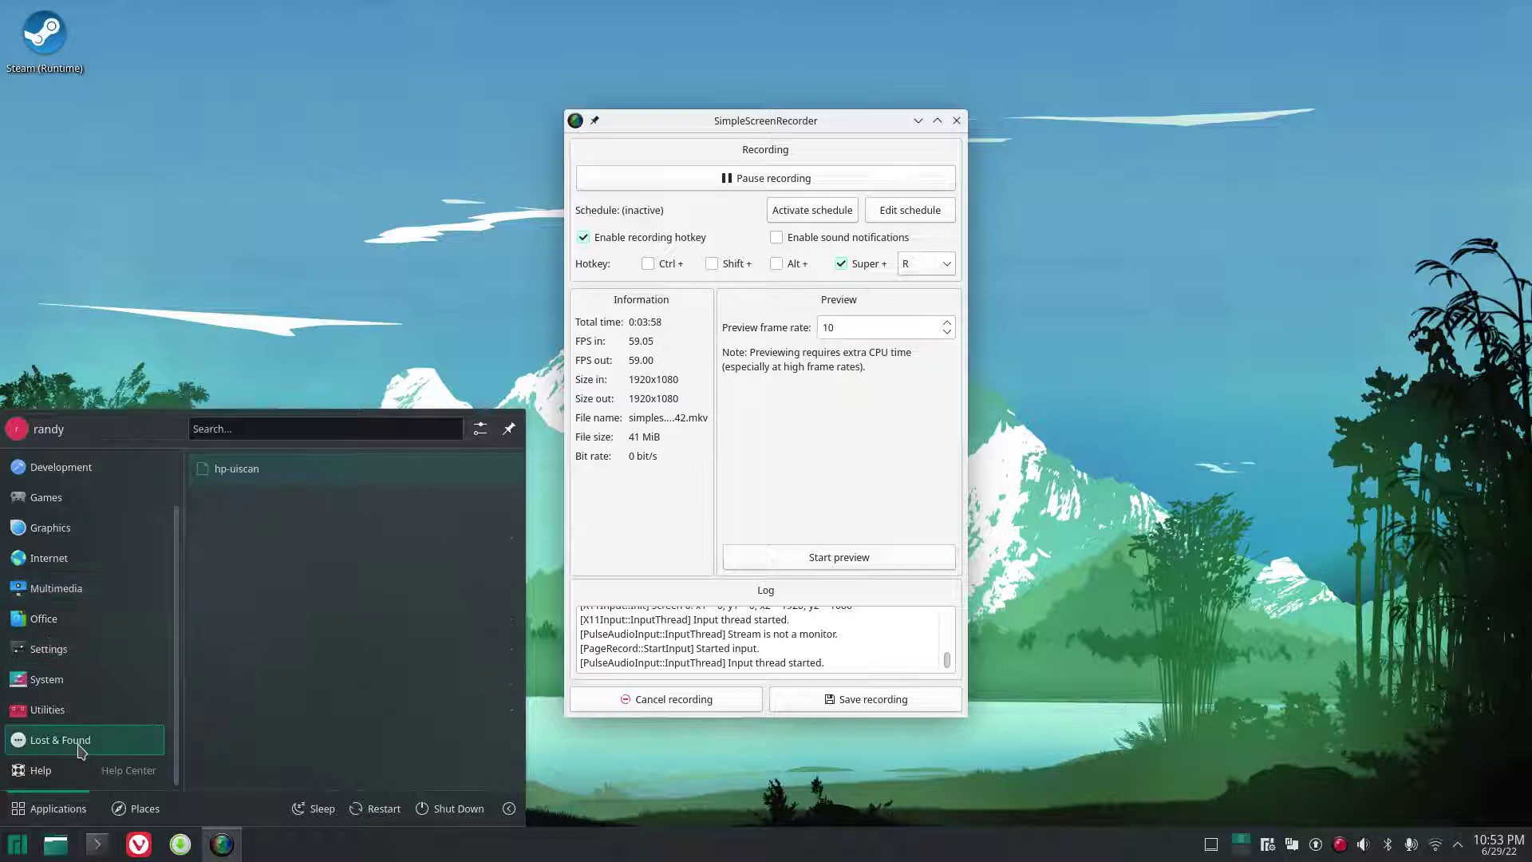
pyautogui.moveTo(72, 693)
pyautogui.scroll(-2, 209, 730)
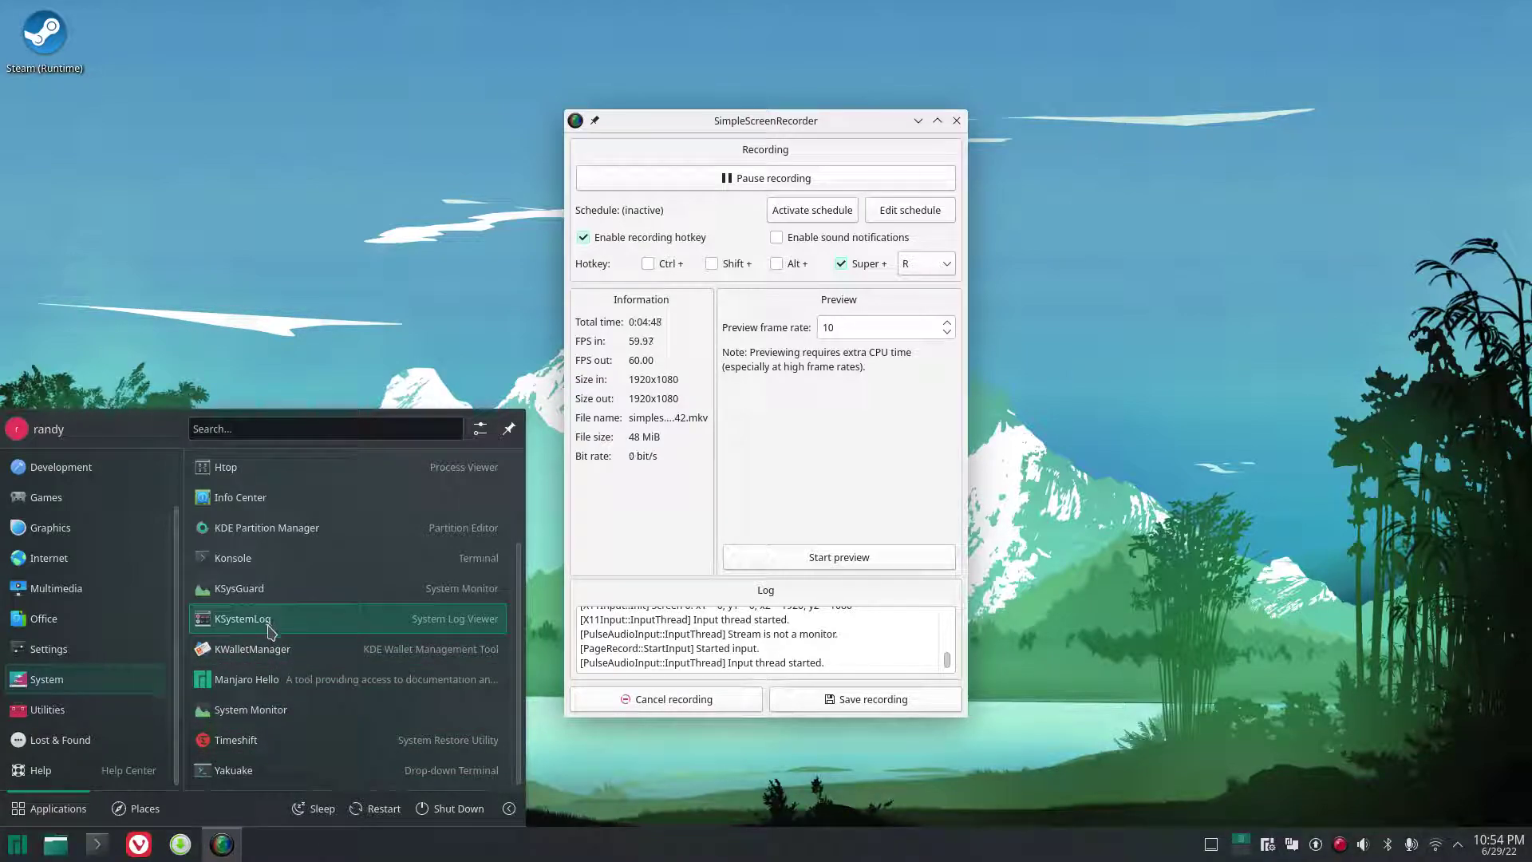
pyautogui.scroll(2, 269, 628)
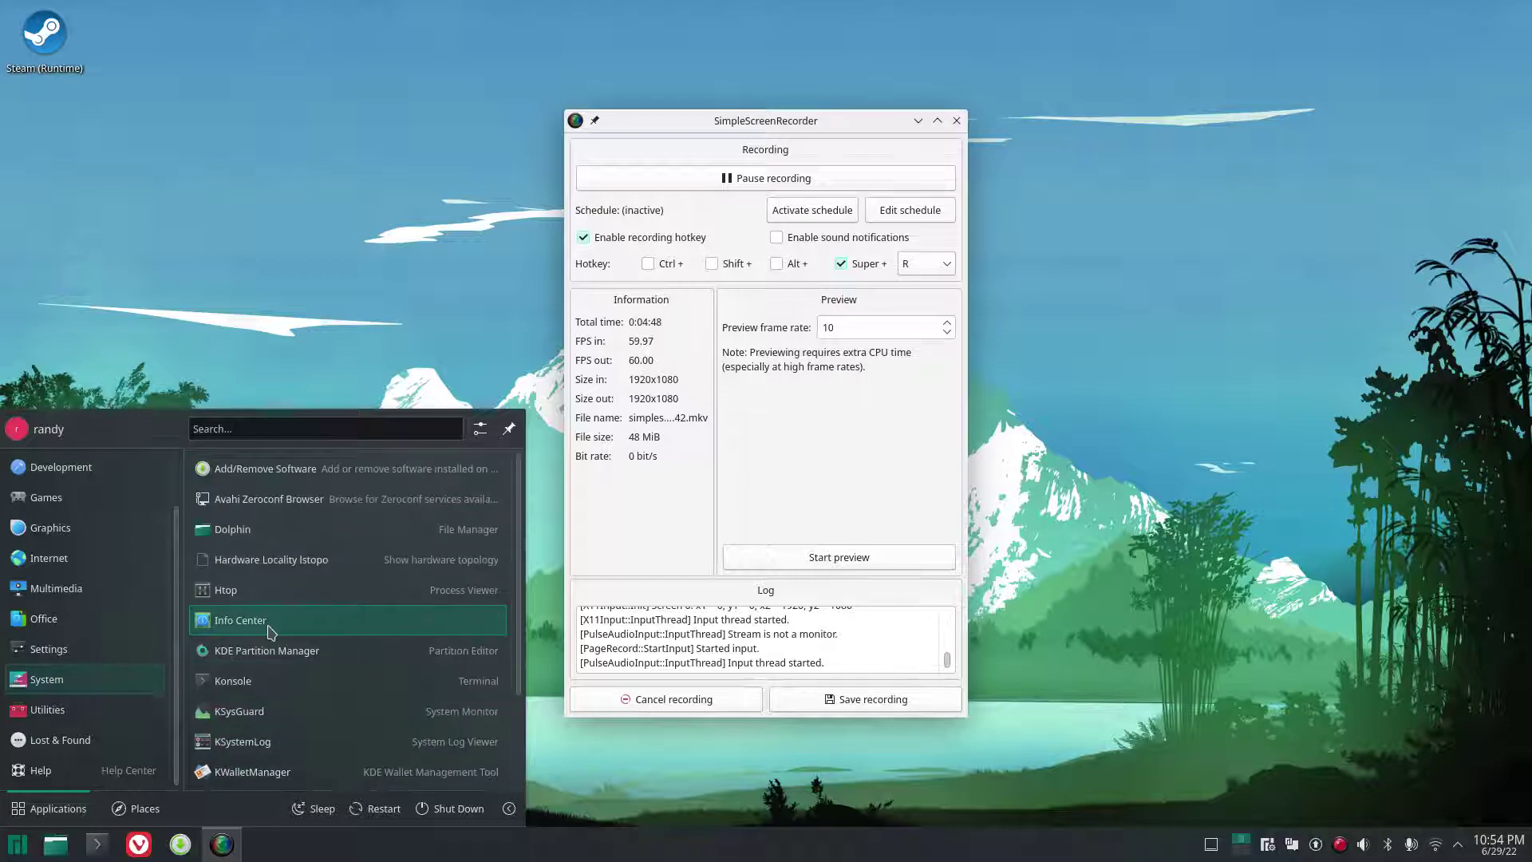
pyautogui.click(279, 529)
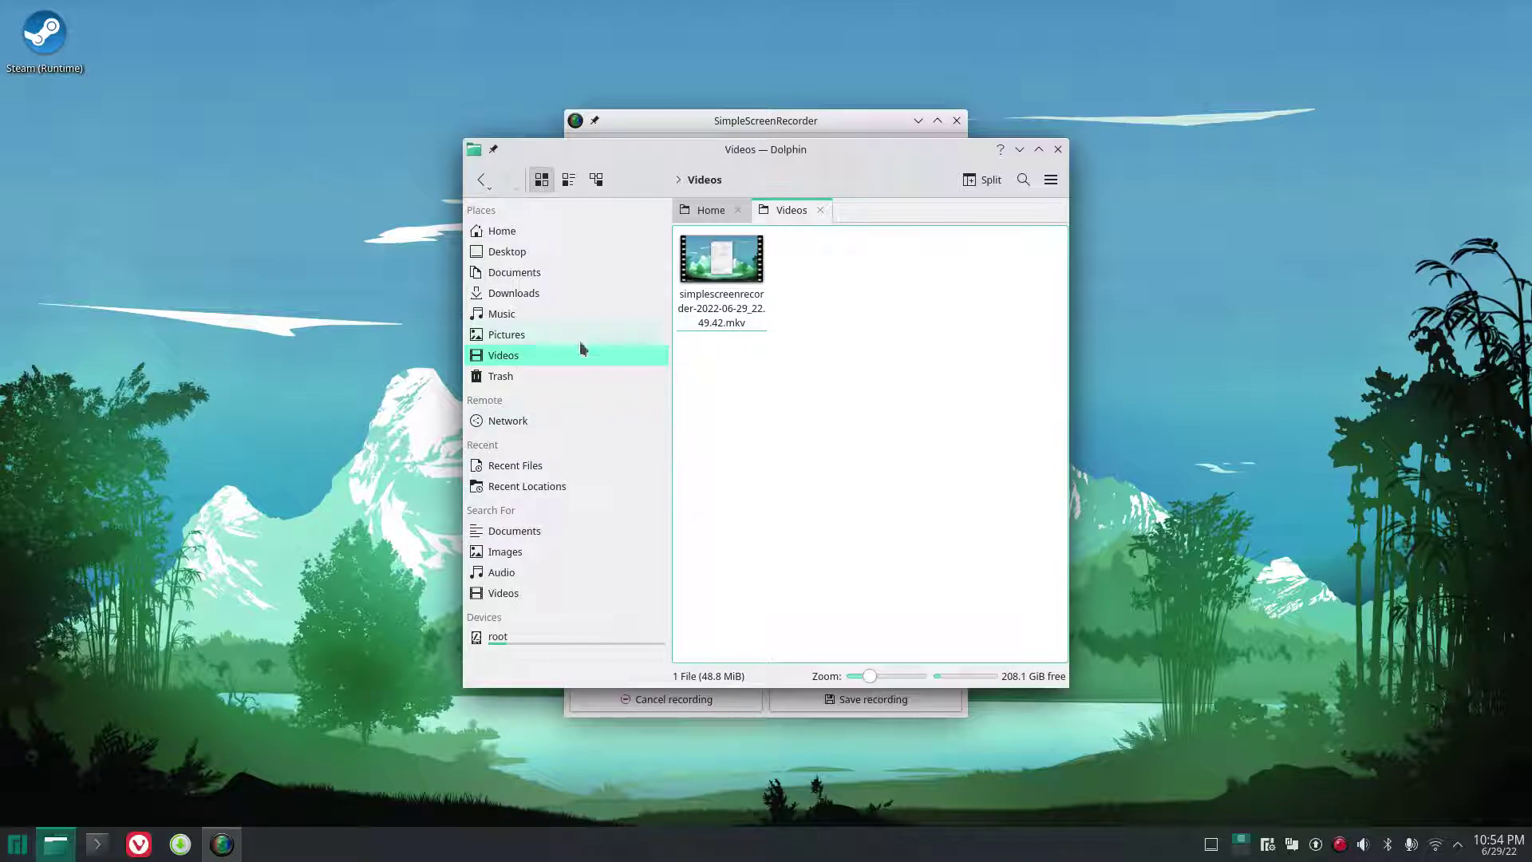
# Show the Home folder and examine the file manager's available commands without choosing any.
pyautogui.click(552, 231)
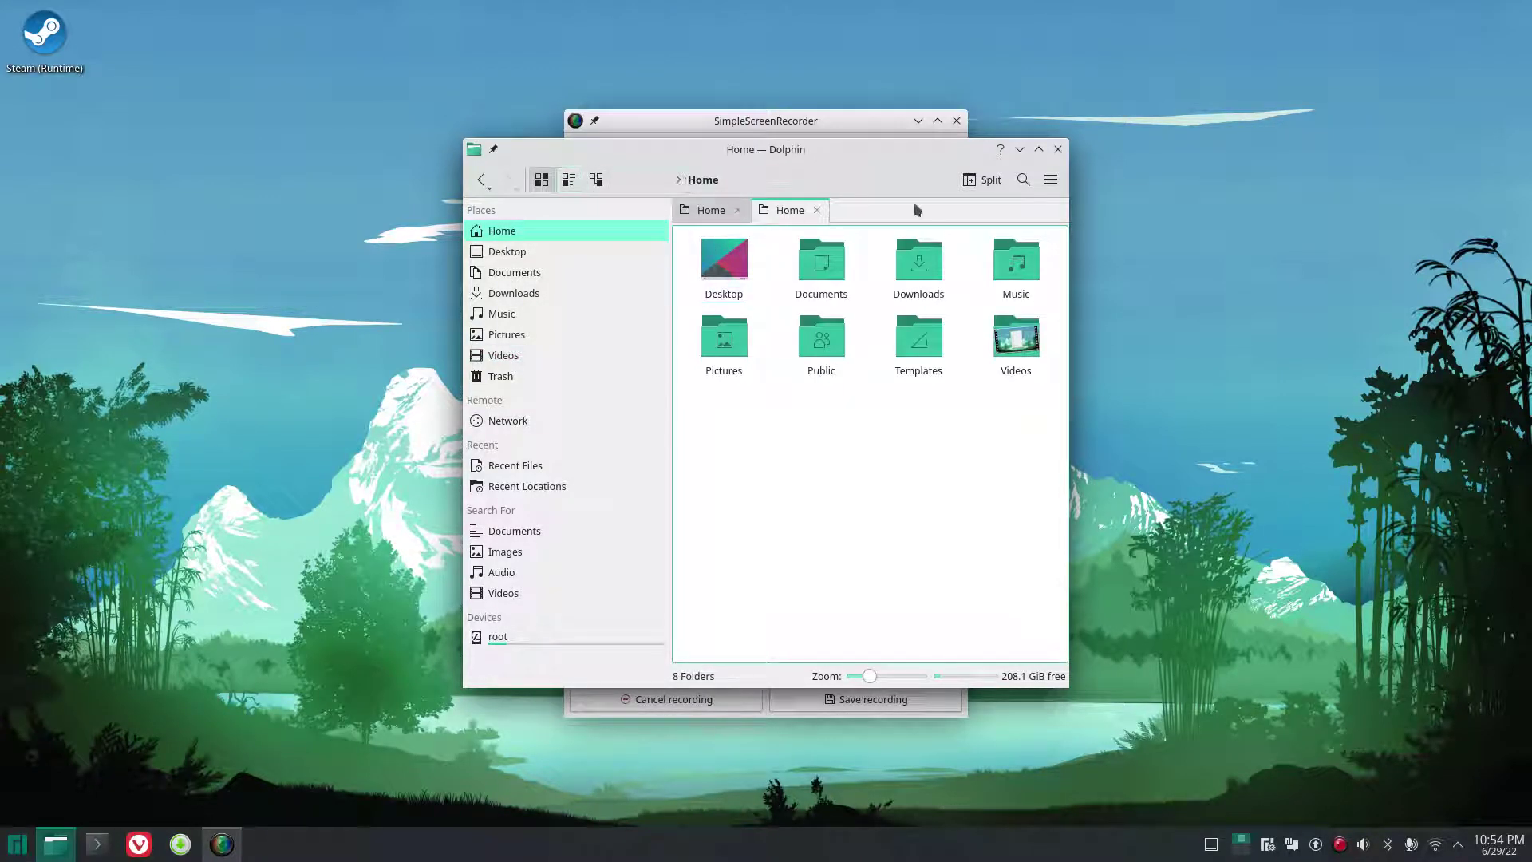
pyautogui.click(1051, 180)
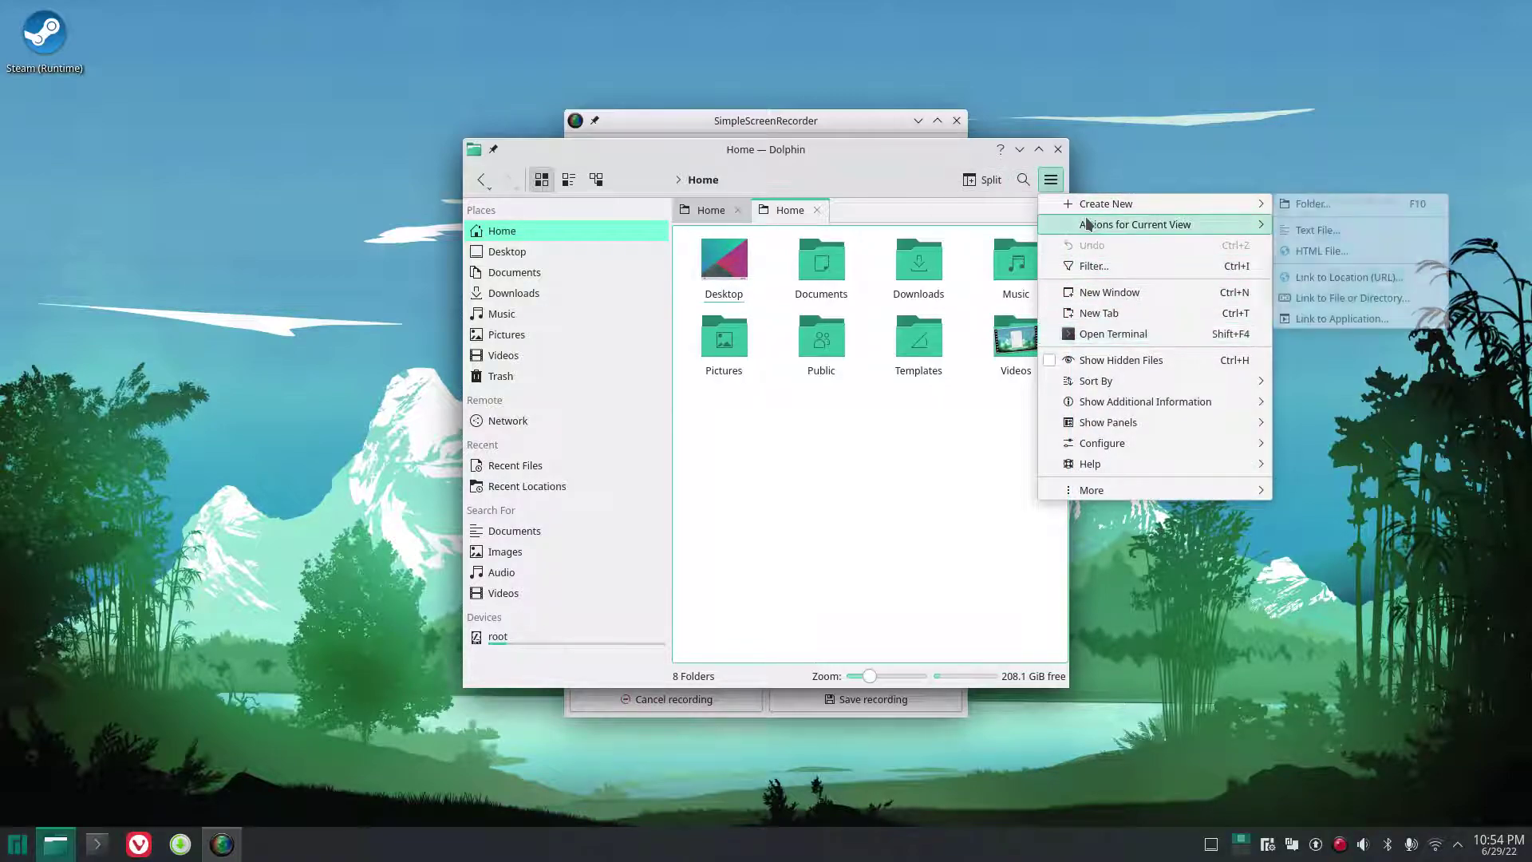
pyautogui.click(927, 408)
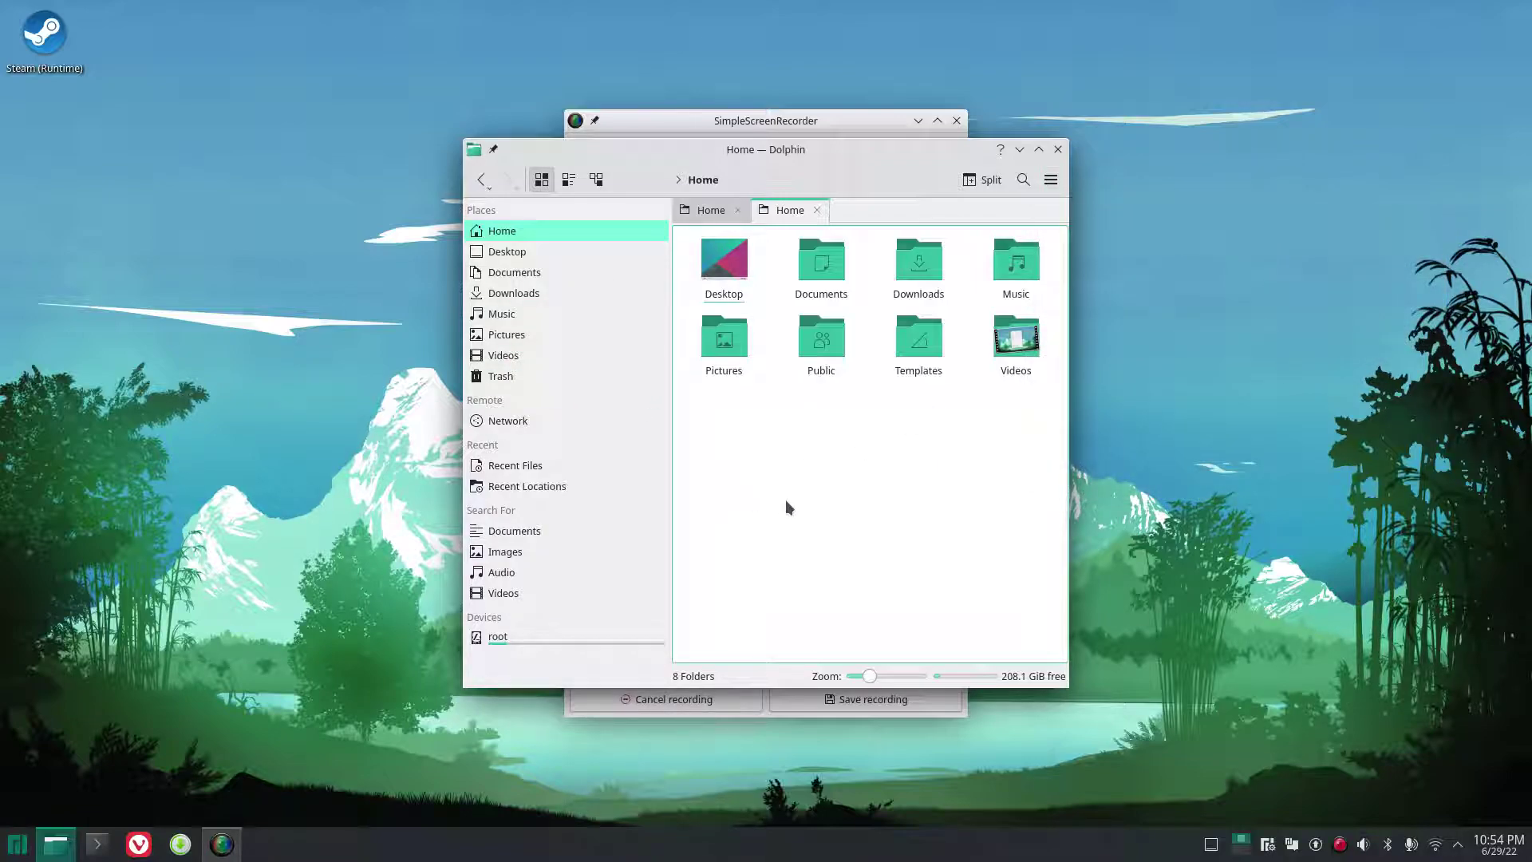
# Create a new text file named Hours.txt in the Templates folder.
pyautogui.click(921, 346)
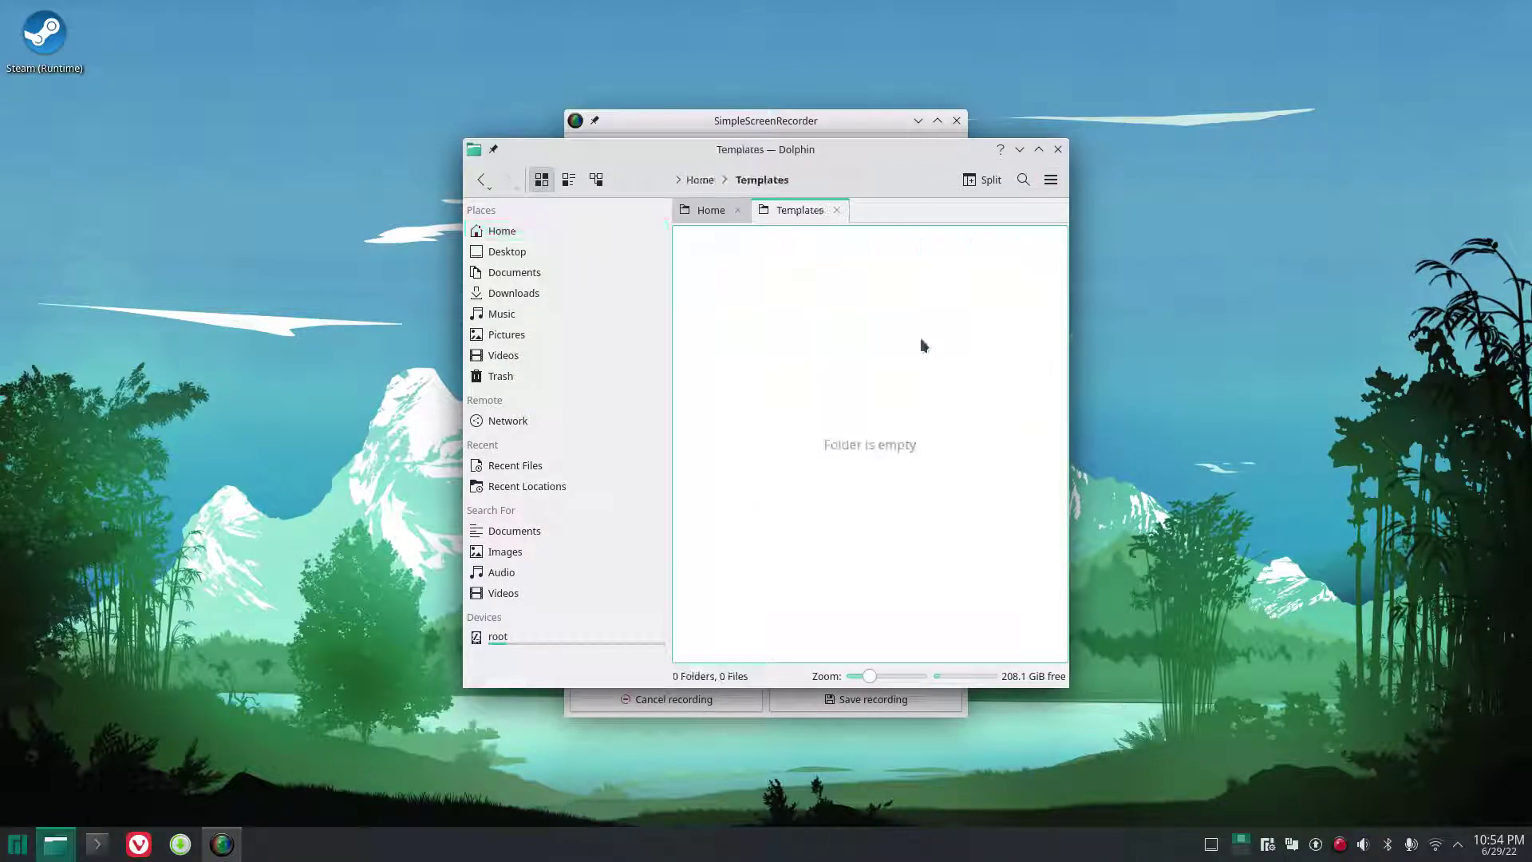
pyautogui.rightClick(779, 442)
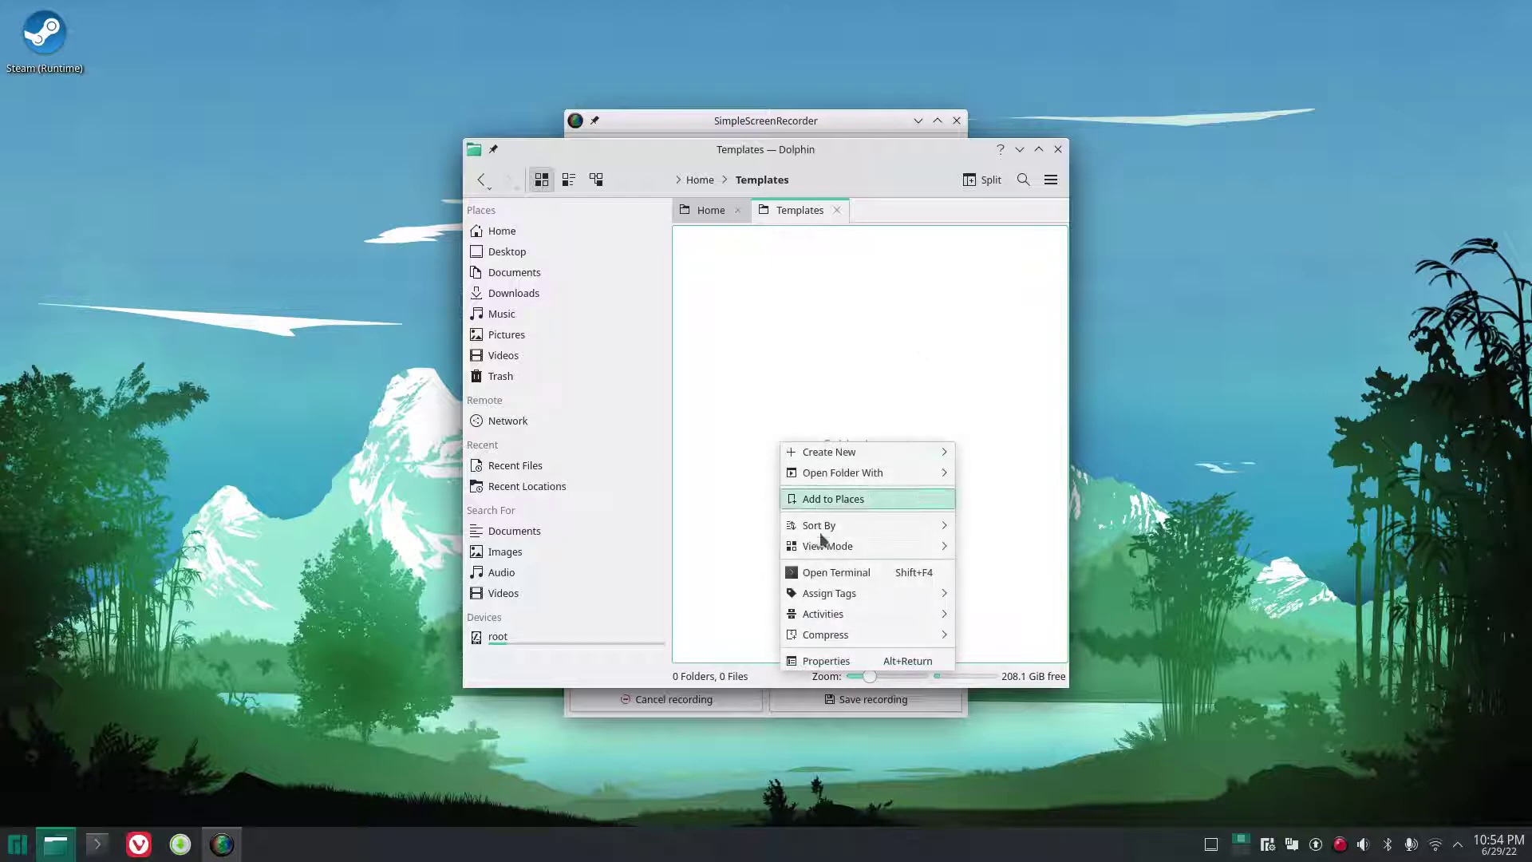
pyautogui.moveTo(871, 640)
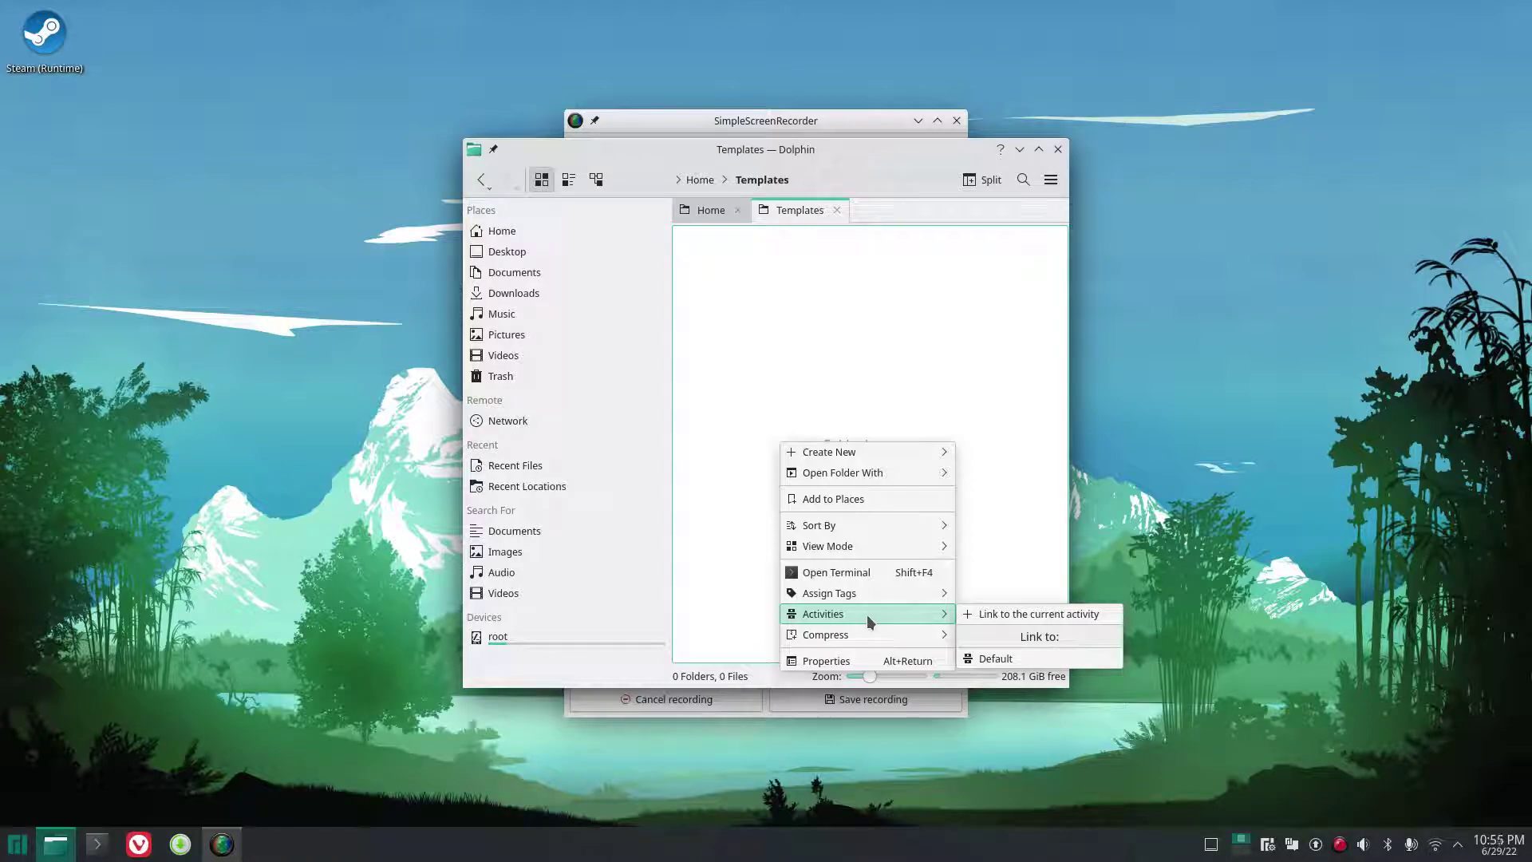
pyautogui.moveTo(926, 593)
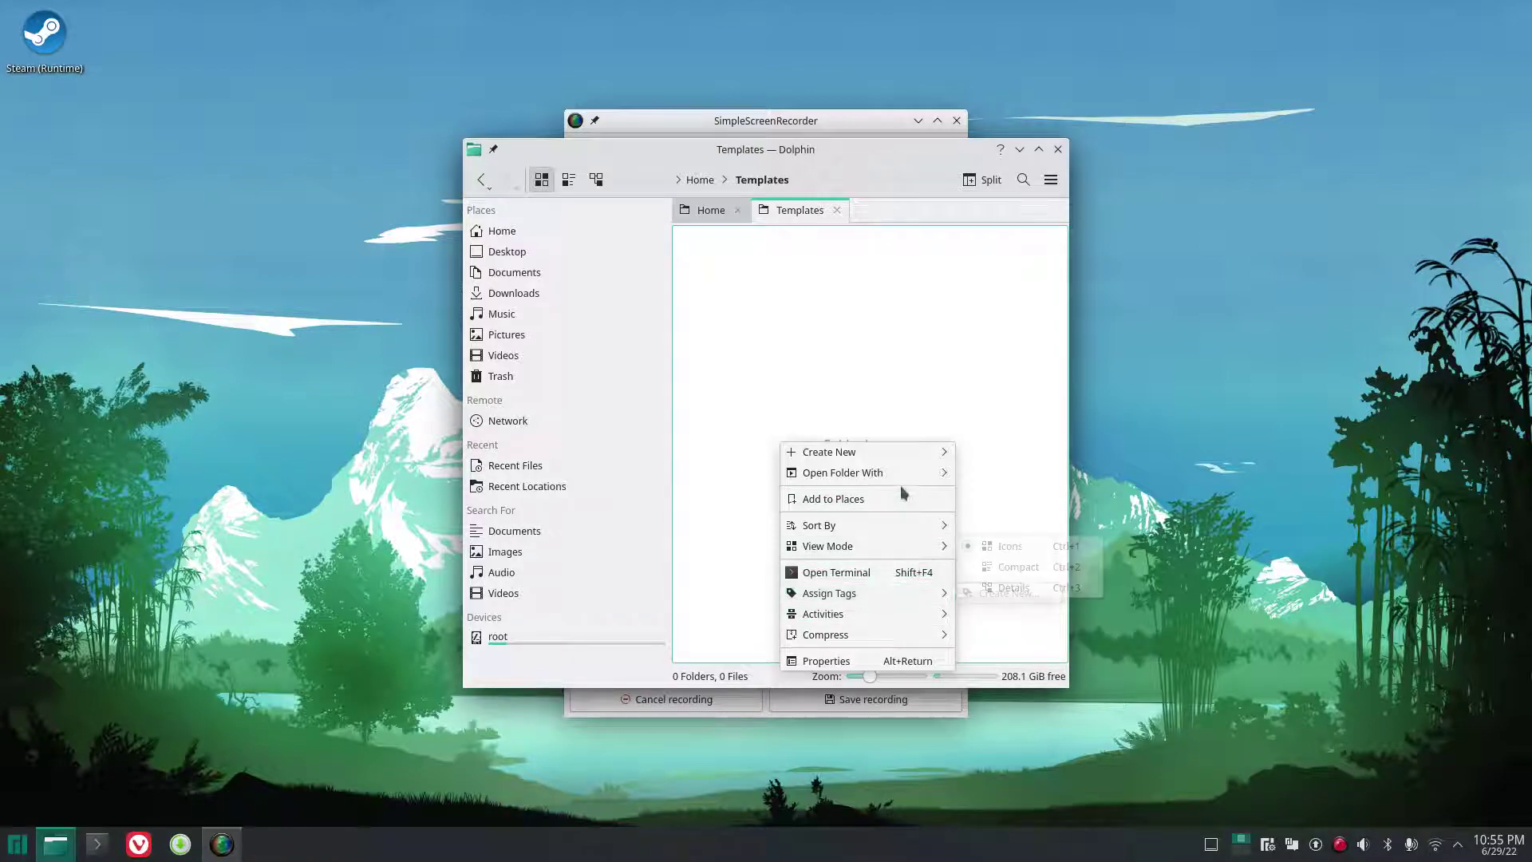
pyautogui.moveTo(897, 452)
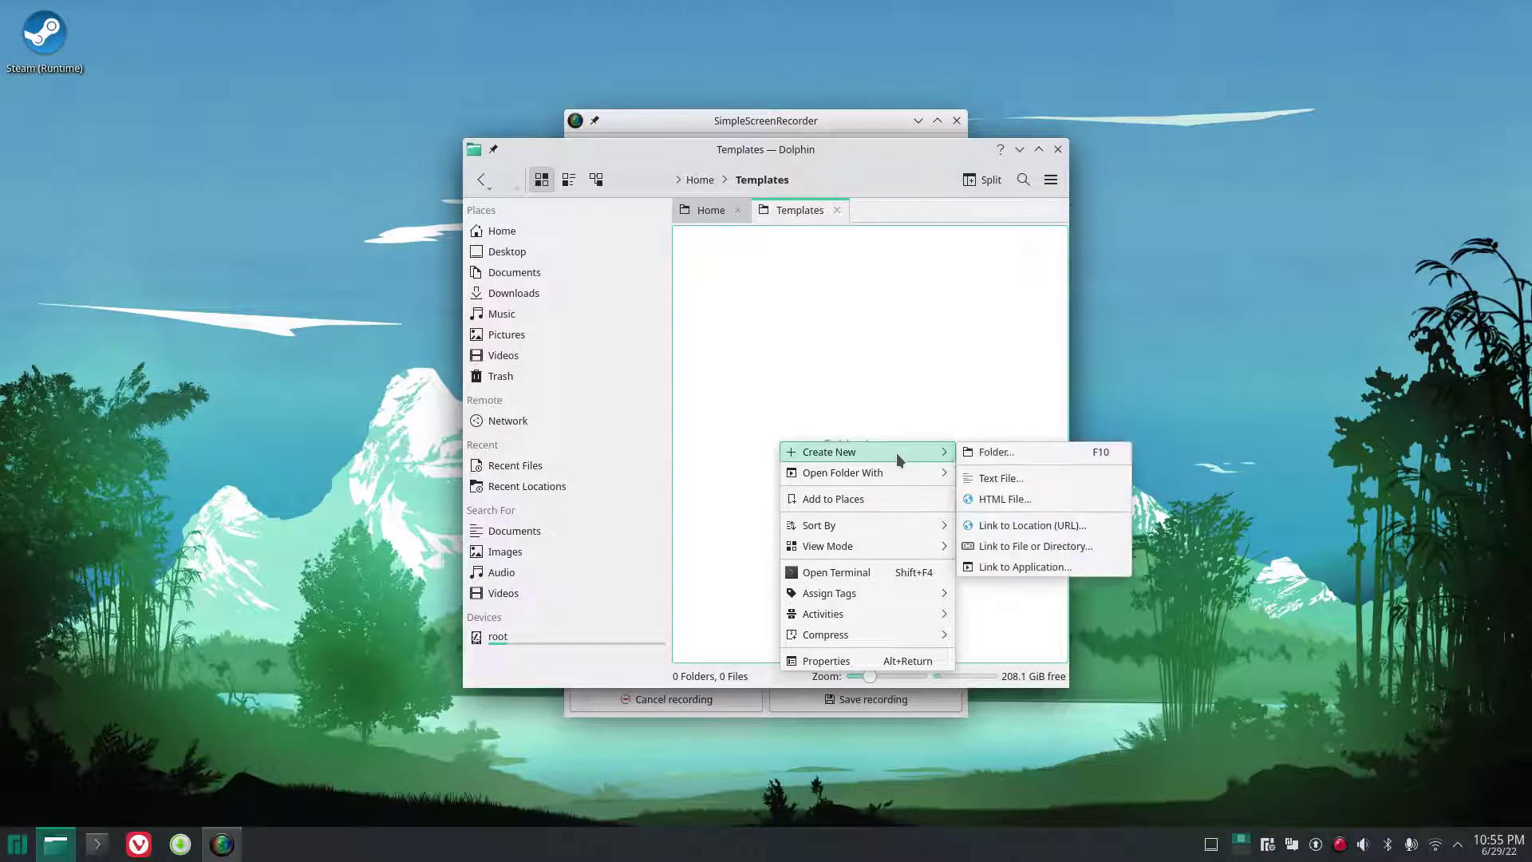
pyautogui.click(1006, 478)
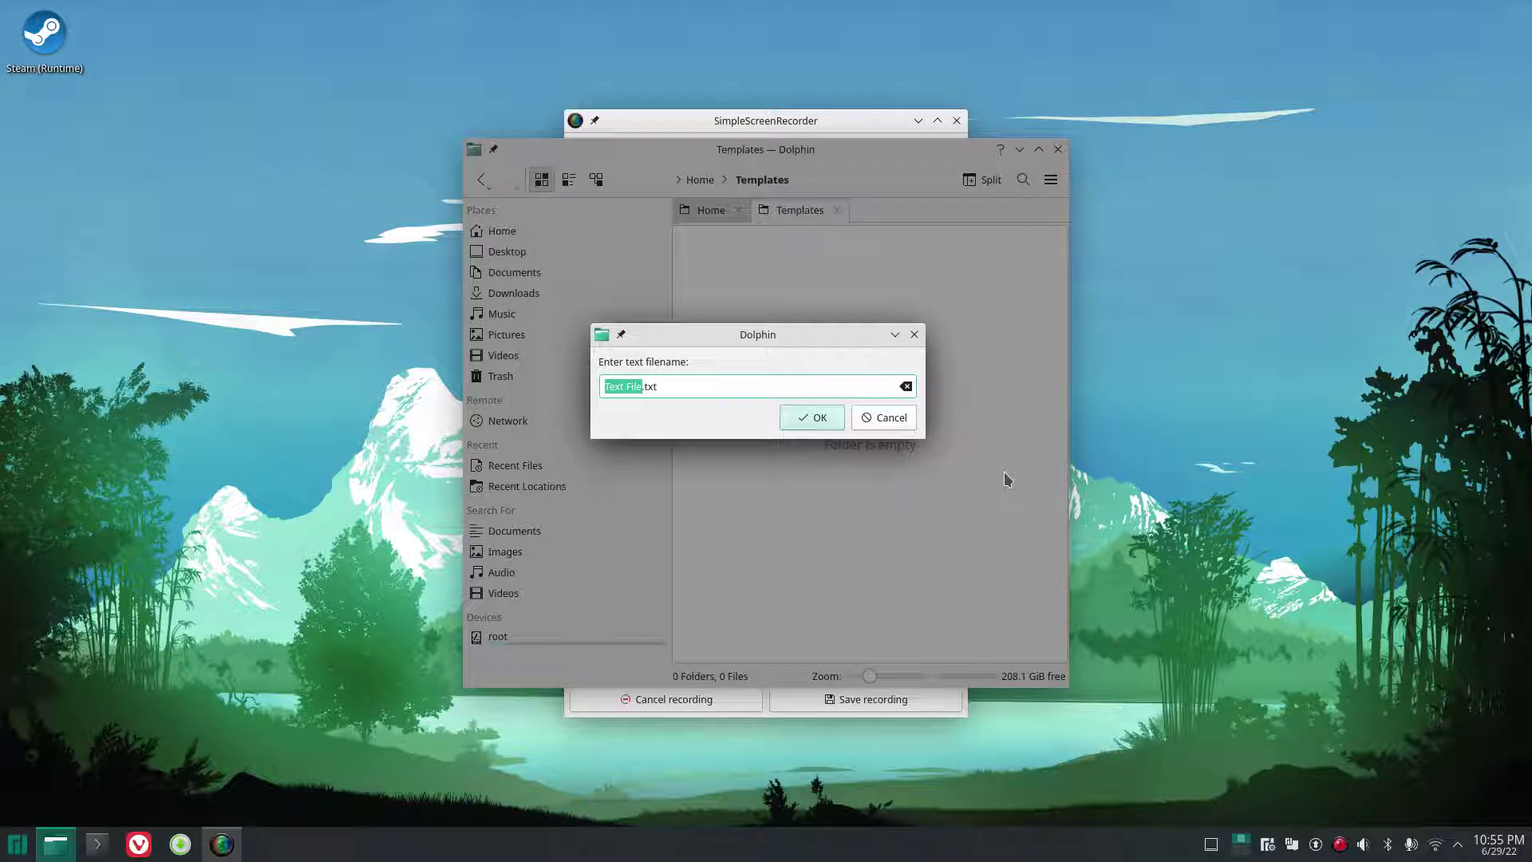
pyautogui.write('Hours')
pyautogui.press('Return')
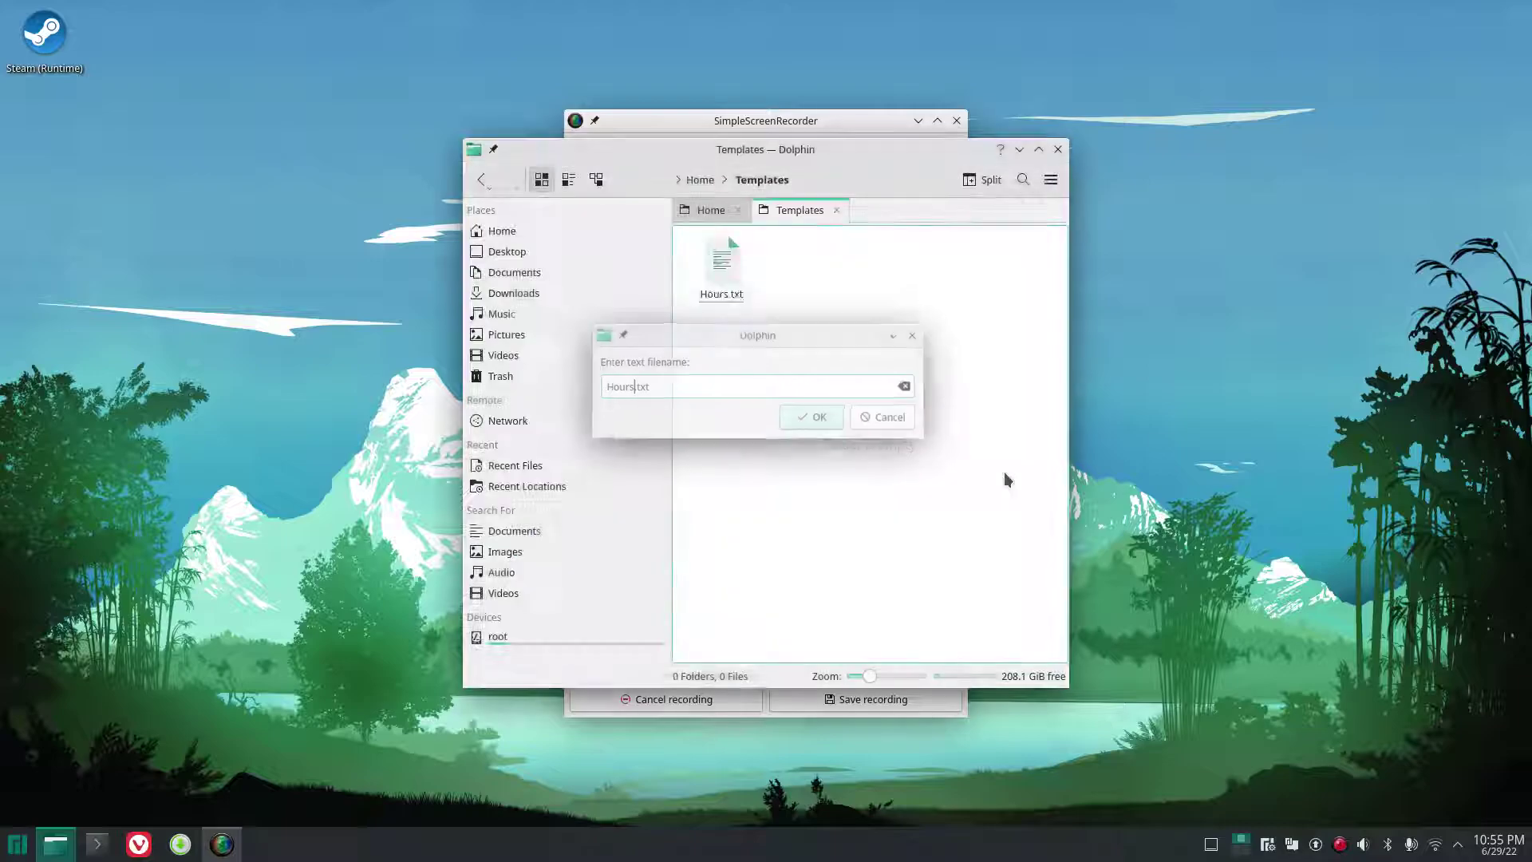
# Open Hours.txt in Kate and enter "Monday 7am - 4pm" as the first line, followed by a blank line.
pyautogui.doubleClick(720, 249)
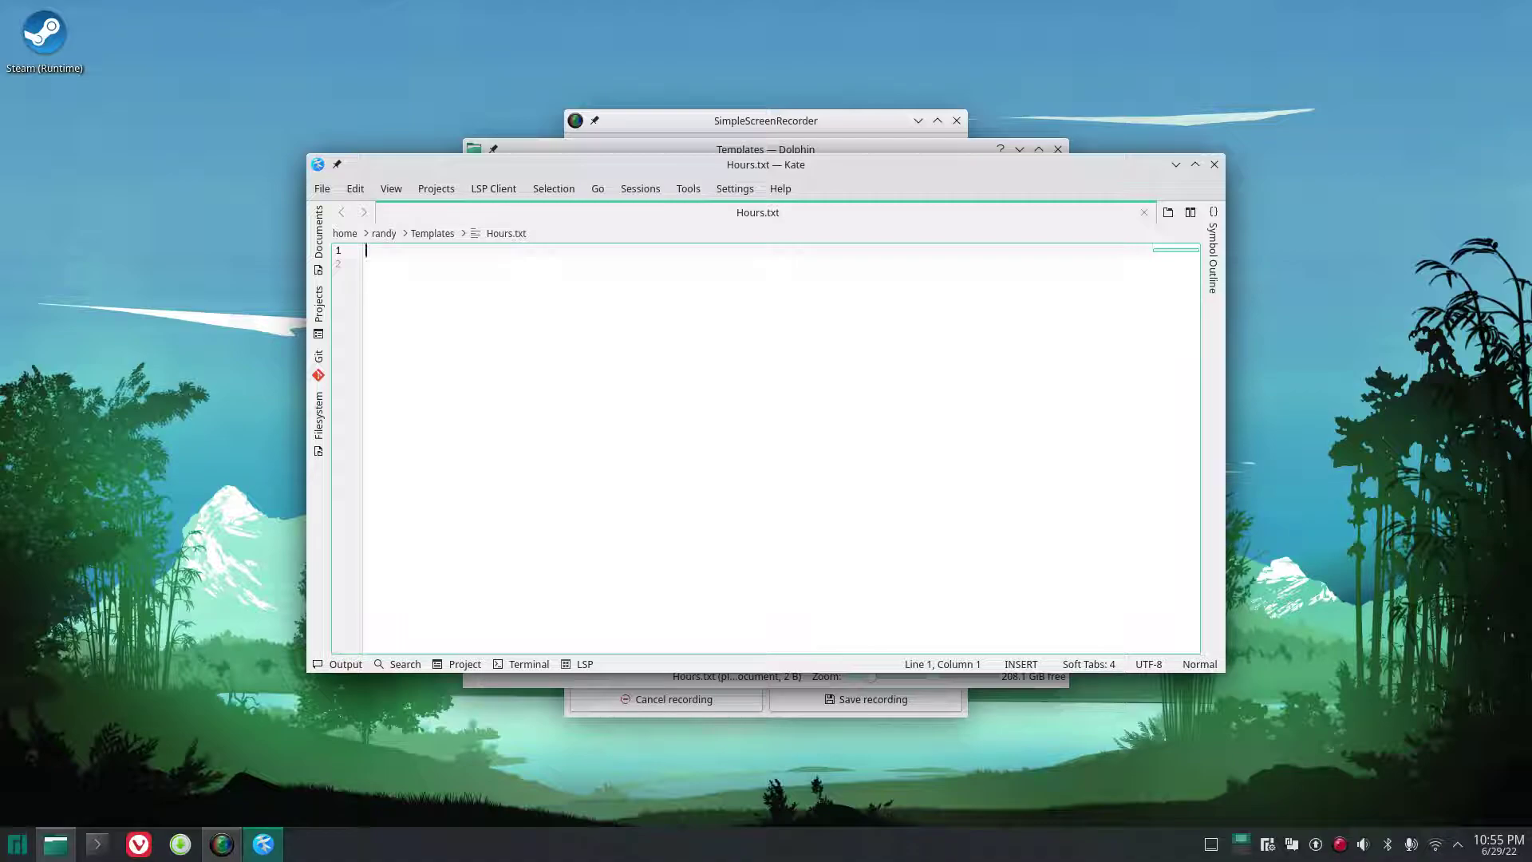
pyautogui.write('Monday 7am - ')
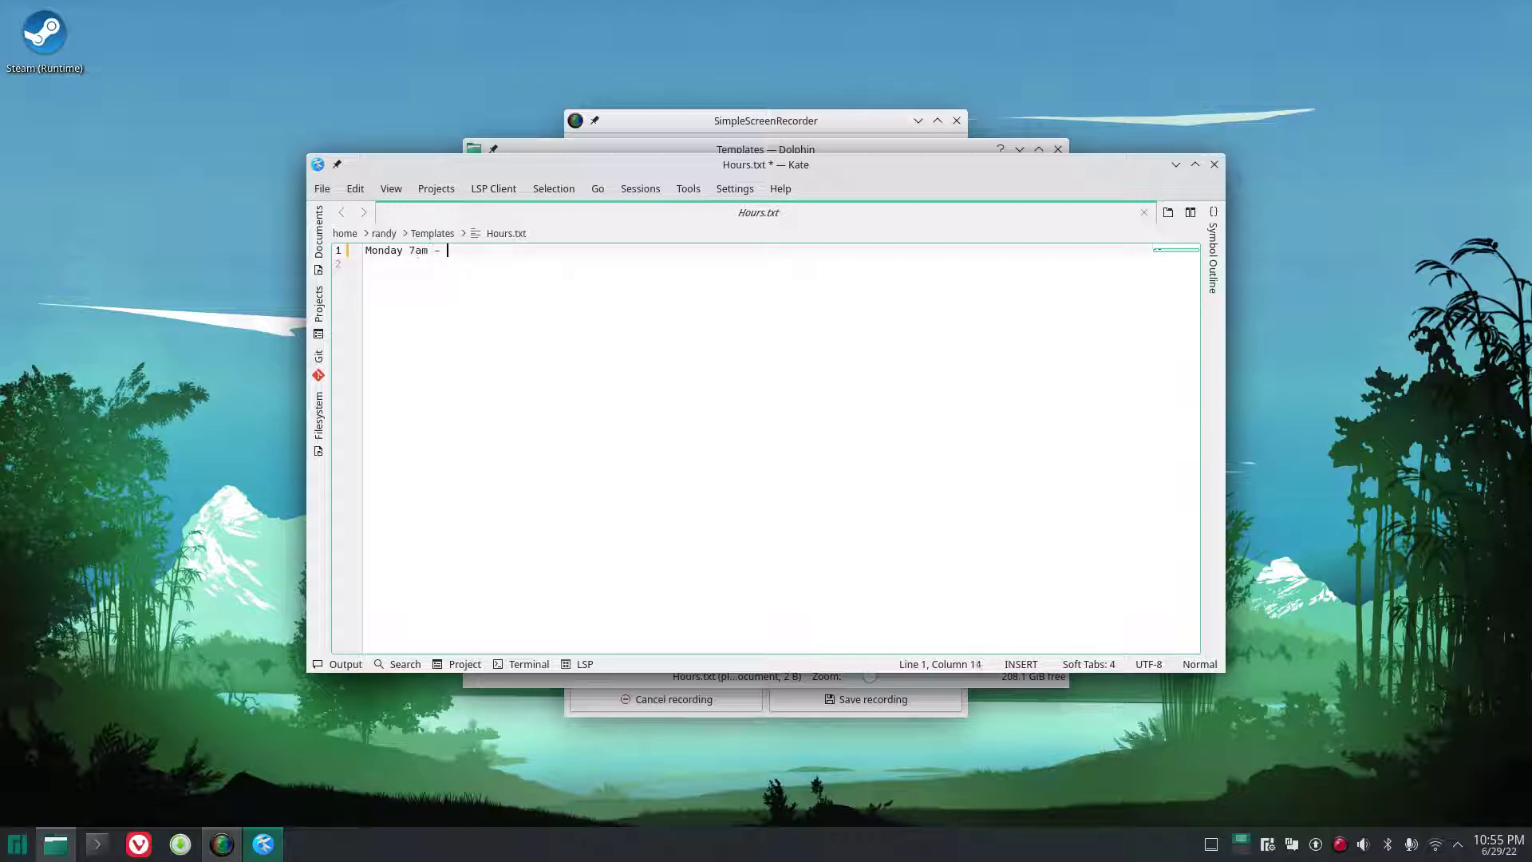
pyautogui.write('4pm')
pyautogui.press('Return')
pyautogui.press('Return')
# Add the lines "Tuesday 8am - 5pm" and "Wednesday 7am - 4pm" to Hours.txt, each followed by a blank line.
pyautogui.write('Tuesday ')
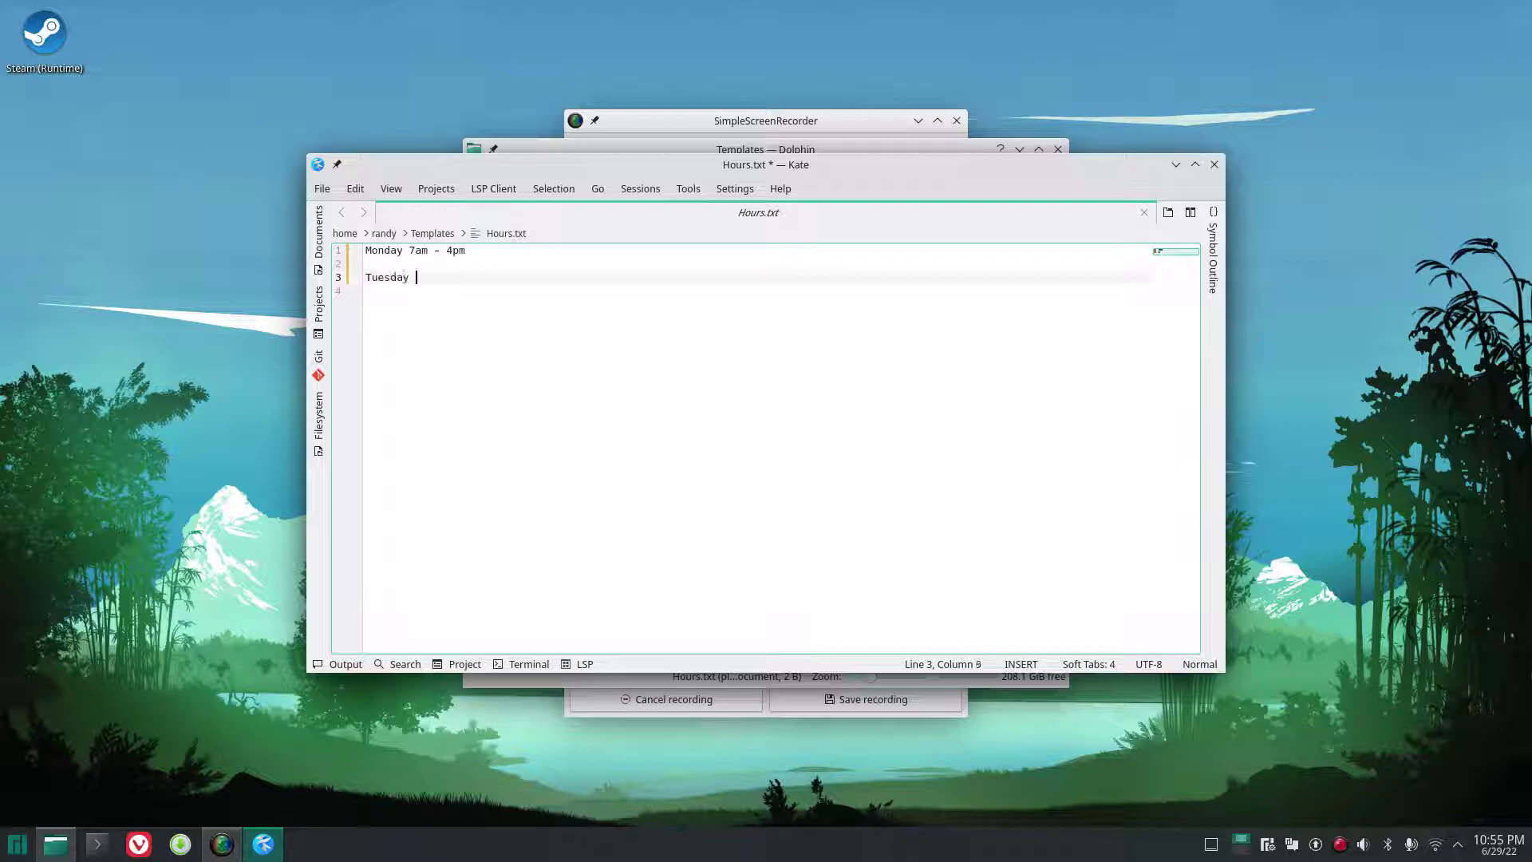
pyautogui.write('8am - 5pm')
pyautogui.press('Return')
pyautogui.press('Return')
pyautogui.write('Wednesday 7am - 4pm')
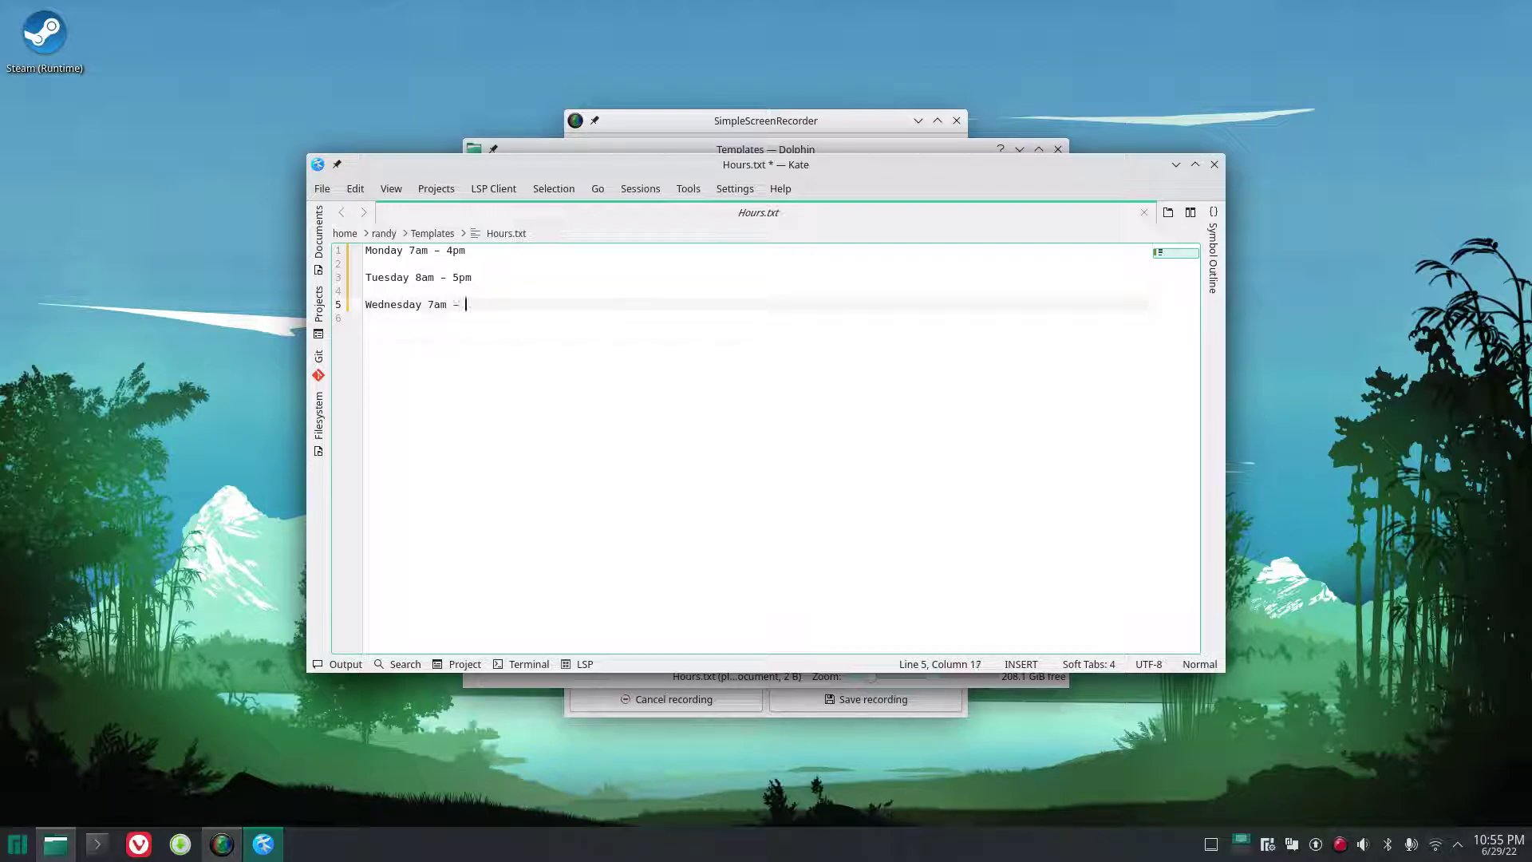
pyautogui.press('Return')
pyautogui.press('Return')
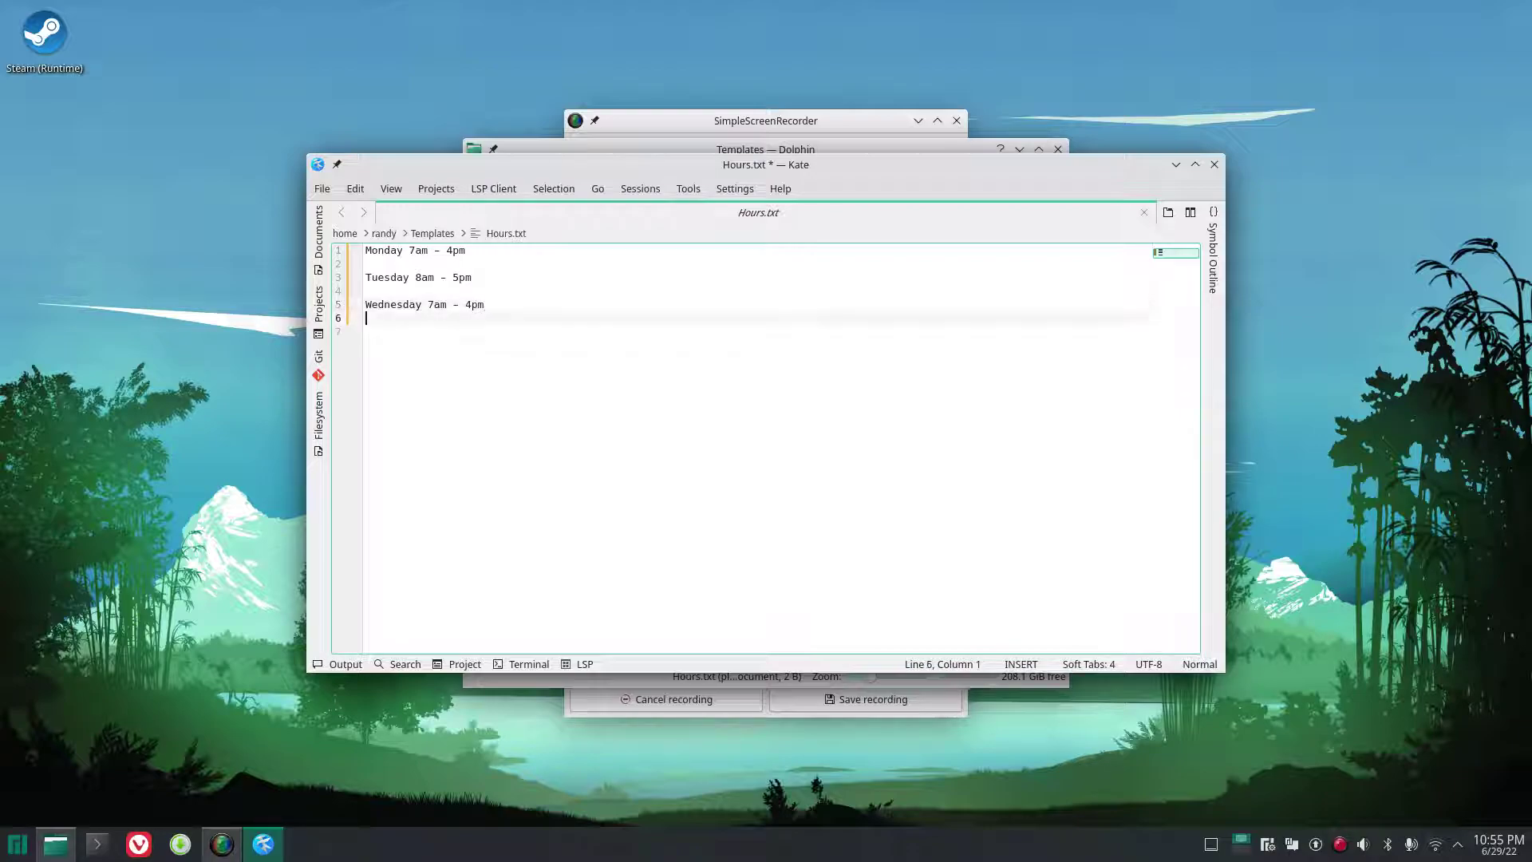
# Add the lines "Thursday 9am - 6pm" and "Friday 7am - 4pm" to Hours.txt, separated by a blank line.
pyautogui.write('Thursday ')
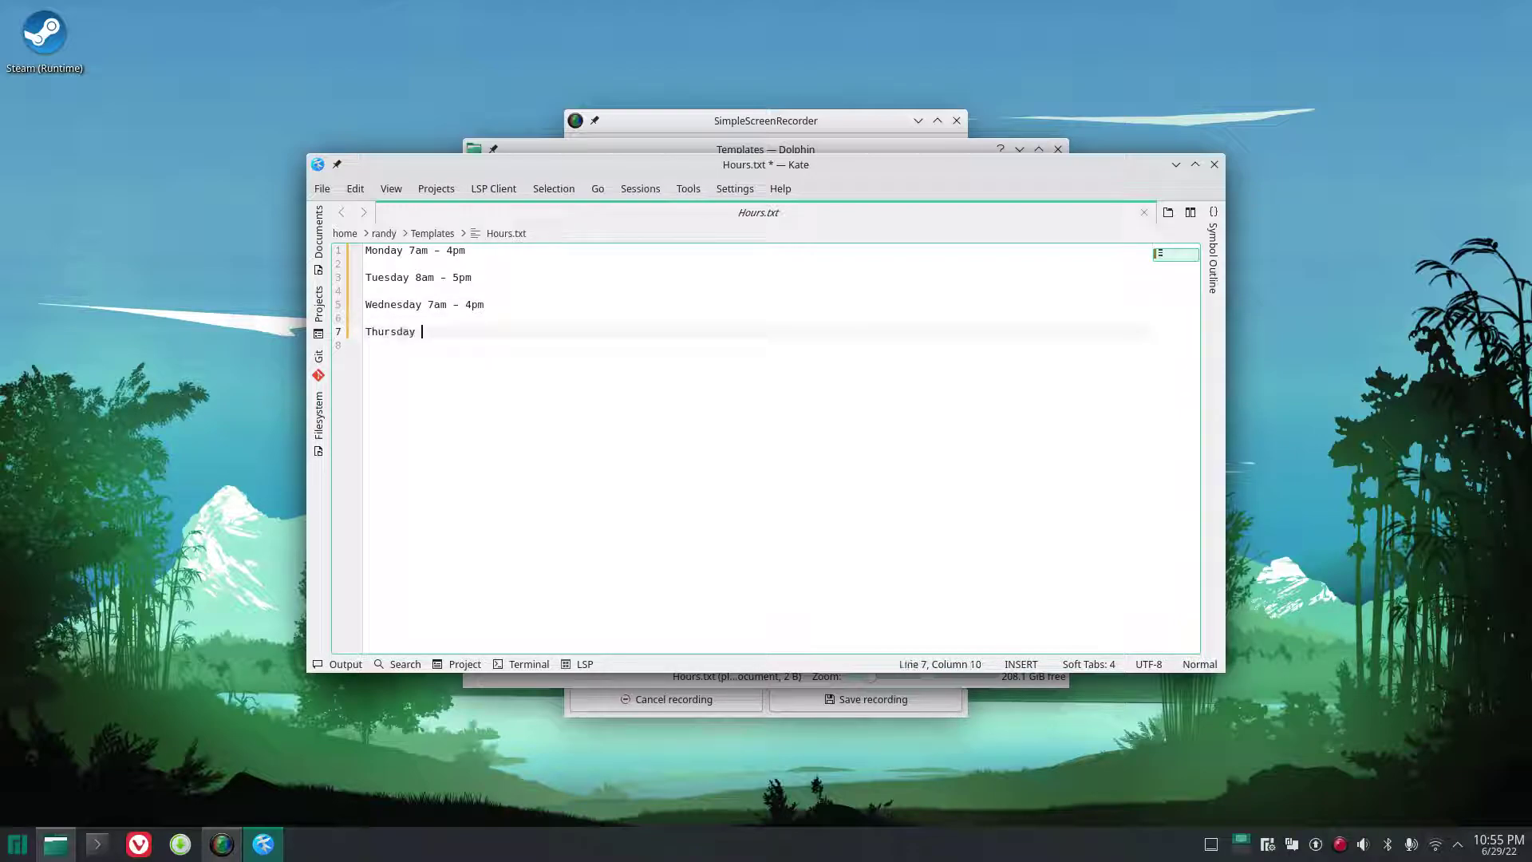
pyautogui.write('9am - 6pm')
pyautogui.press('Return')
pyautogui.press('Return')
pyautogui.write('Friday')
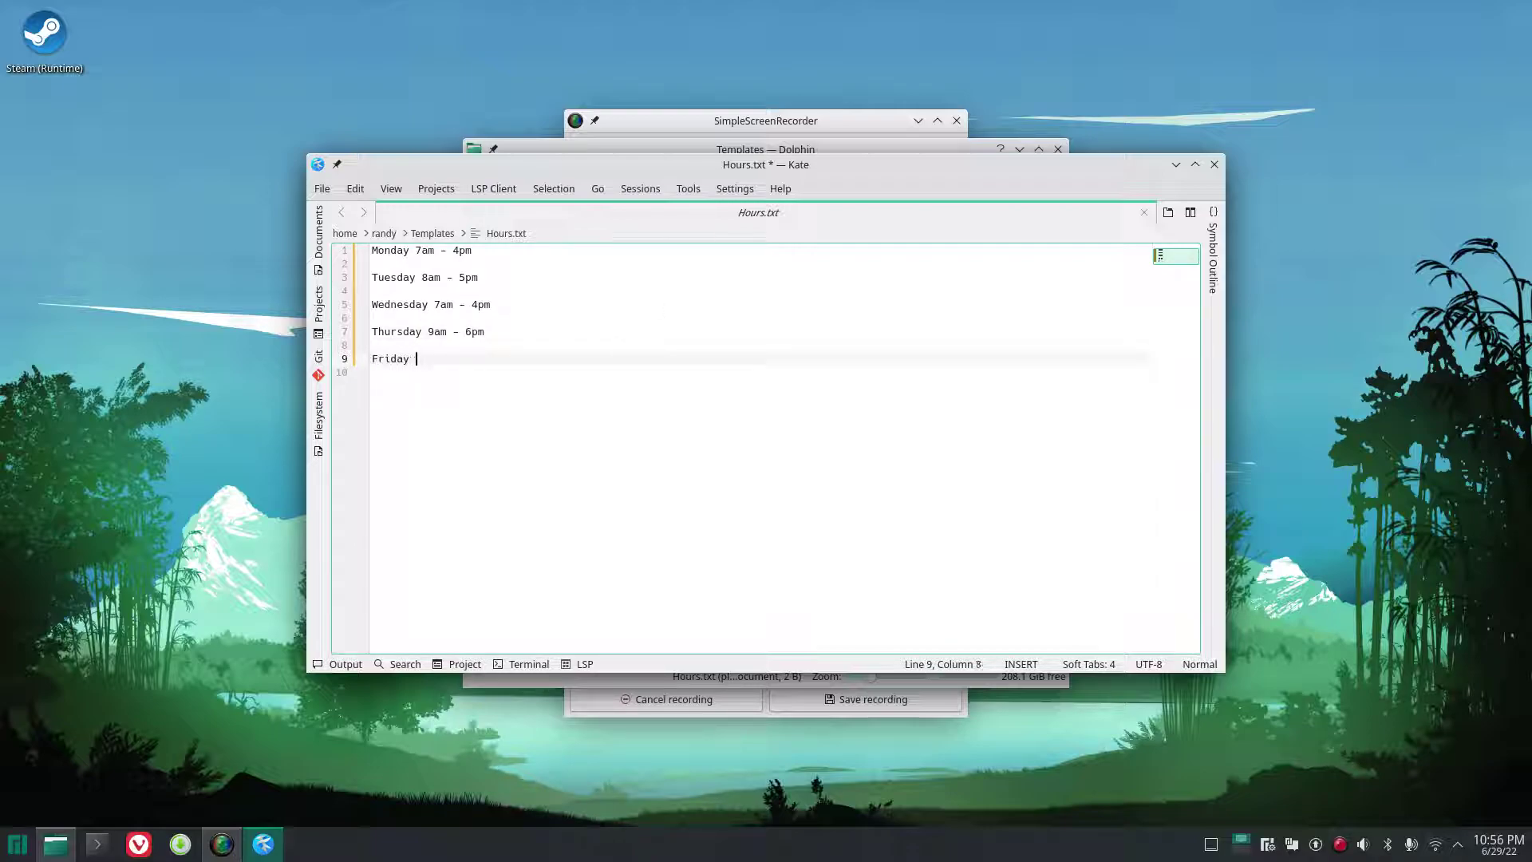
pyautogui.write(' 7am - 4pm')
# Save Hours.txt and close the Kate editor.
pyautogui.click(319, 188)
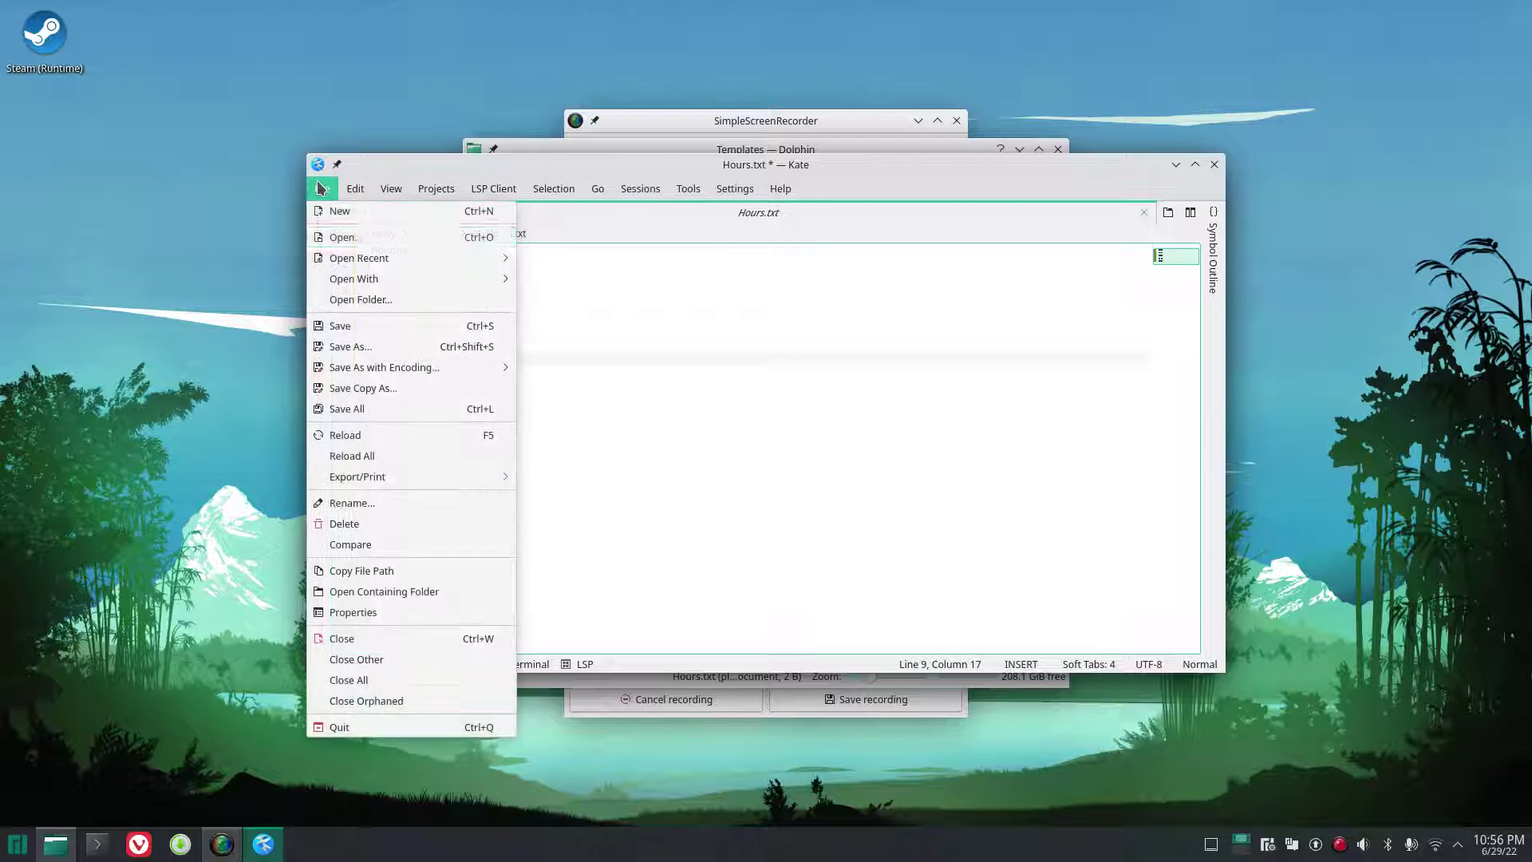
pyautogui.click(372, 327)
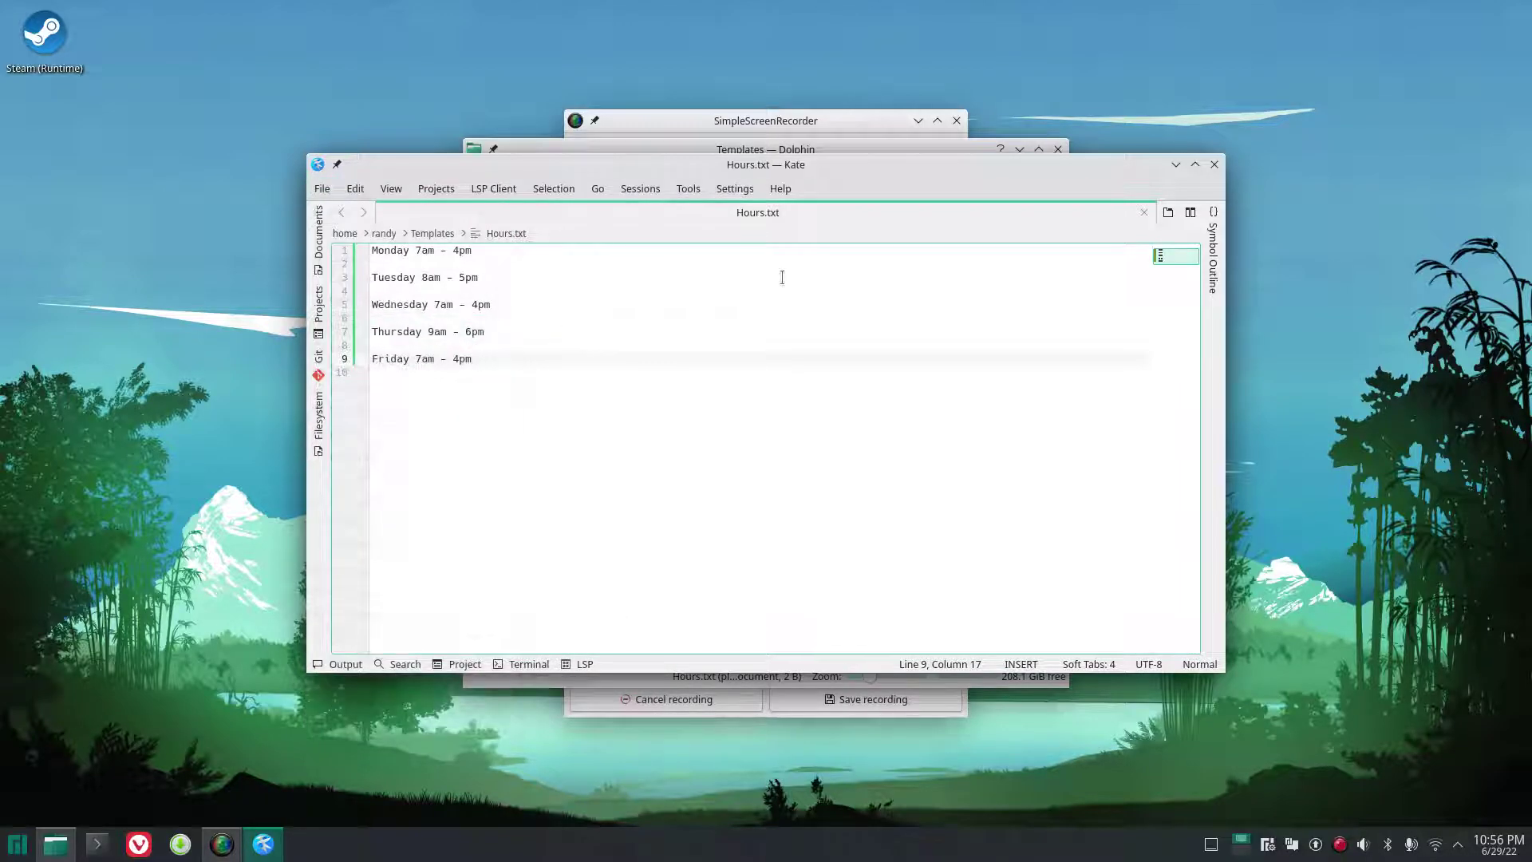
pyautogui.click(1214, 165)
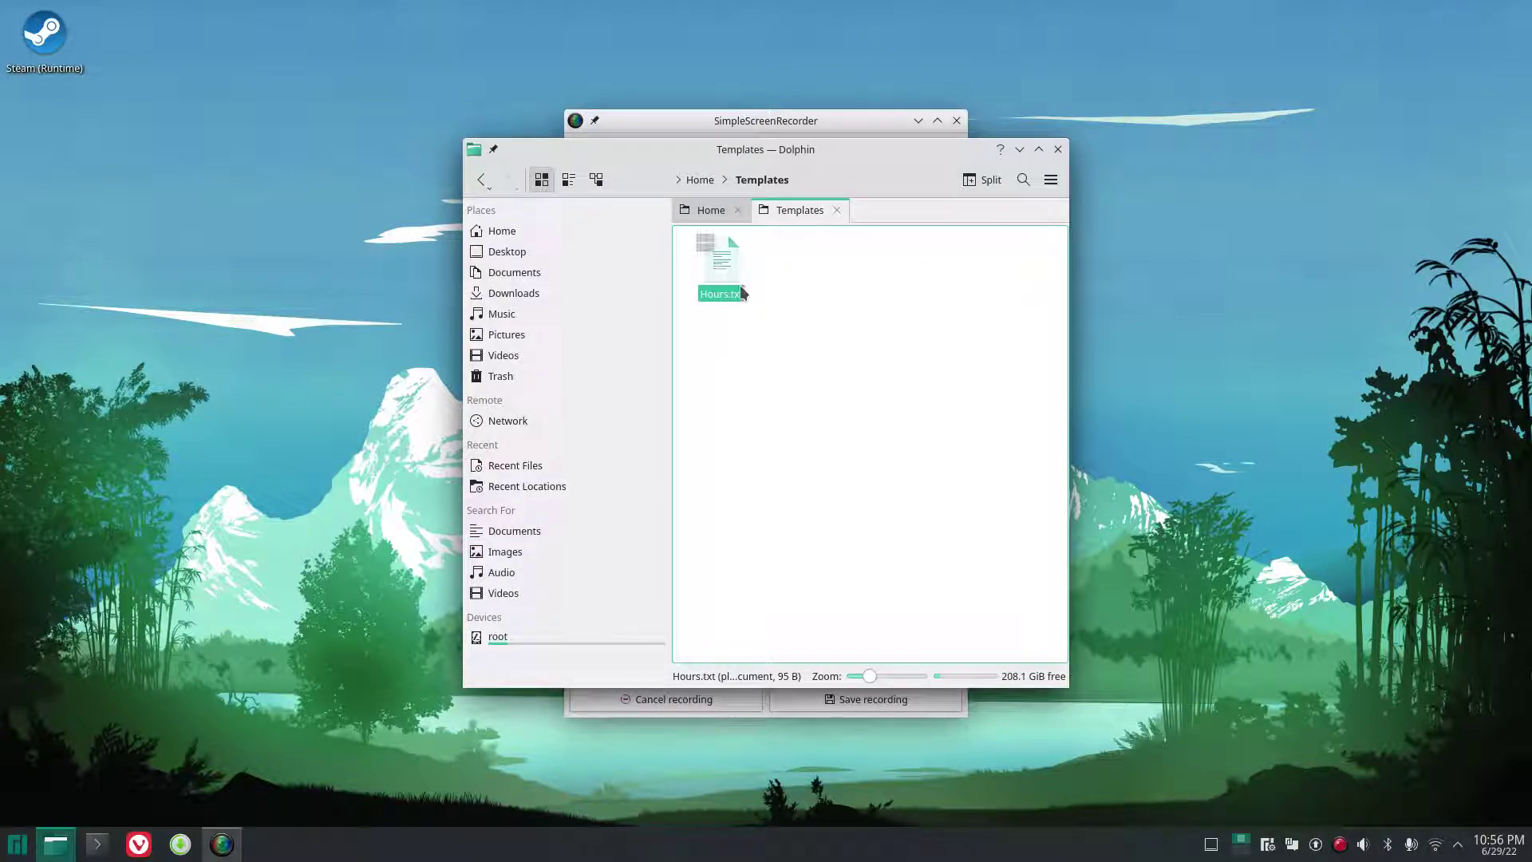
# Check the desktop's options for creating new files for the Hours template, without creating anything.
pyautogui.rightClick(275, 158)
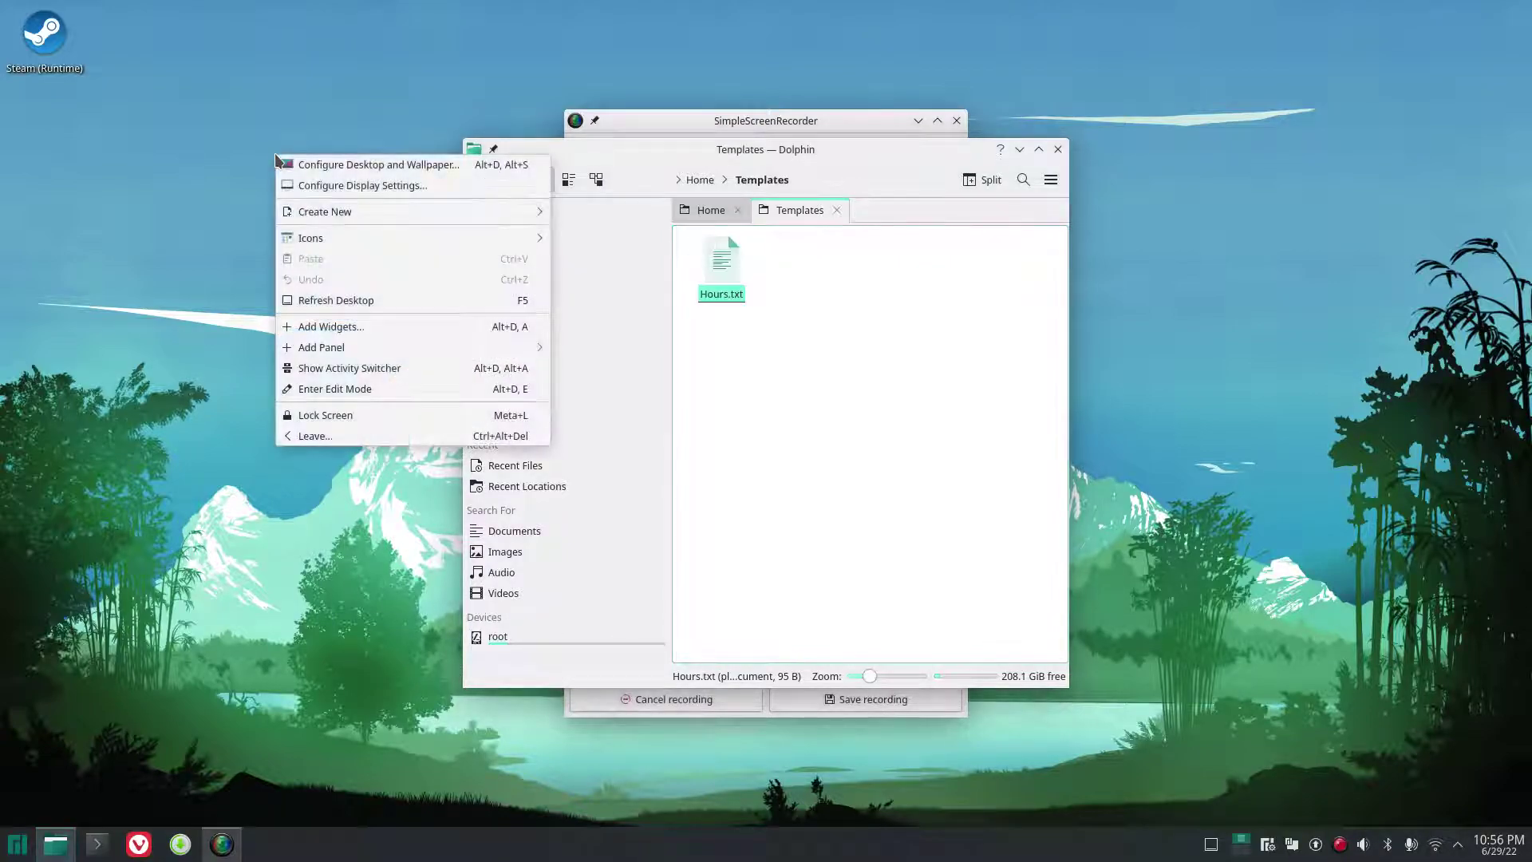
pyautogui.moveTo(329, 212)
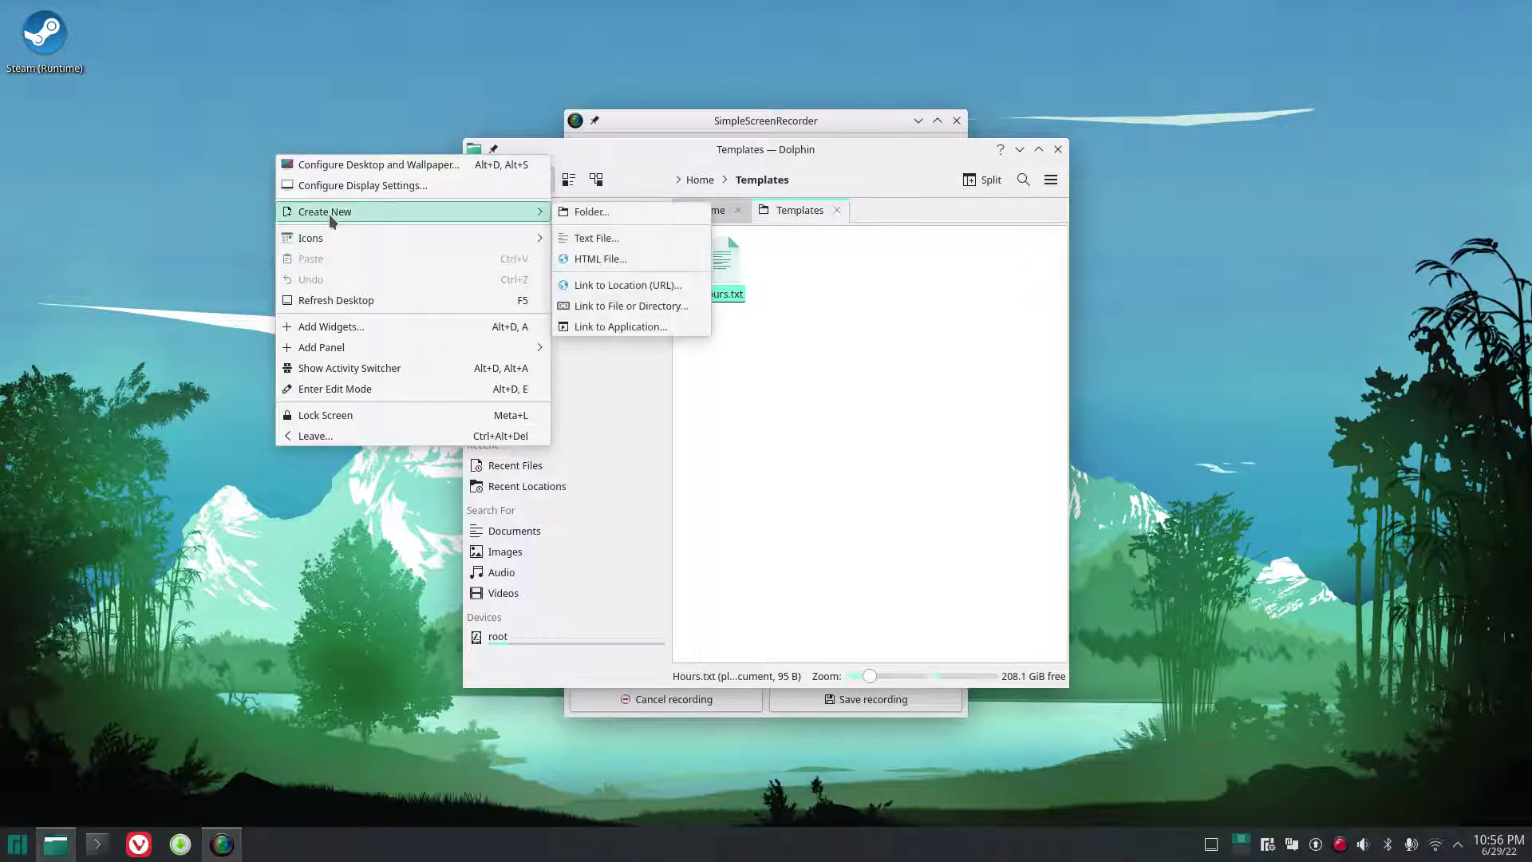
pyautogui.click(621, 244)
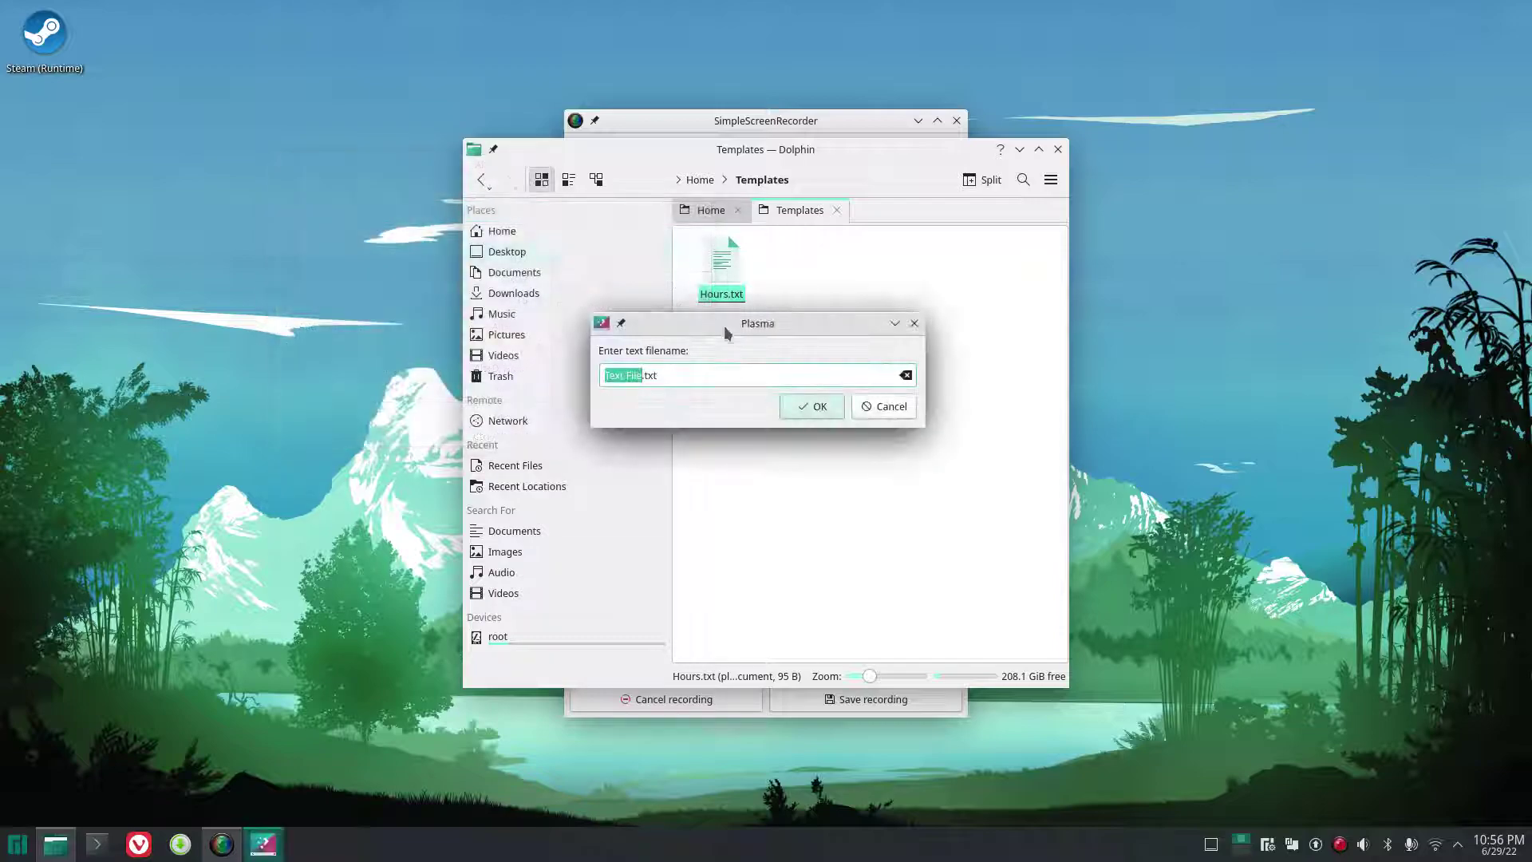
pyautogui.click(865, 406)
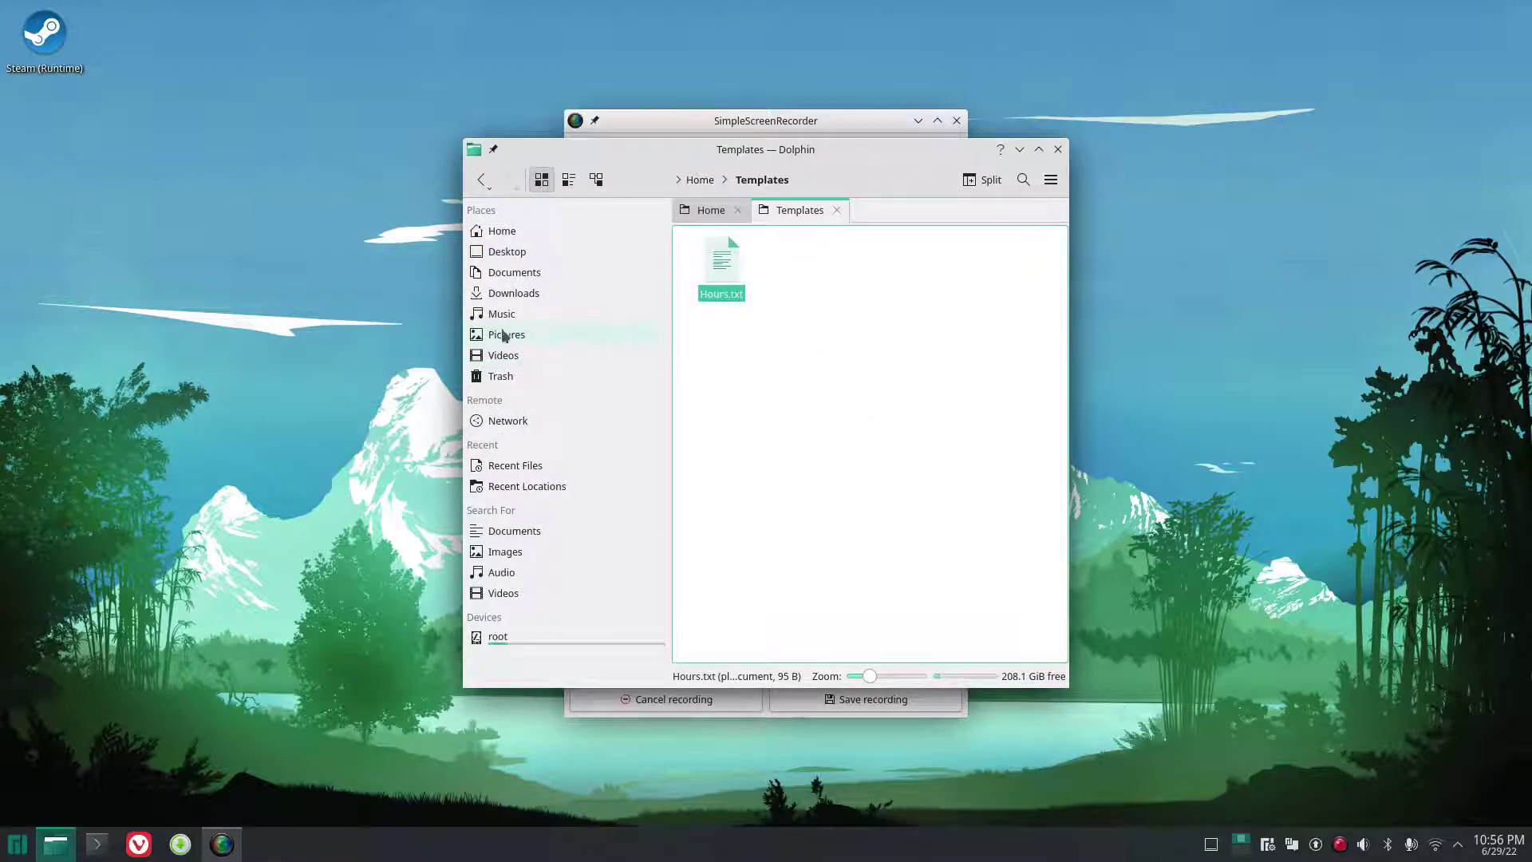
pyautogui.rightClick(322, 306)
pyautogui.moveTo(384, 363)
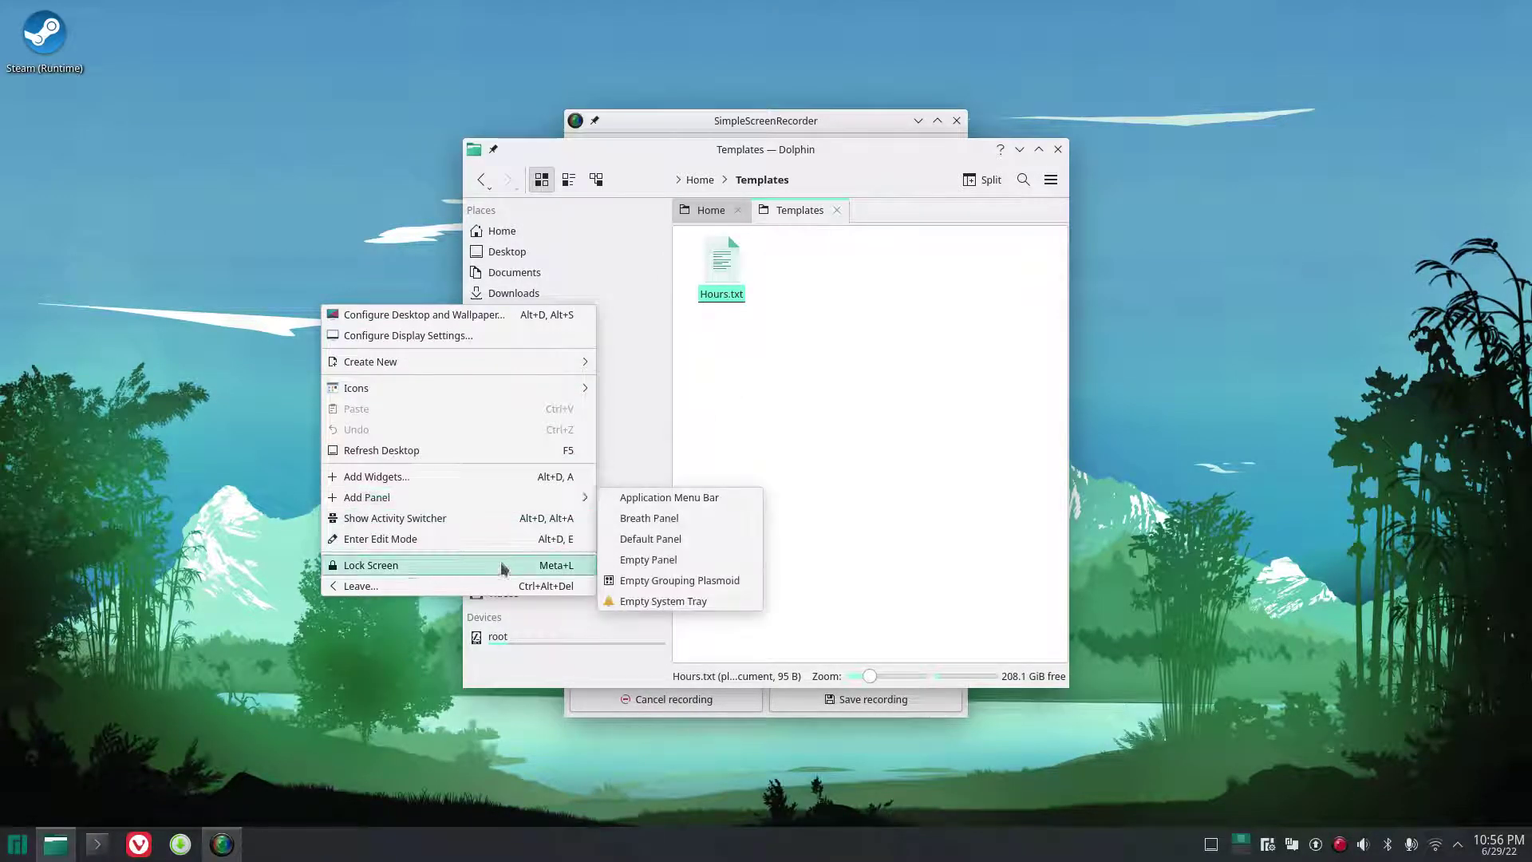
pyautogui.click(803, 451)
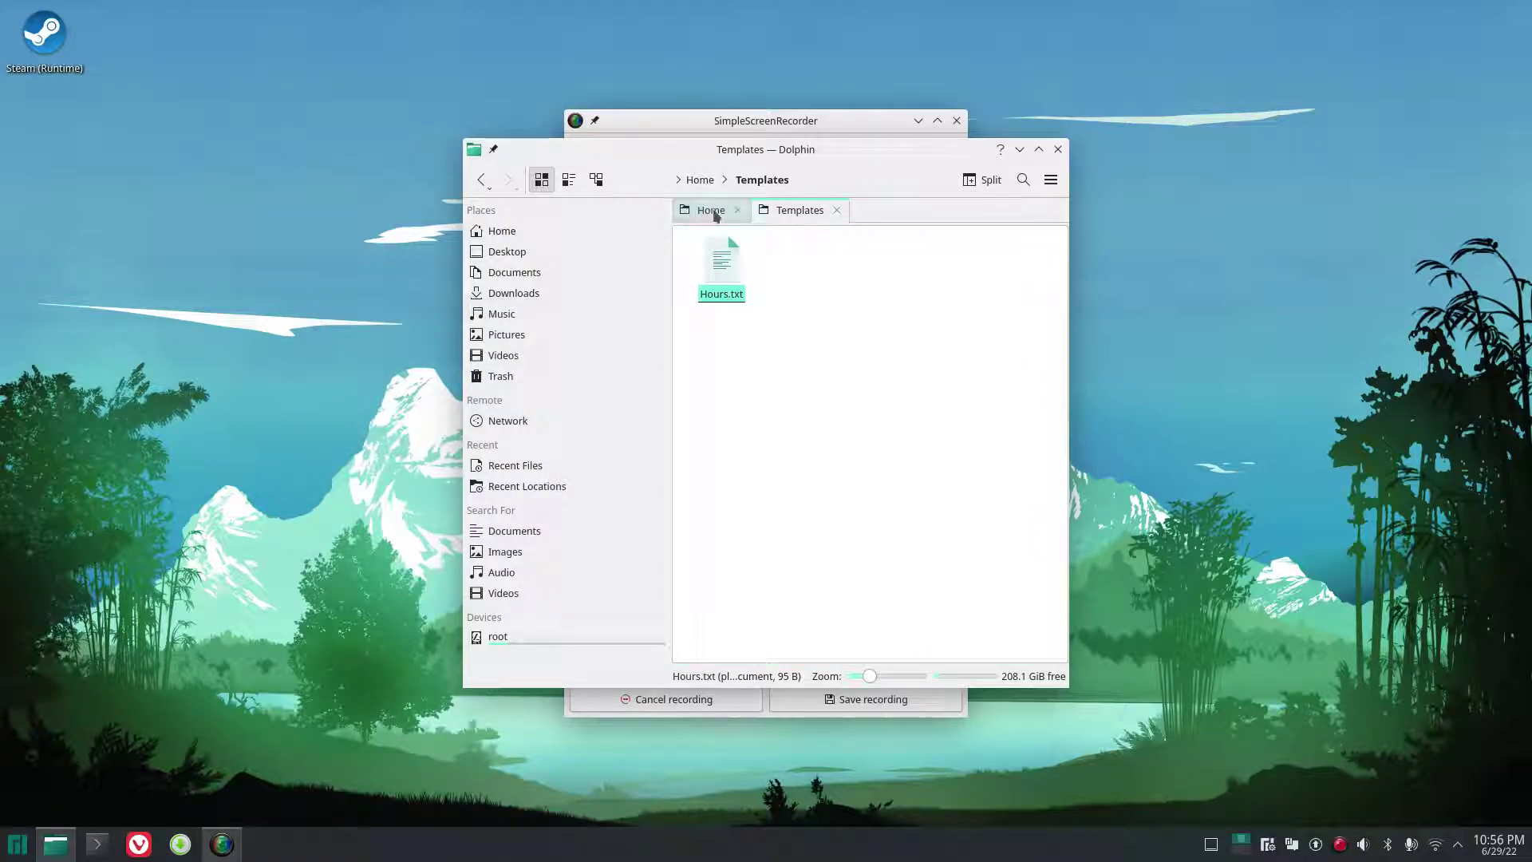
pyautogui.rightClick(716, 279)
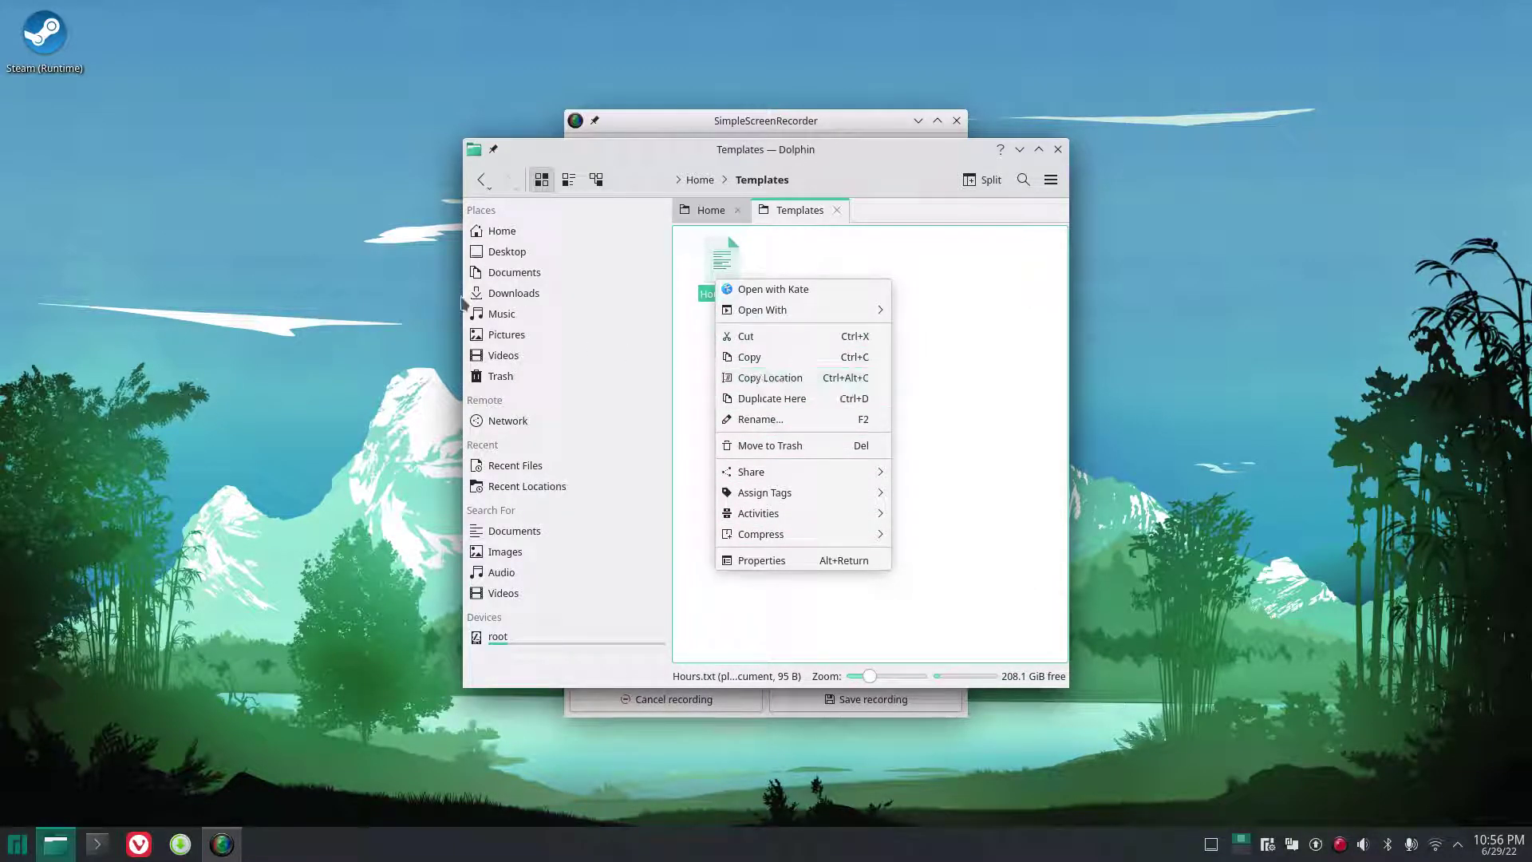
pyautogui.click(398, 289)
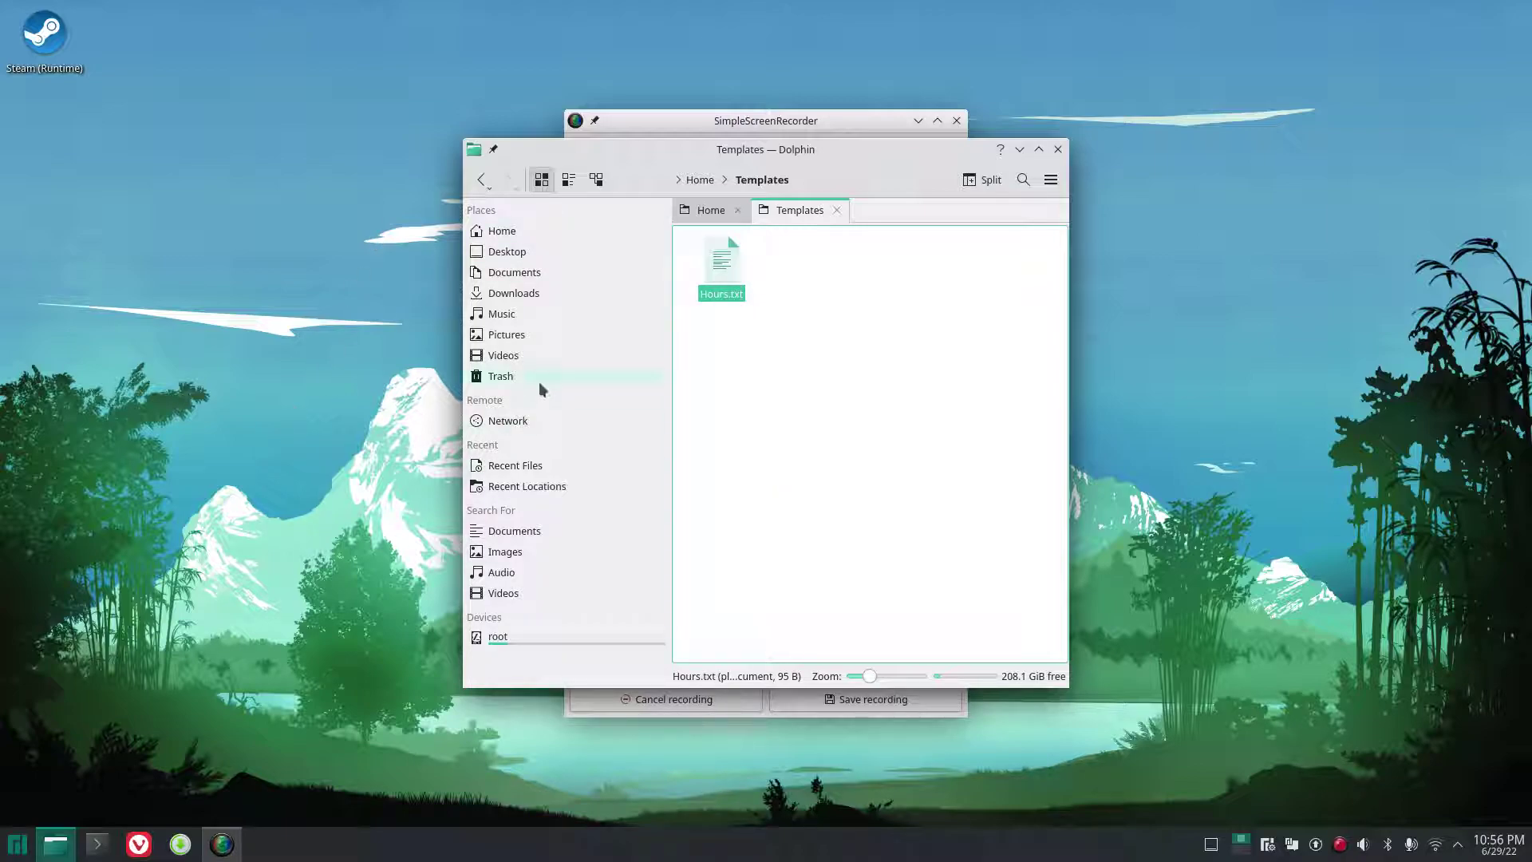
pyautogui.moveTo(628, 140); pyautogui.dragTo(628, 176)
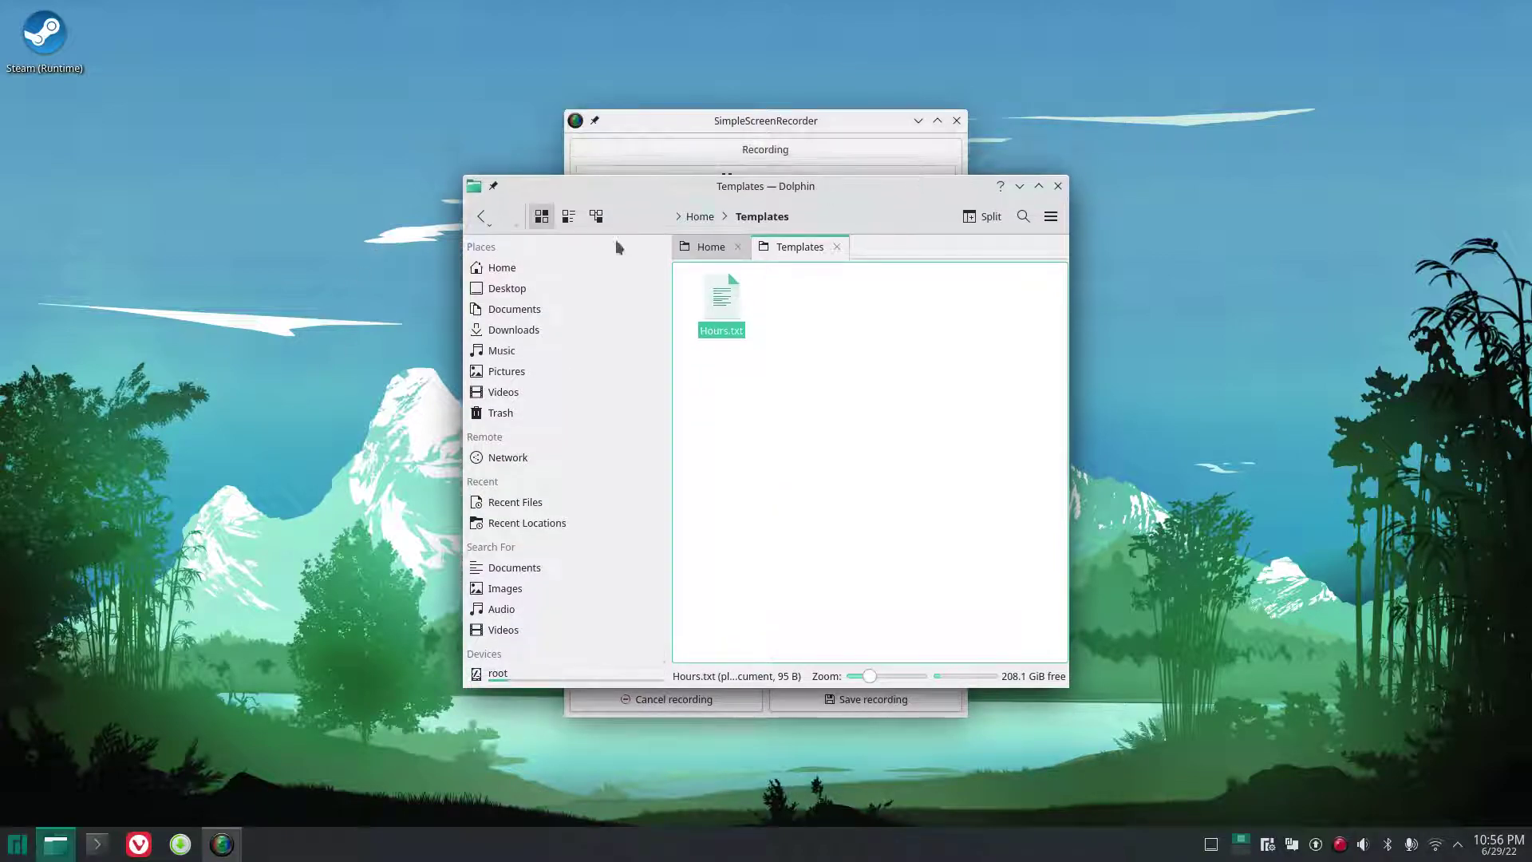
pyautogui.rightClick(529, 256)
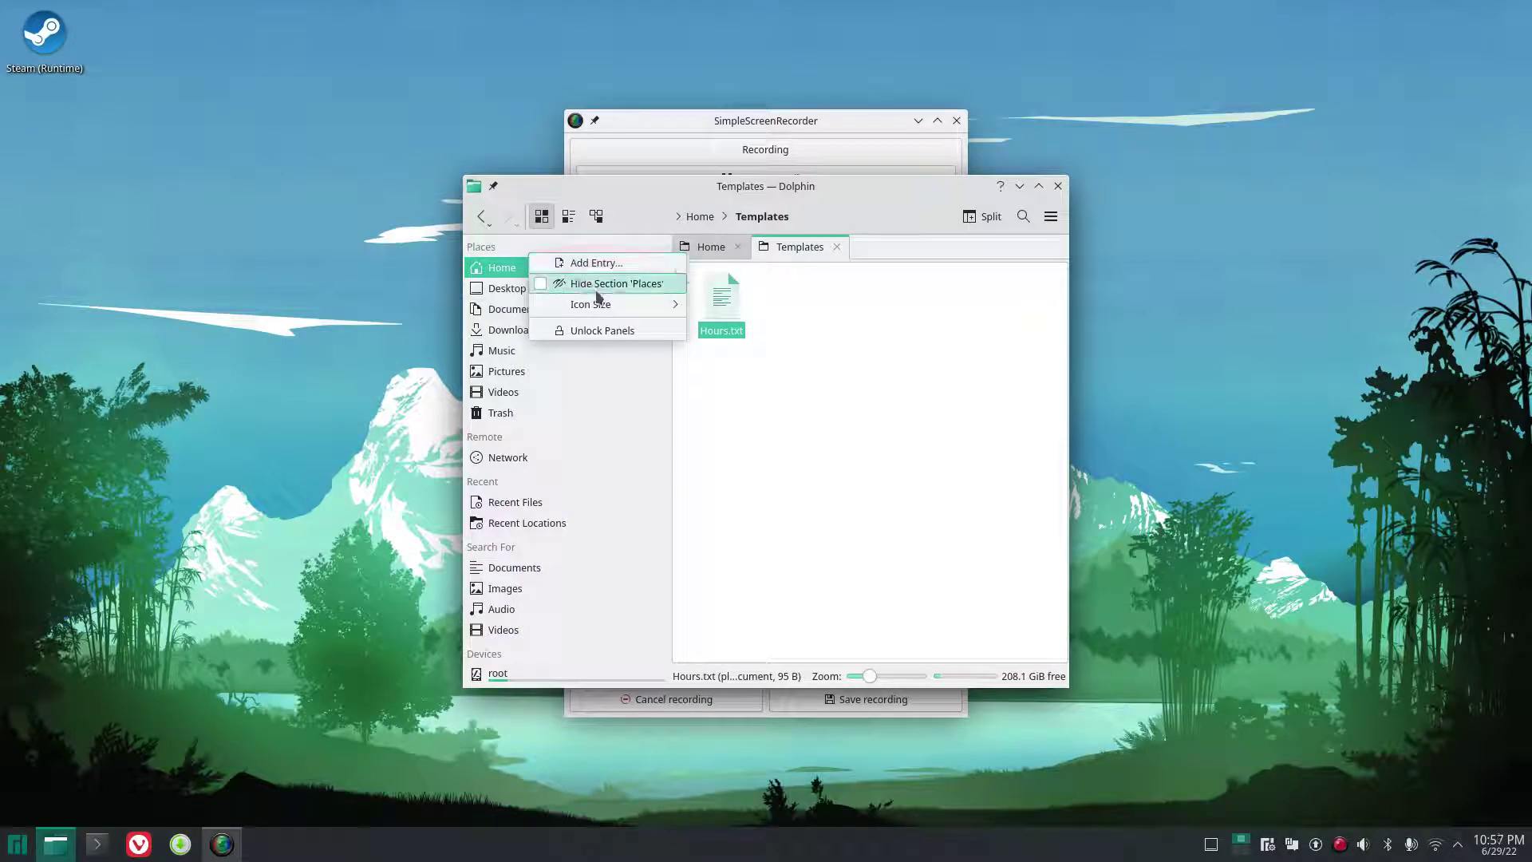
pyautogui.click(739, 243)
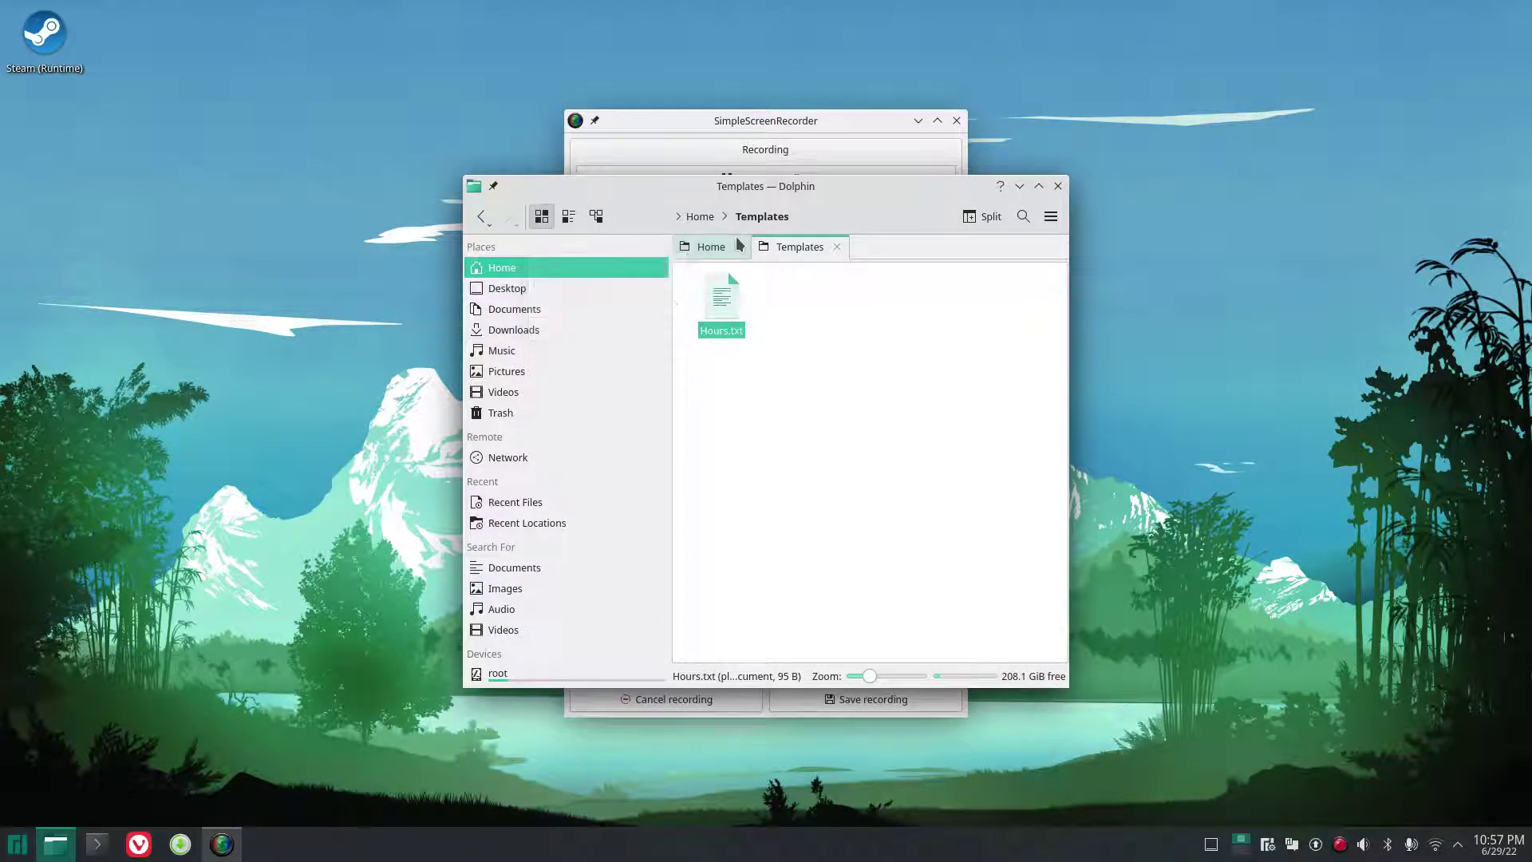
# Open the Documents folder from Home and check its options for creating new files for the Hours template.
pyautogui.click(739, 244)
pyautogui.click(837, 307)
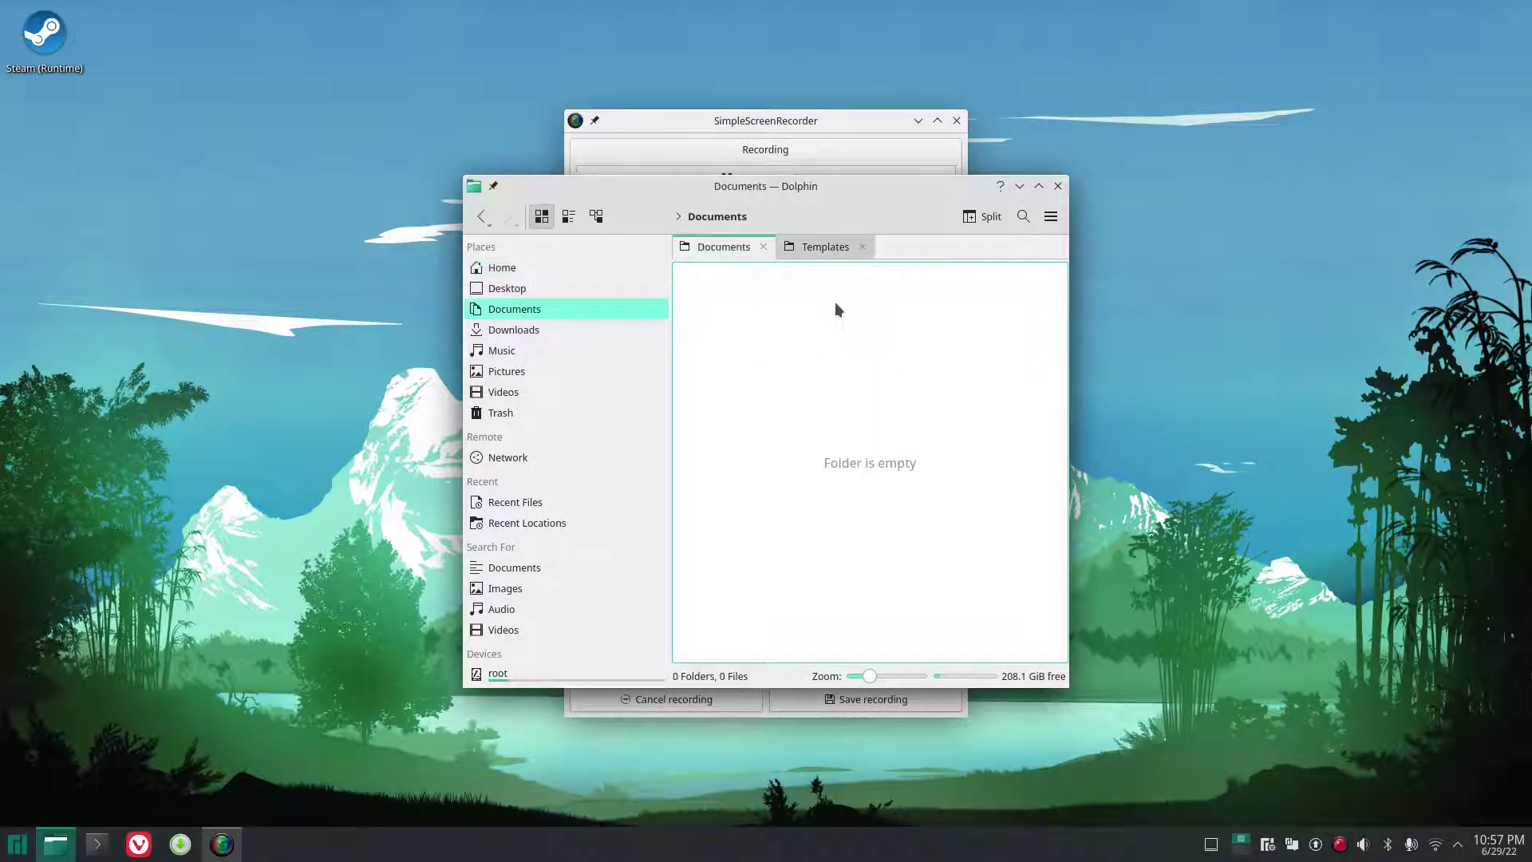
pyautogui.rightClick(778, 515)
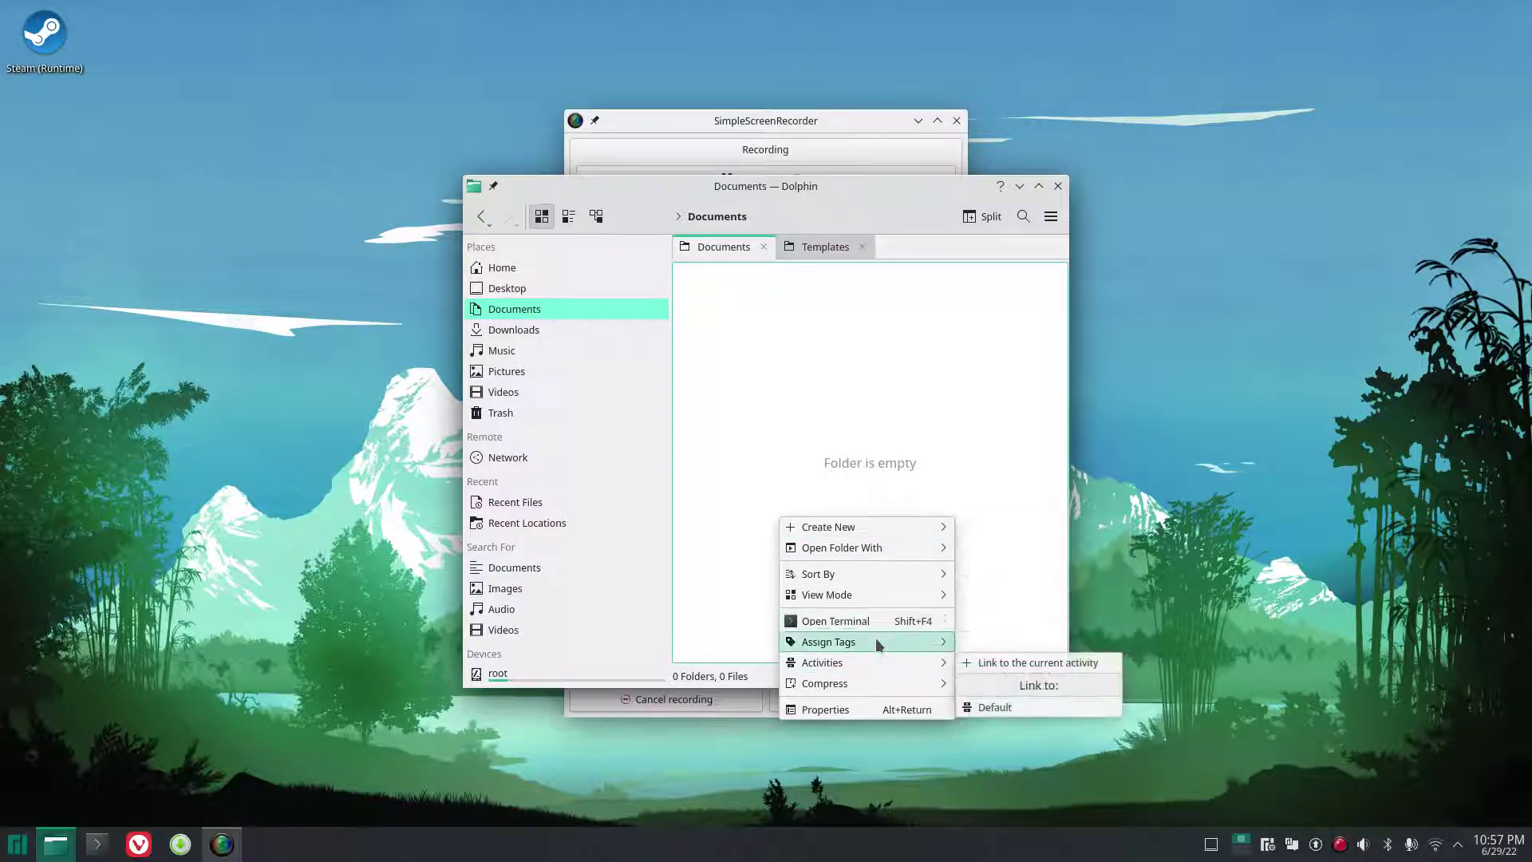
pyautogui.moveTo(906, 554)
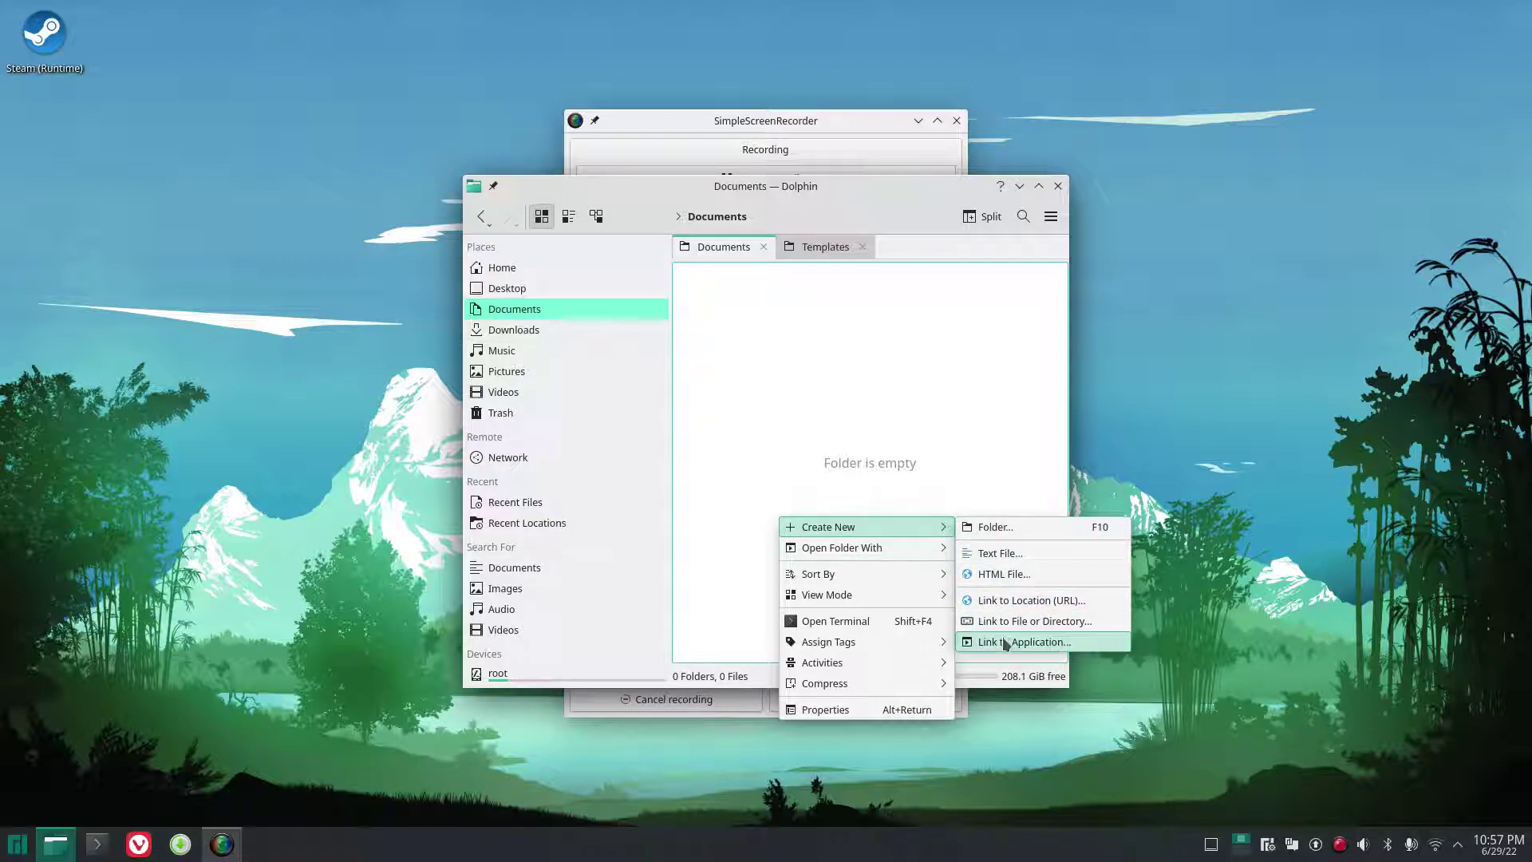
pyautogui.click(863, 399)
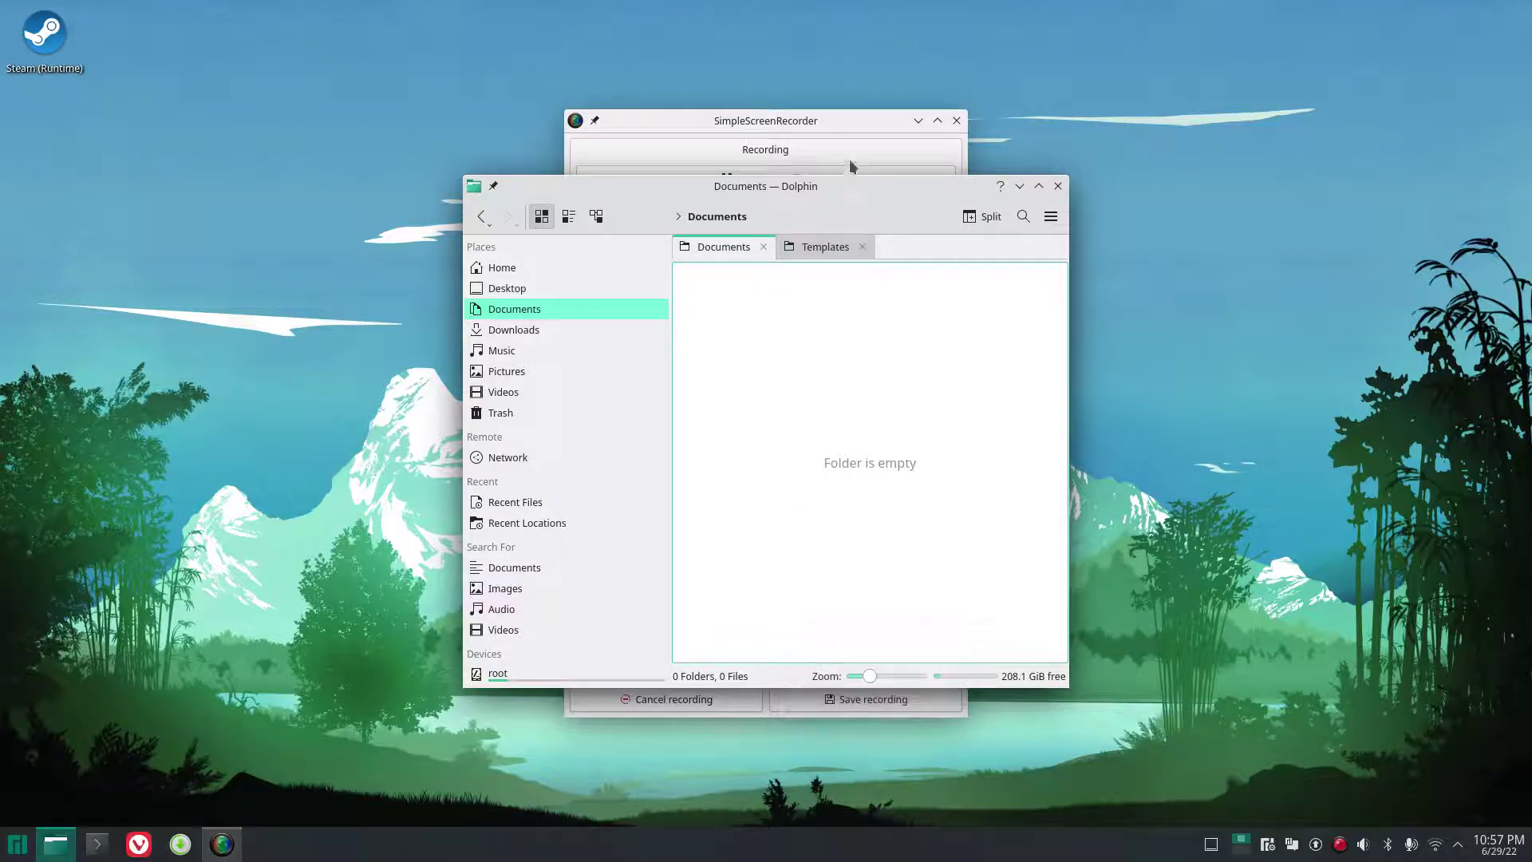
pyautogui.moveTo(750, 191); pyautogui.dragTo(865, 182)
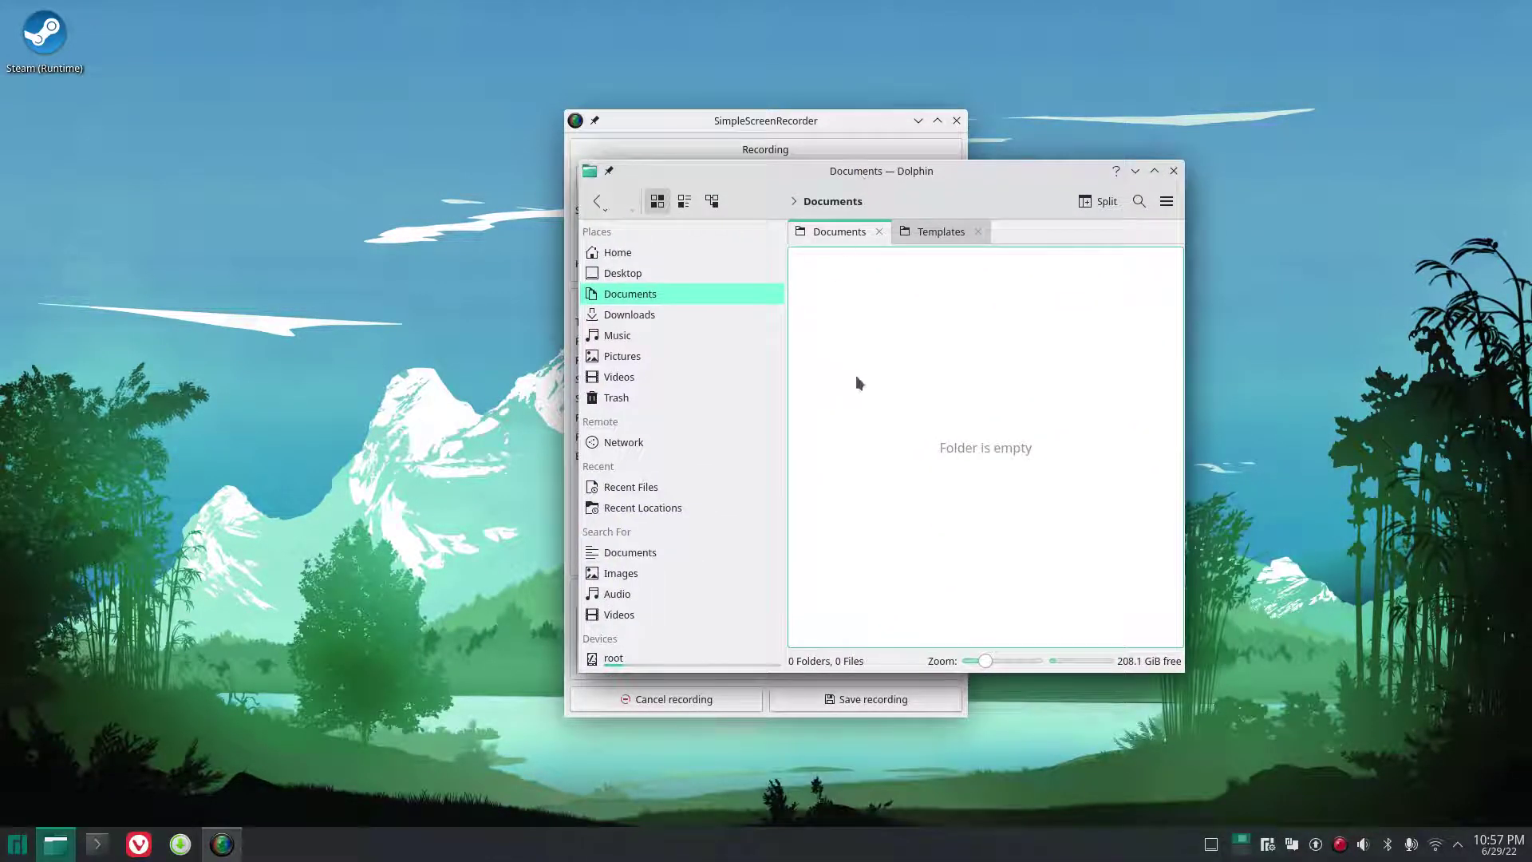
pyautogui.rightClick(868, 281)
pyautogui.click(391, 438)
# Switch to the Vivaldi browser and search the web for "kde templates directory not working".
pyautogui.click(179, 843)
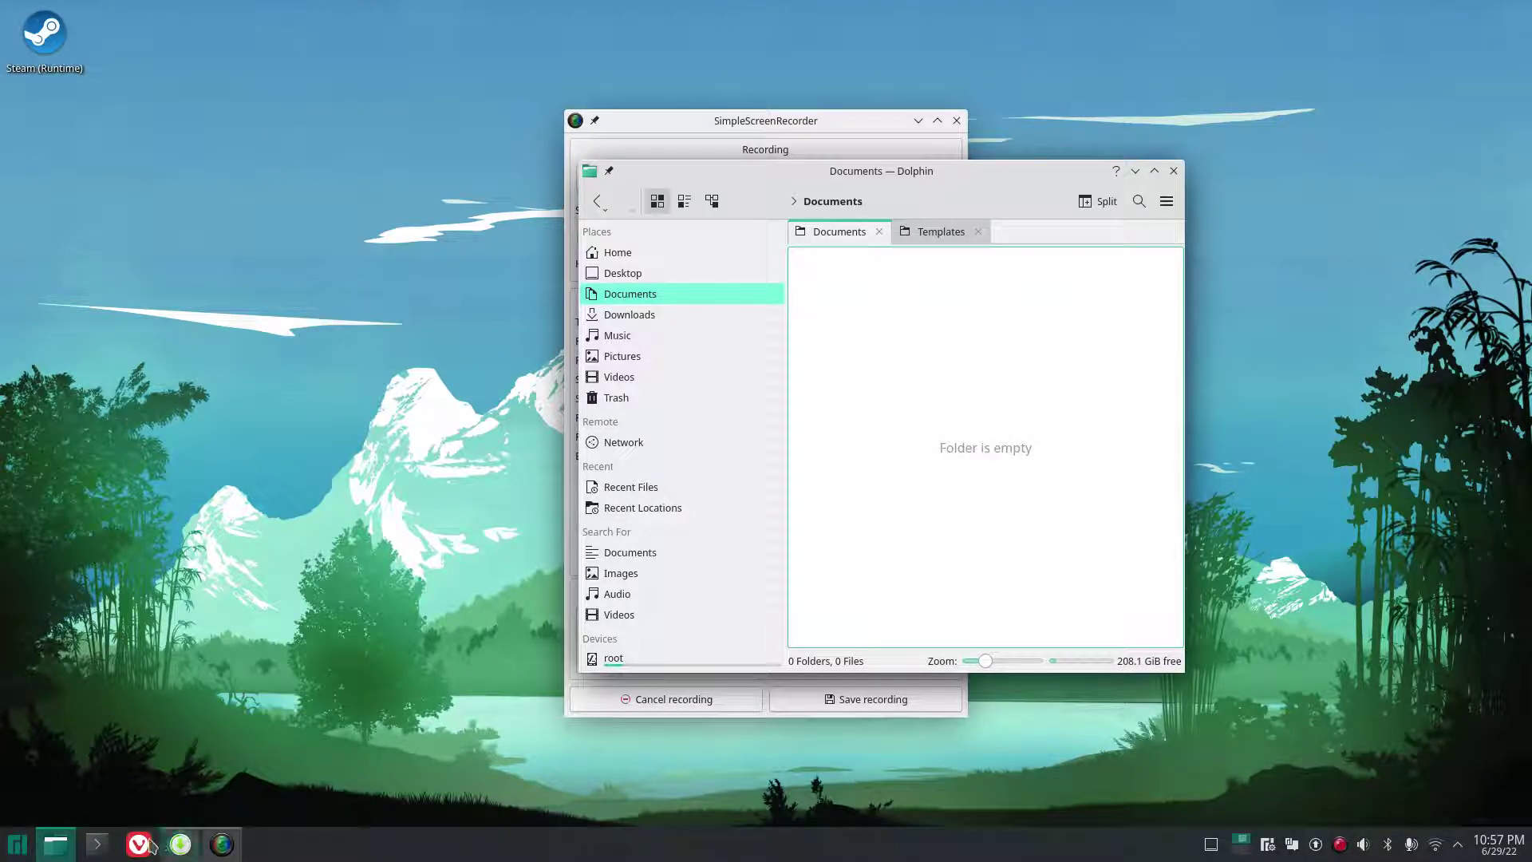
pyautogui.click(154, 838)
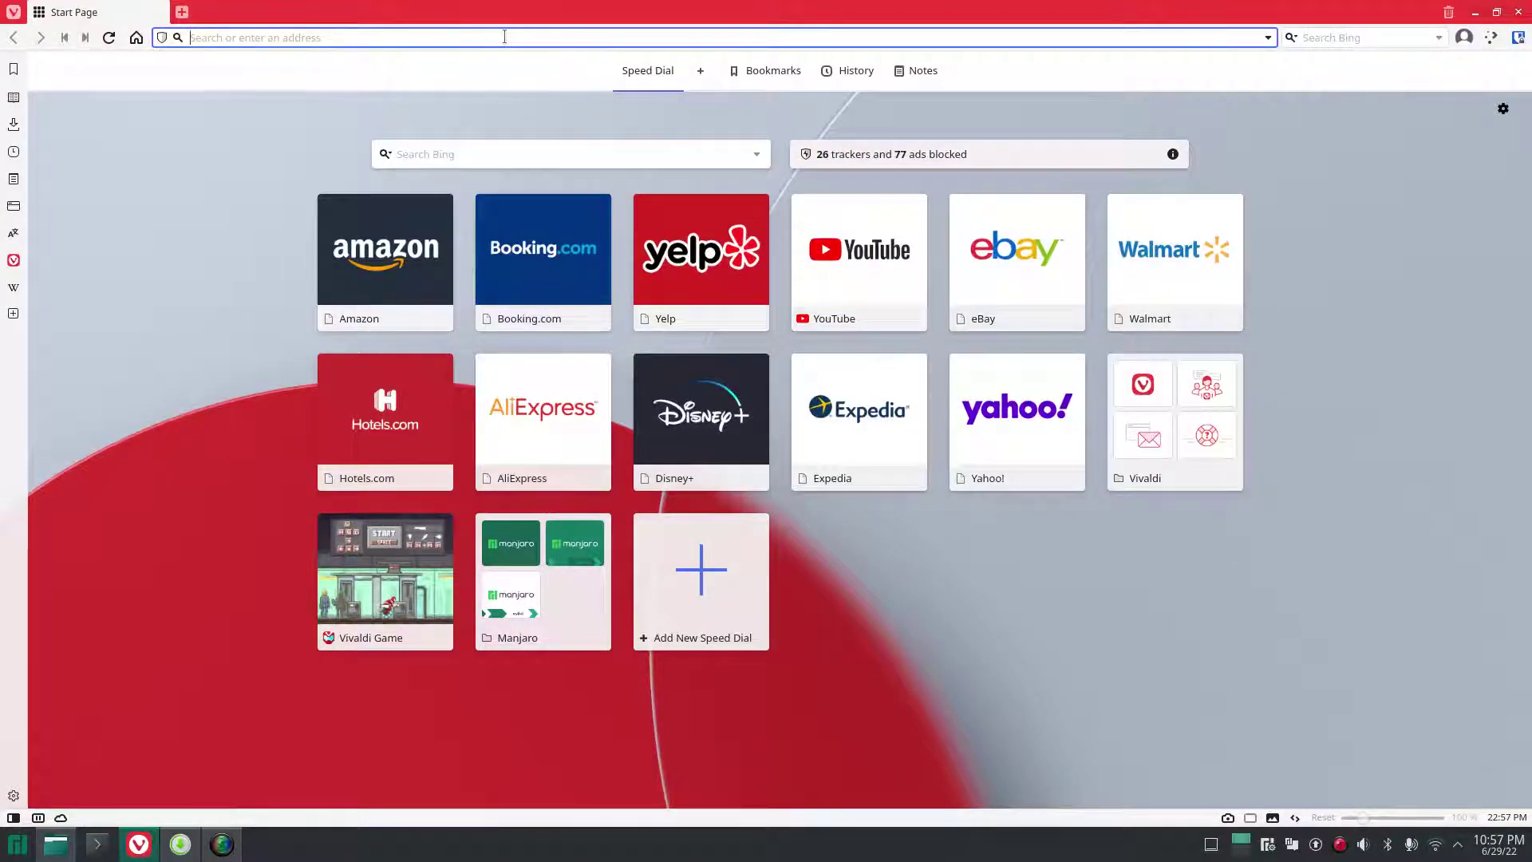
pyautogui.write('kde template')
pyautogui.write('s direcor')
pyautogui.write('ory not working')
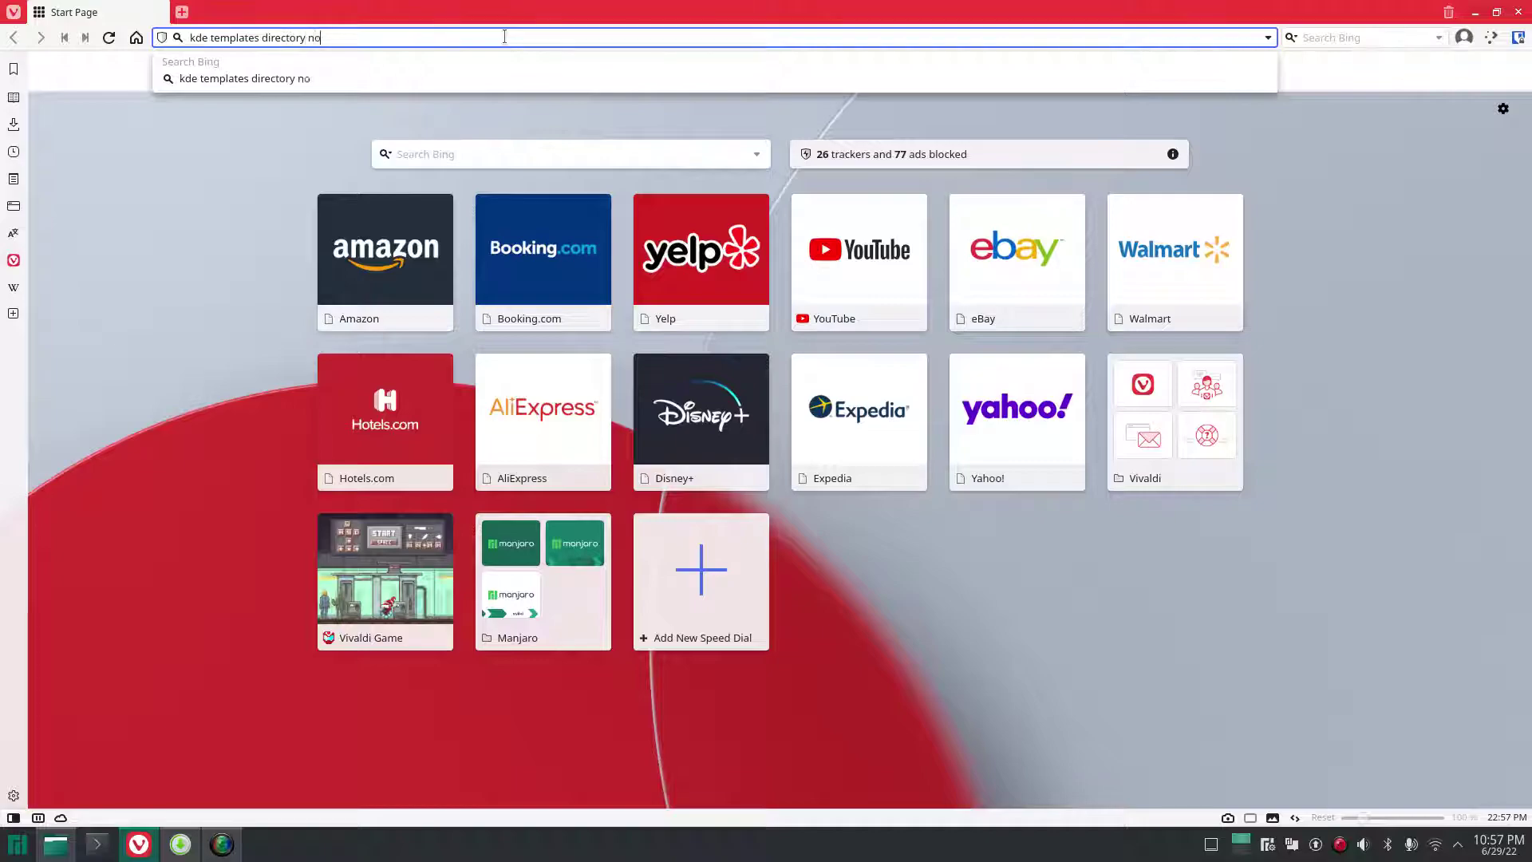
pyautogui.press('Return')
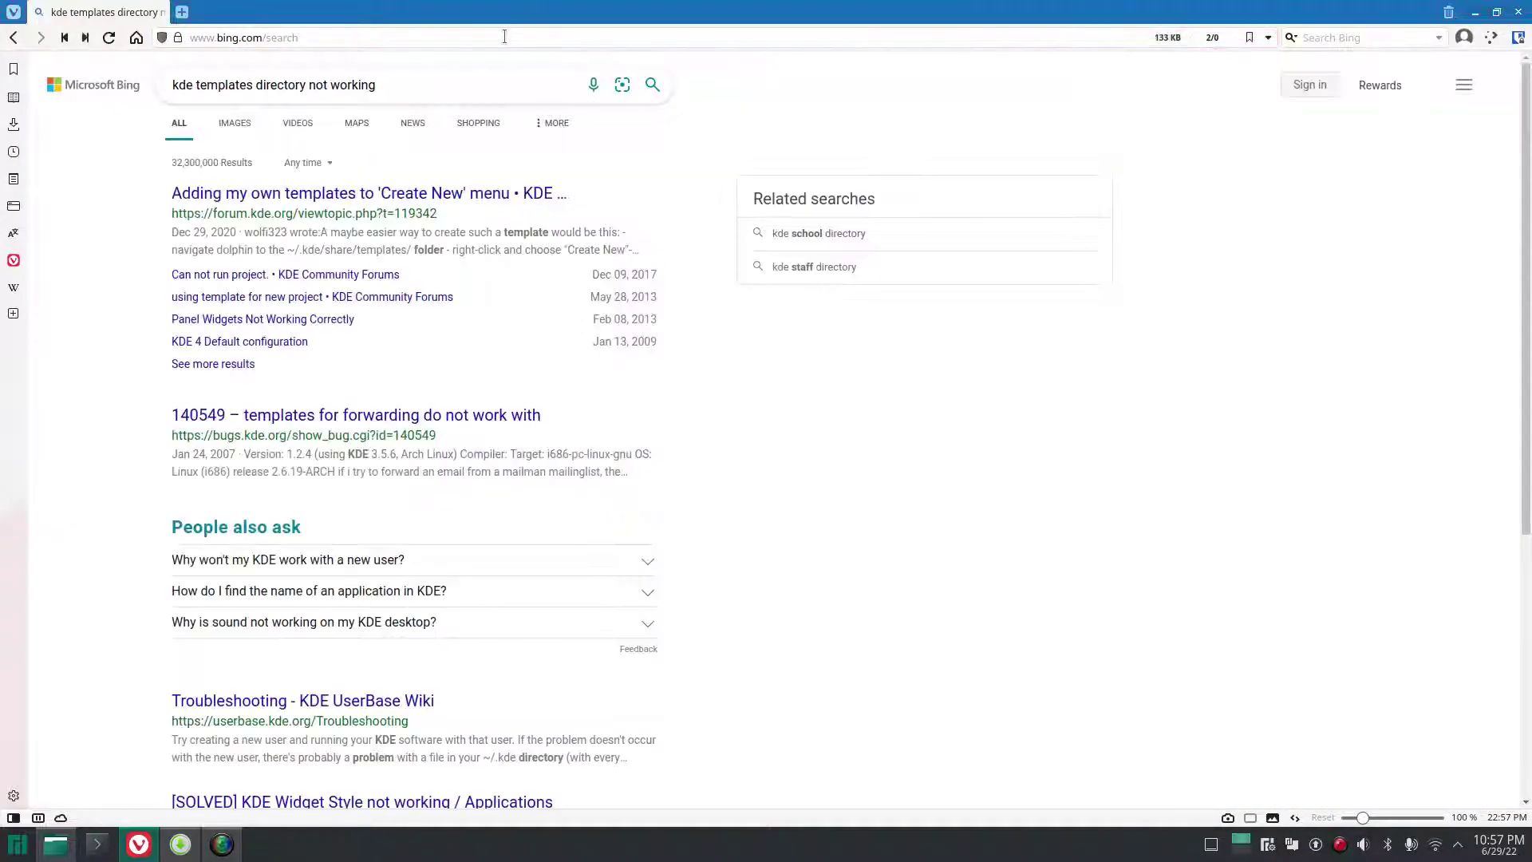
# Open the KDE forum topic "Adding my own templates to 'Create New' menu" and read its replies about creating templates.
pyautogui.click(449, 194)
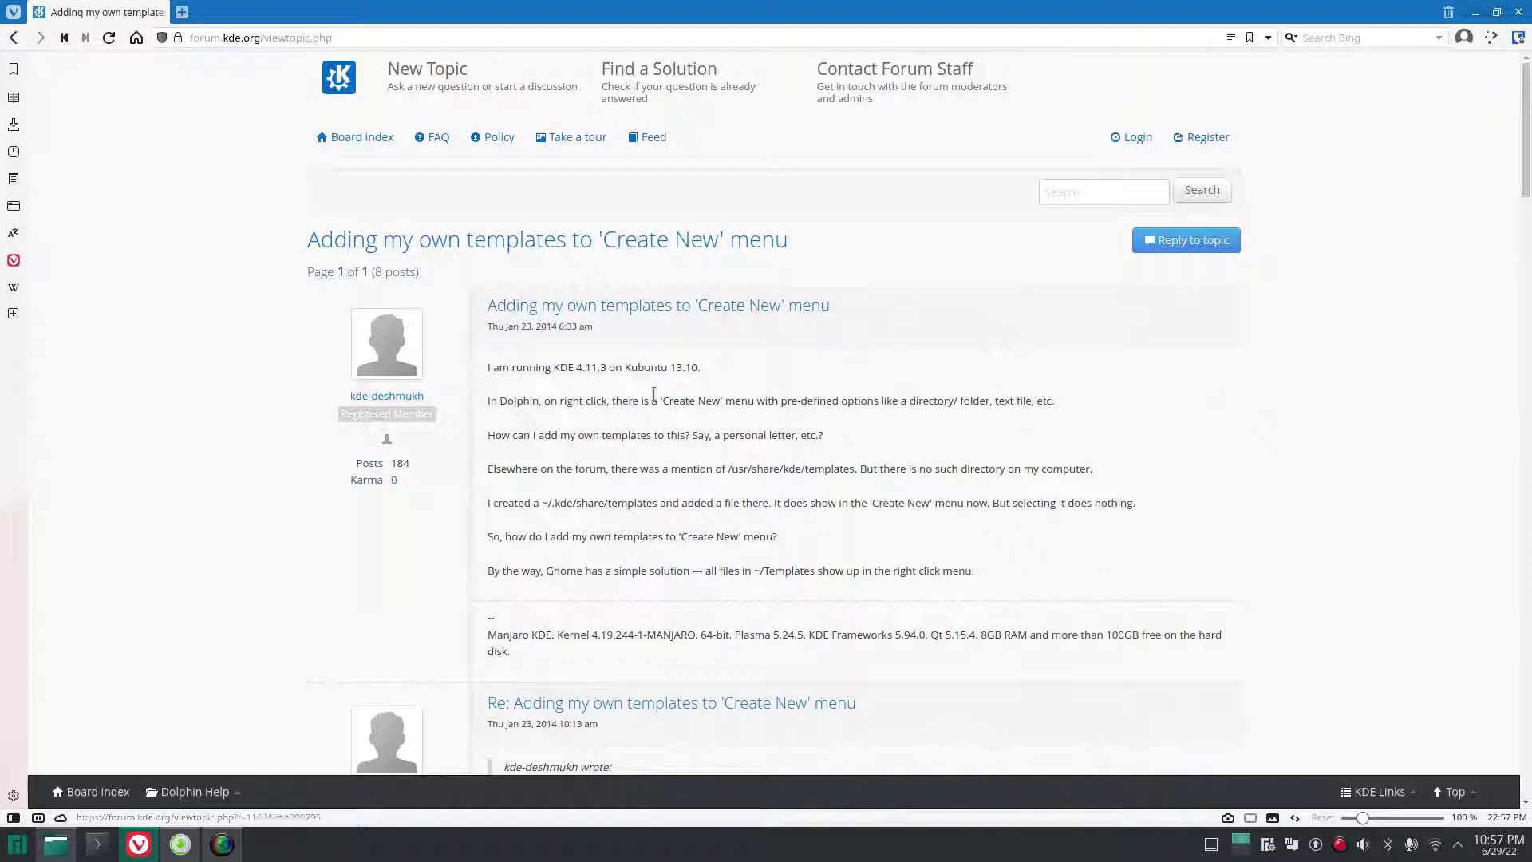
pyautogui.scroll(-3, 614, 466)
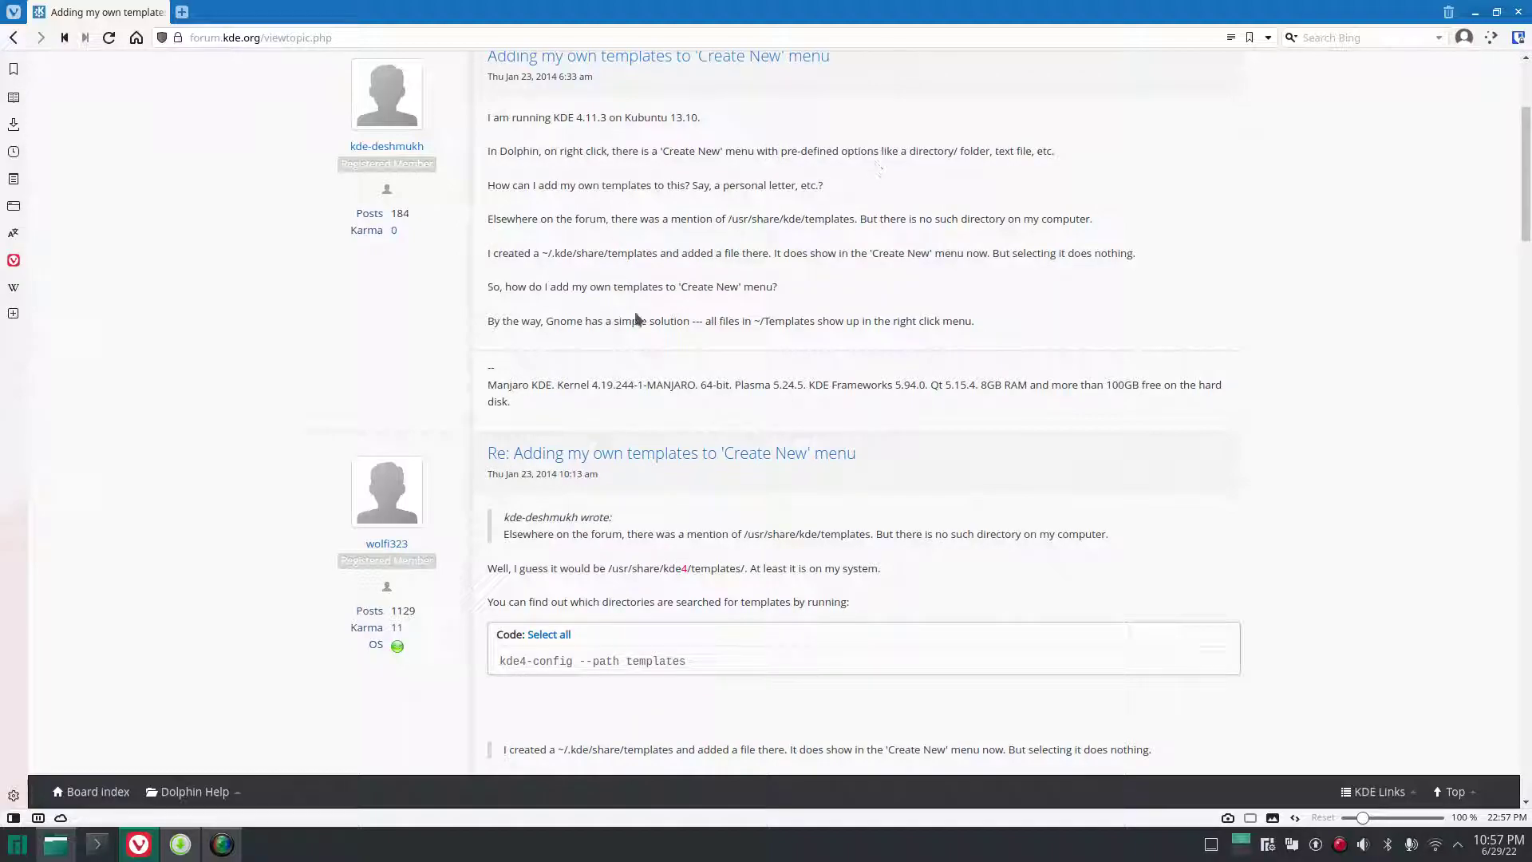
pyautogui.scroll(-2, 639, 327)
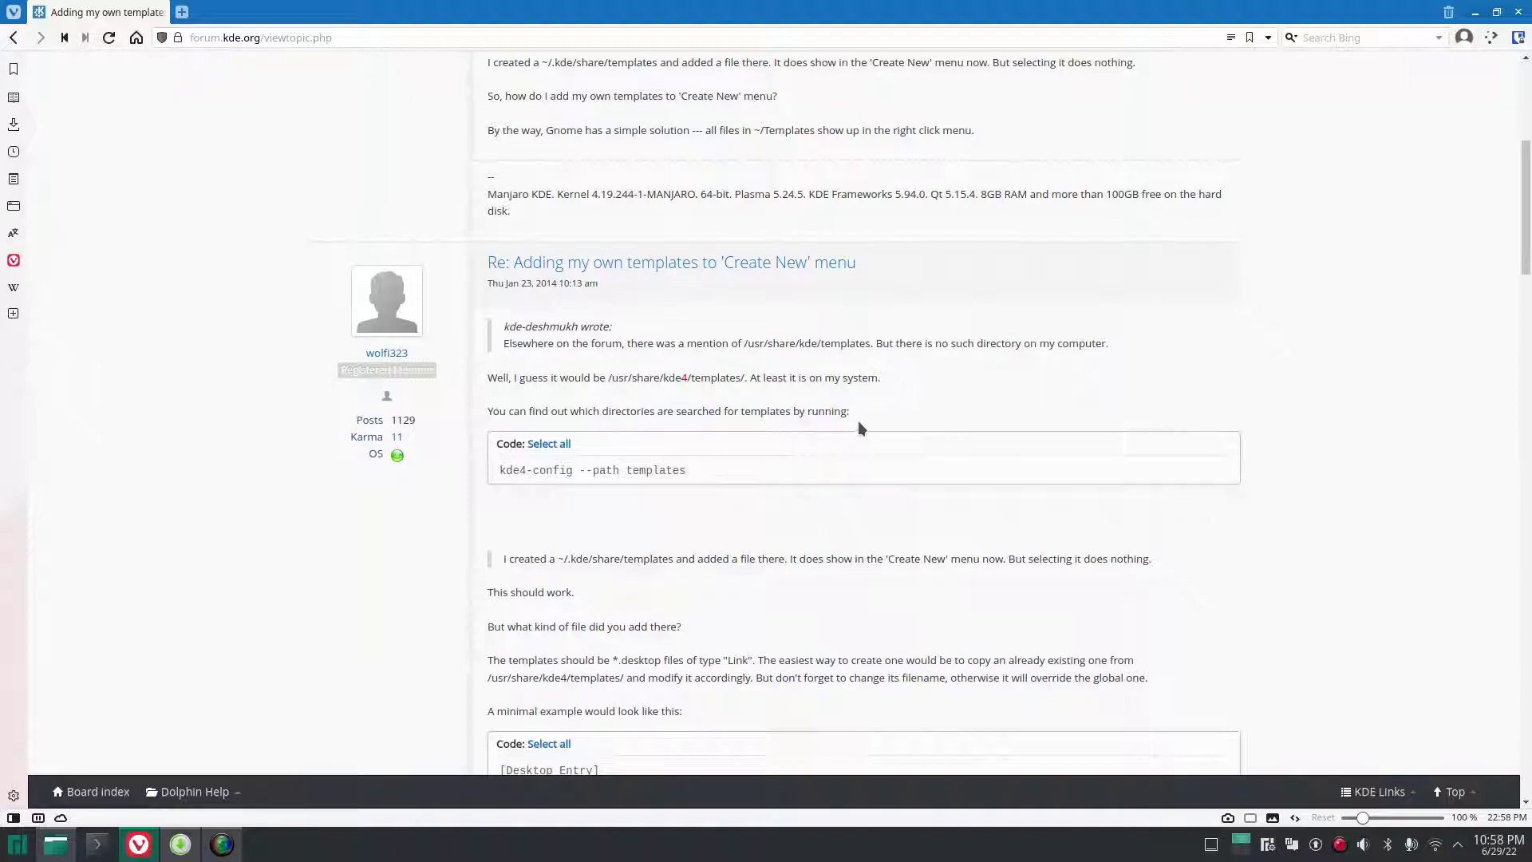
pyautogui.scroll(-2, 727, 544)
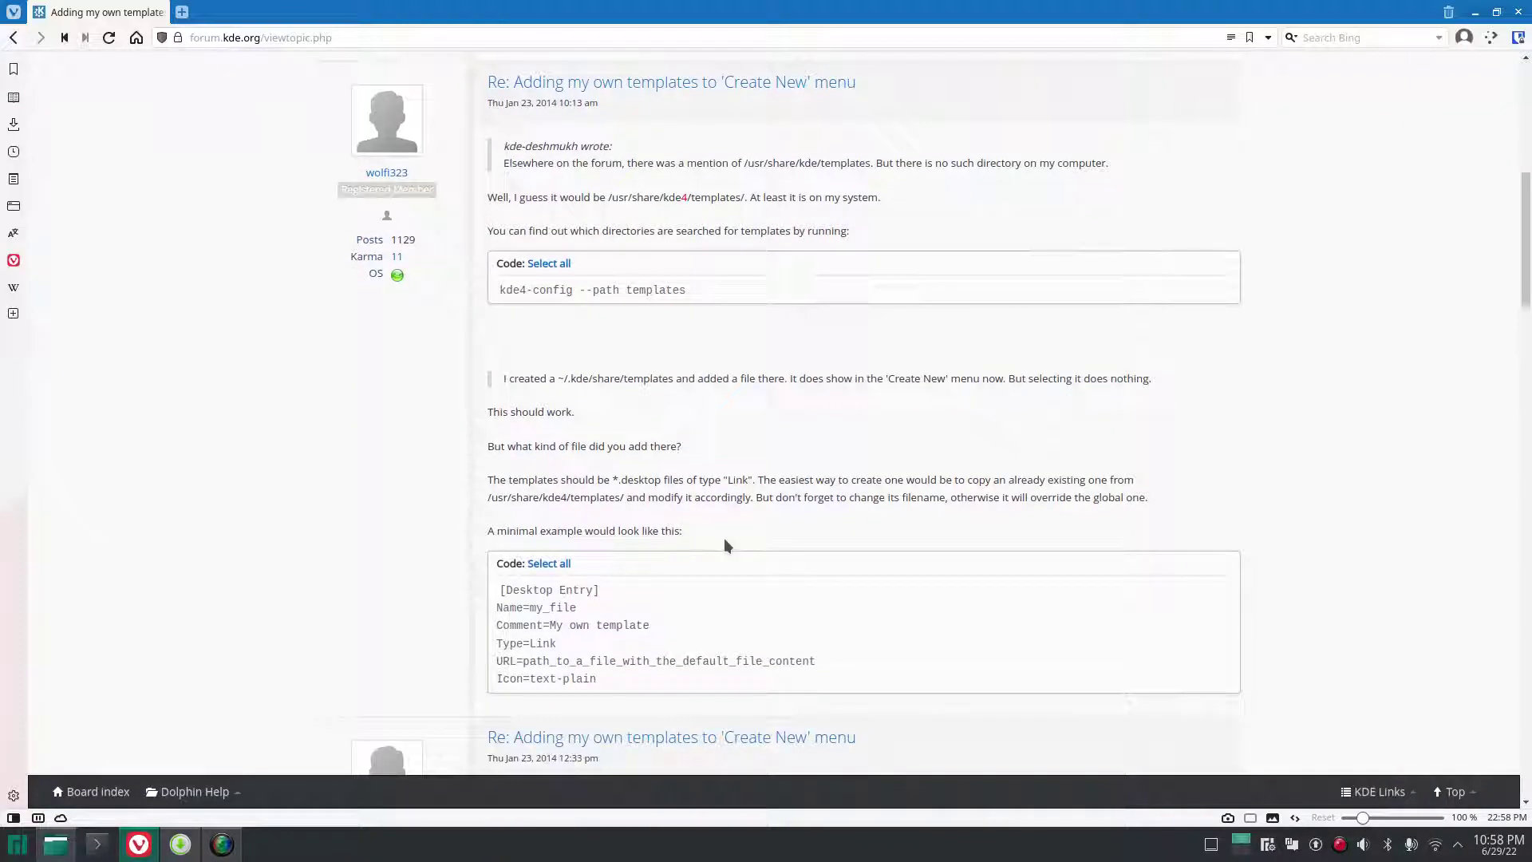
pyautogui.scroll(-2, 726, 545)
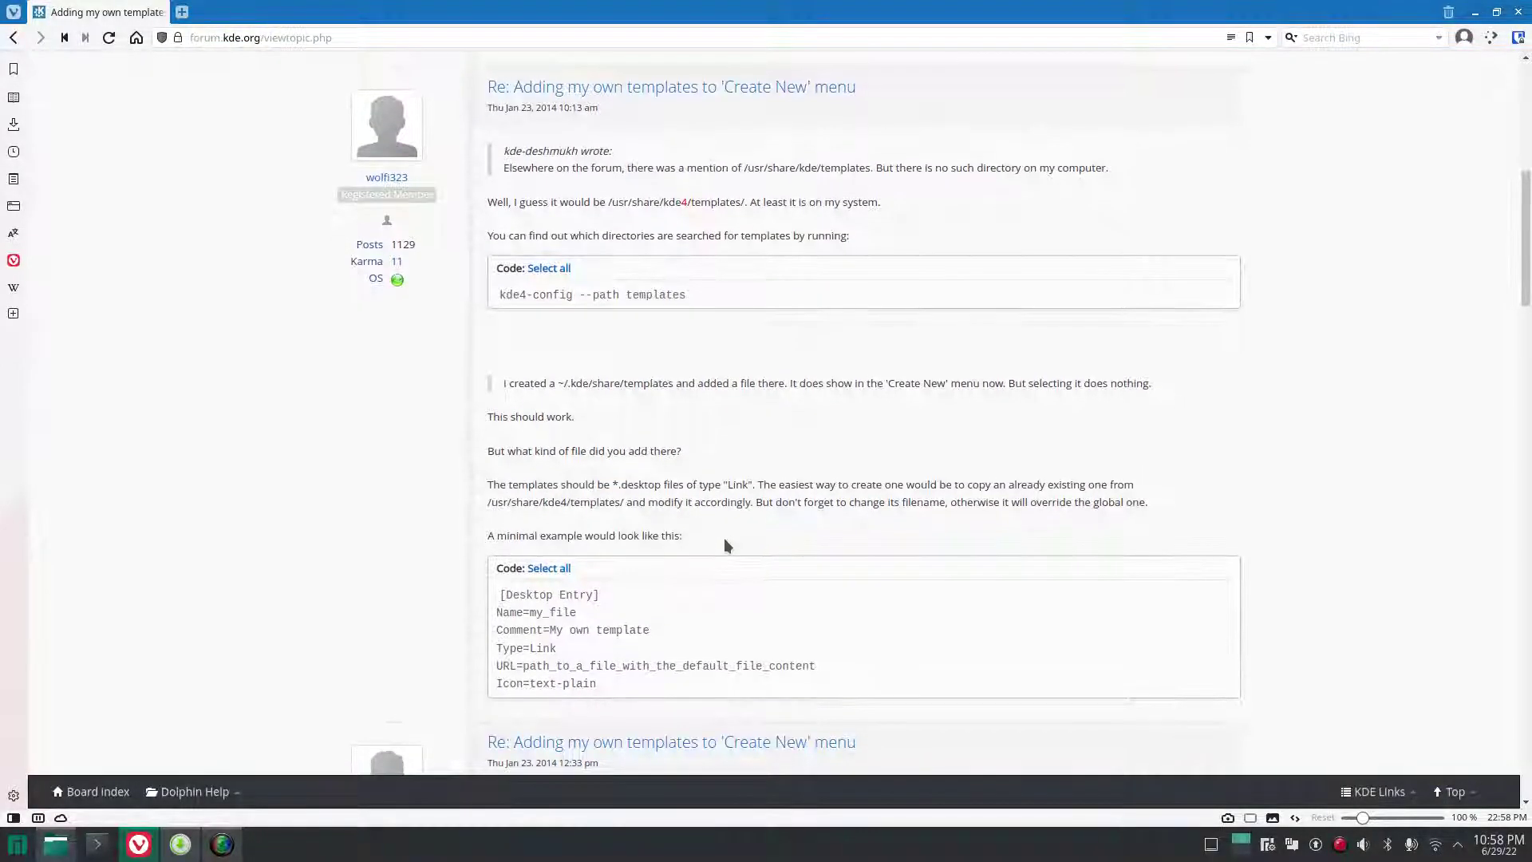
pyautogui.scroll(-1, 725, 545)
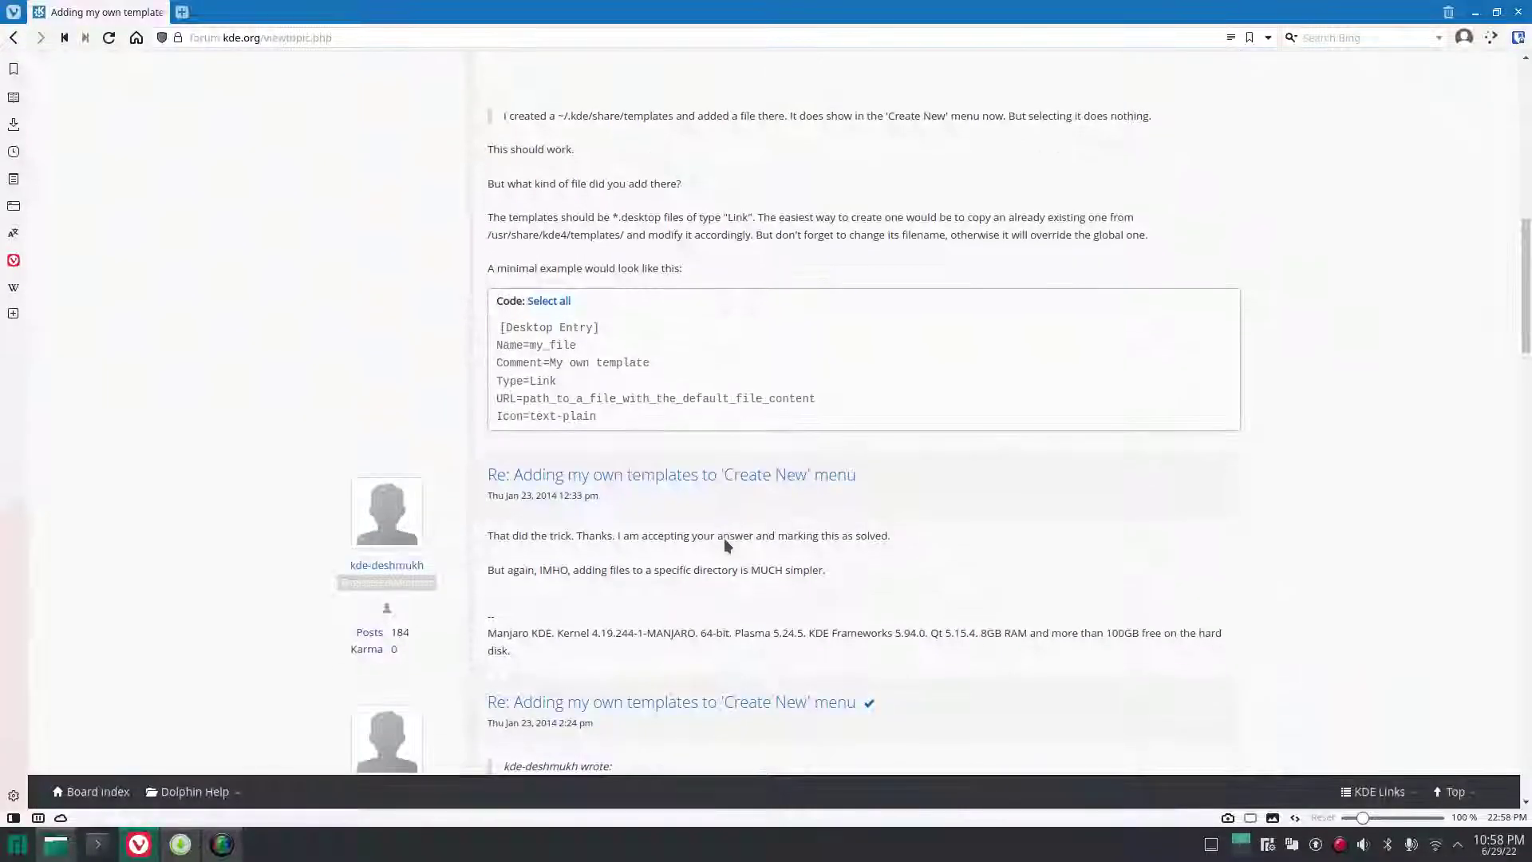
pyautogui.scroll(-2, 724, 538)
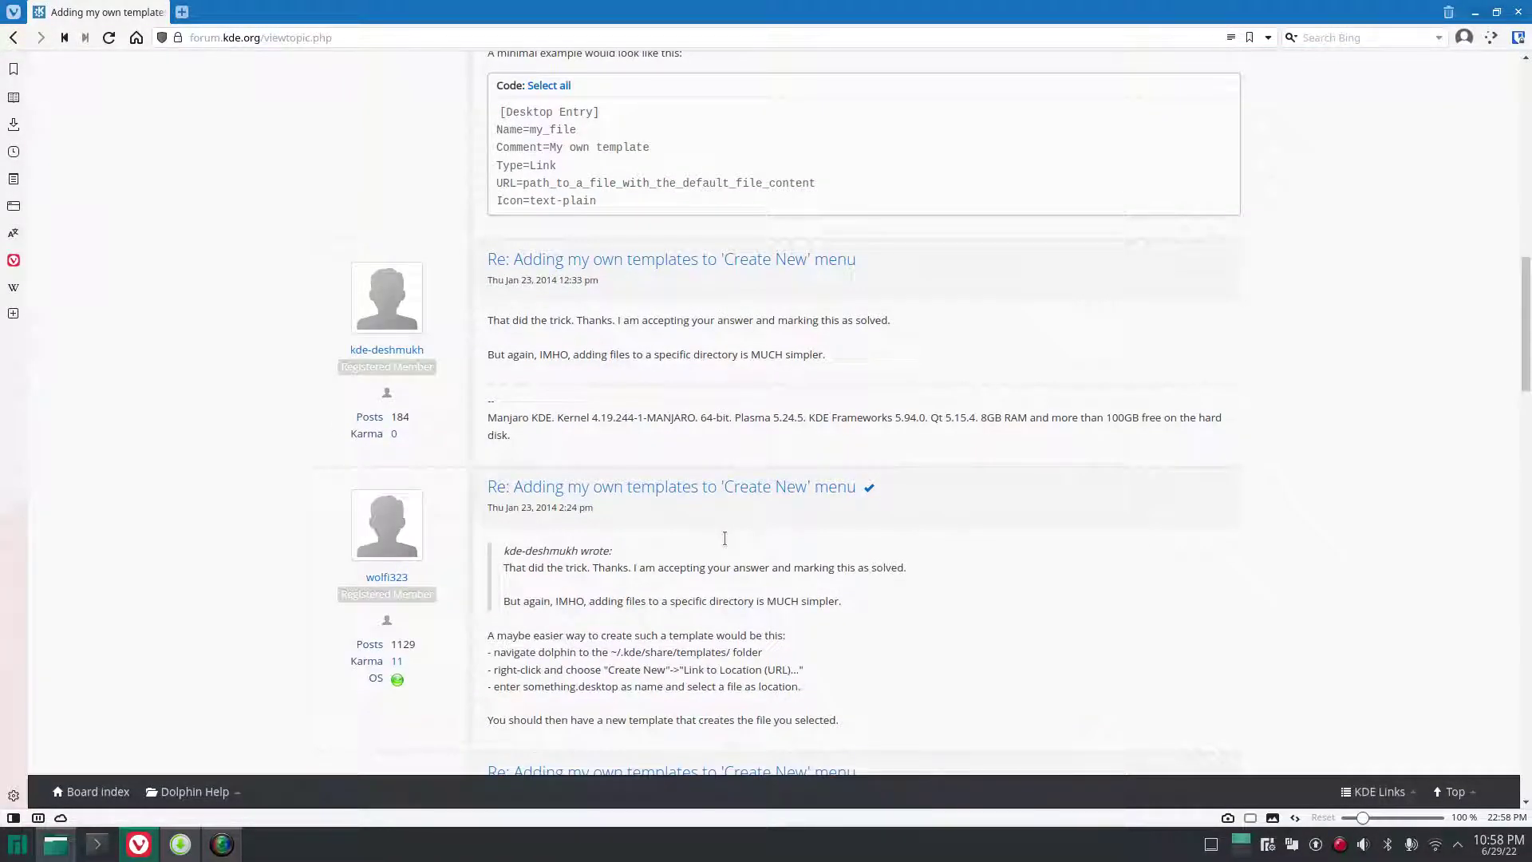
# Clear the browser and Add/Remove Software windows away and reposition the Documents file manager window.
pyautogui.scroll(15, 724, 539)
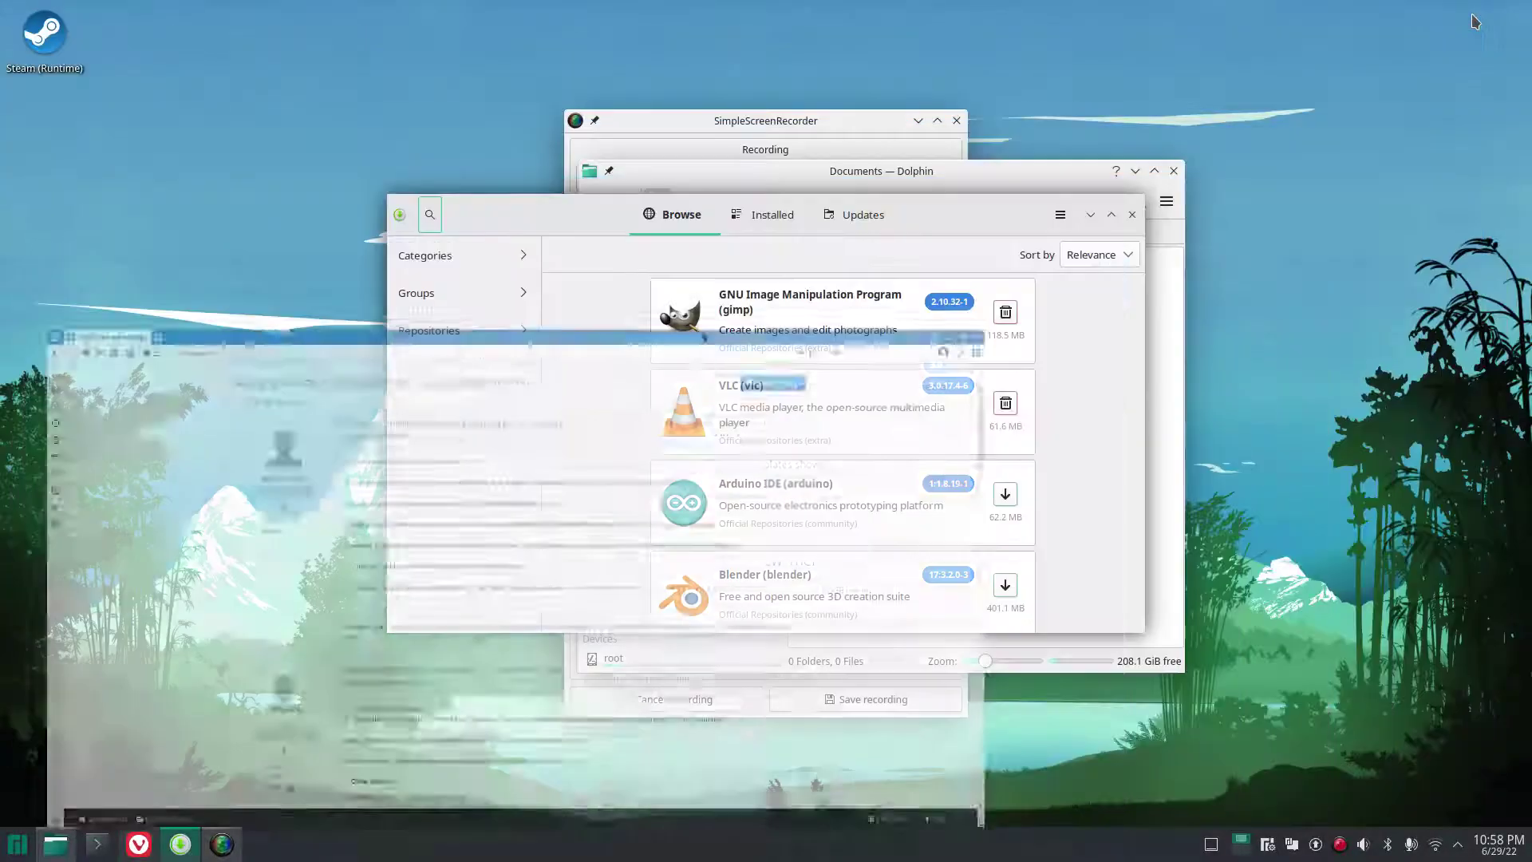
pyautogui.click(1474, 12)
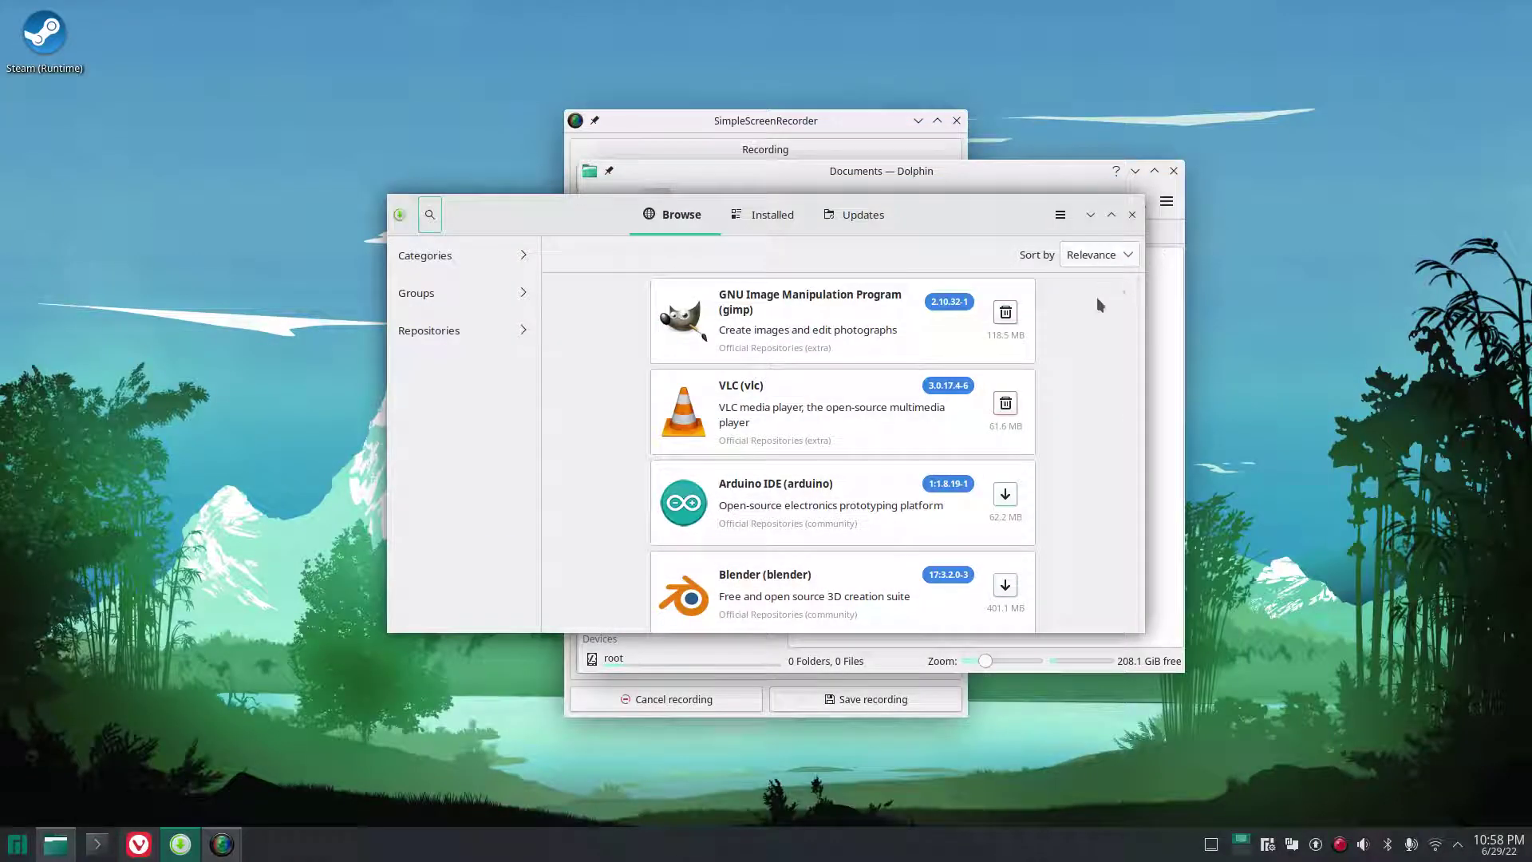
pyautogui.click(1132, 214)
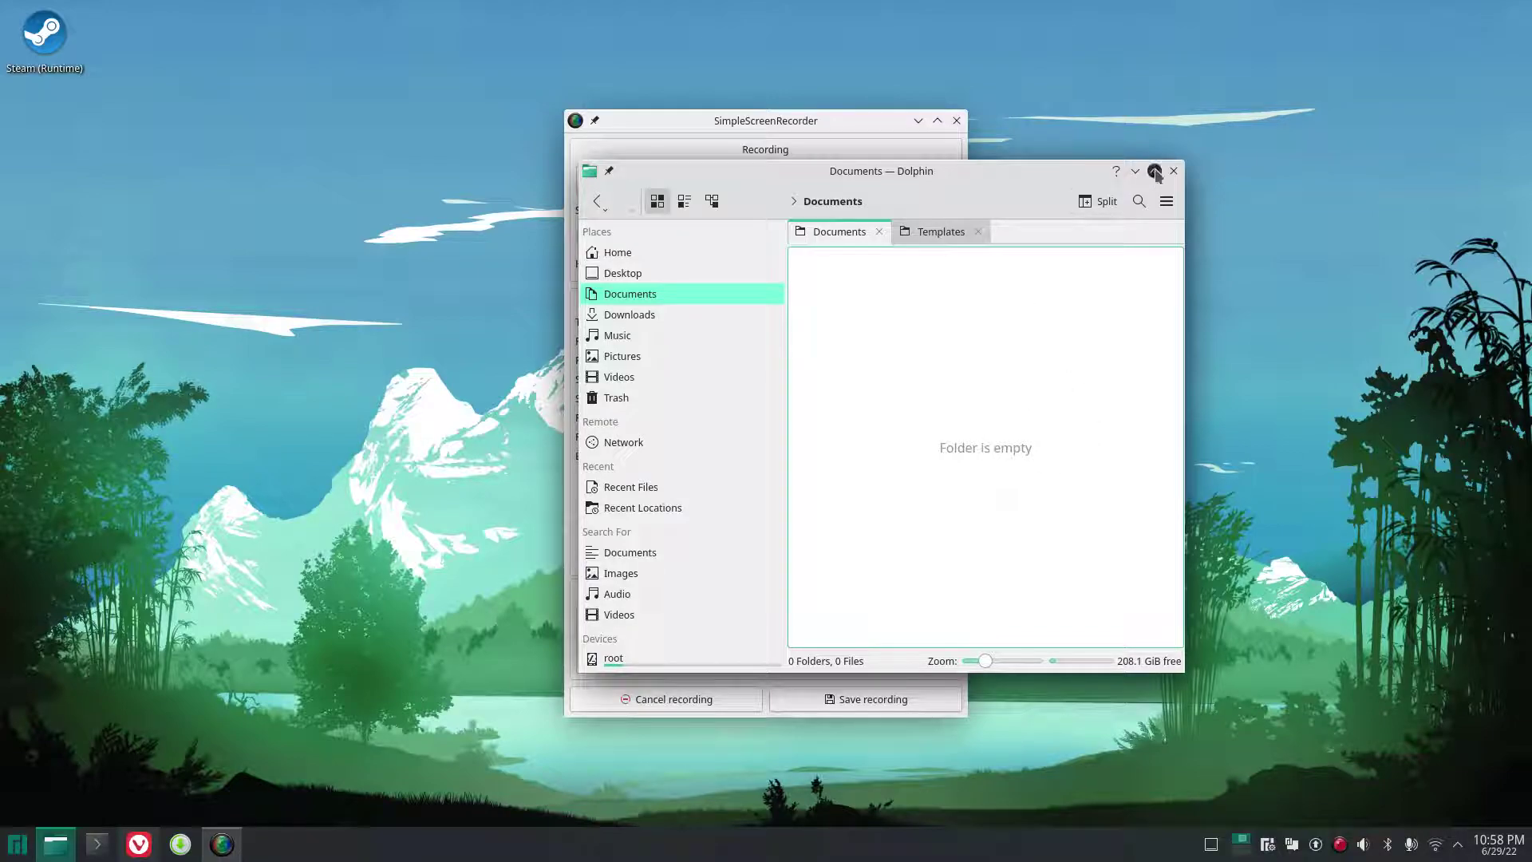
pyautogui.moveTo(1065, 175); pyautogui.dragTo(1162, 158)
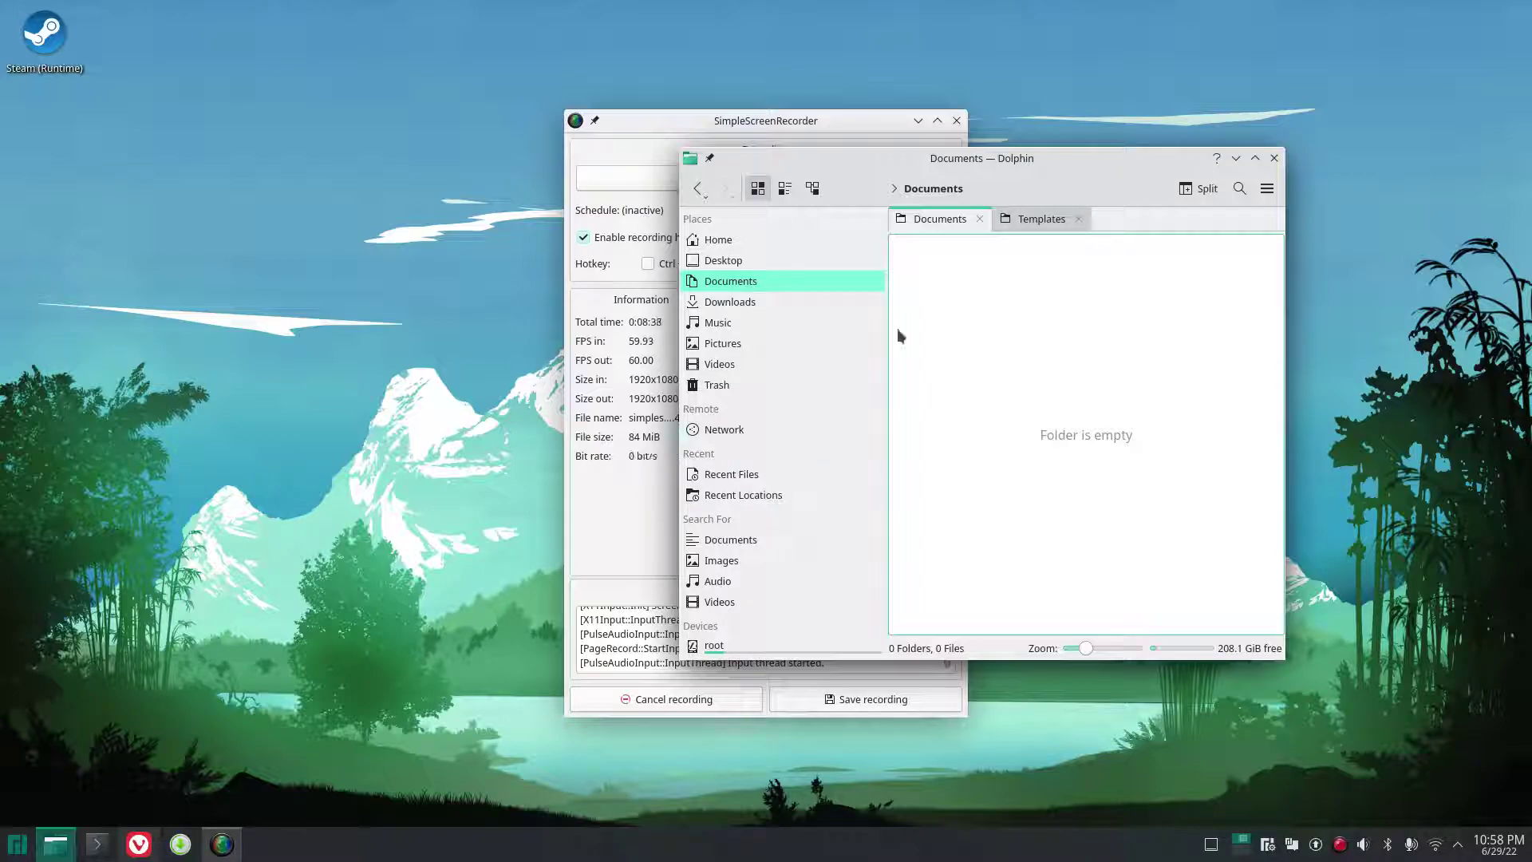
# Recheck the empty Documents folder's options for creating new files, without creating anything, and shift the window slightly.
pyautogui.rightClick(964, 359)
pyautogui.moveTo(1029, 367)
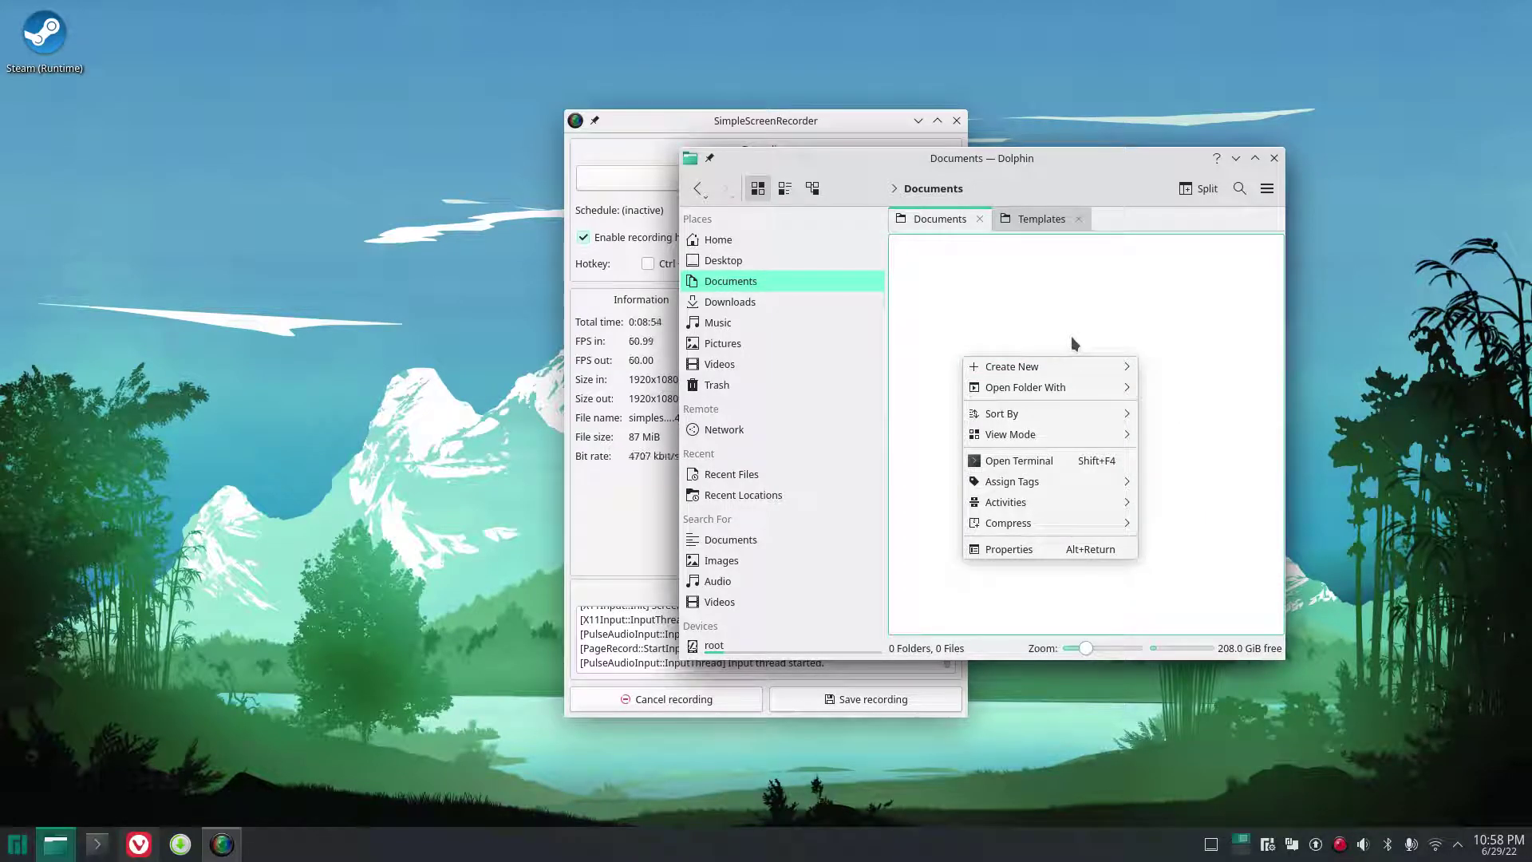
pyautogui.moveTo(1024, 504)
pyautogui.click(1073, 280)
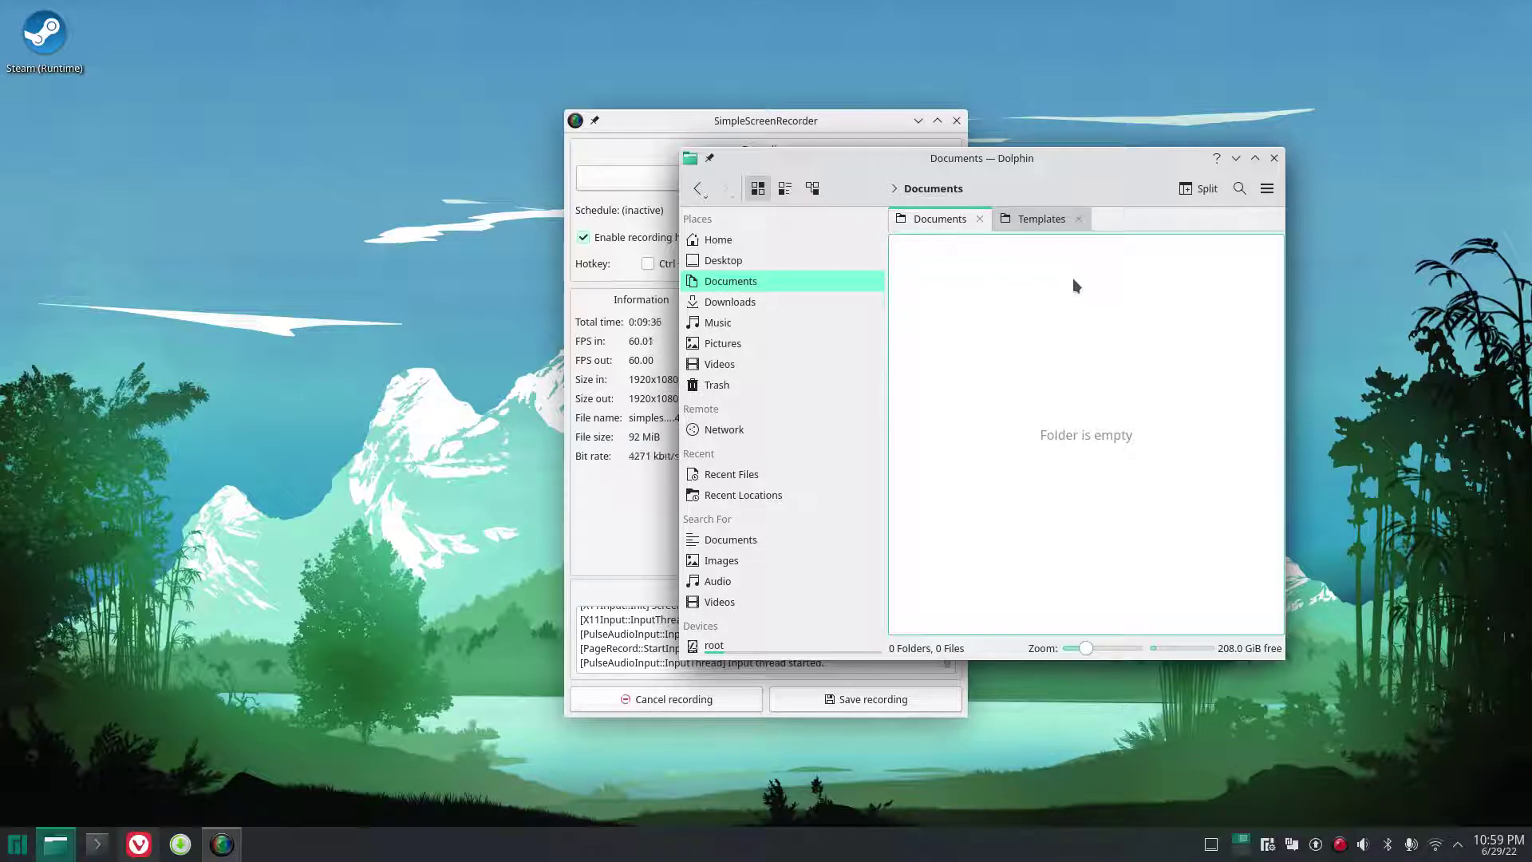
pyautogui.moveTo(1101, 160); pyautogui.dragTo(1078, 187)
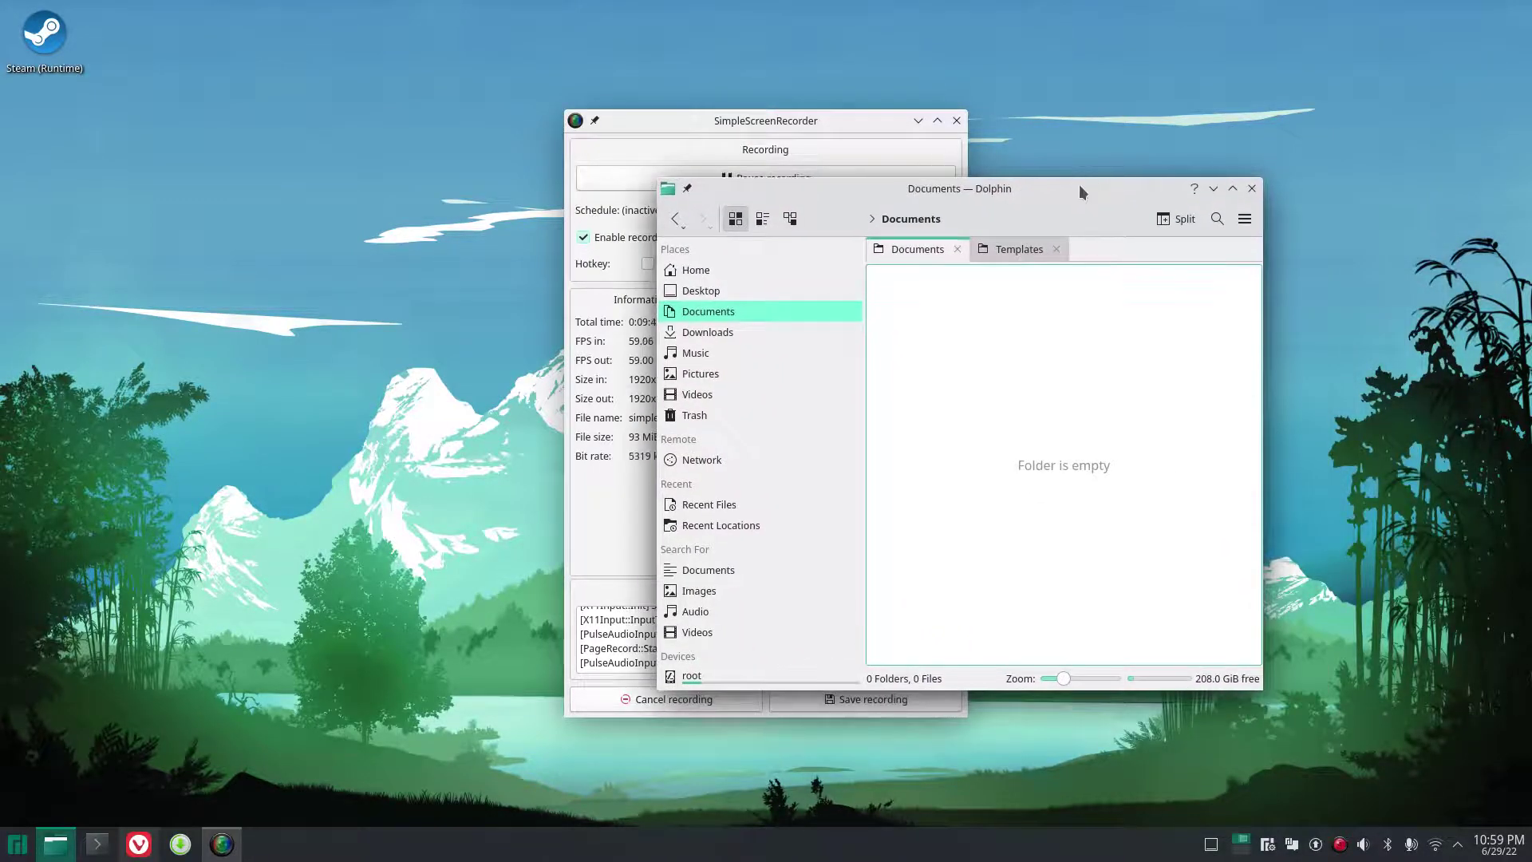
# Find flowblade in the full list of installed applications and try to launch it.
pyautogui.click(16, 844)
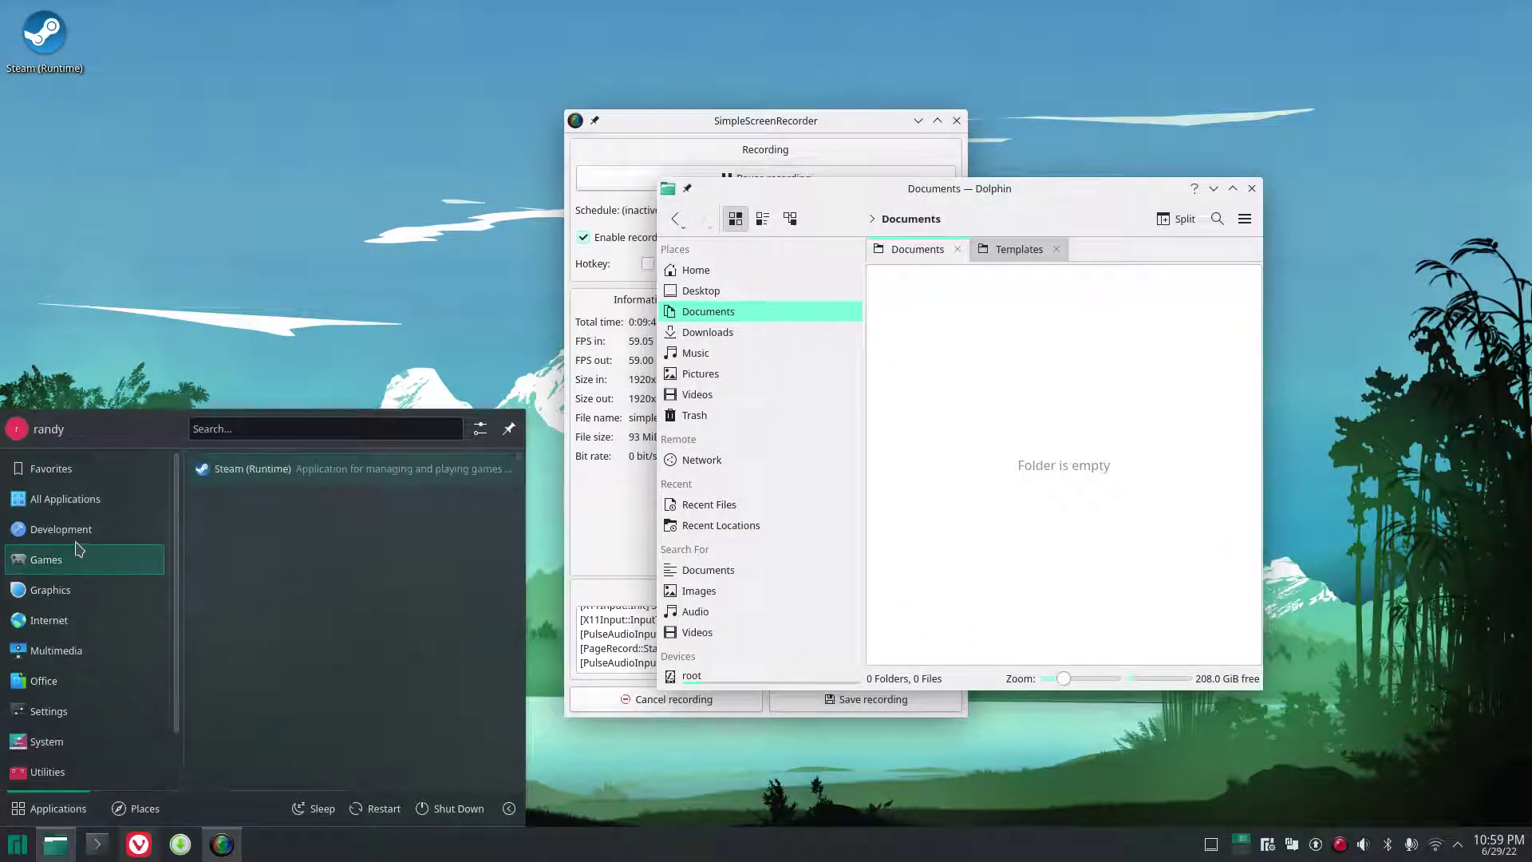
pyautogui.moveTo(88, 499)
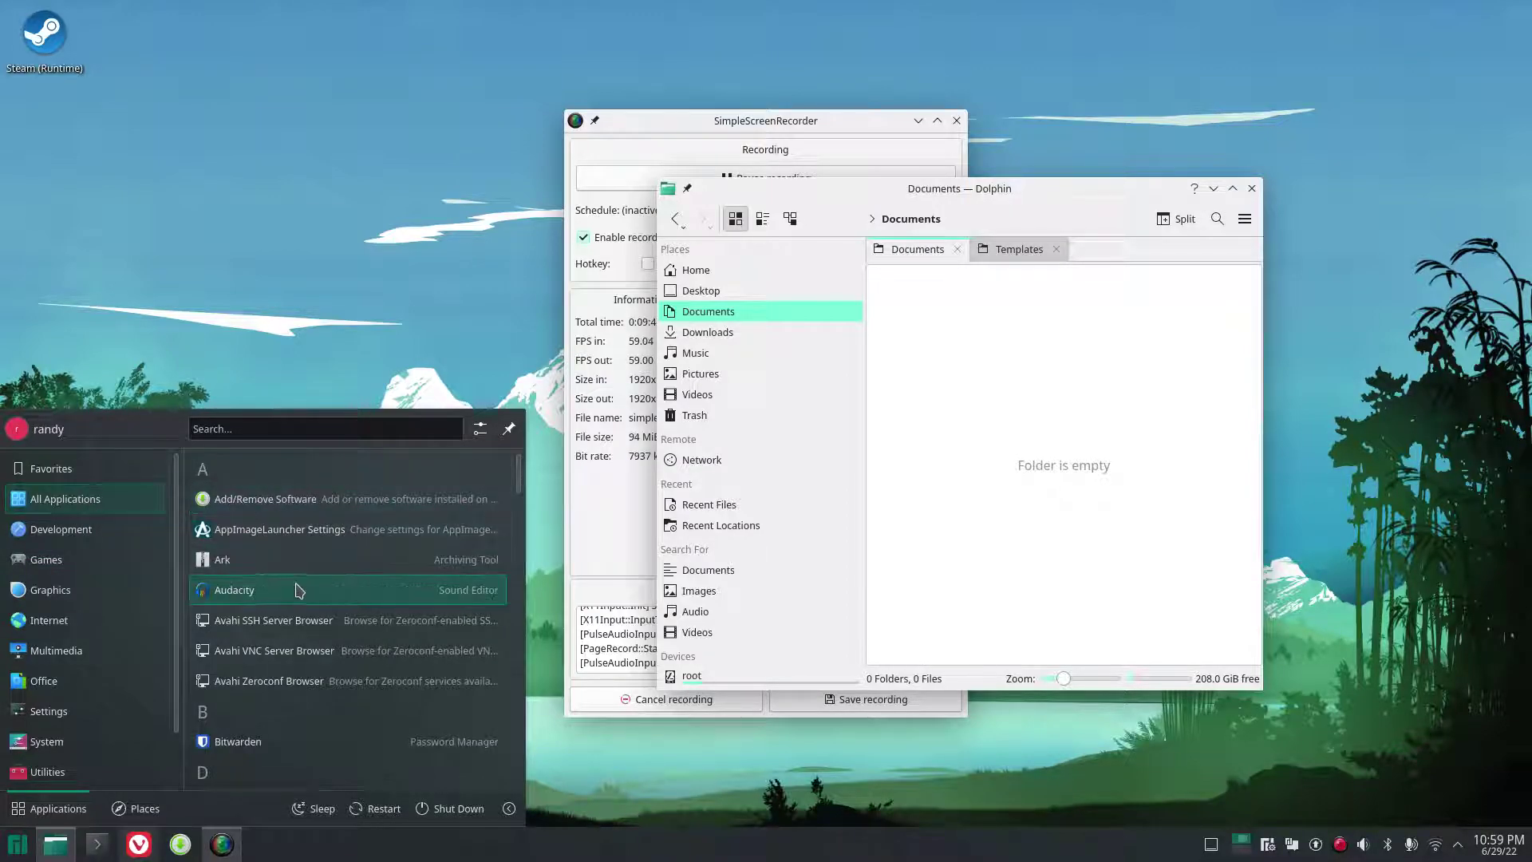
pyautogui.scroll(-3, 303, 661)
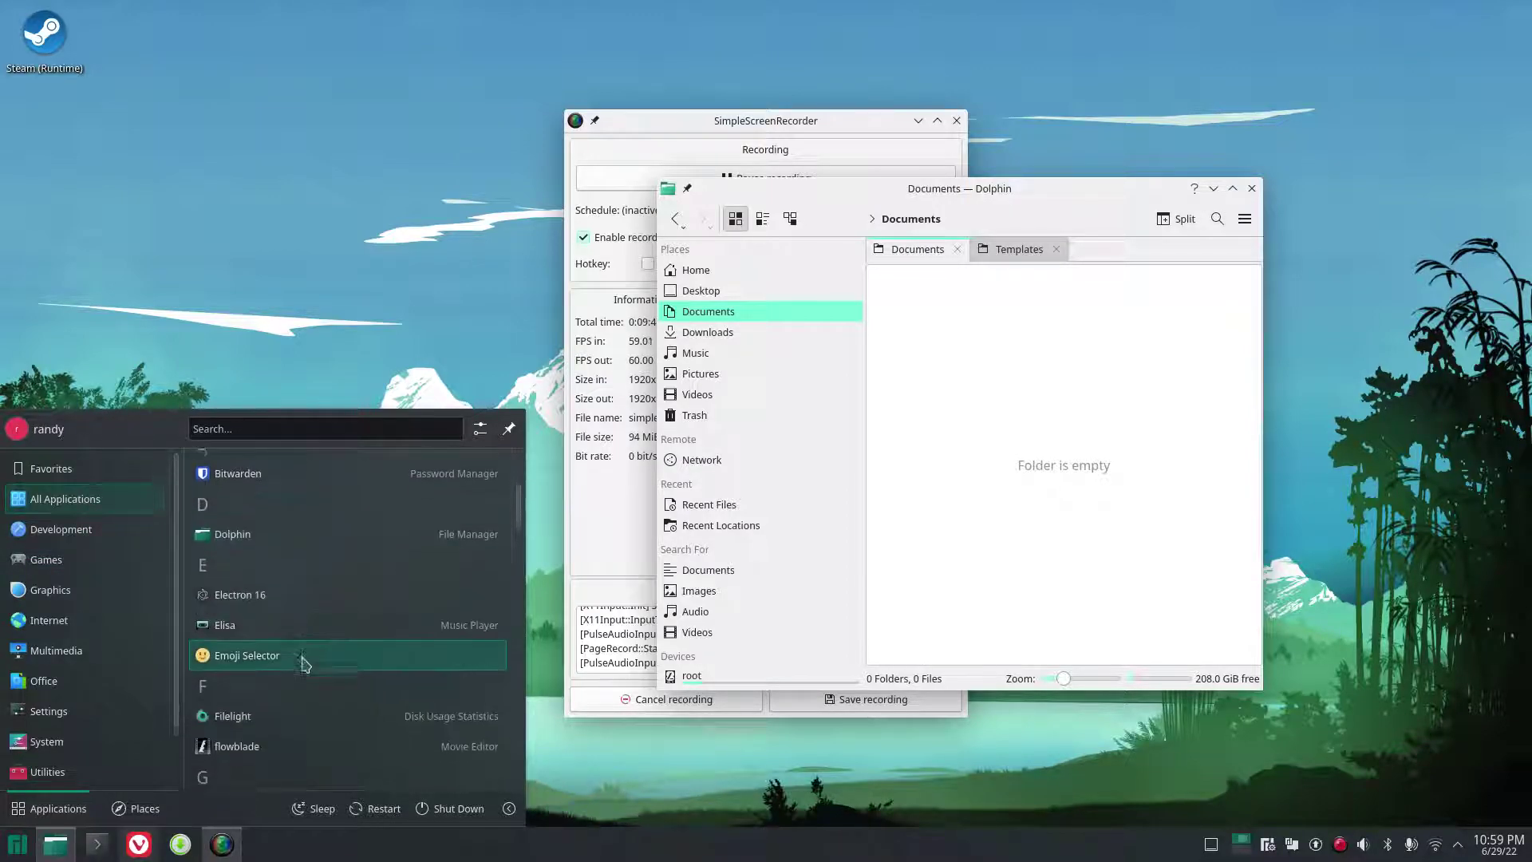
pyautogui.scroll(-2, 303, 664)
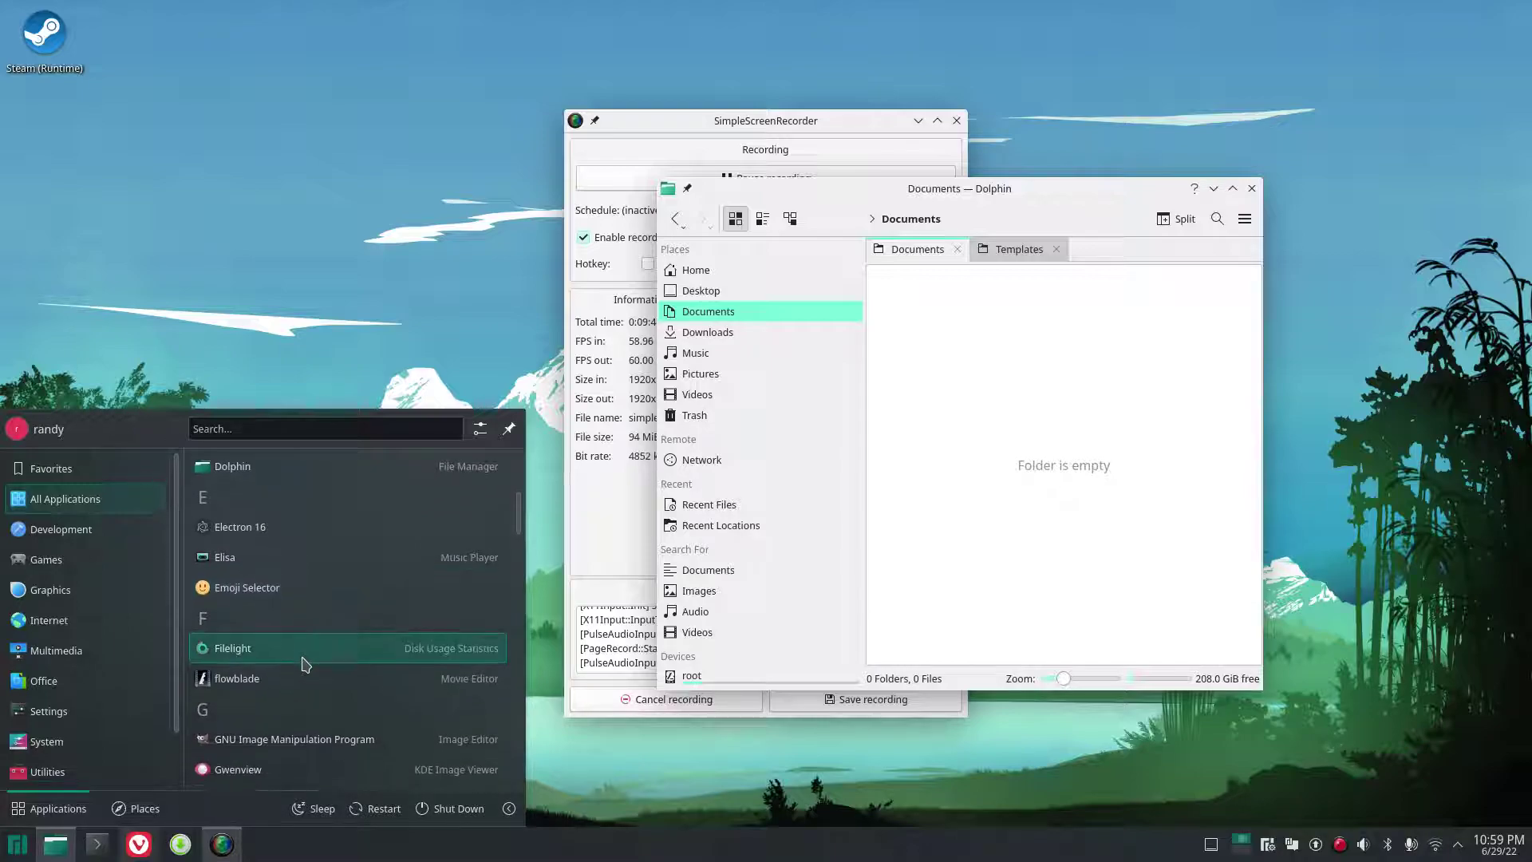
pyautogui.scroll(-2, 303, 663)
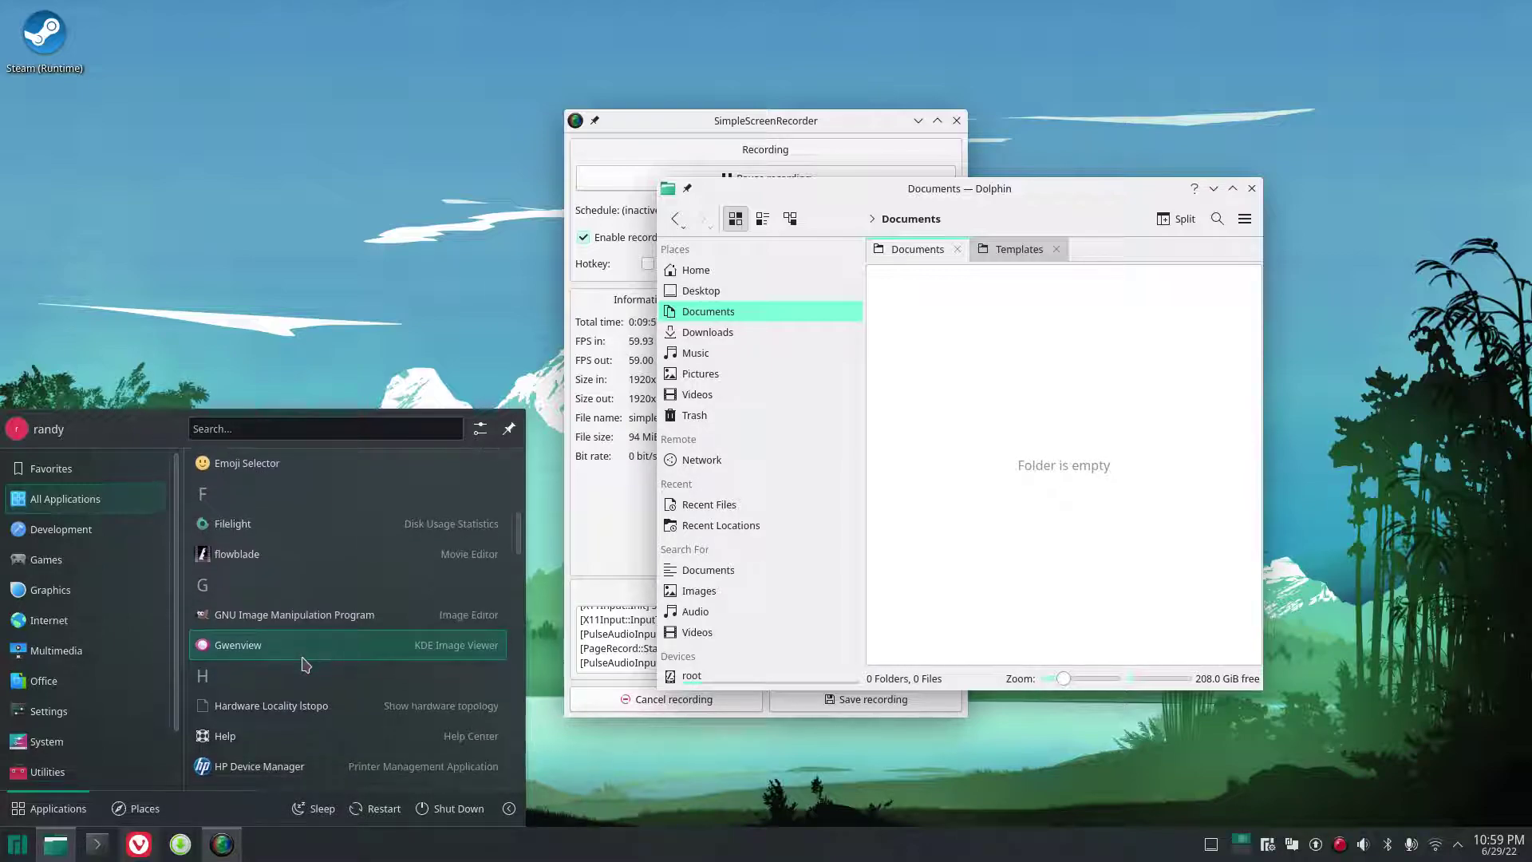
pyautogui.click(264, 552)
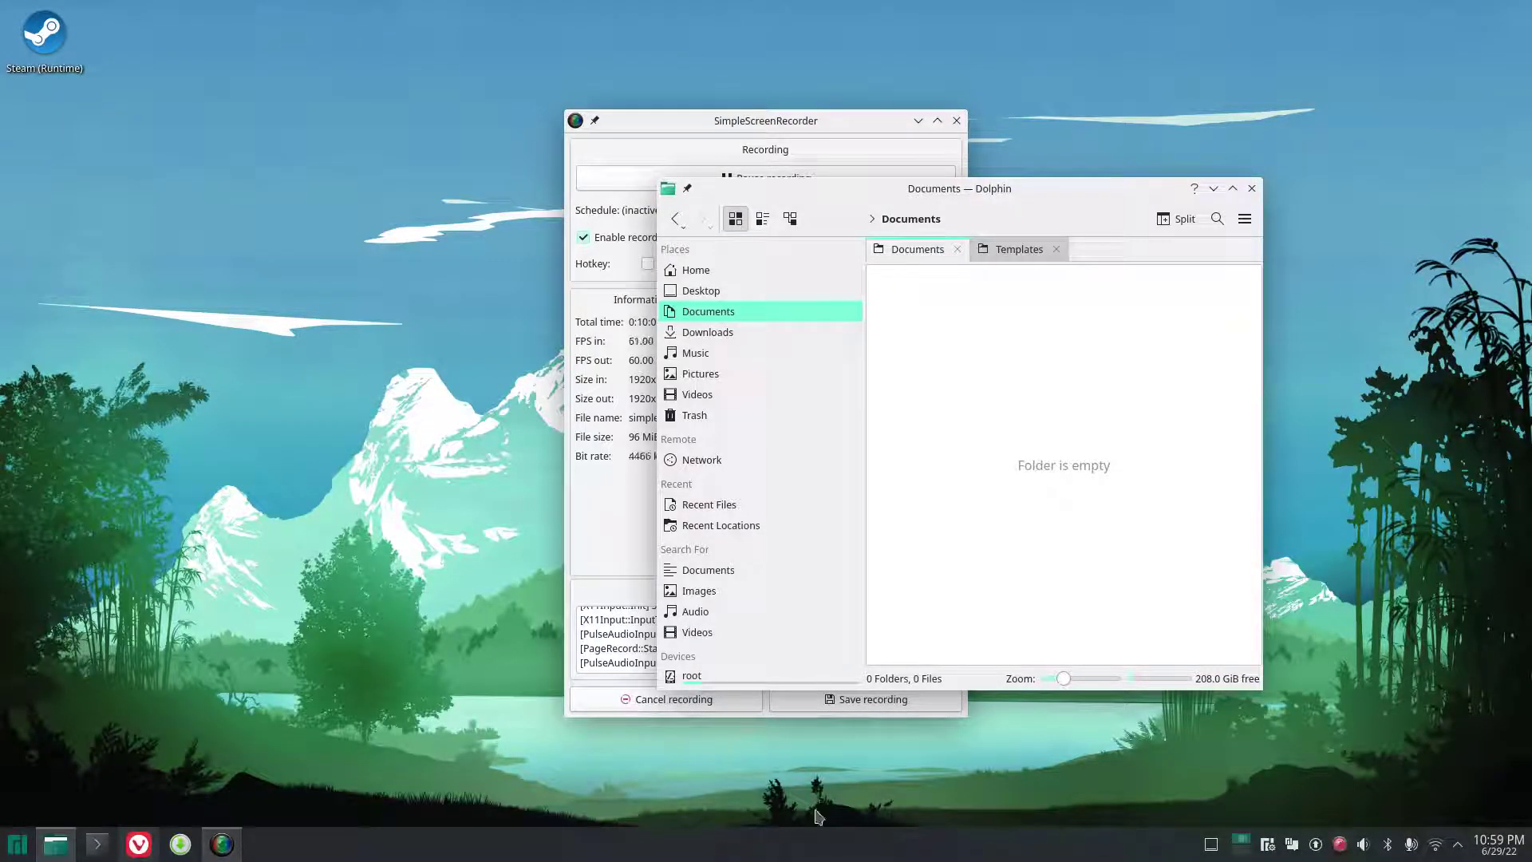
# Search the application launcher for "flow" and try once more to start the flowblade movie editor.
pyautogui.click(17, 844)
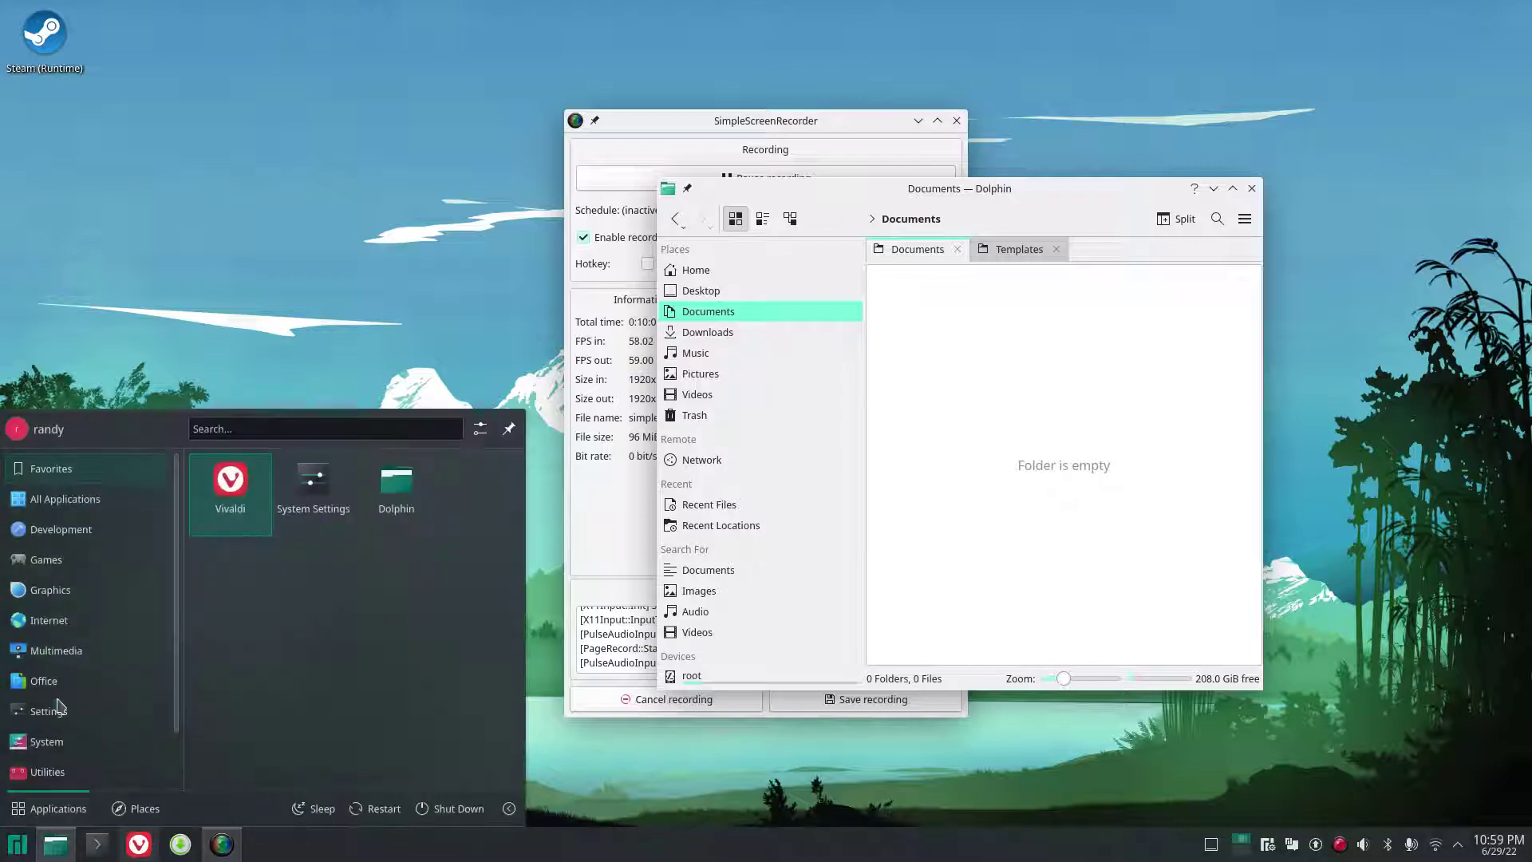
pyautogui.scroll(-1, 111, 723)
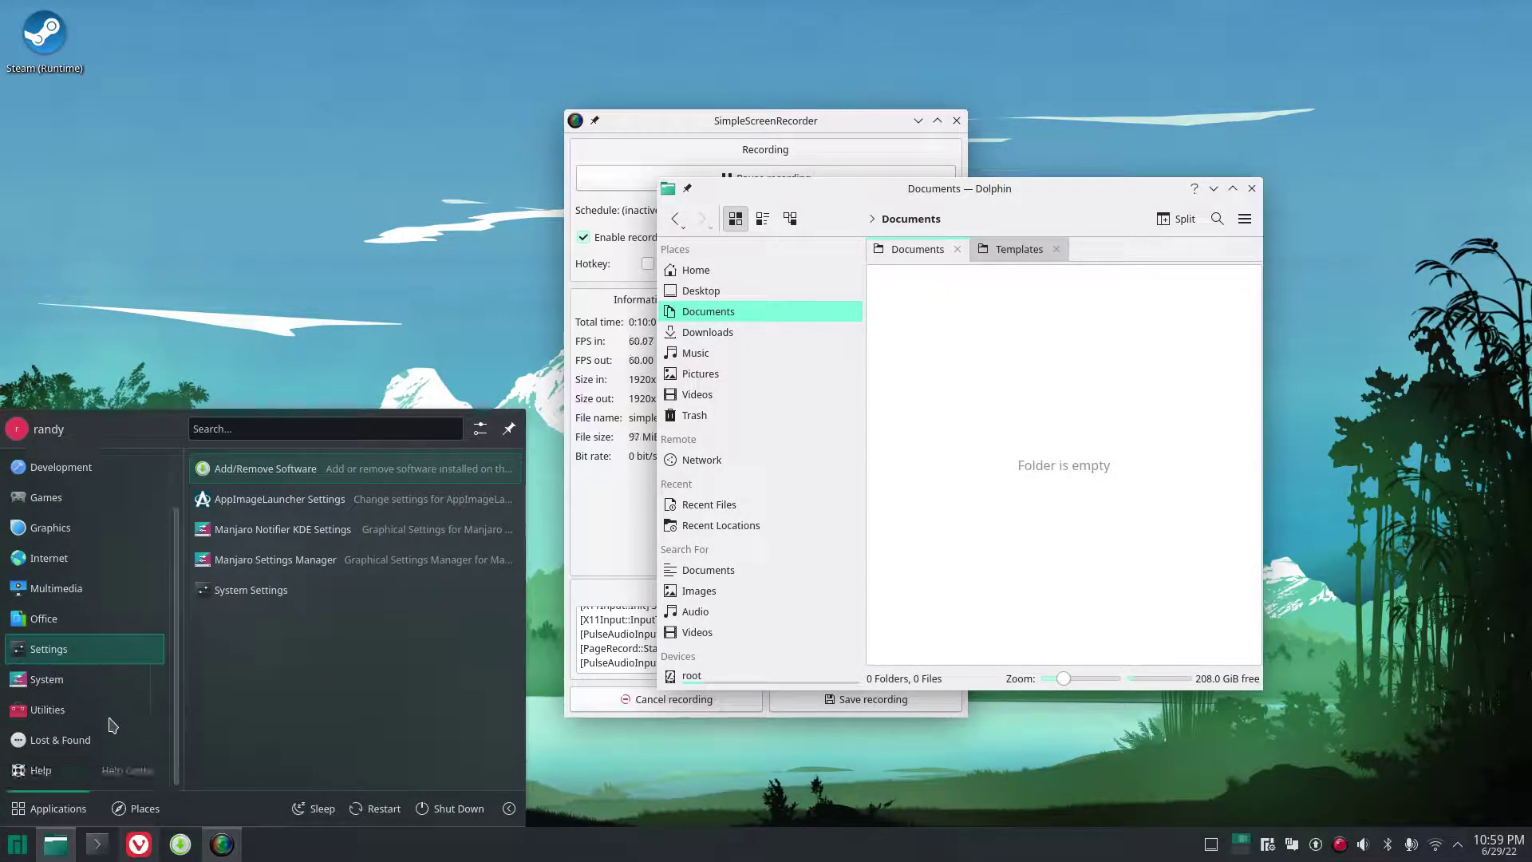
pyautogui.write('flow')
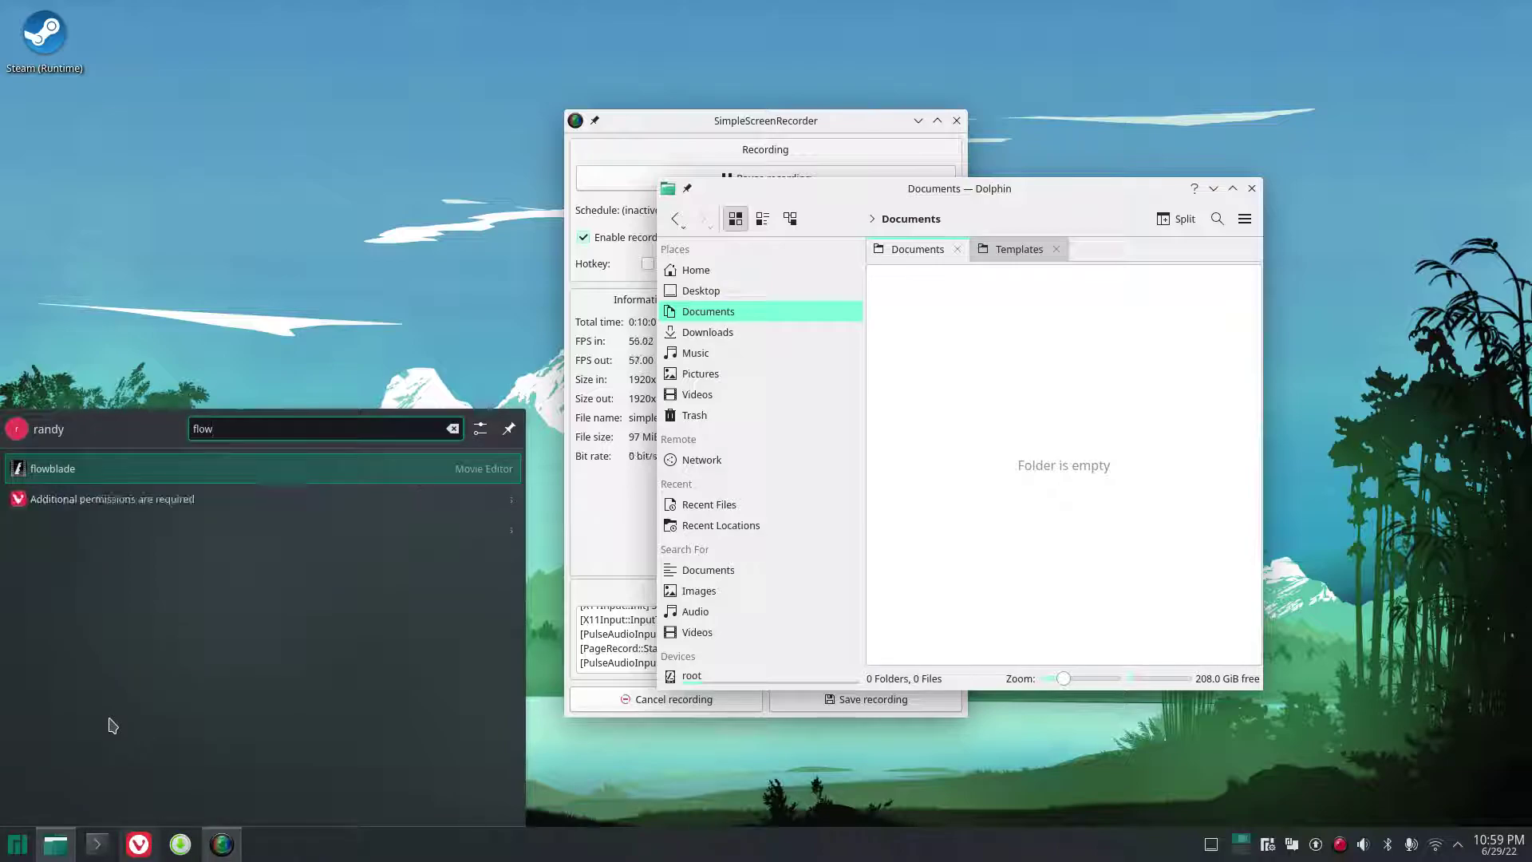
pyautogui.press('Return')
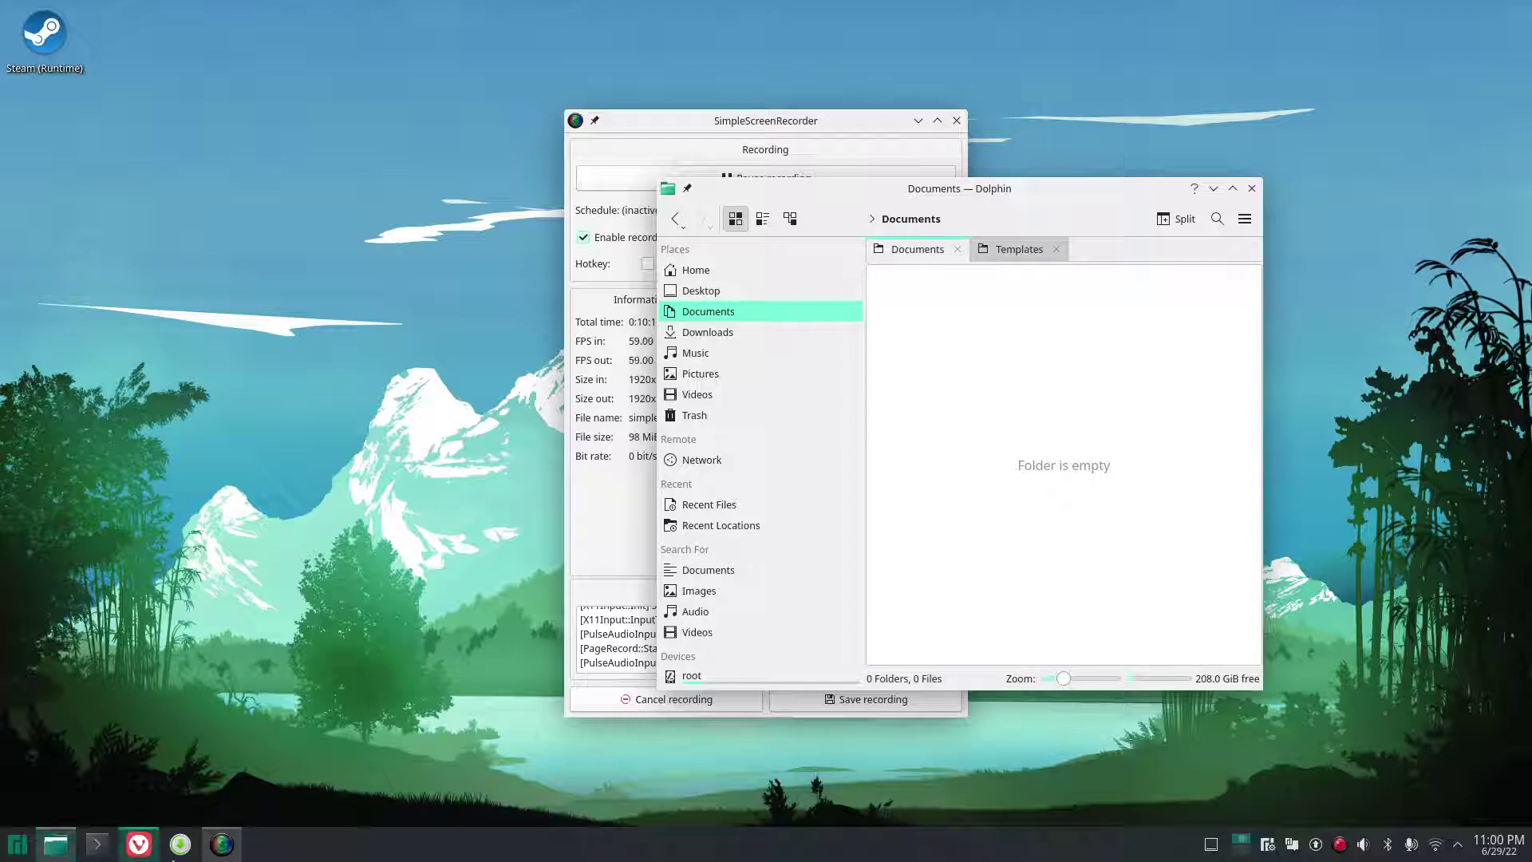
# Switch to Add/Remove Software and uninstall the official repository version of Flowblade, authorizing the removal with the account password.
pyautogui.click(190, 854)
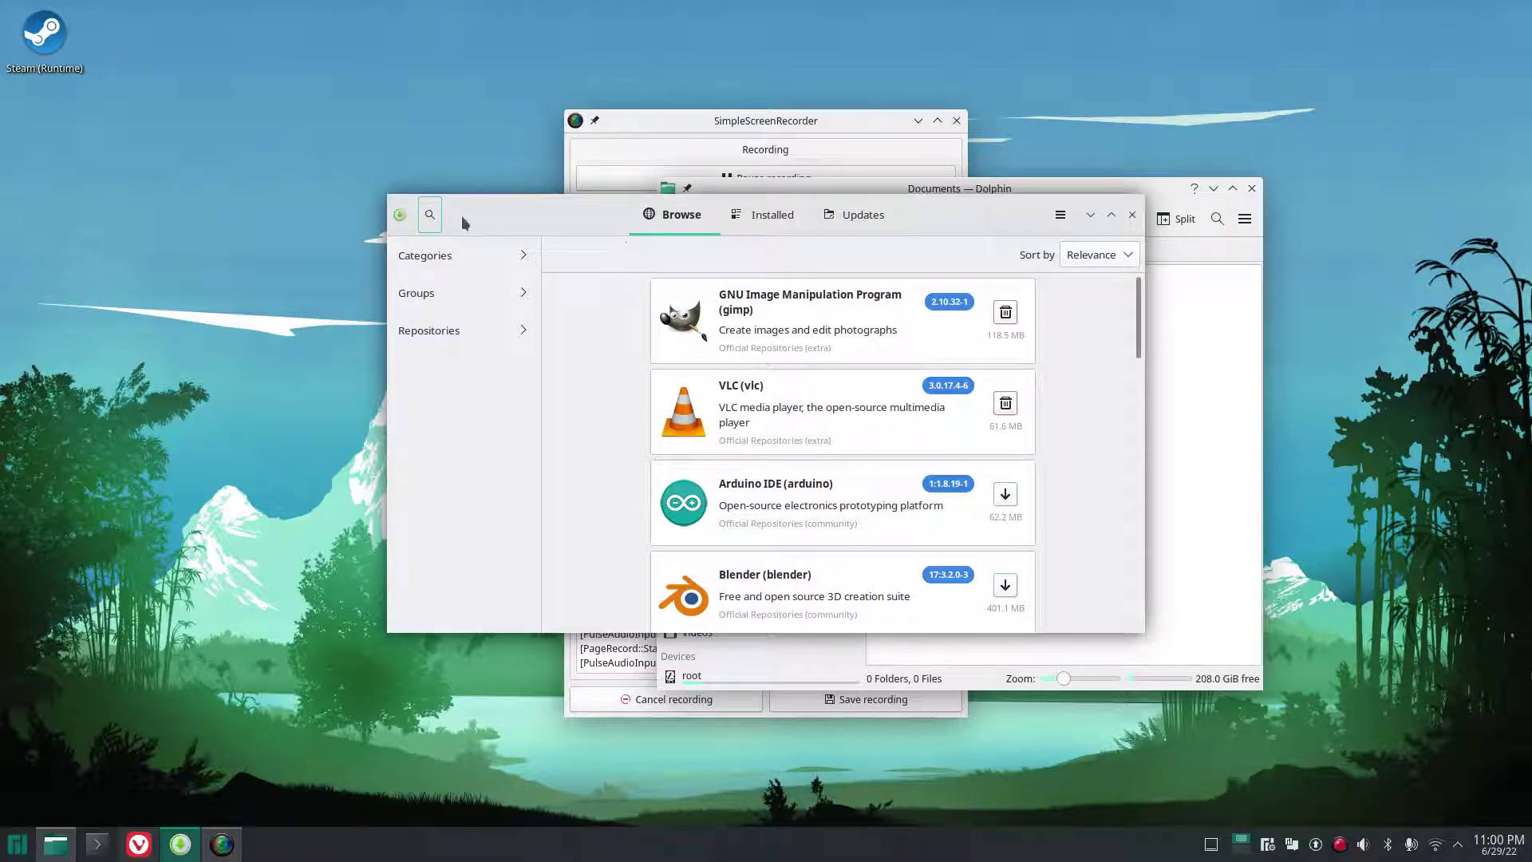
pyautogui.write('flowbl')
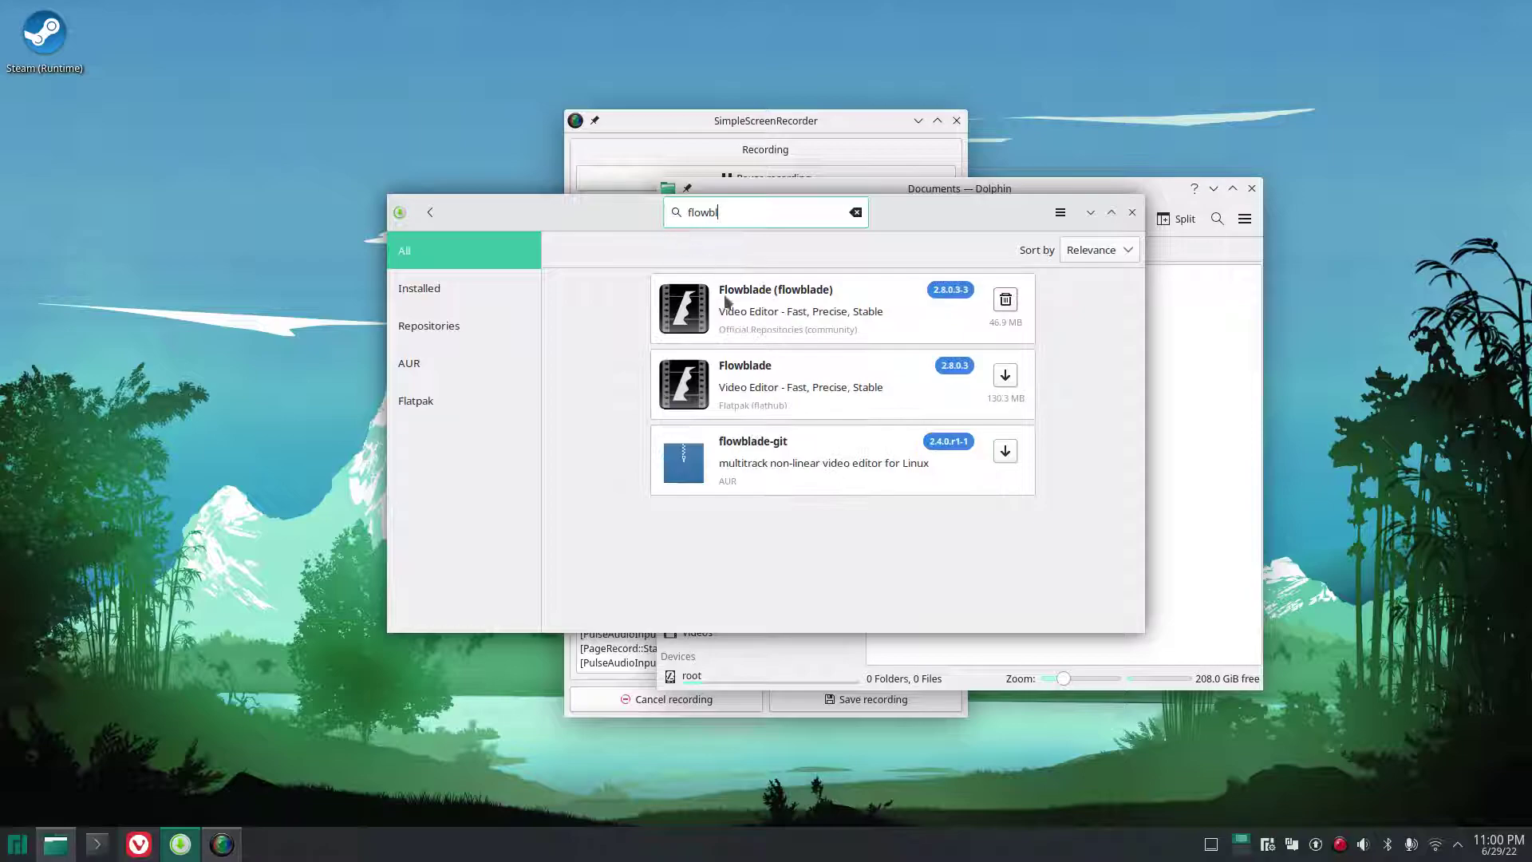
pyautogui.click(1006, 302)
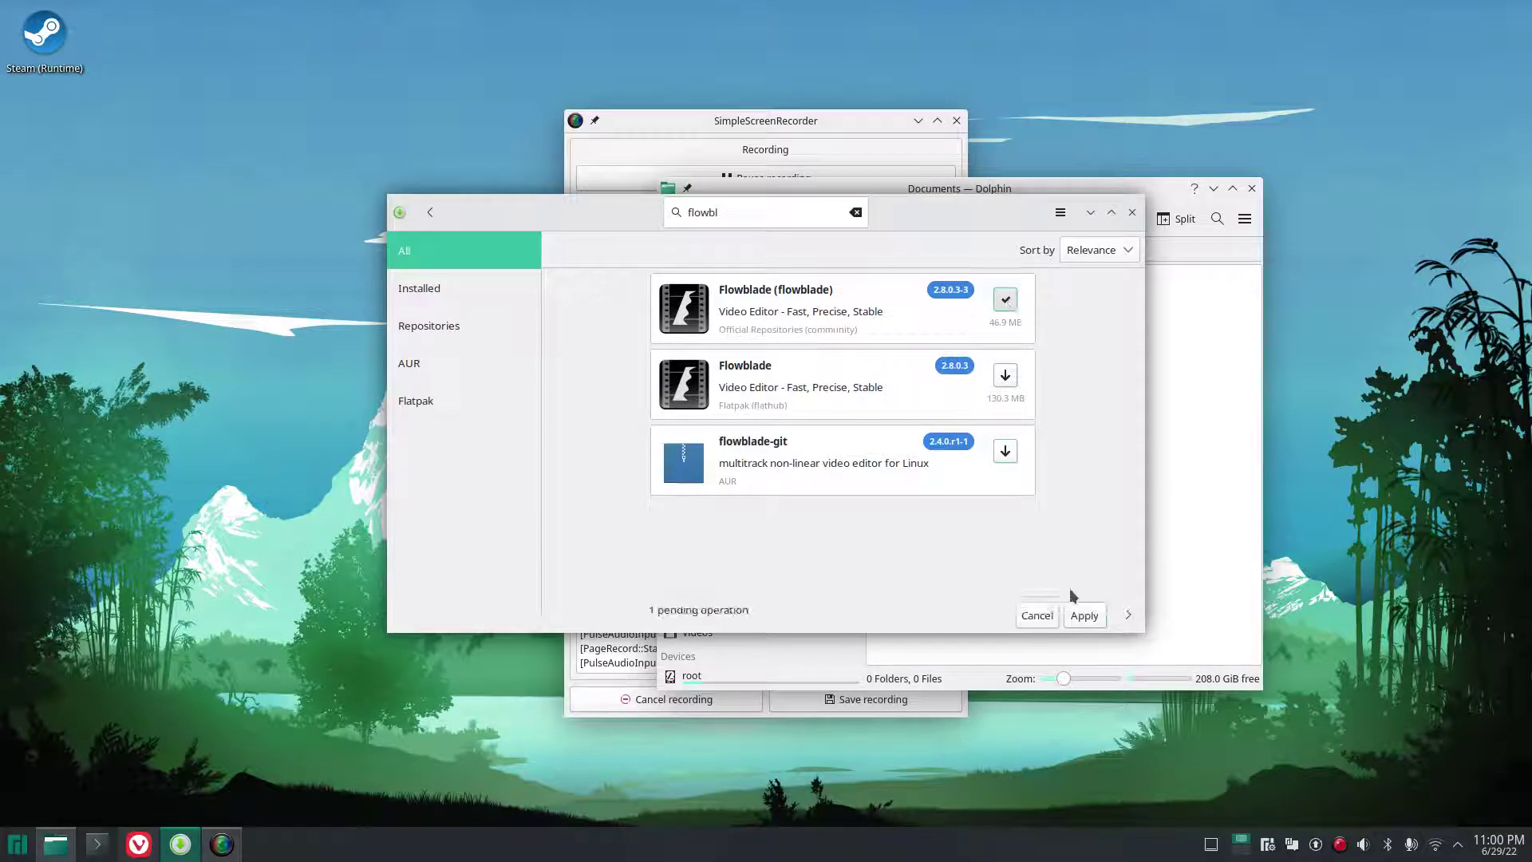
pyautogui.click(1085, 615)
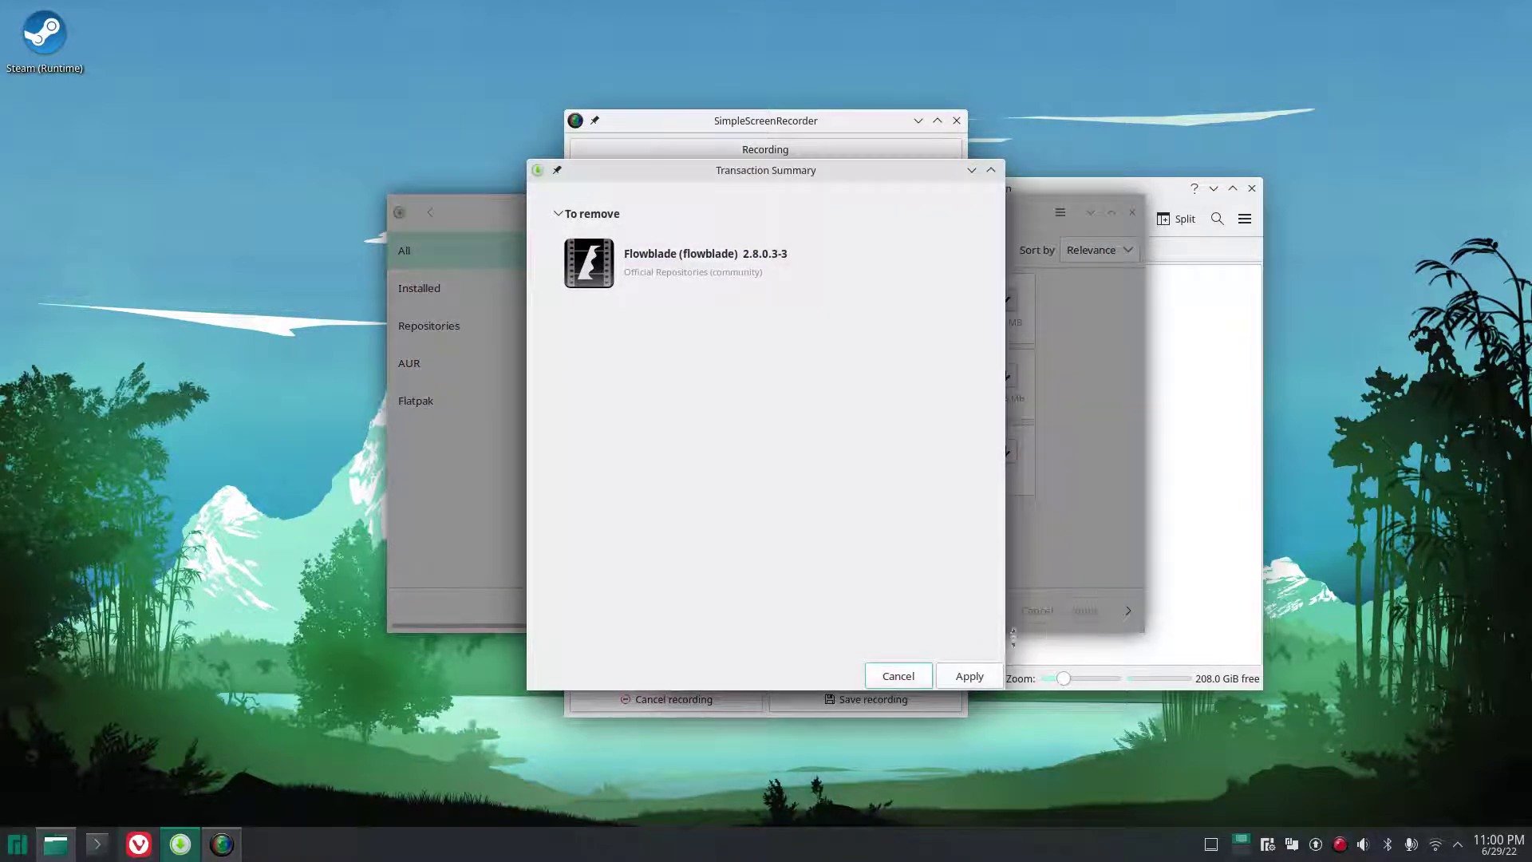
pyautogui.click(970, 676)
pyautogui.write('**********')
pyautogui.press('Return')
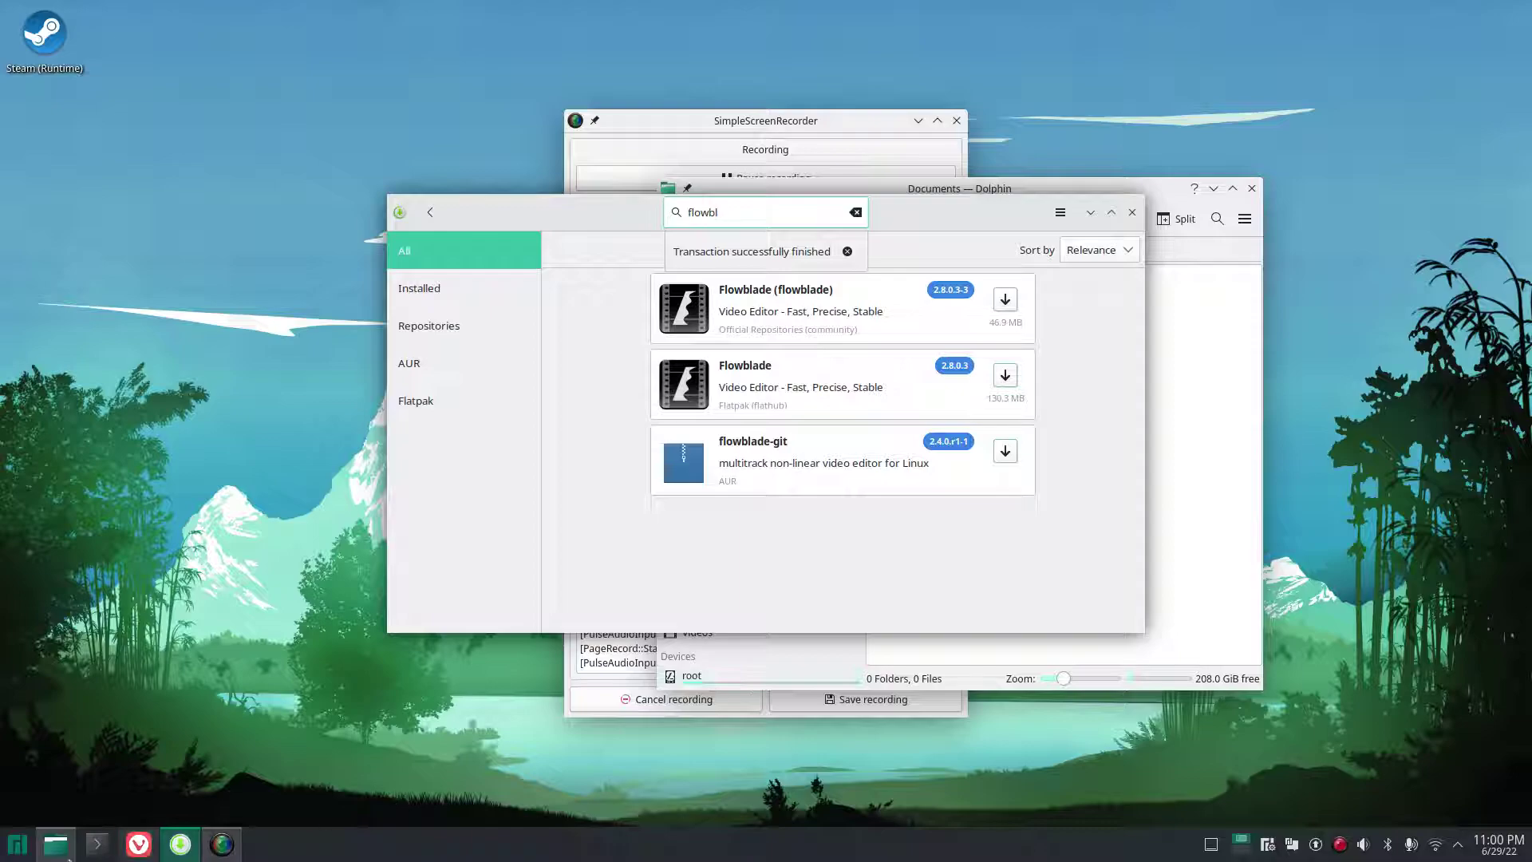
# Search the application launcher for "flow" to check whether Flowblade is still installed.
pyautogui.click(17, 844)
pyautogui.write('flow')
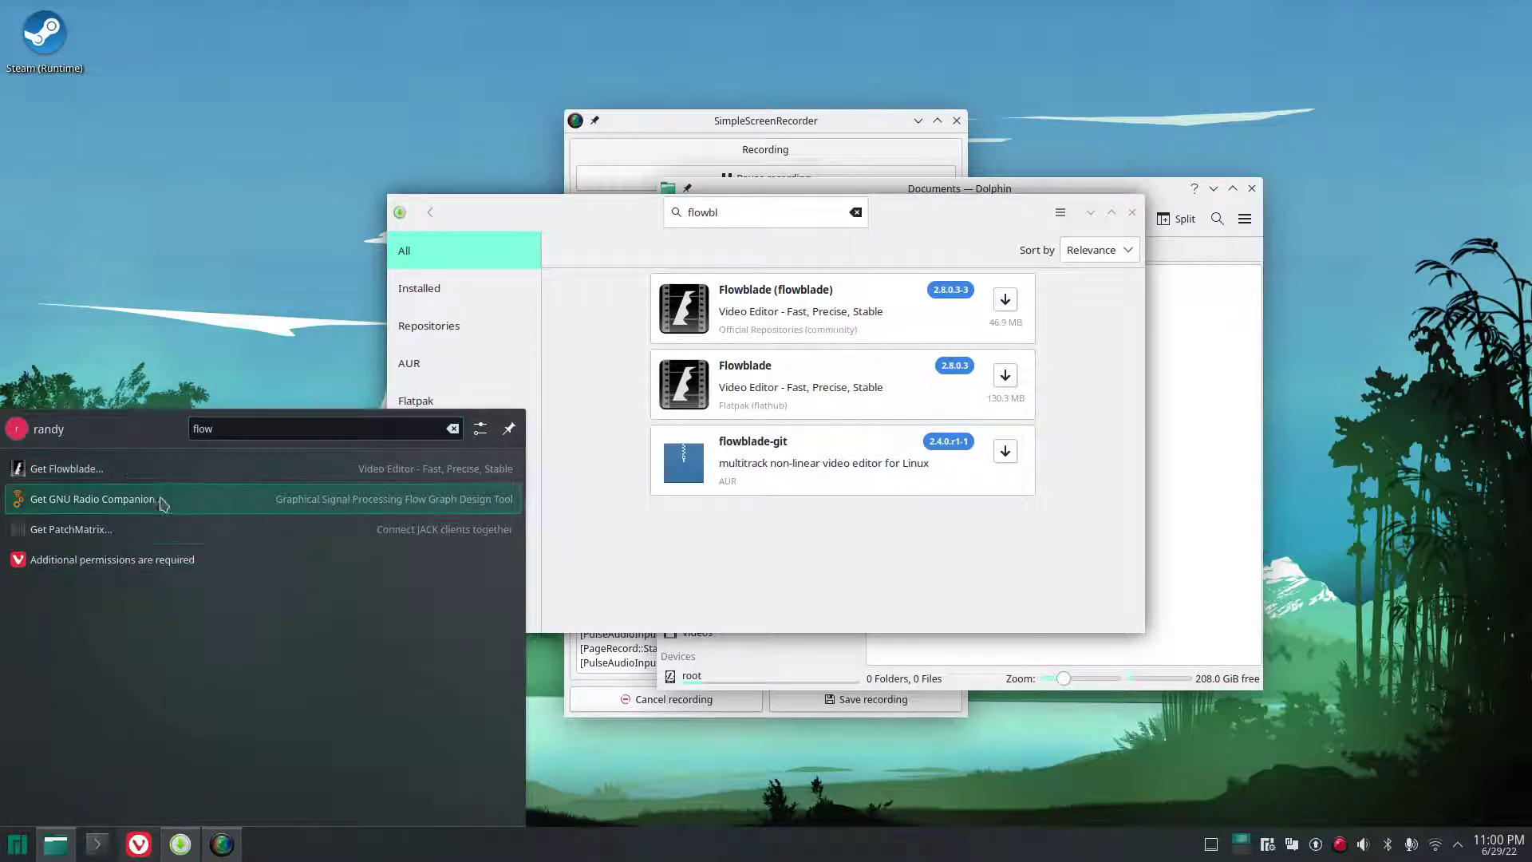
pyautogui.click(202, 357)
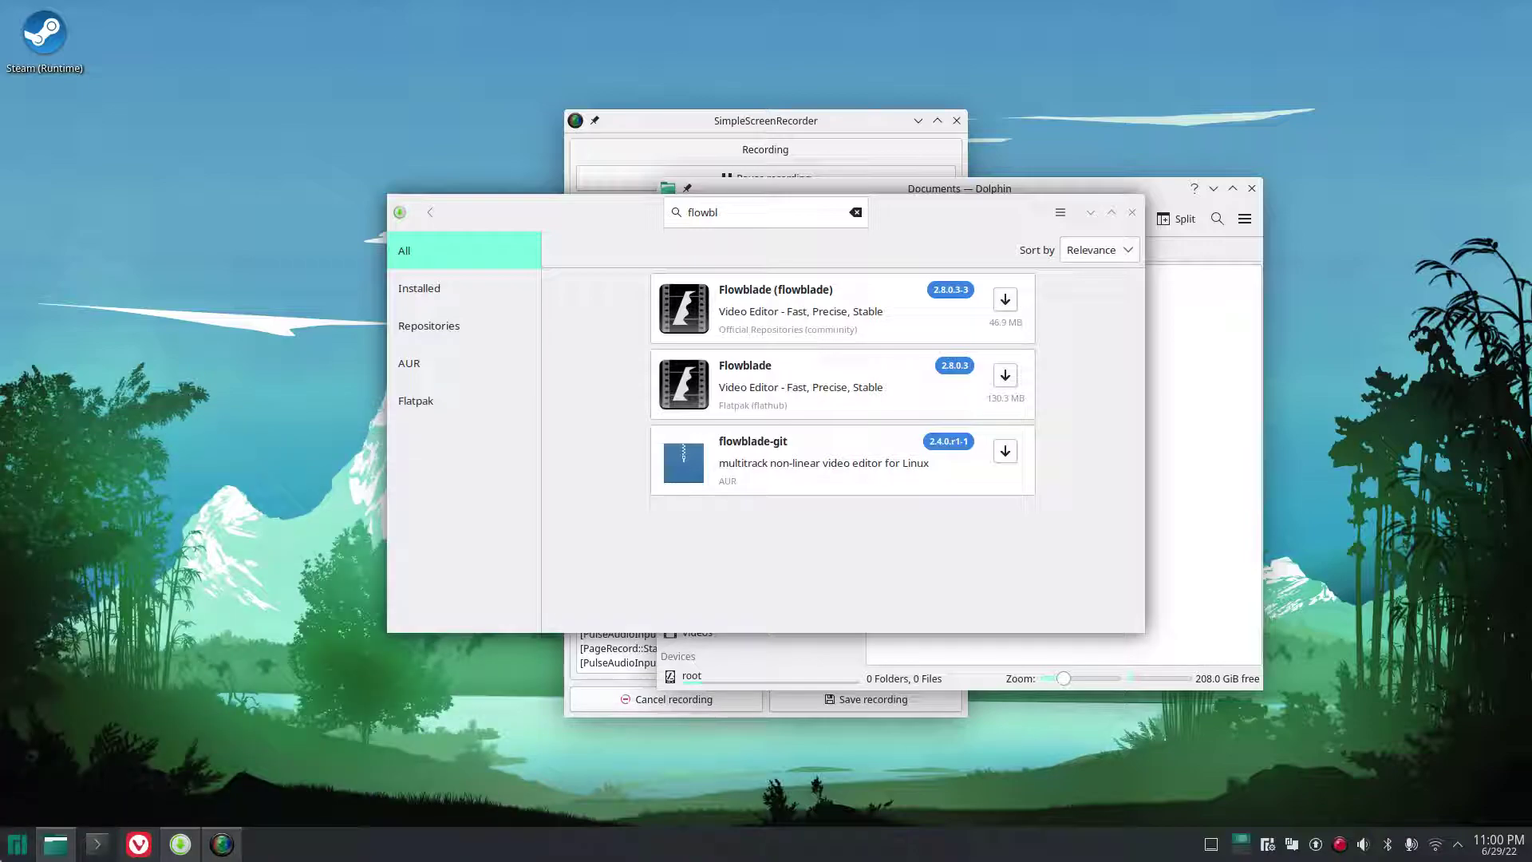
# Search Add/Remove Software for "piti" and install Pitivi from the official community repository with its required dependencies.
pyautogui.doubleClick(761, 214)
pyautogui.write('pt')
pyautogui.press('BackSpace')
pyautogui.write('iti')
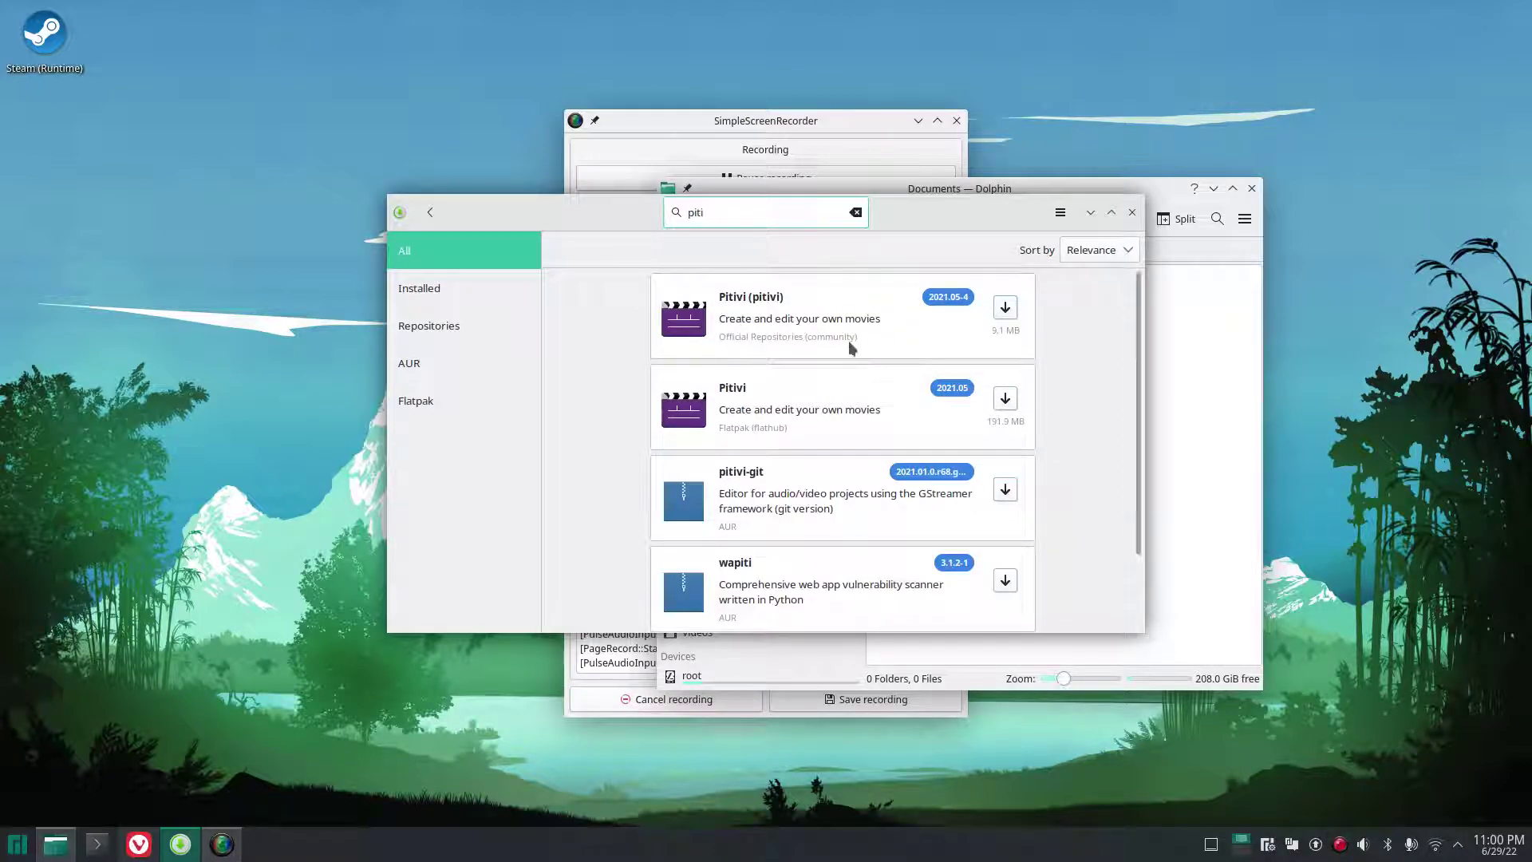
pyautogui.click(1005, 308)
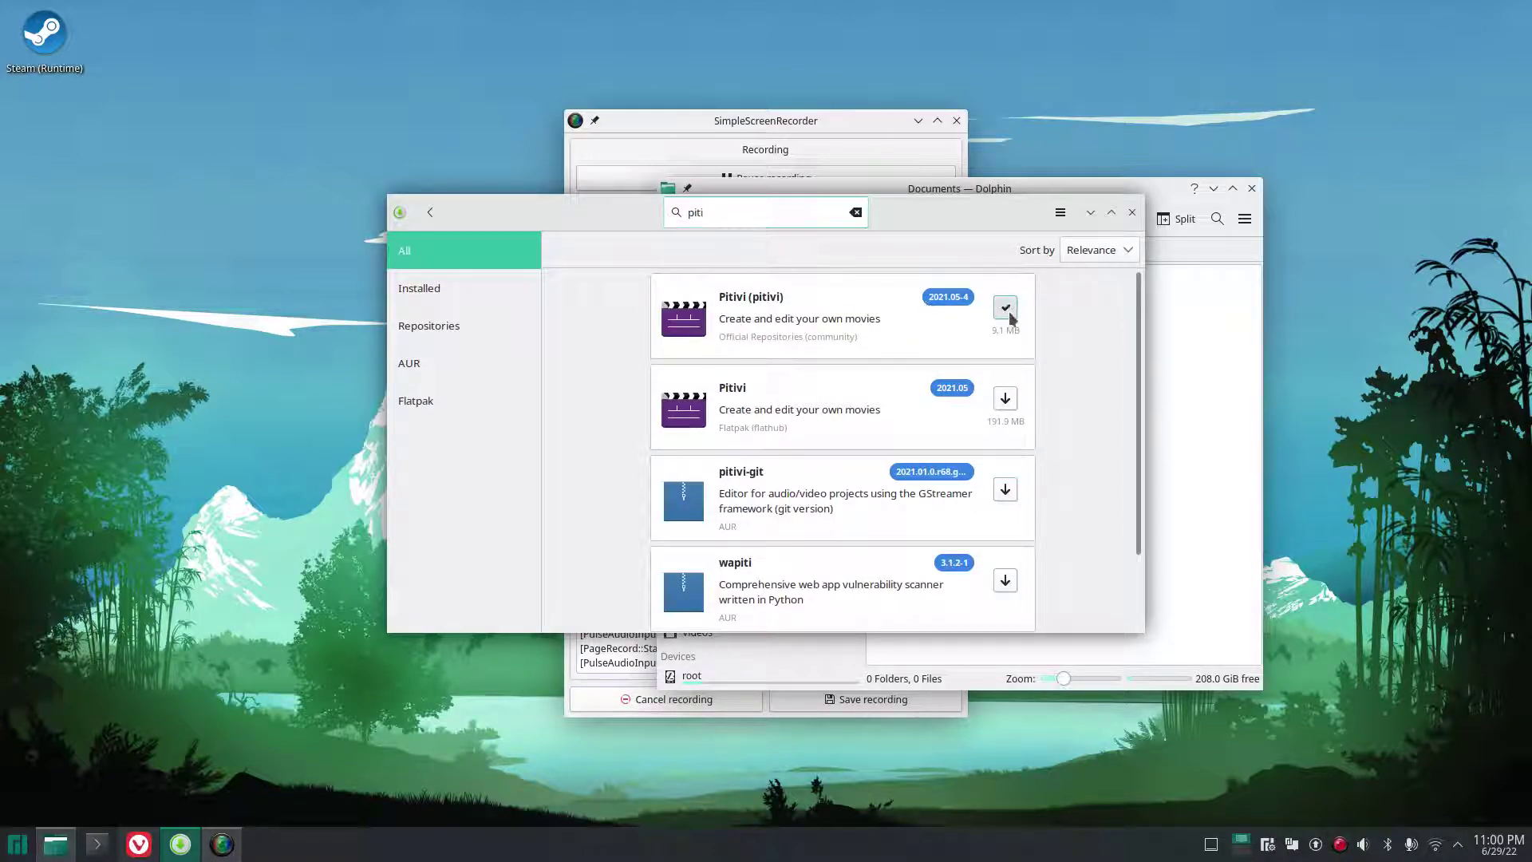
pyautogui.click(1086, 613)
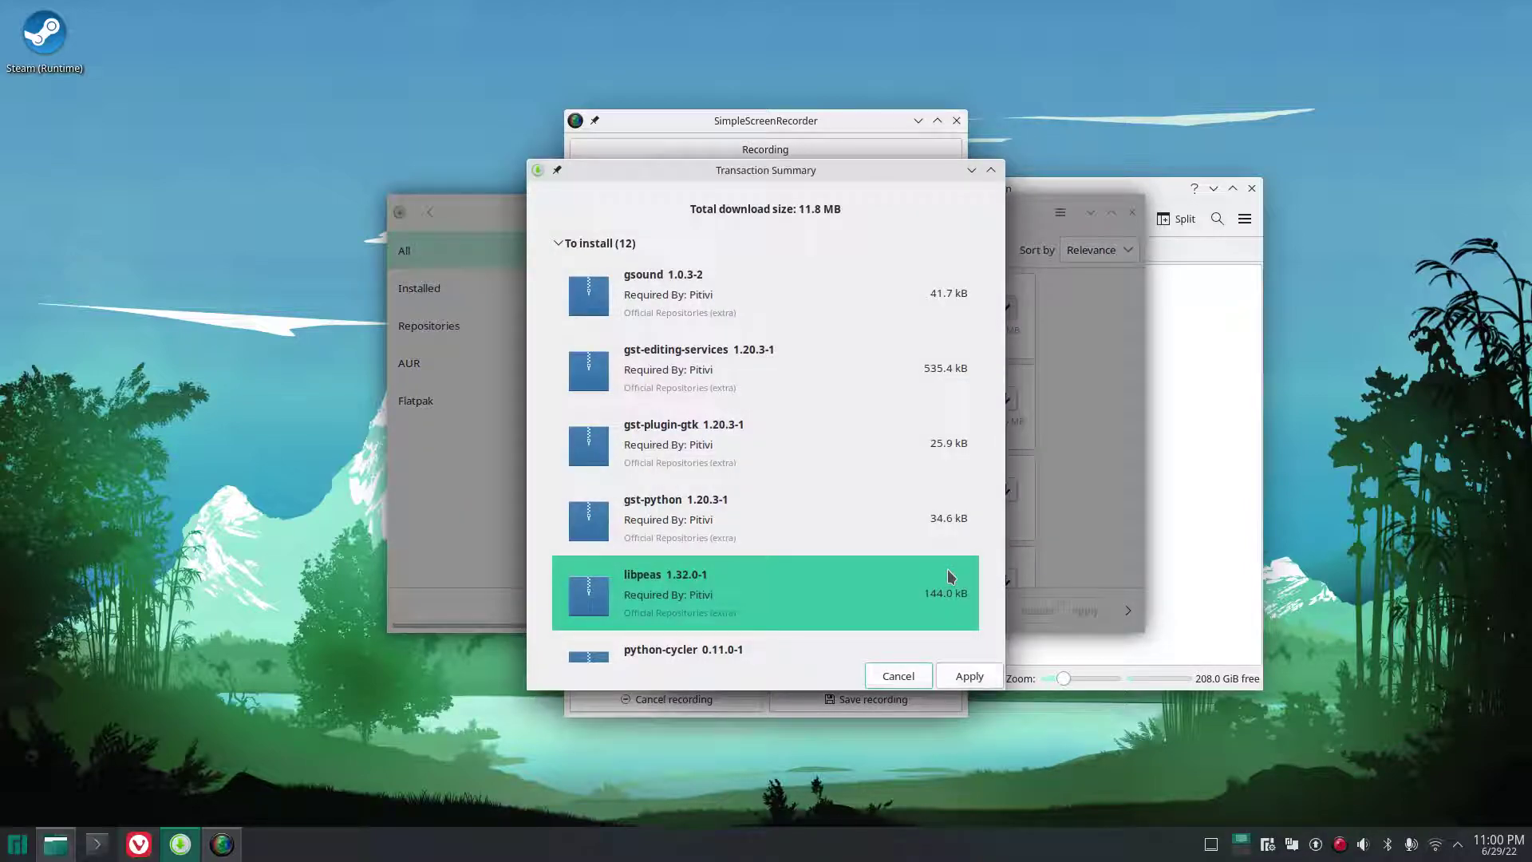
pyautogui.click(956, 672)
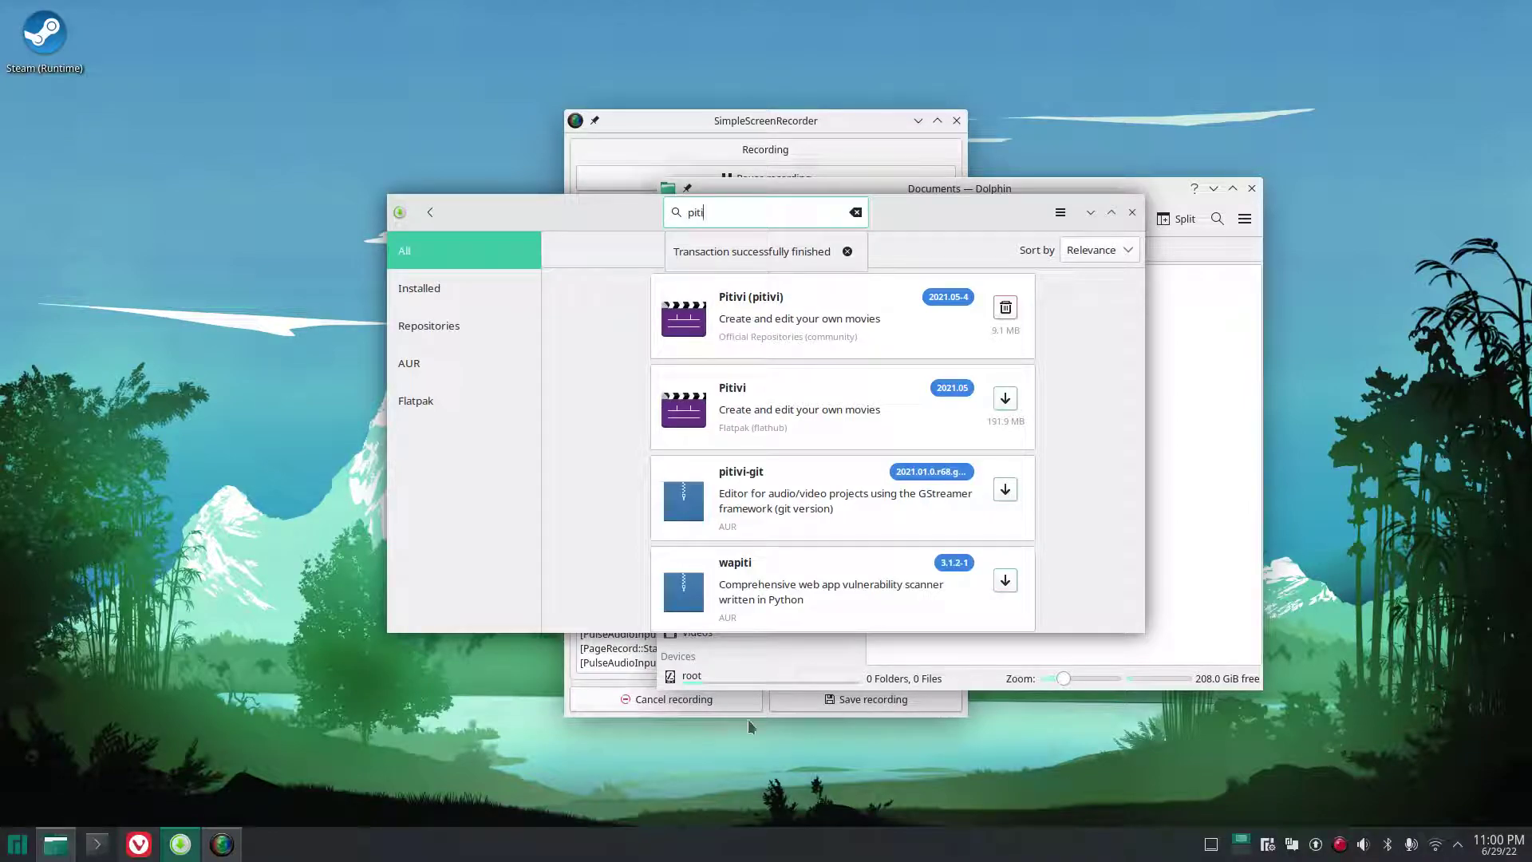
# Launch Pitivi with a new blank project to view its editing workspace, and close the editor.
pyautogui.press('super')
pyautogui.write('piti')
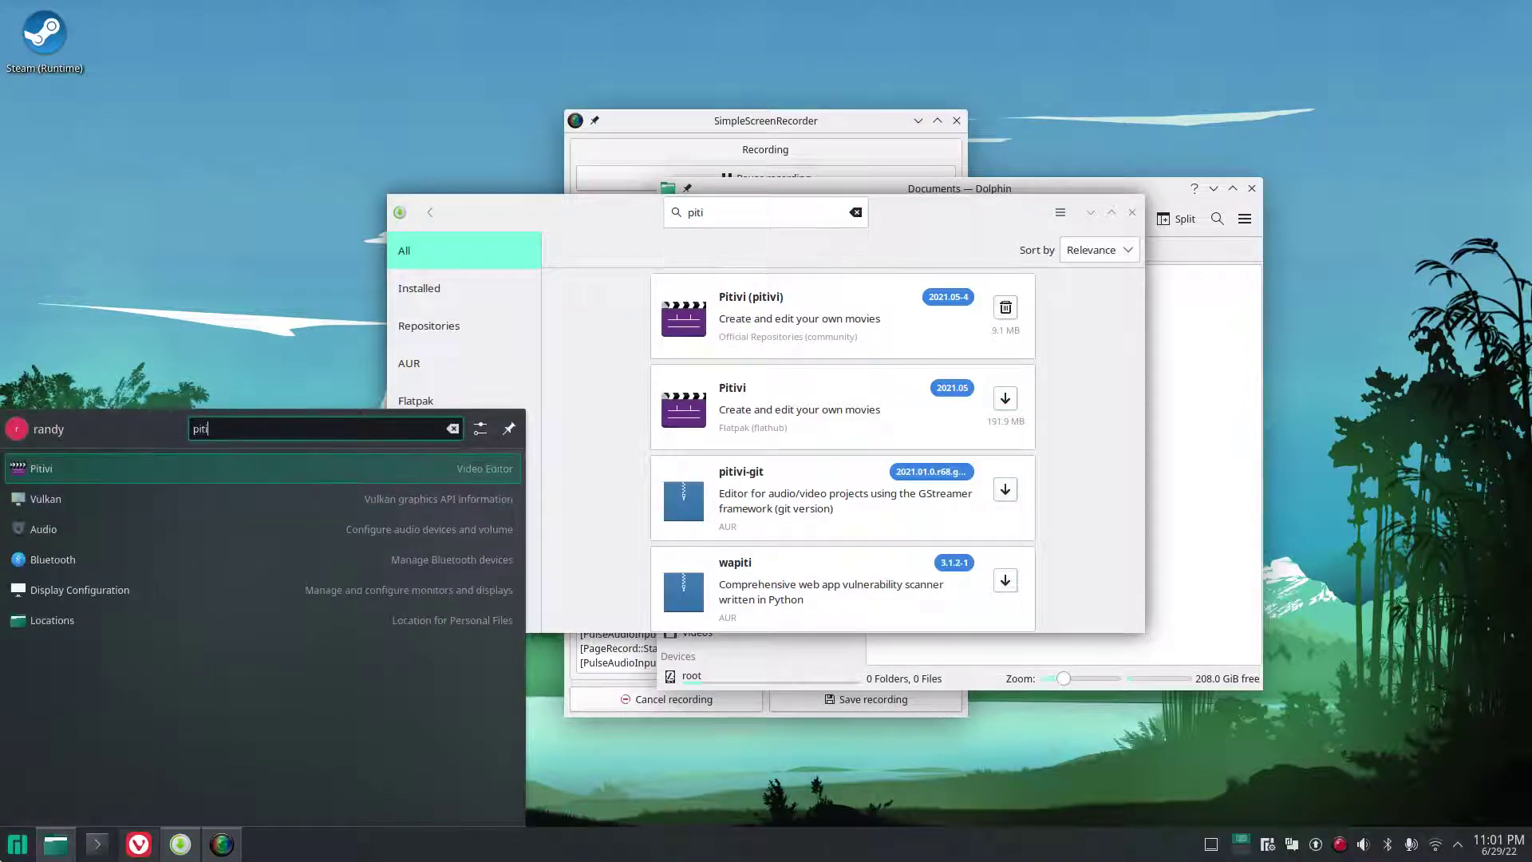
pyautogui.press('Return')
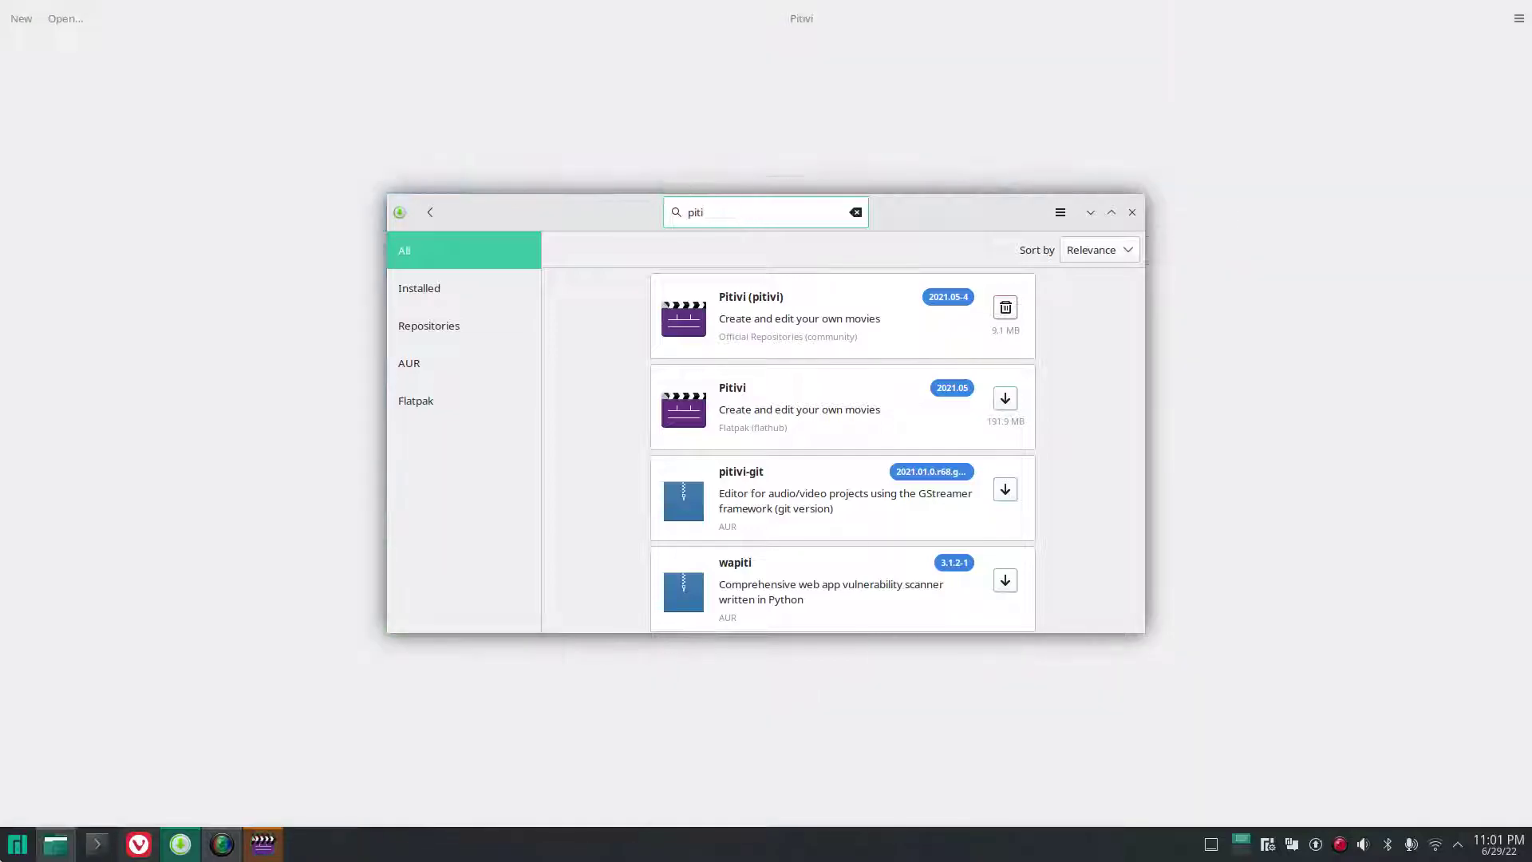
pyautogui.click(1091, 210)
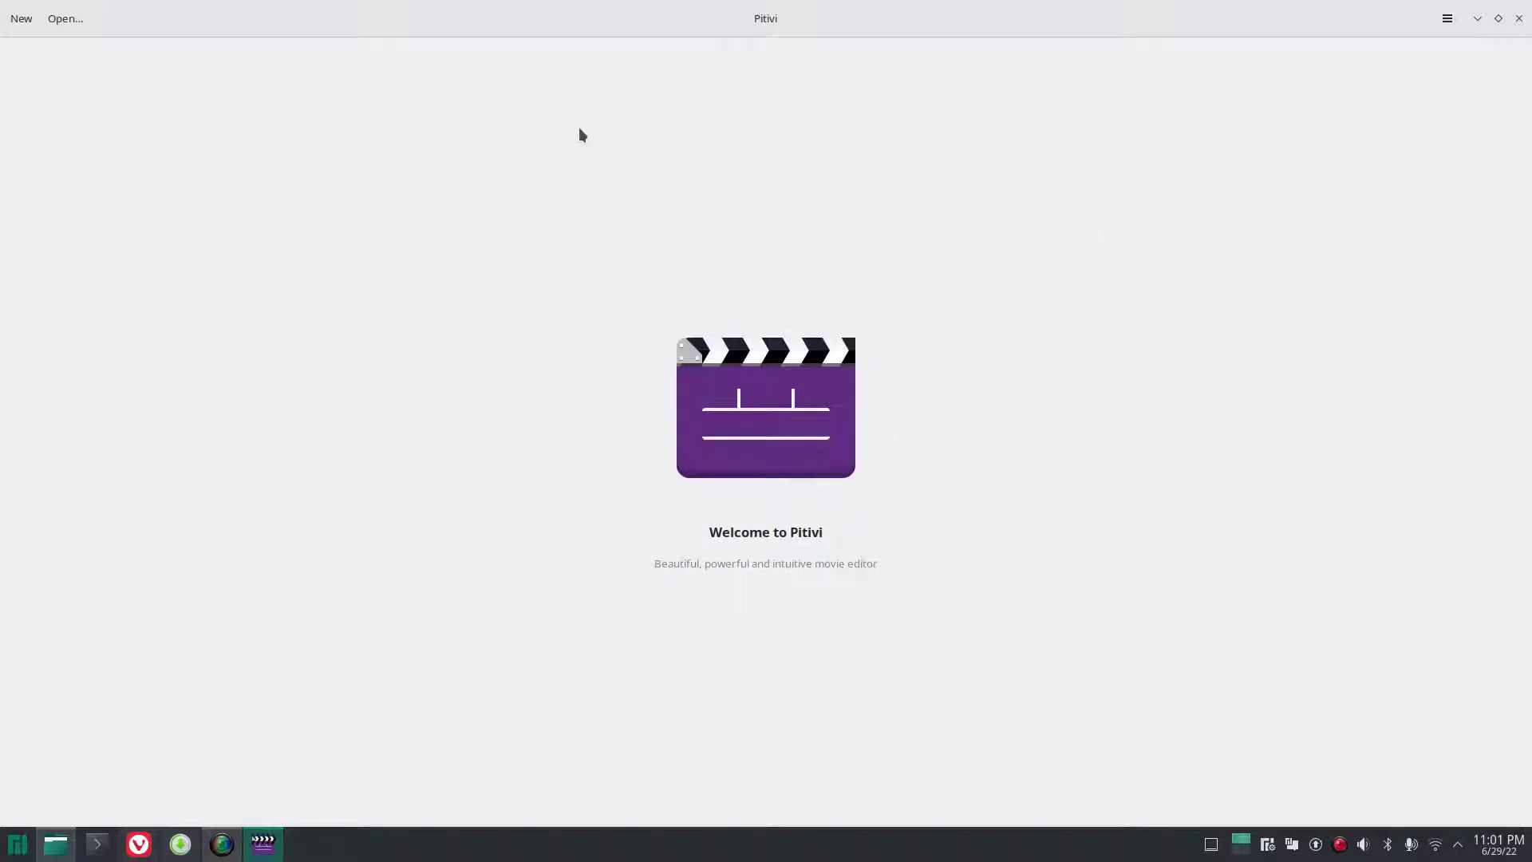
pyautogui.click(35, 21)
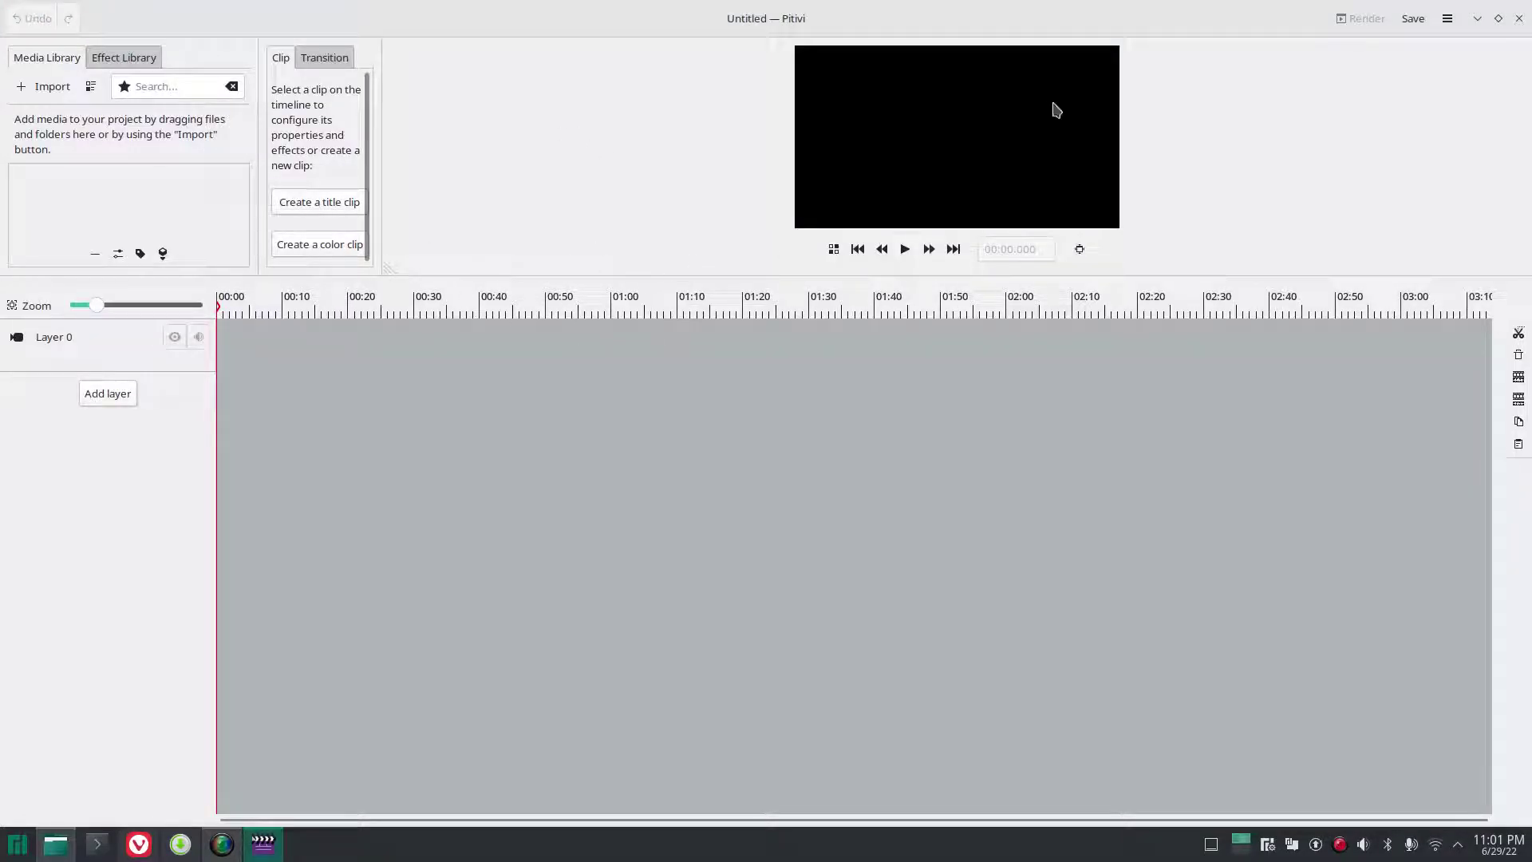
pyautogui.click(1520, 20)
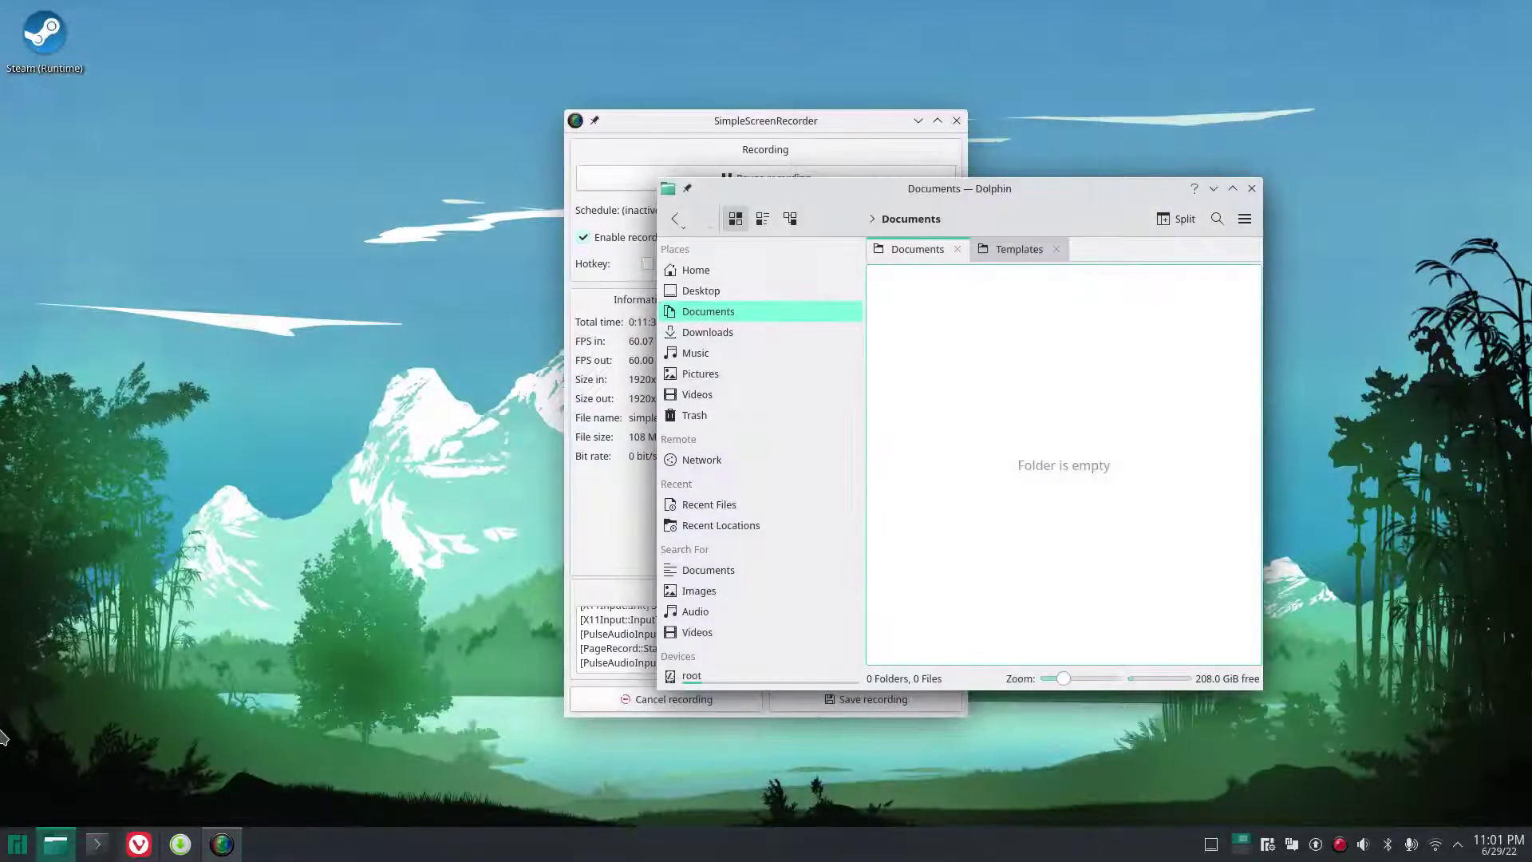
# Browse the application launcher's categories and launch ONLYOFFICE Desktop Editors from the Office group.
pyautogui.click(12, 853)
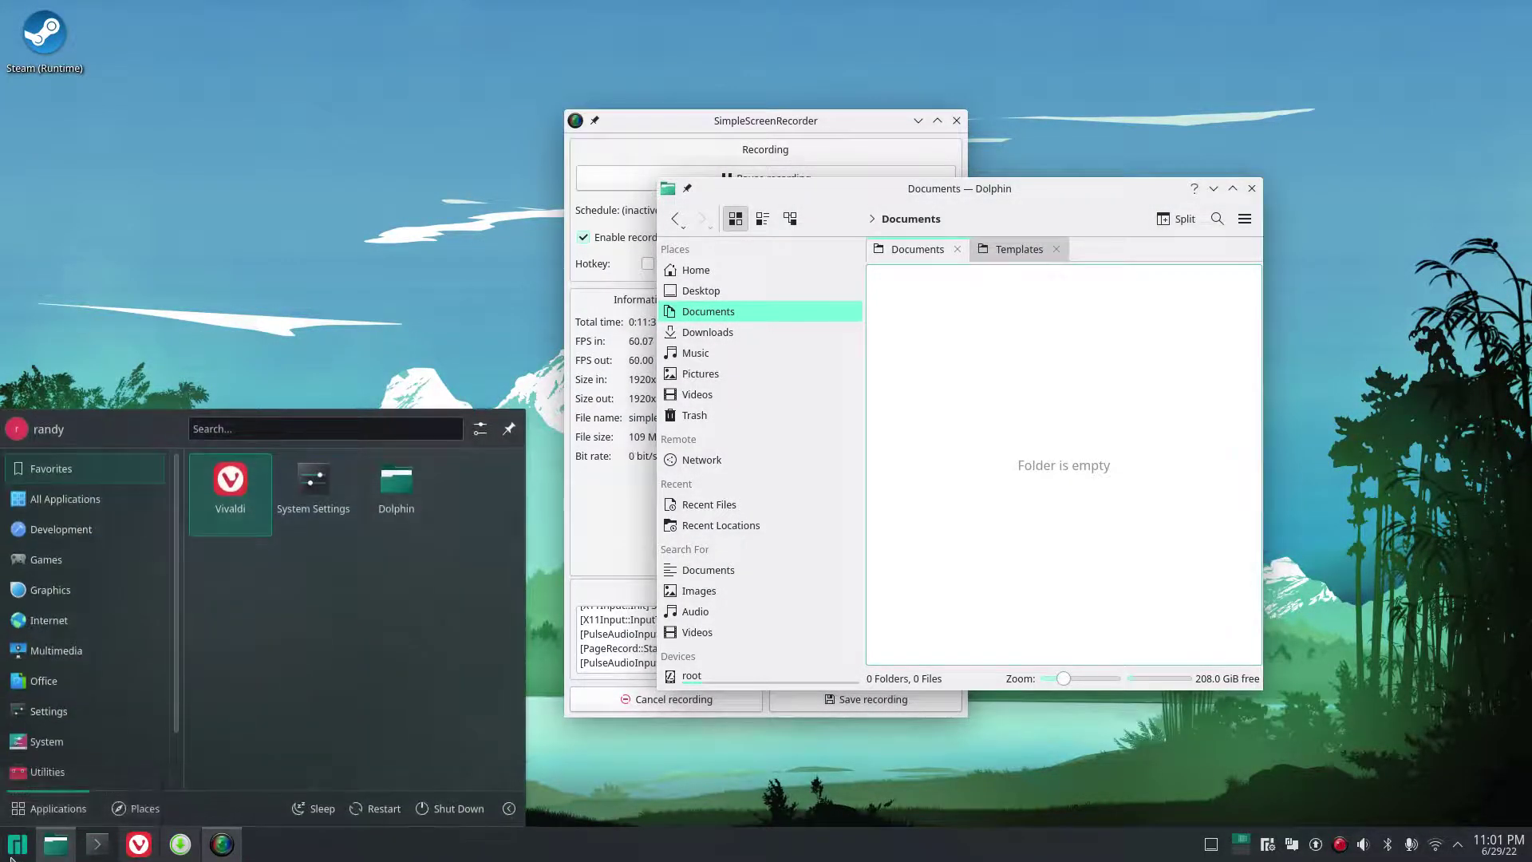
pyautogui.click(84, 539)
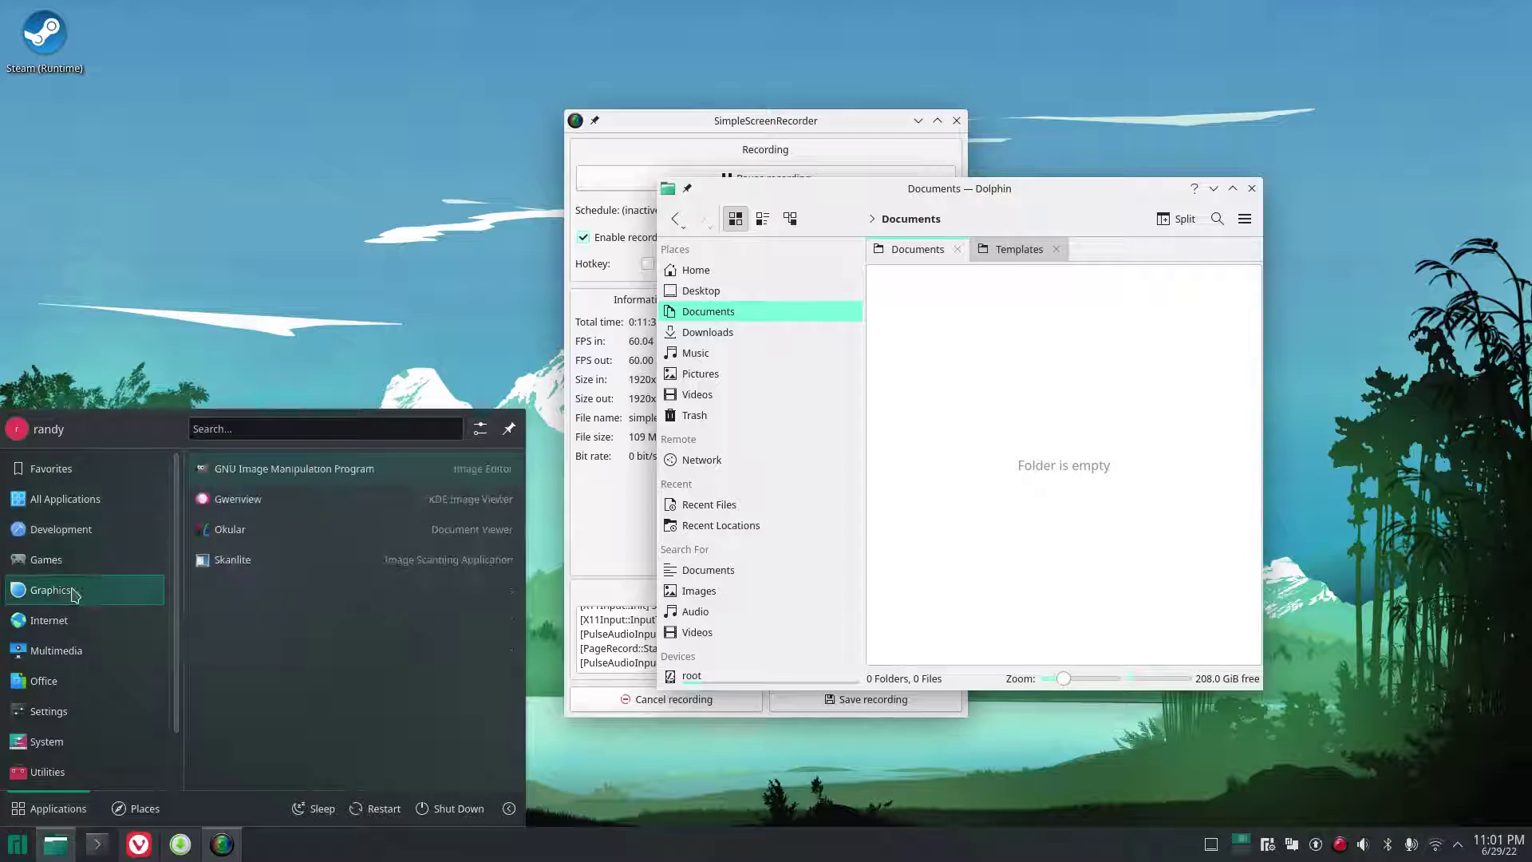
pyautogui.scroll(-1, 68, 663)
pyautogui.moveTo(78, 738)
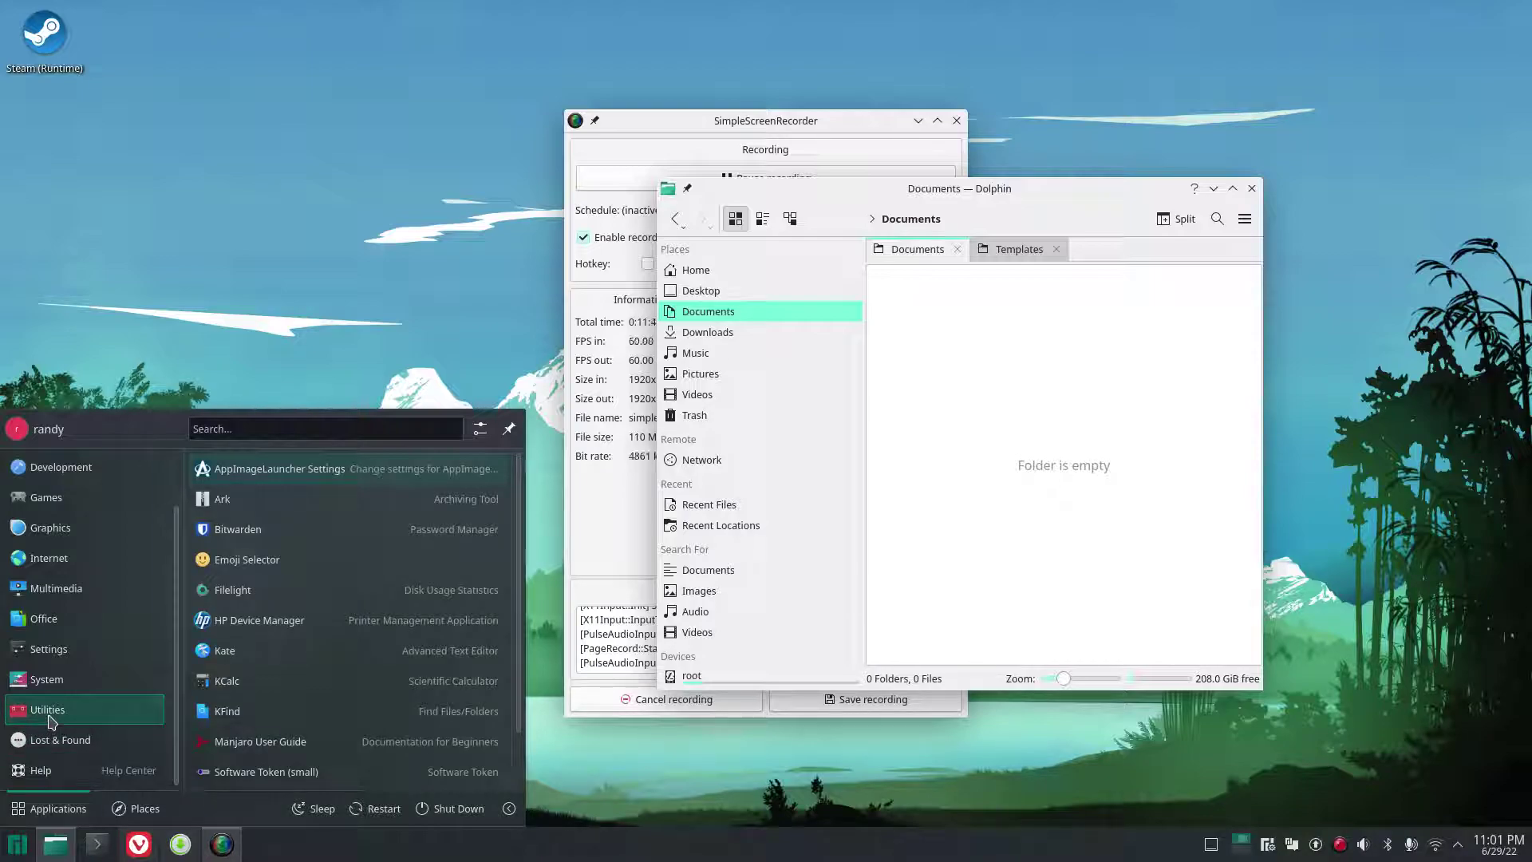
pyautogui.moveTo(50, 648)
pyautogui.moveTo(60, 616)
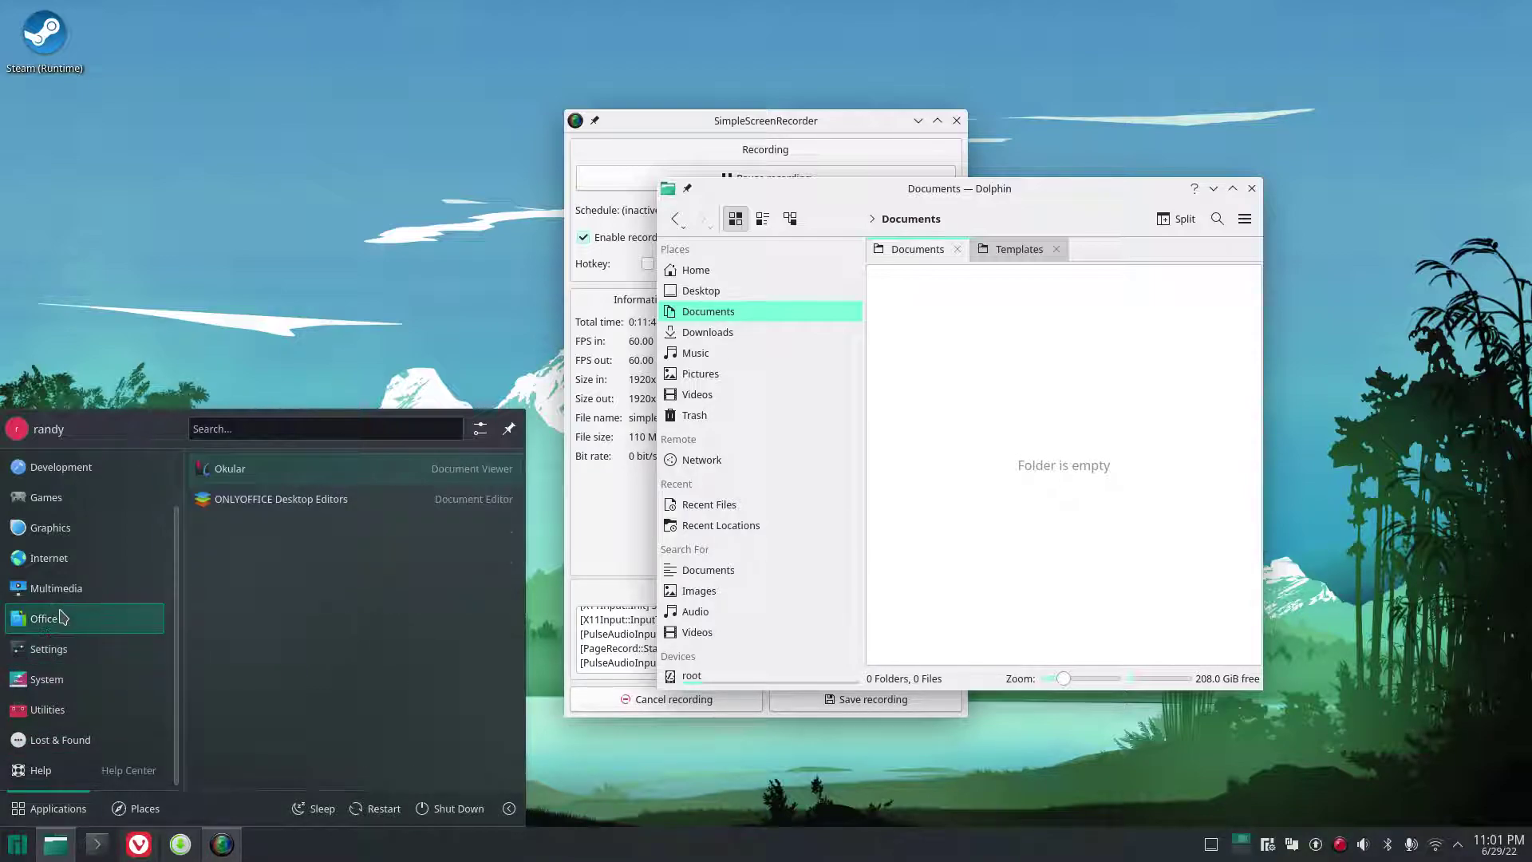
pyautogui.click(306, 501)
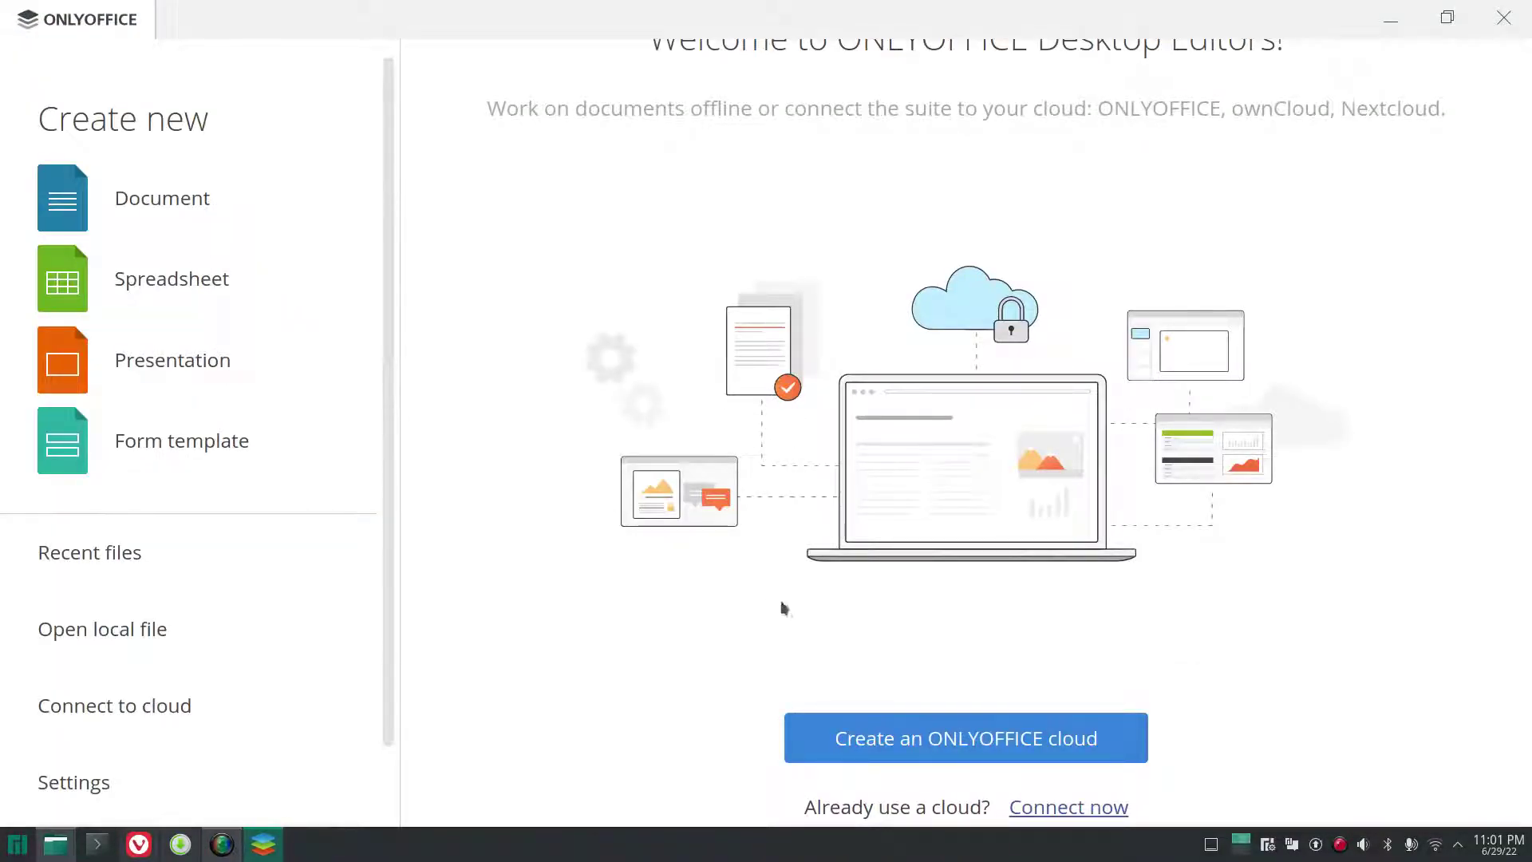
# Create a blank text document, look through its Insert, Layout and File options, and close ONLYOFFICE.
pyautogui.click(162, 197)
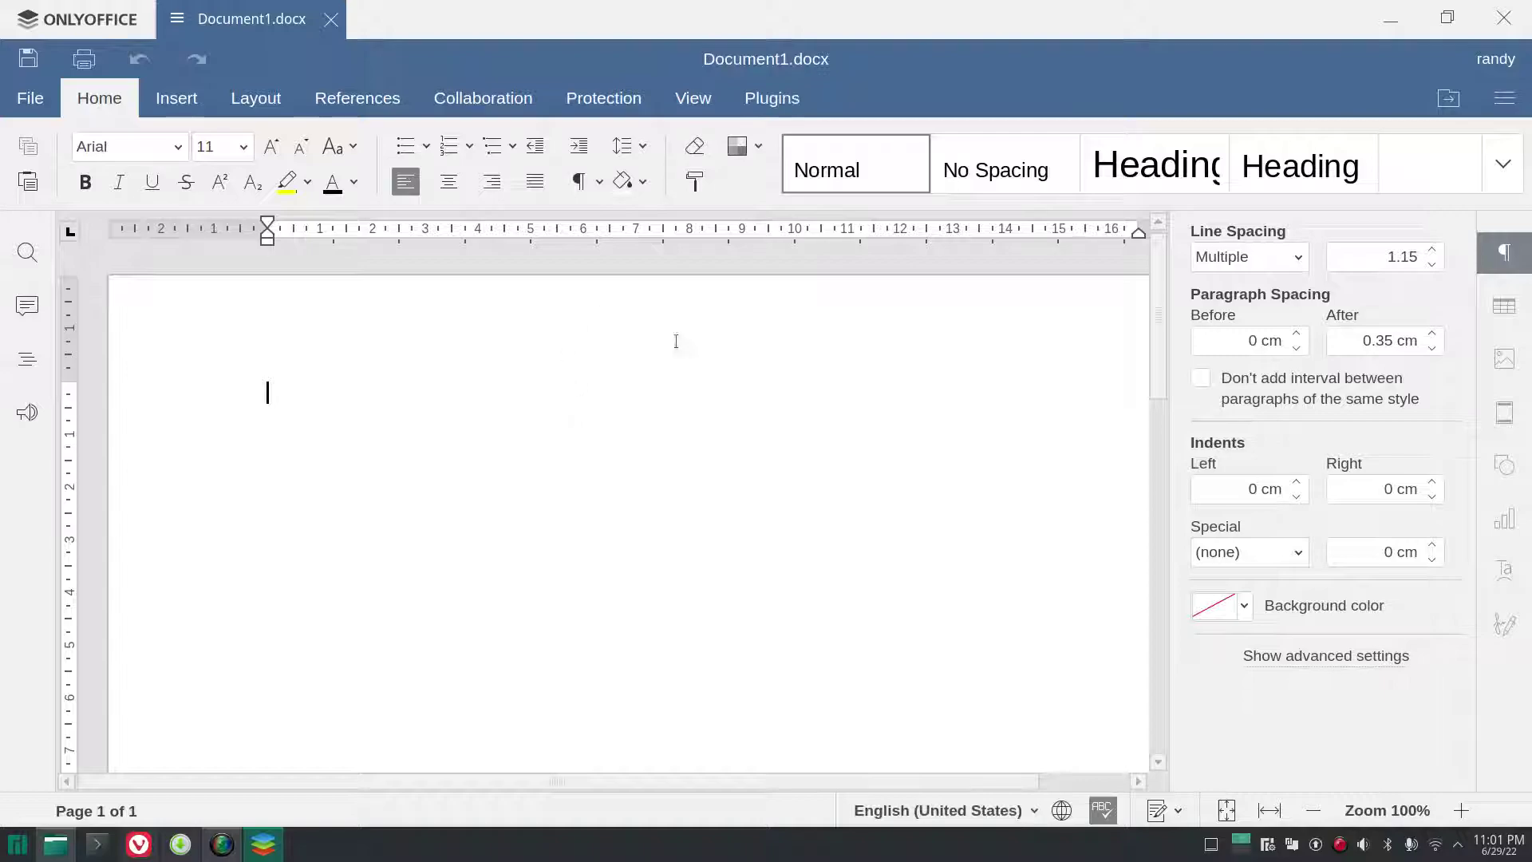
pyautogui.click(174, 96)
pyautogui.click(256, 98)
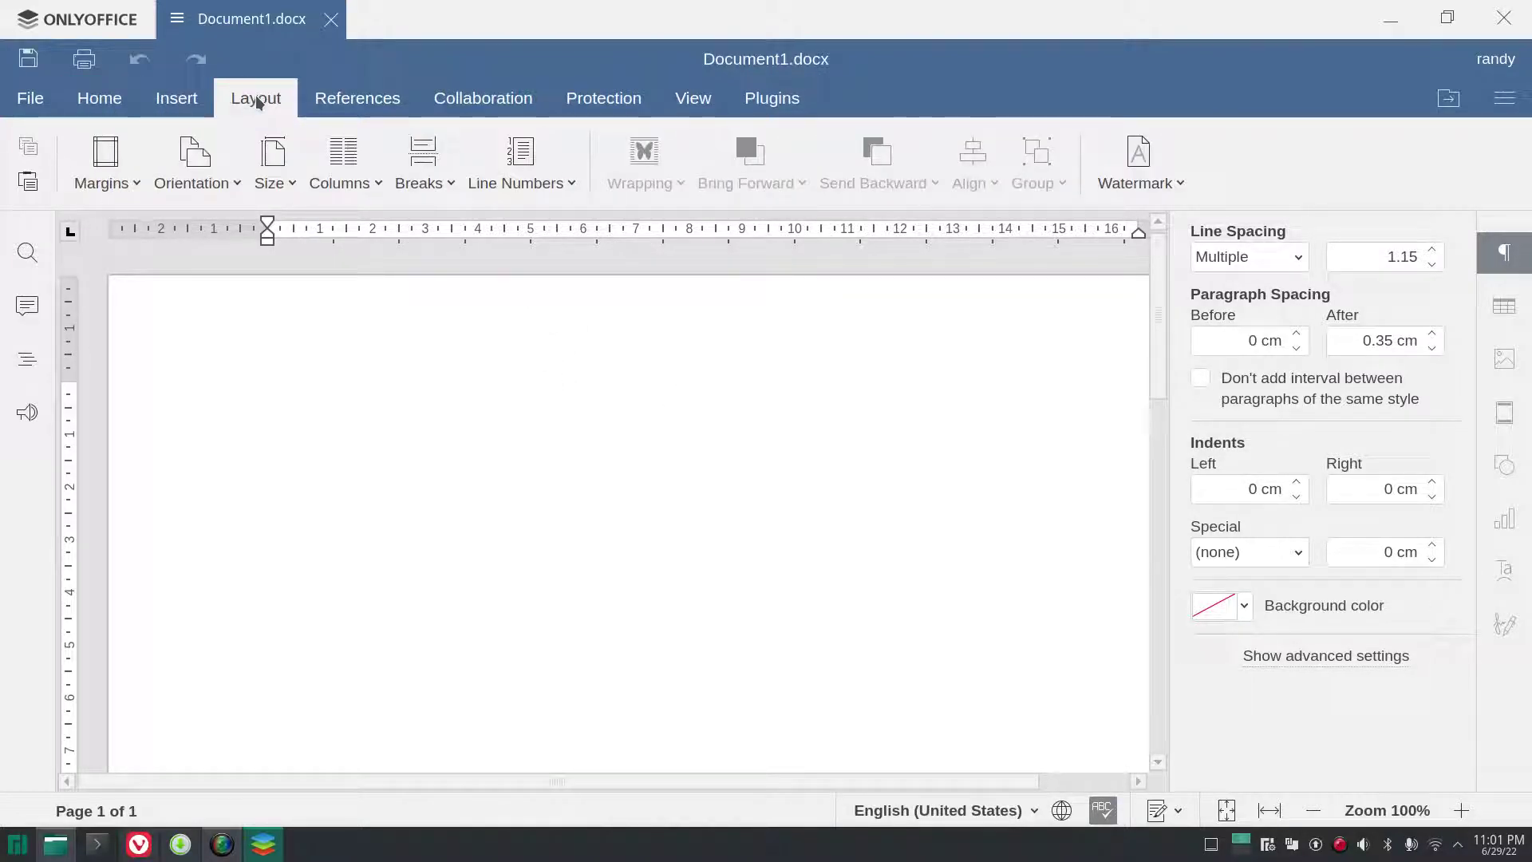
pyautogui.click(39, 103)
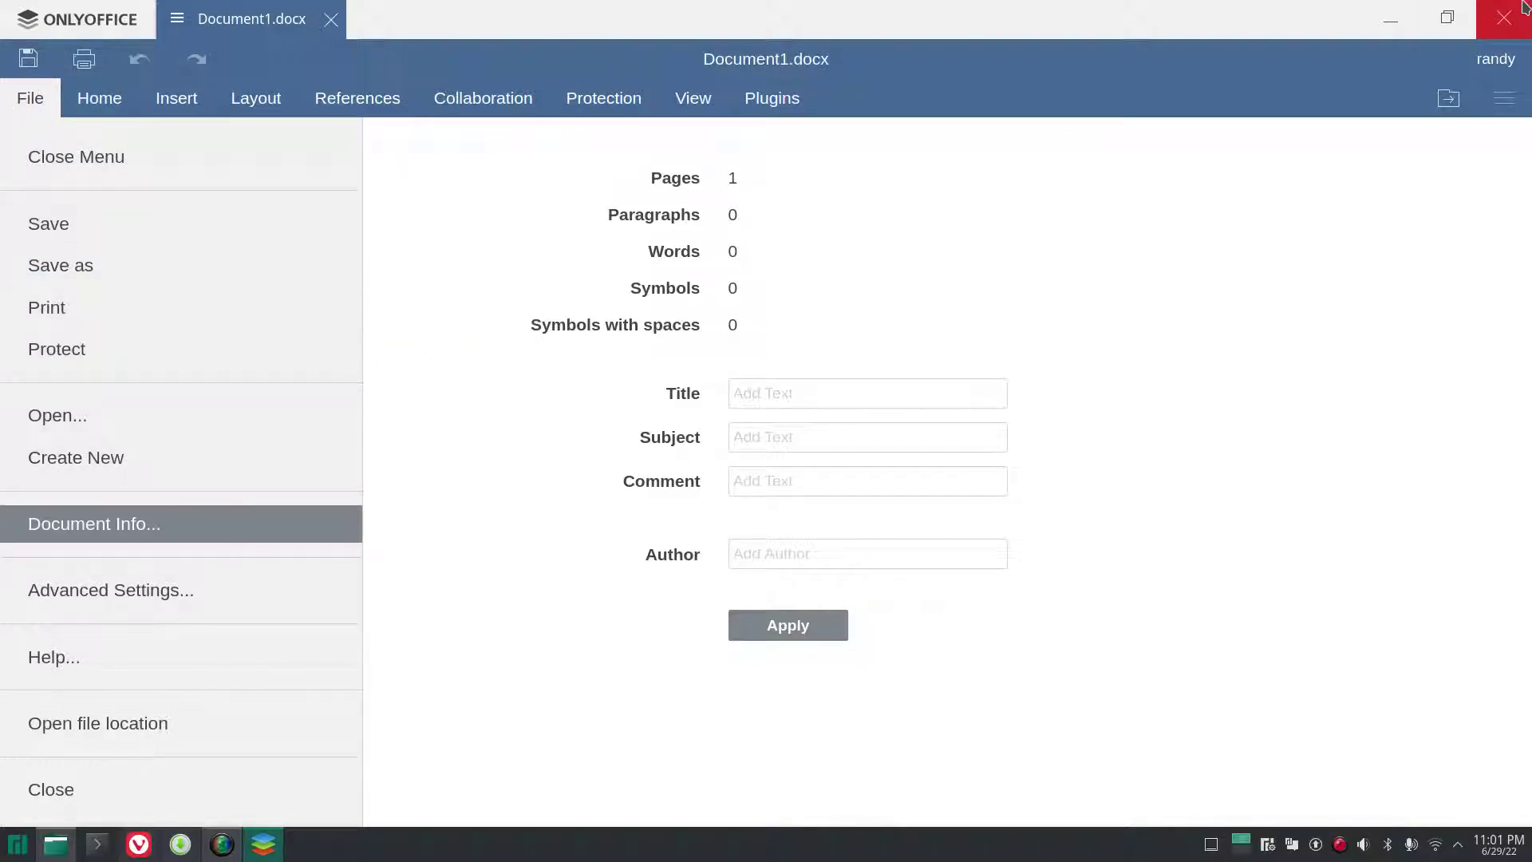
pyautogui.click(1525, 7)
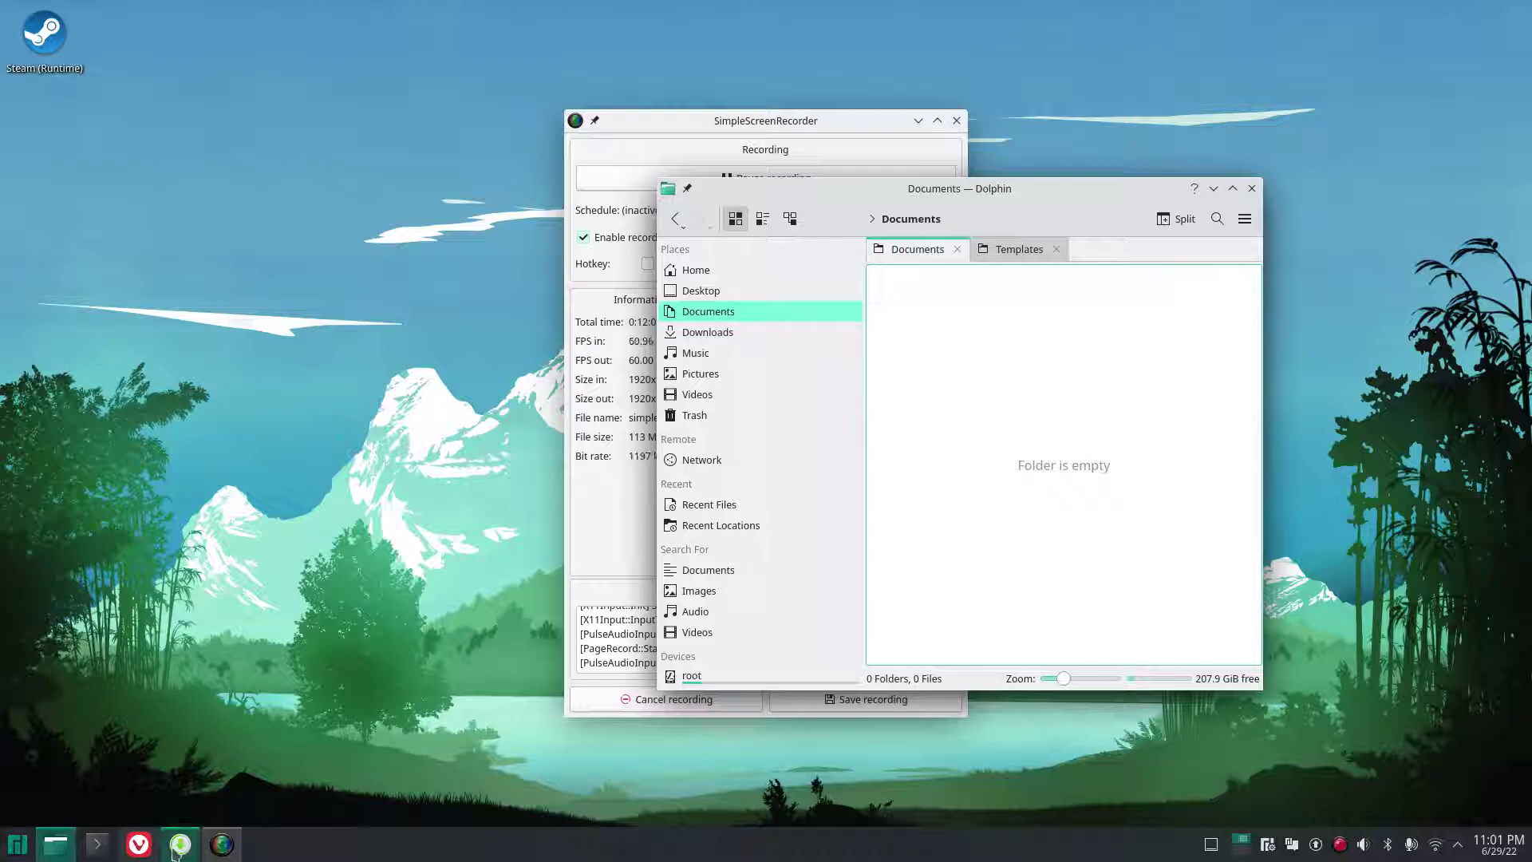
# Launch the Shotcut video editor to view its workspace, and close it.
pyautogui.click(19, 843)
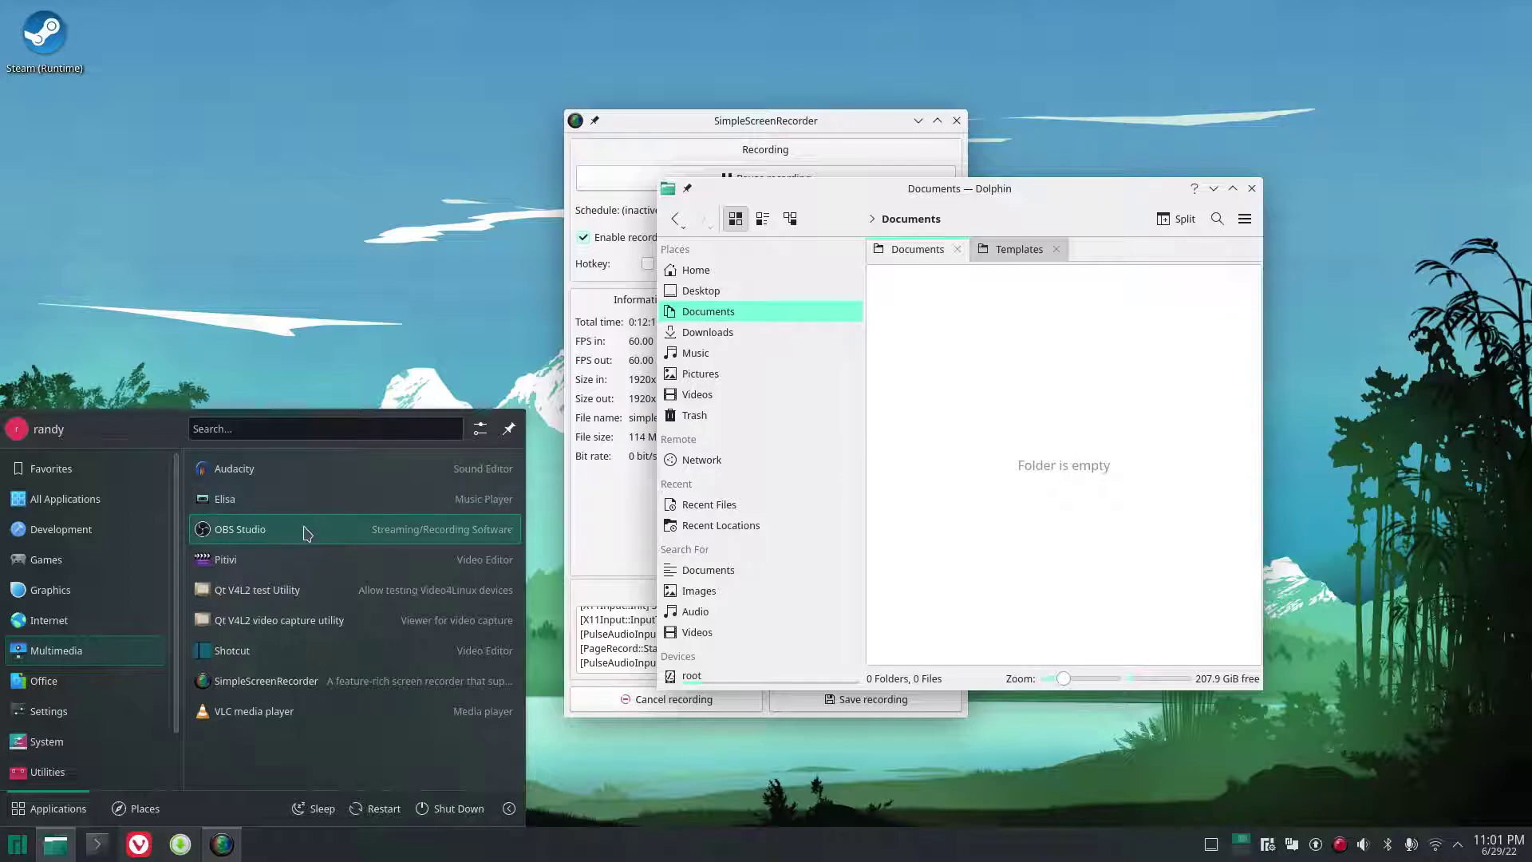
pyautogui.click(288, 650)
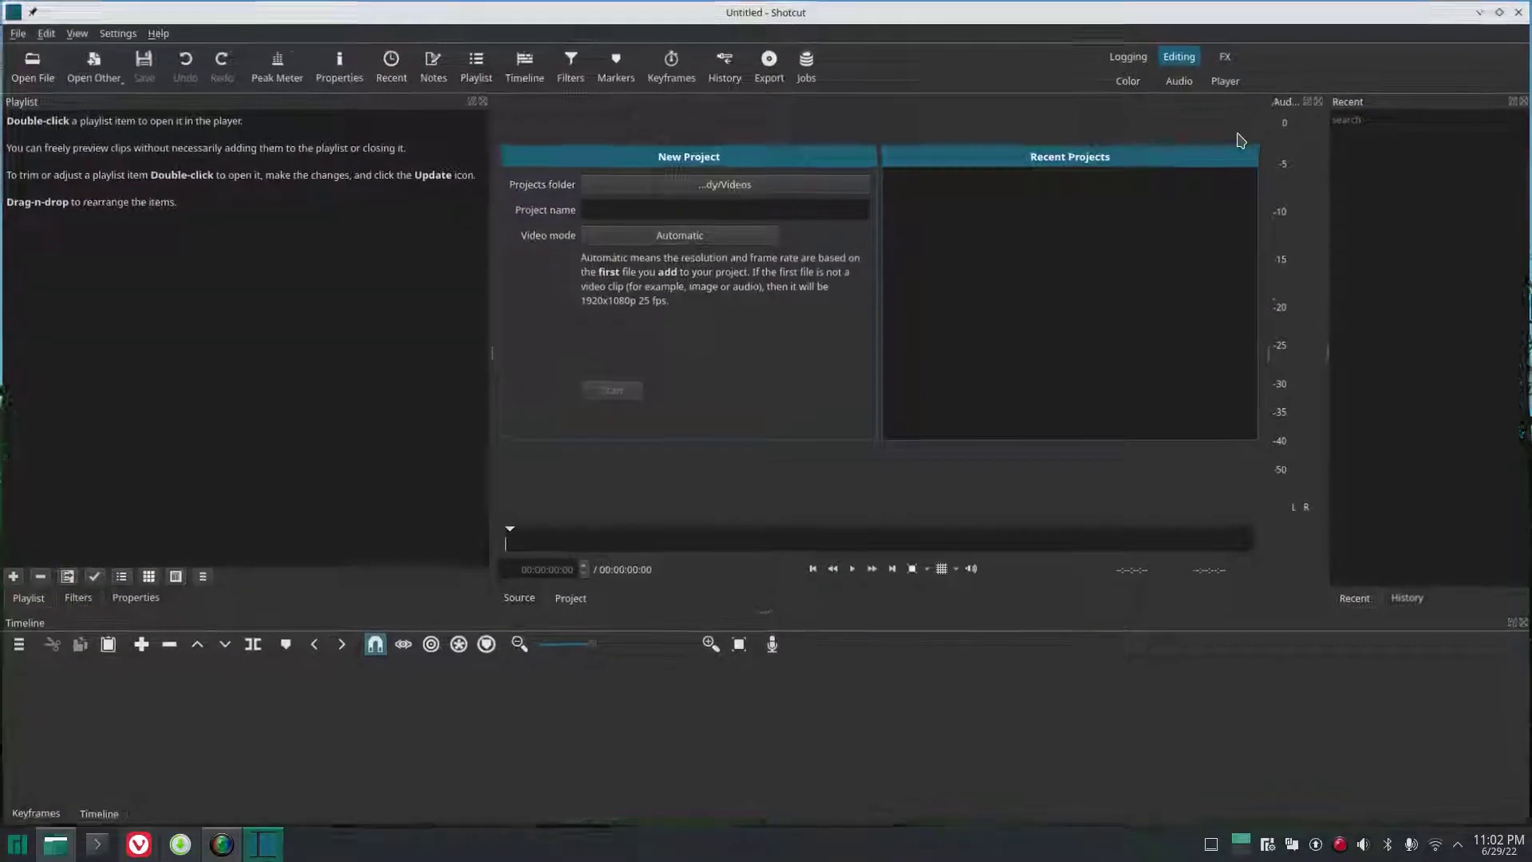
pyautogui.click(1241, 138)
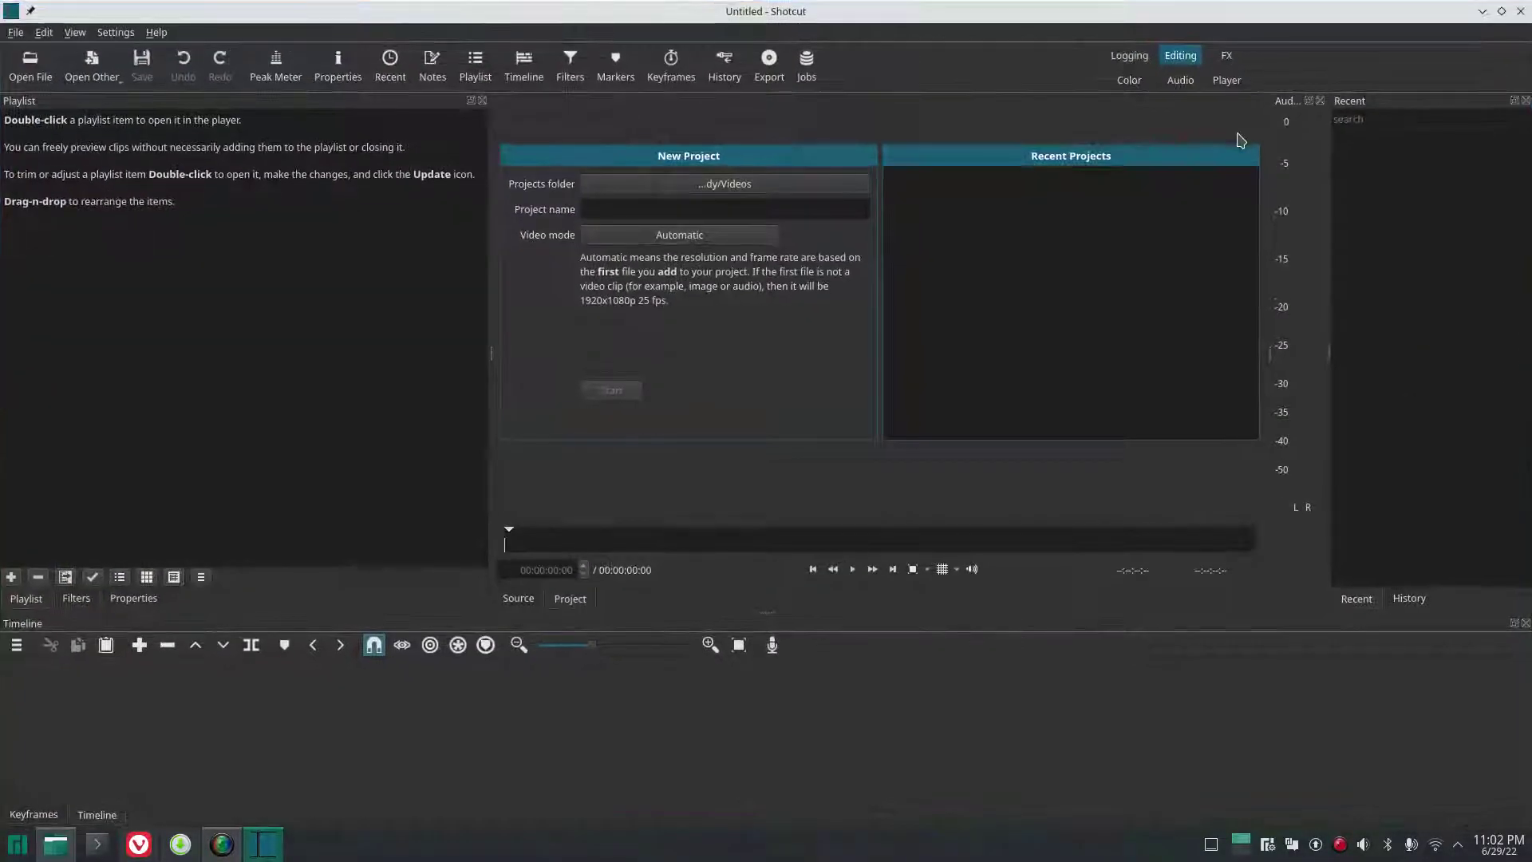
pyautogui.click(1521, 11)
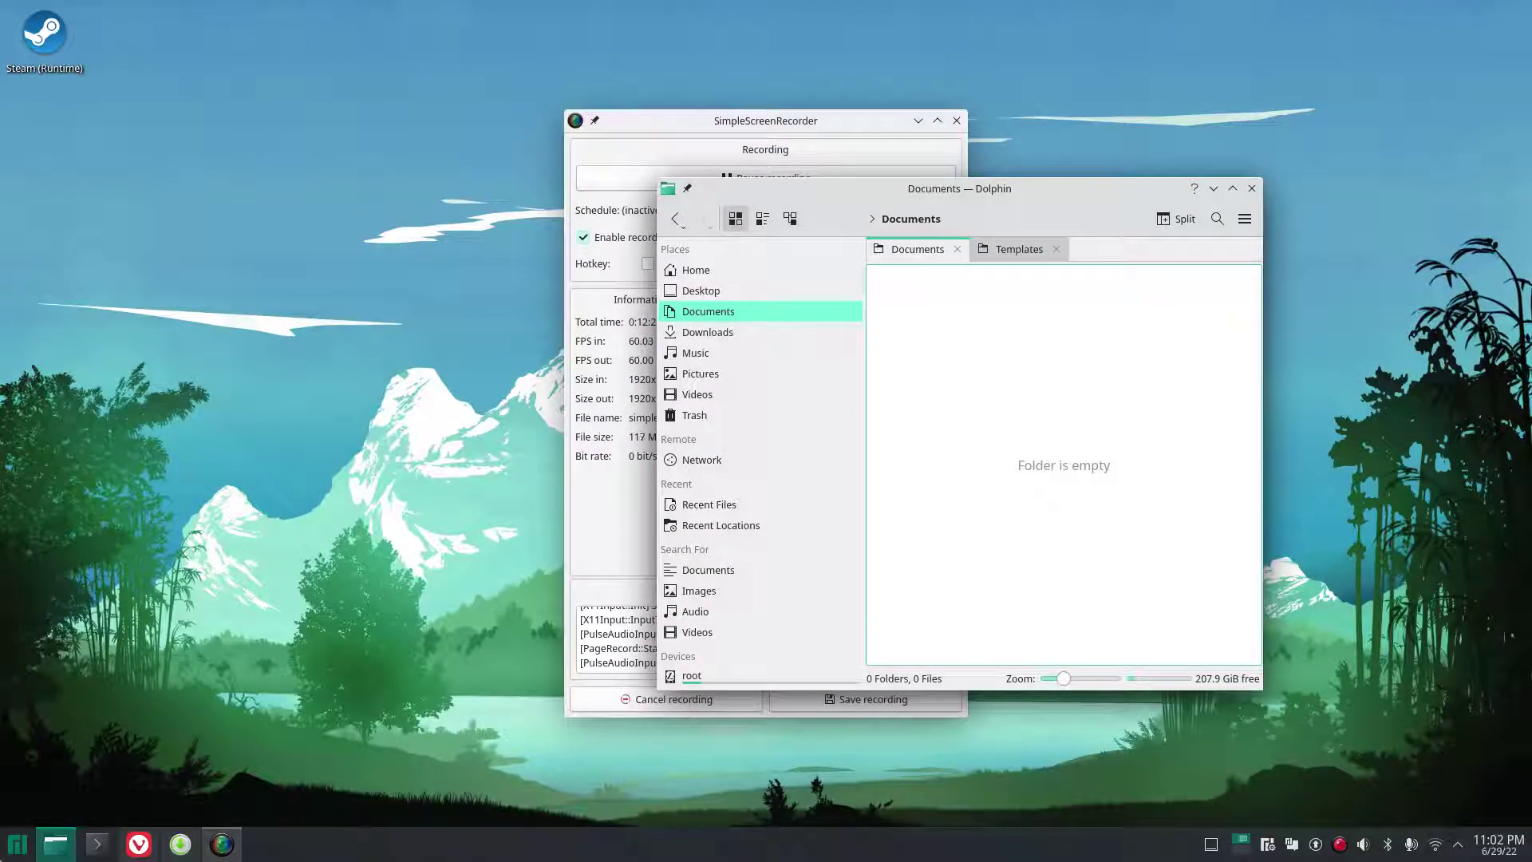
# Launch the Skanlite scanning application, review its Advanced Options and Scanner Specific Options, and close it.
pyautogui.click(17, 843)
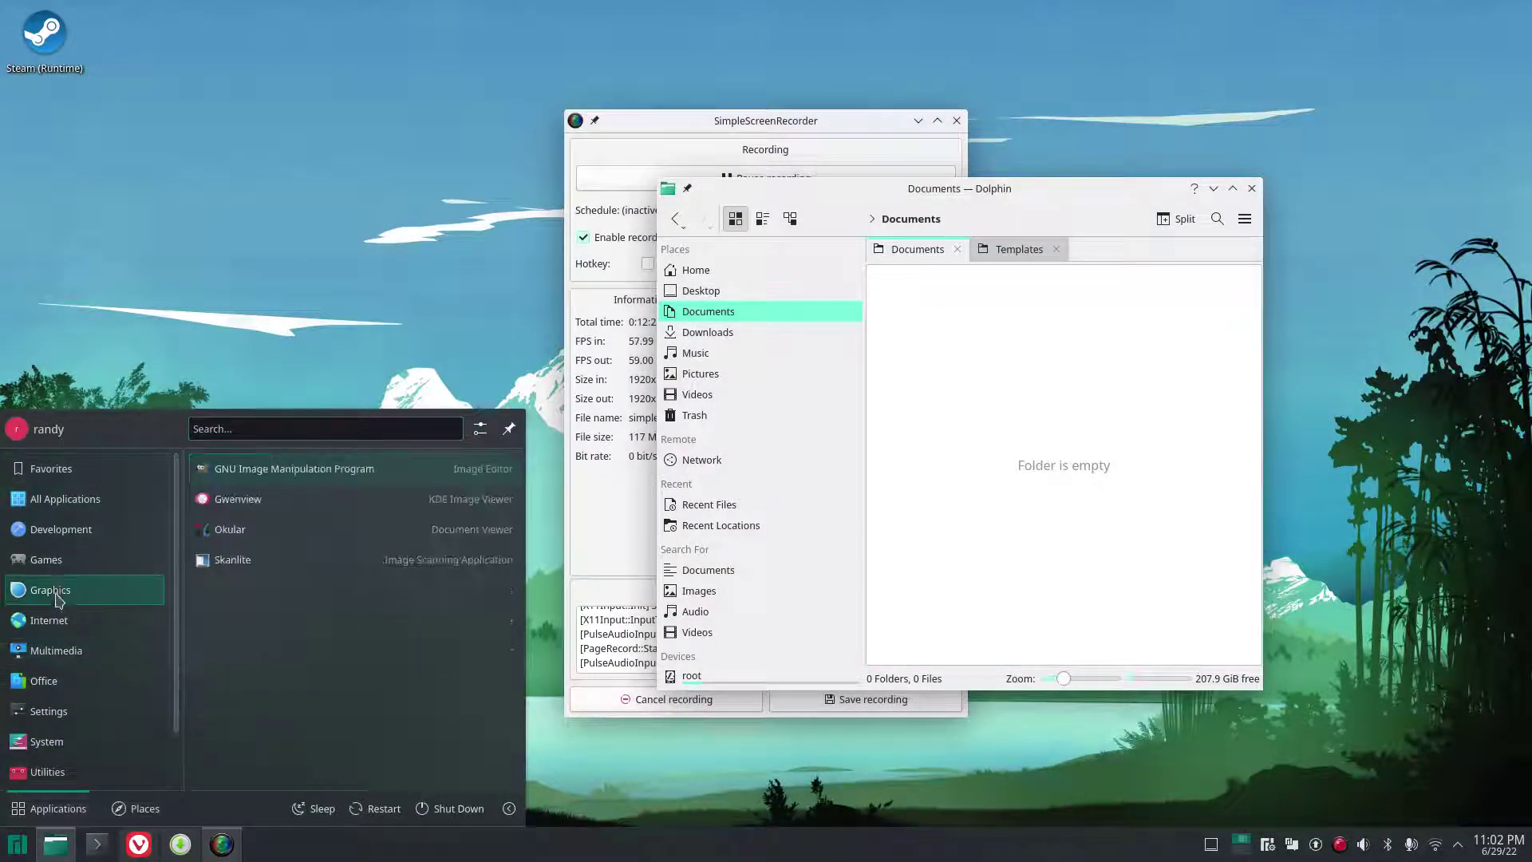
pyautogui.moveTo(70, 529)
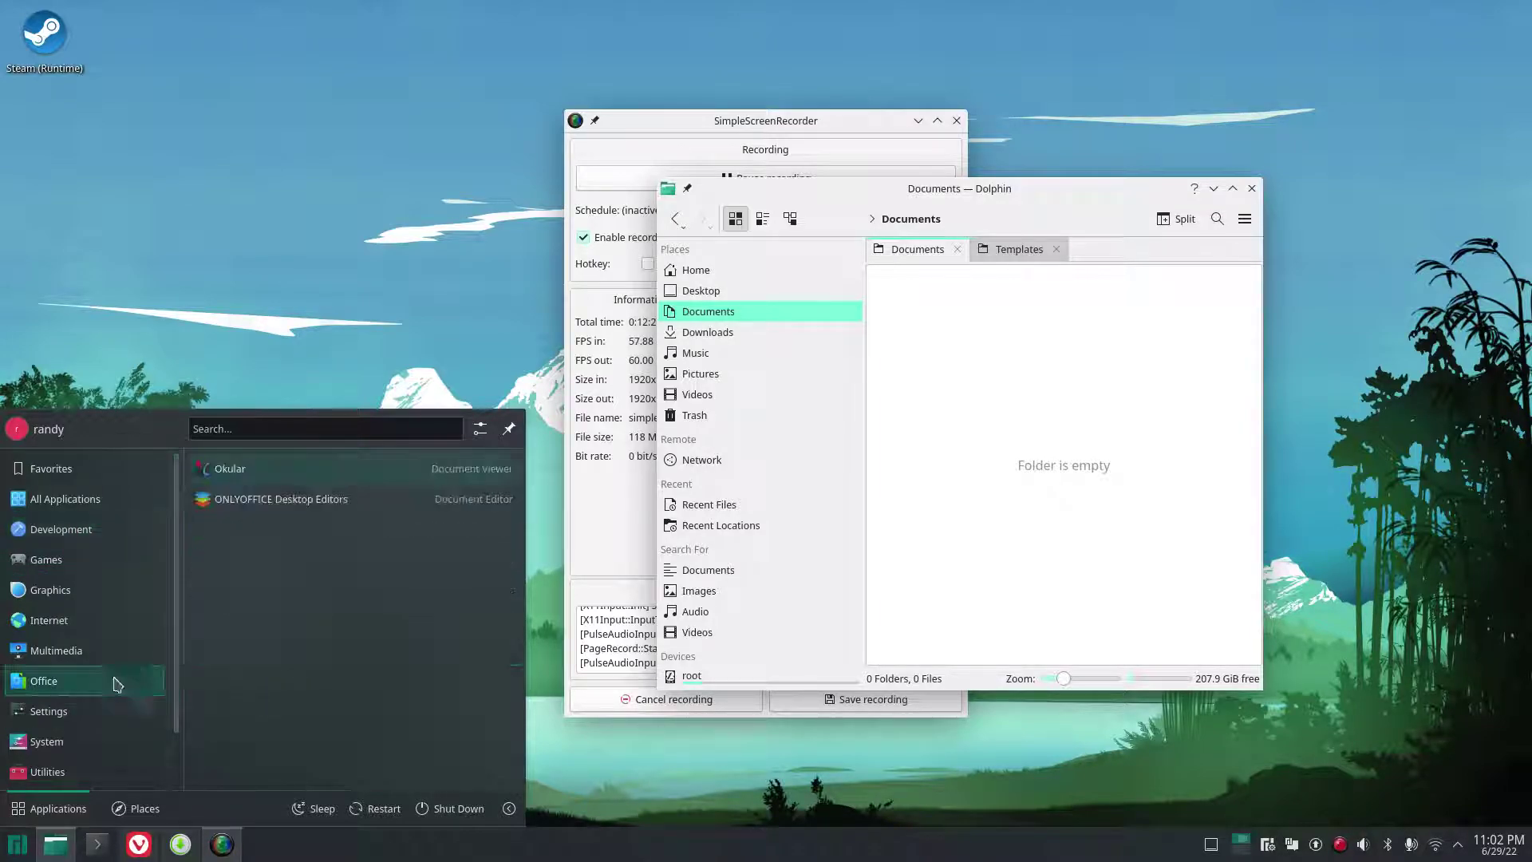
pyautogui.moveTo(74, 633)
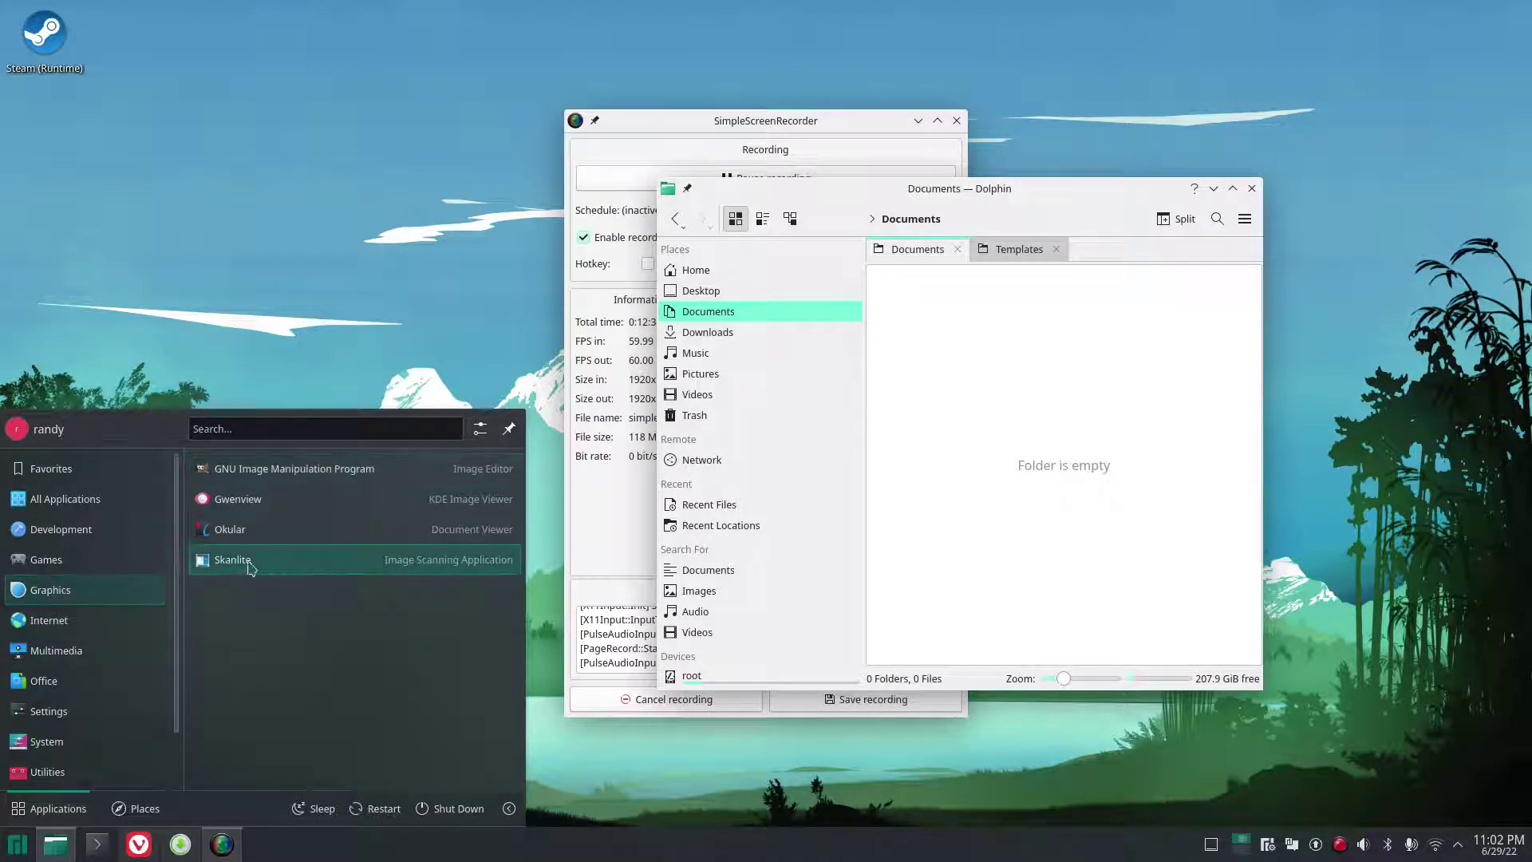
pyautogui.click(267, 561)
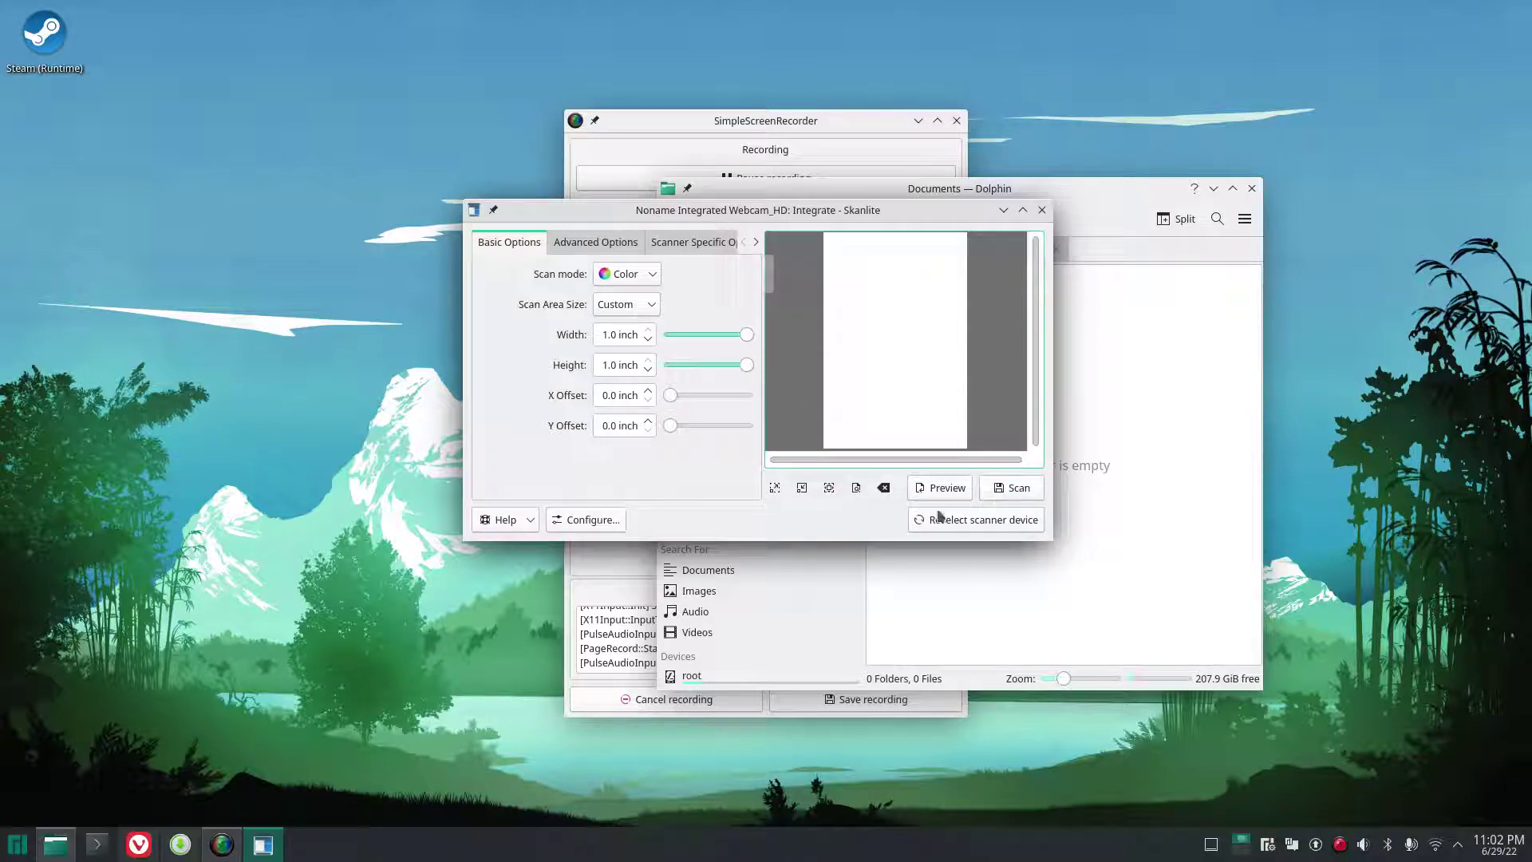
pyautogui.click(603, 241)
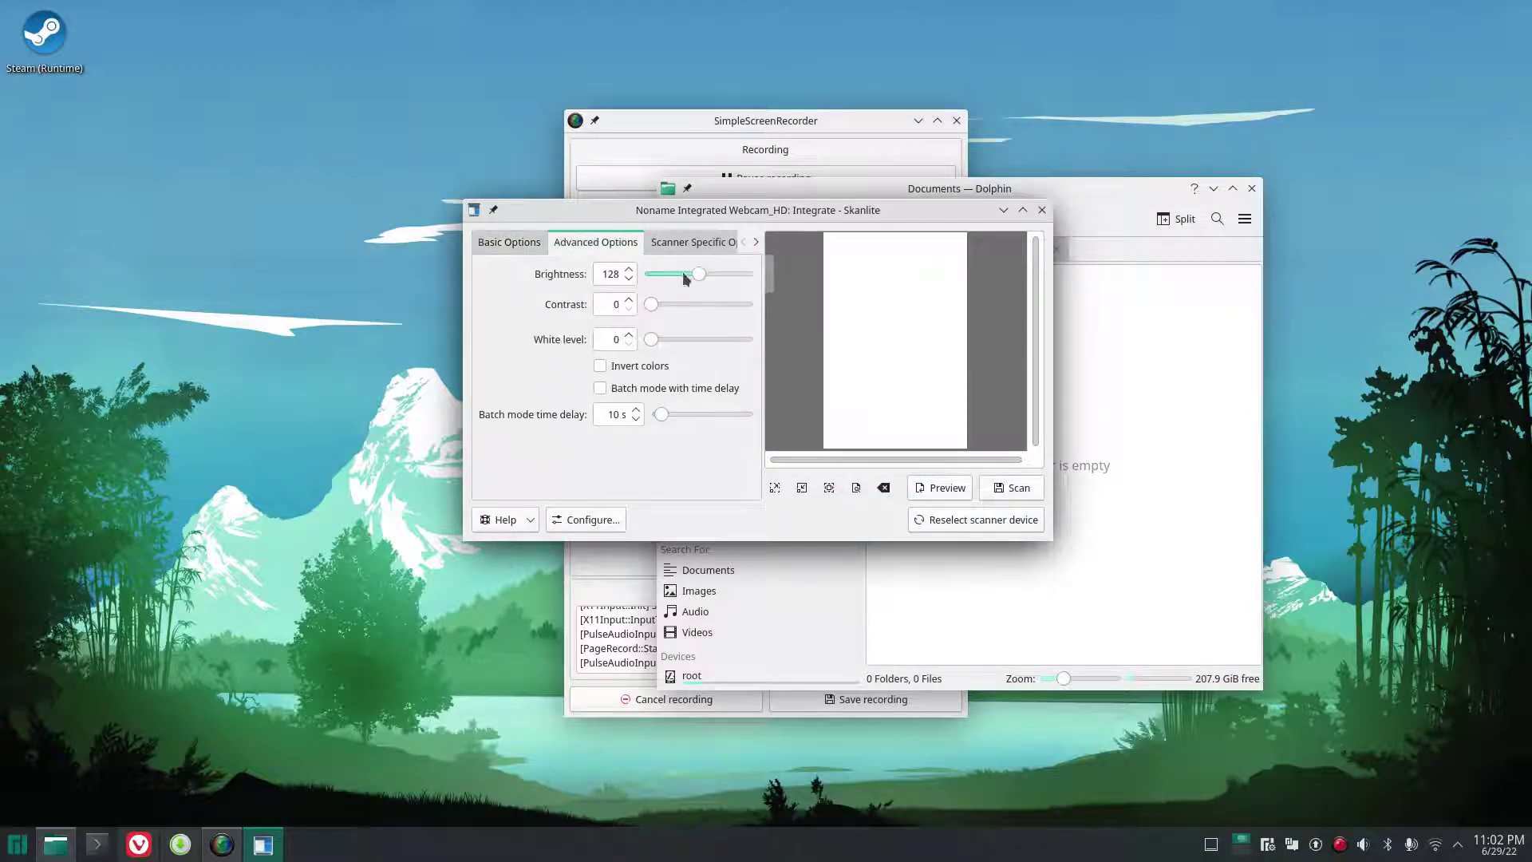
pyautogui.click(697, 243)
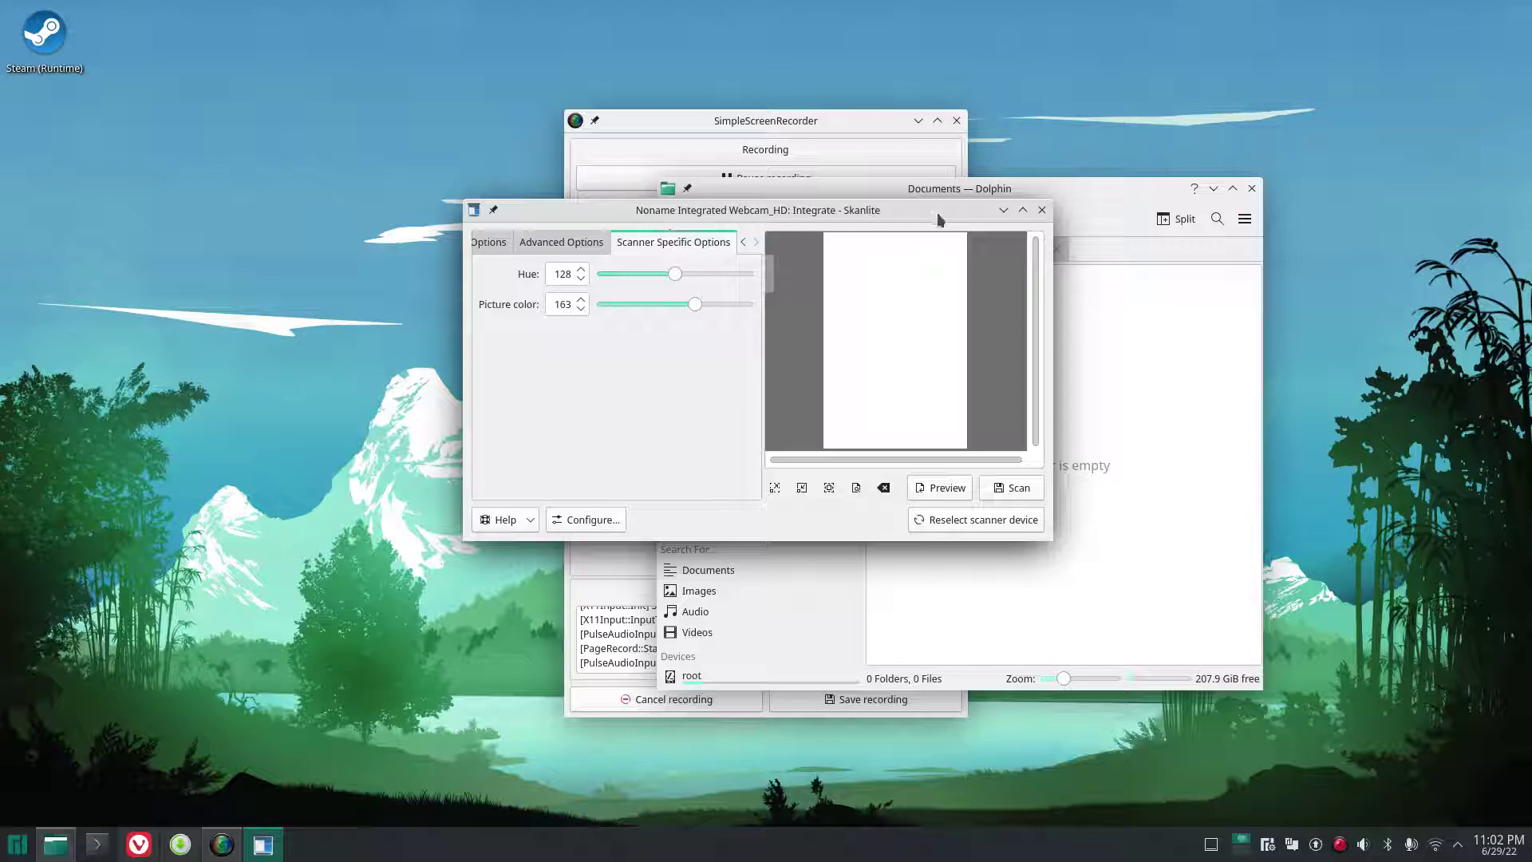
pyautogui.click(1042, 210)
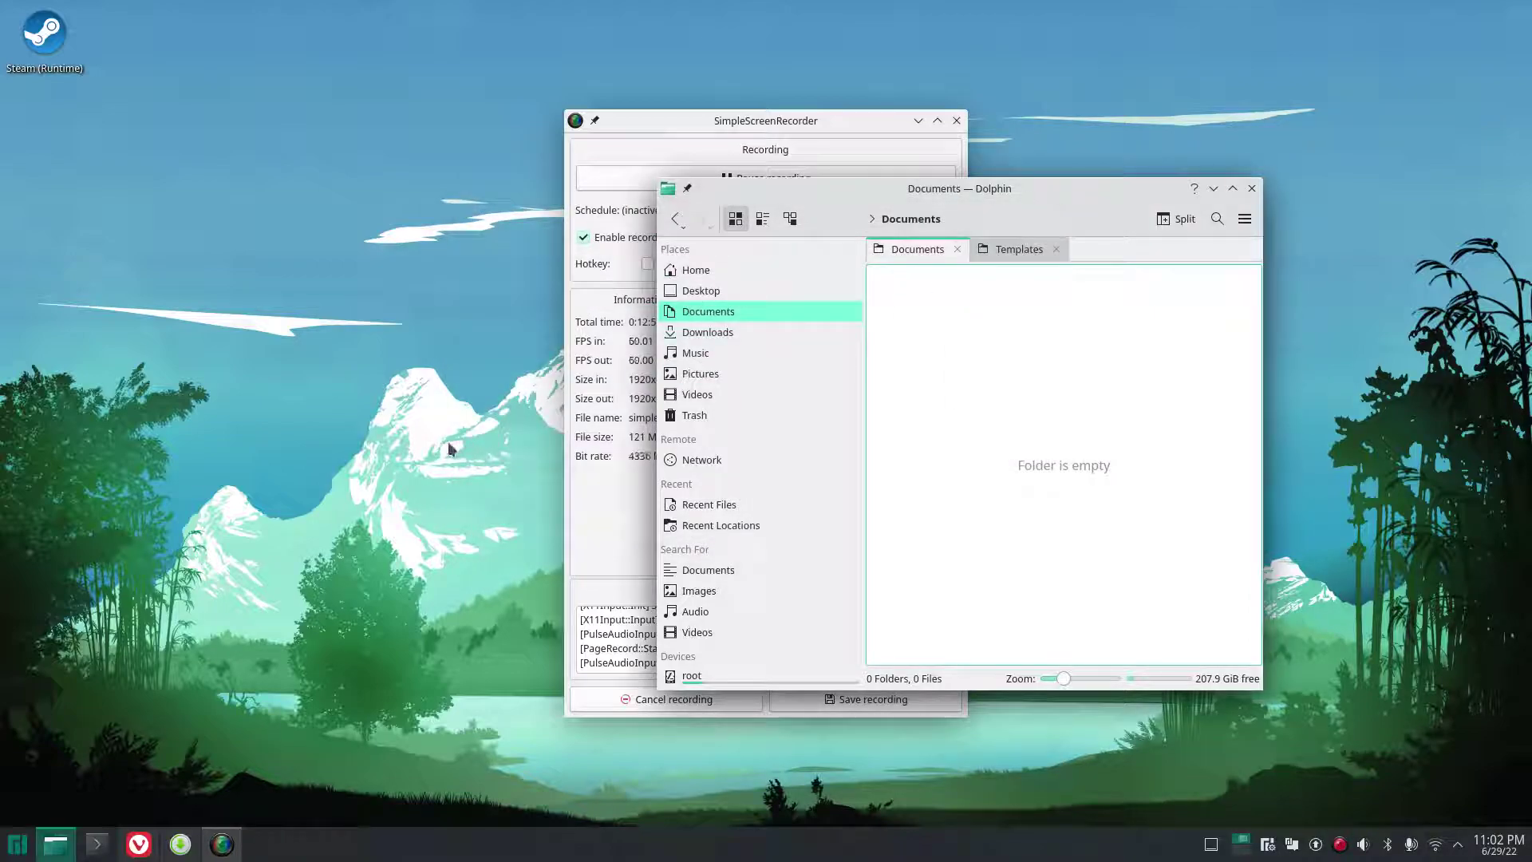
pyautogui.click(12, 851)
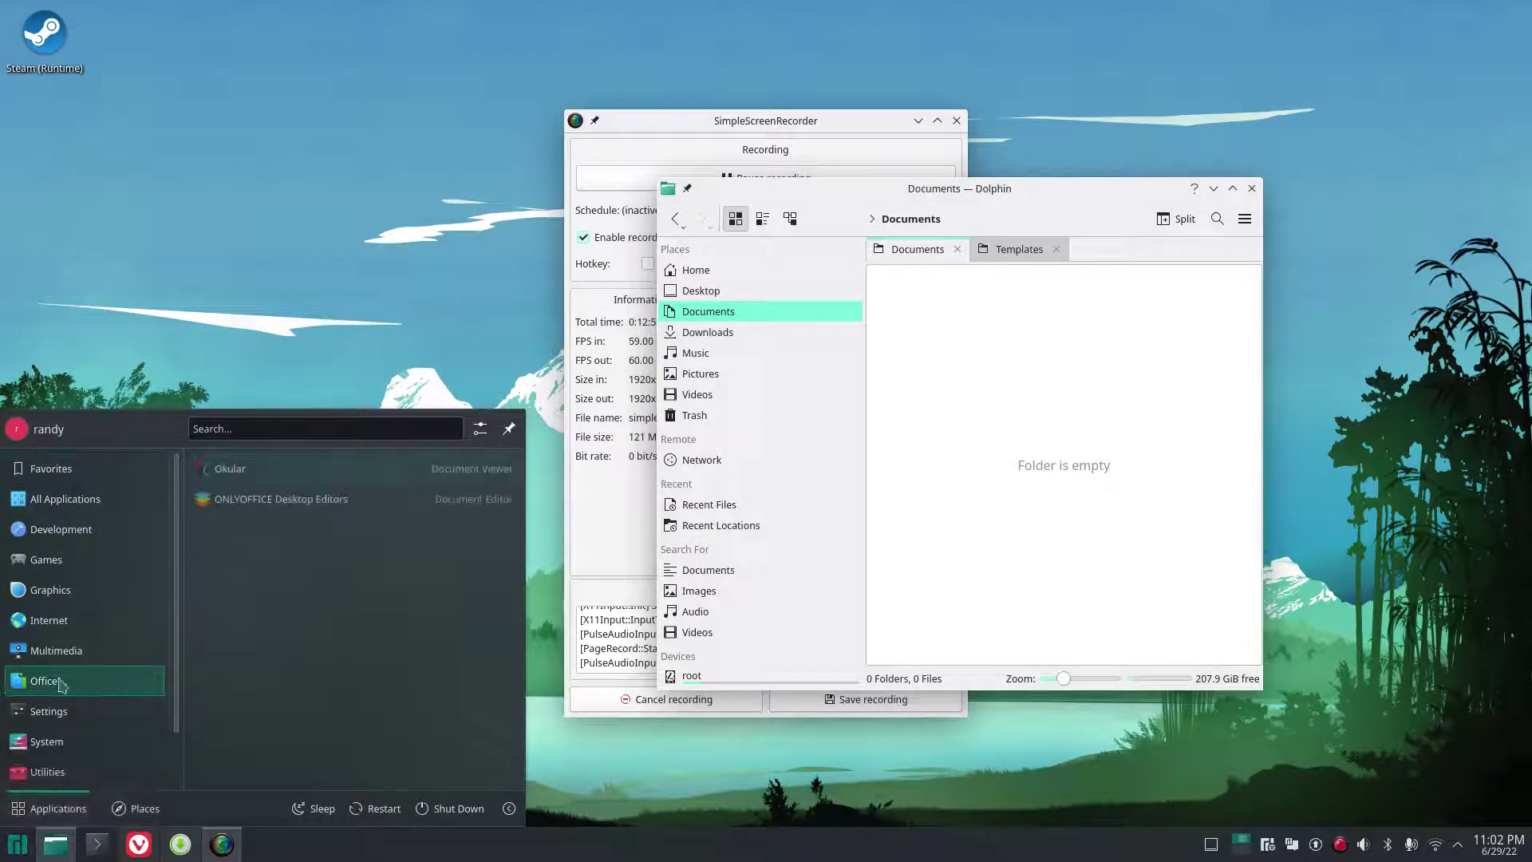
pyautogui.click(90, 500)
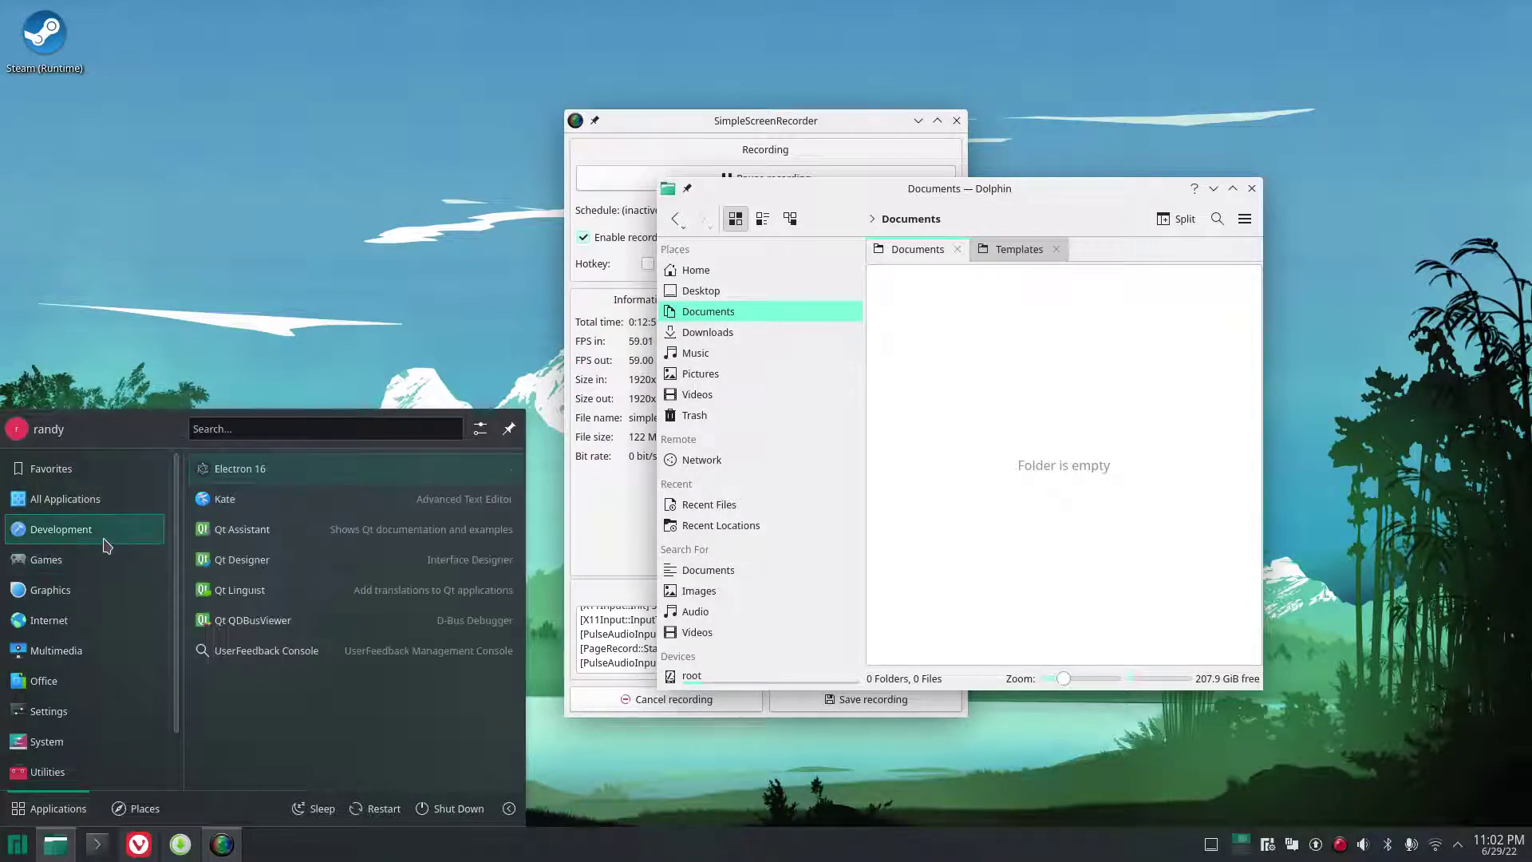
pyautogui.moveTo(136, 746)
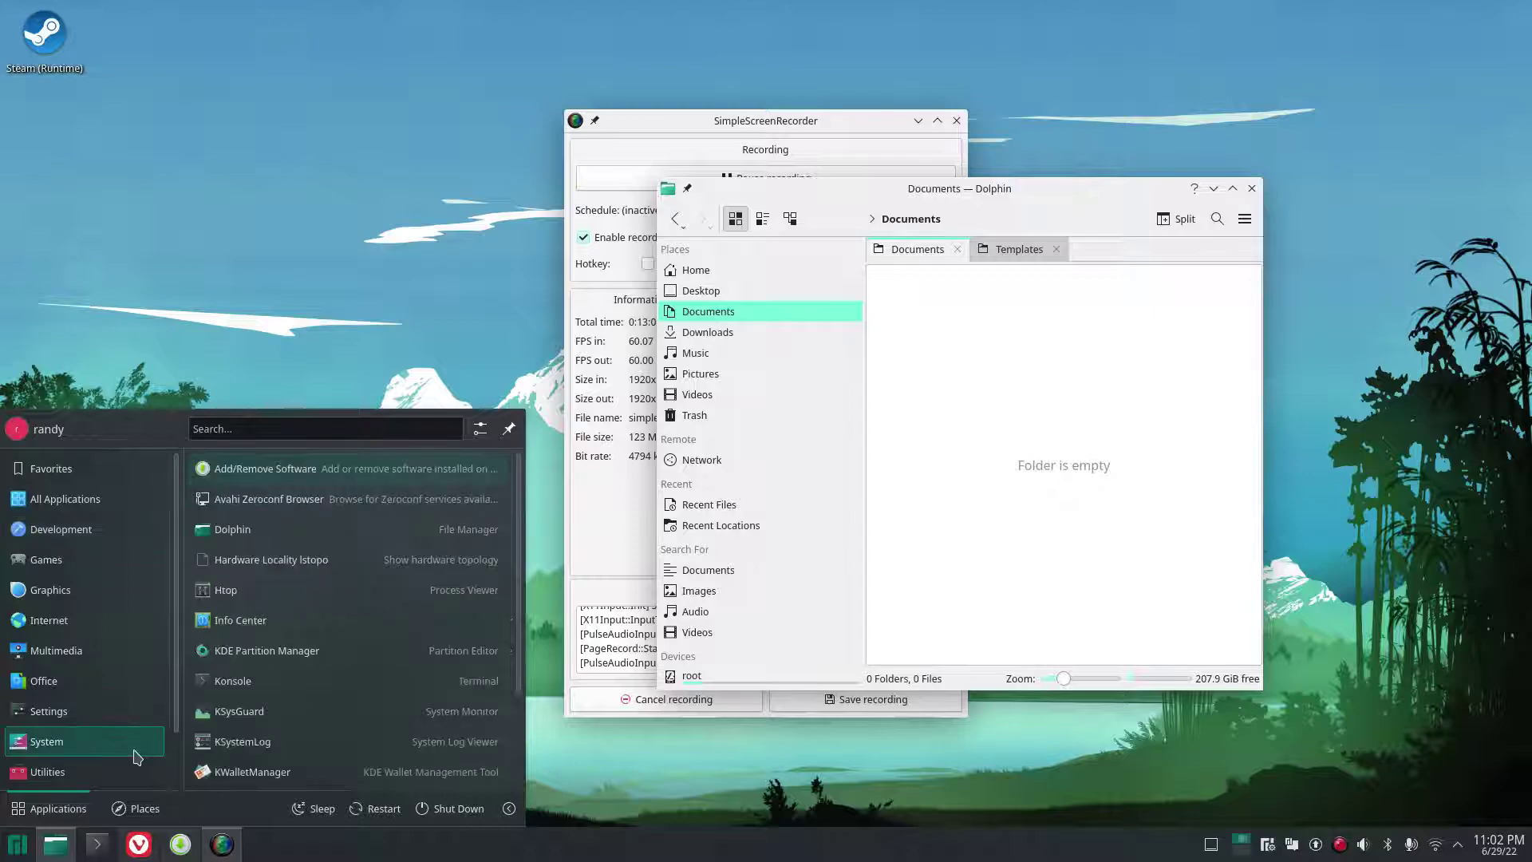
pyautogui.click(648, 819)
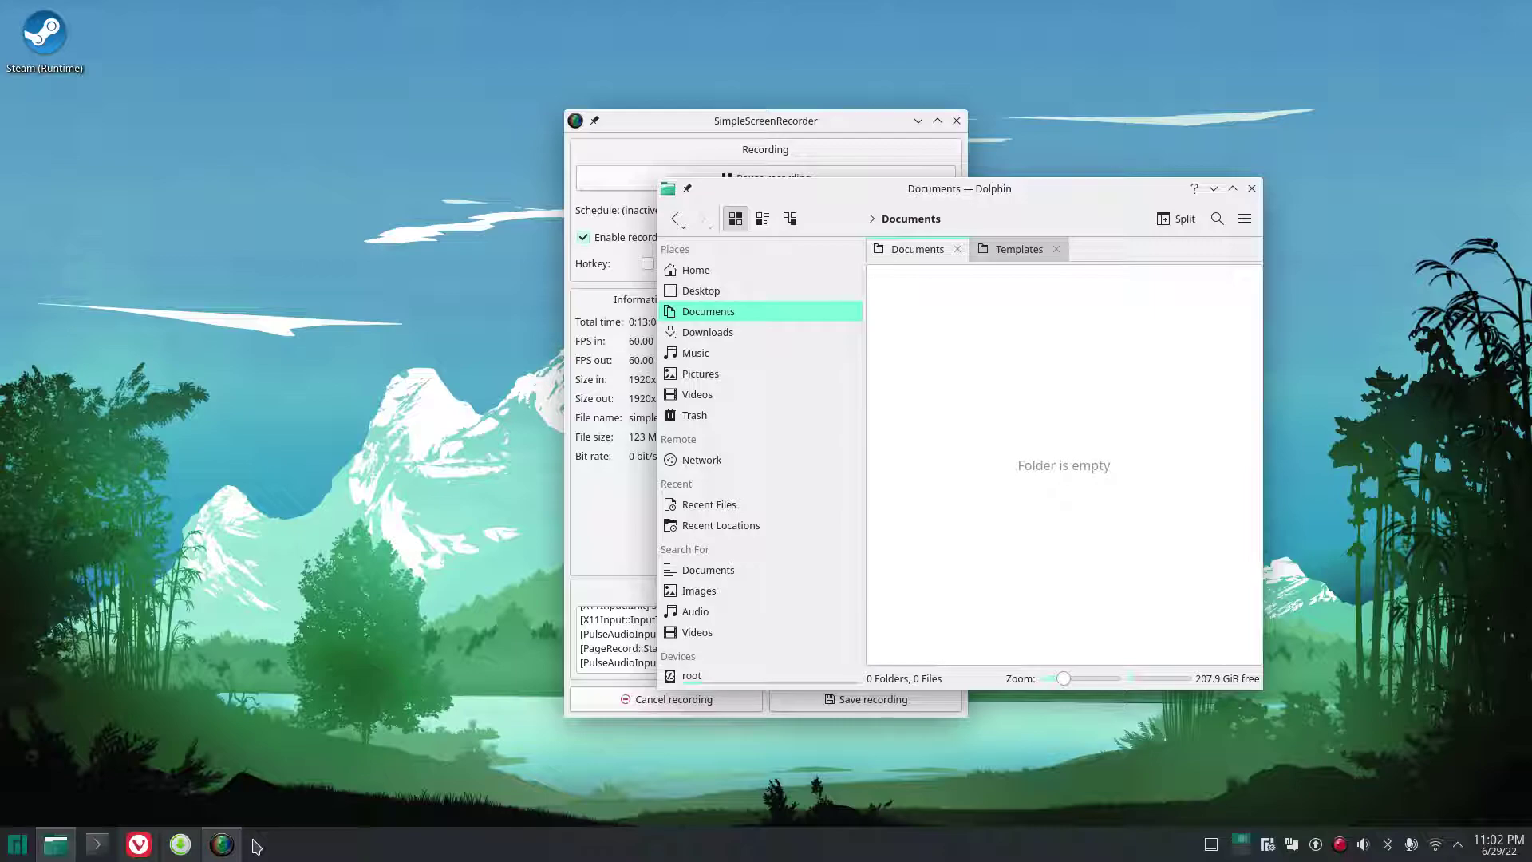
# Enter edit mode for the desktop's taskbar panel.
pyautogui.moveTo(225, 851)
pyautogui.rightClick(278, 854)
pyautogui.press('Escape')
pyautogui.rightClick(277, 854)
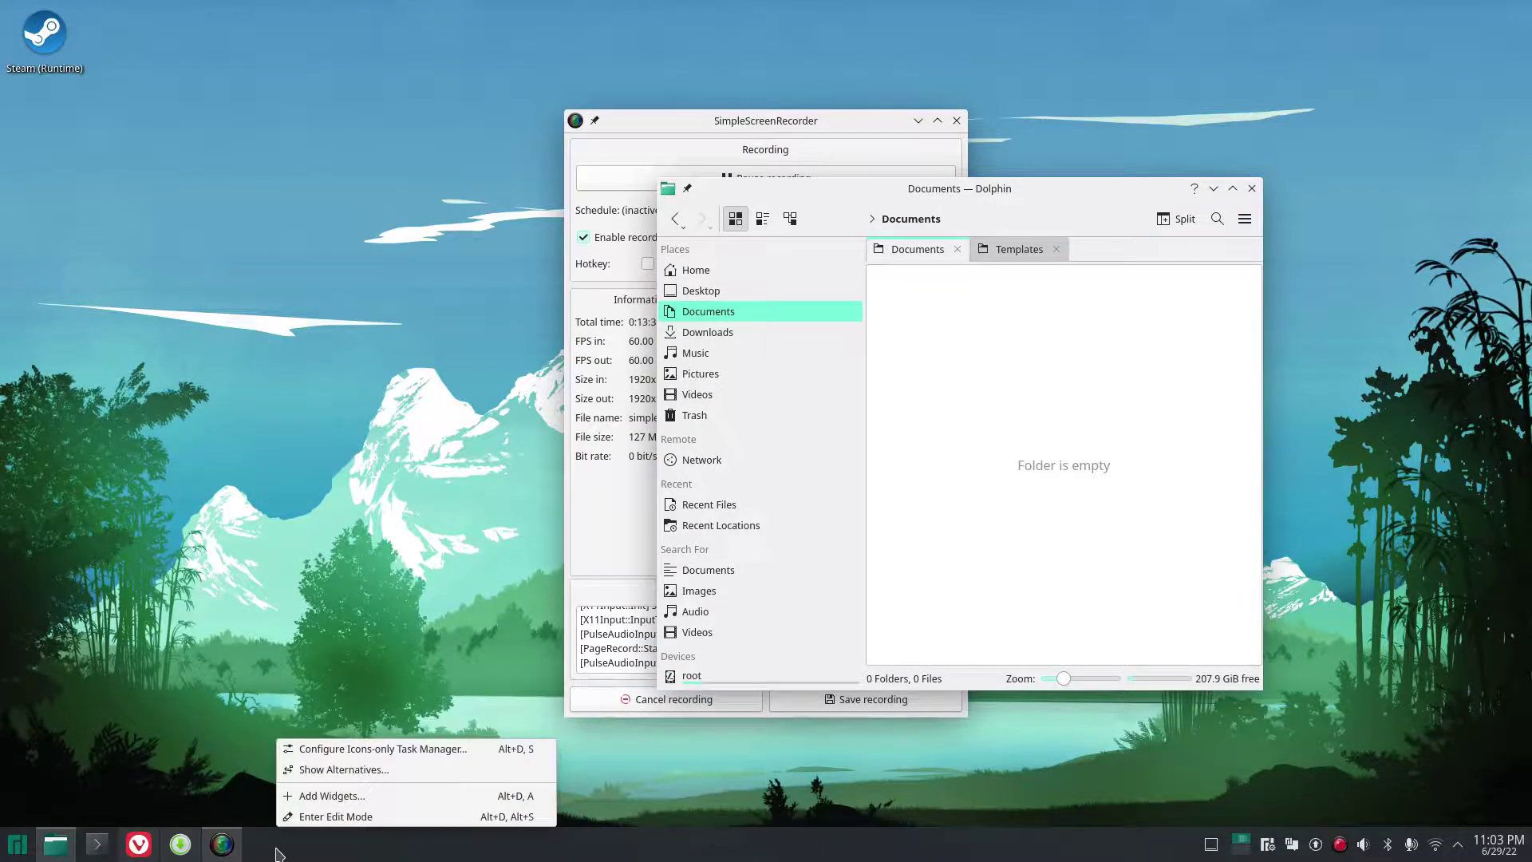
pyautogui.click(383, 816)
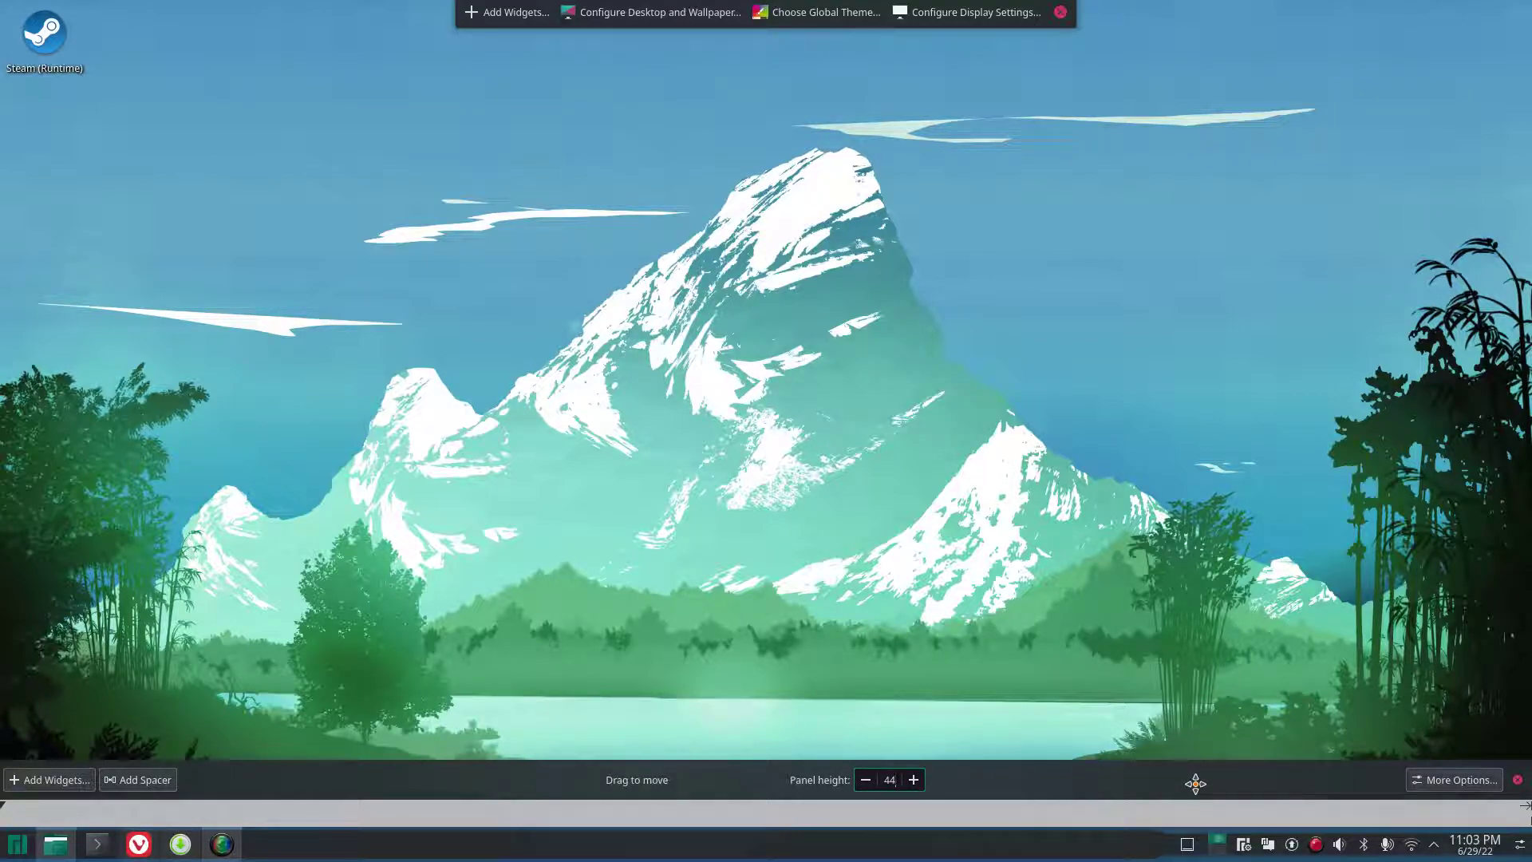
# Open the panel's additional settings, try the Center alignment, and return the alignment to Left.
pyautogui.click(1455, 782)
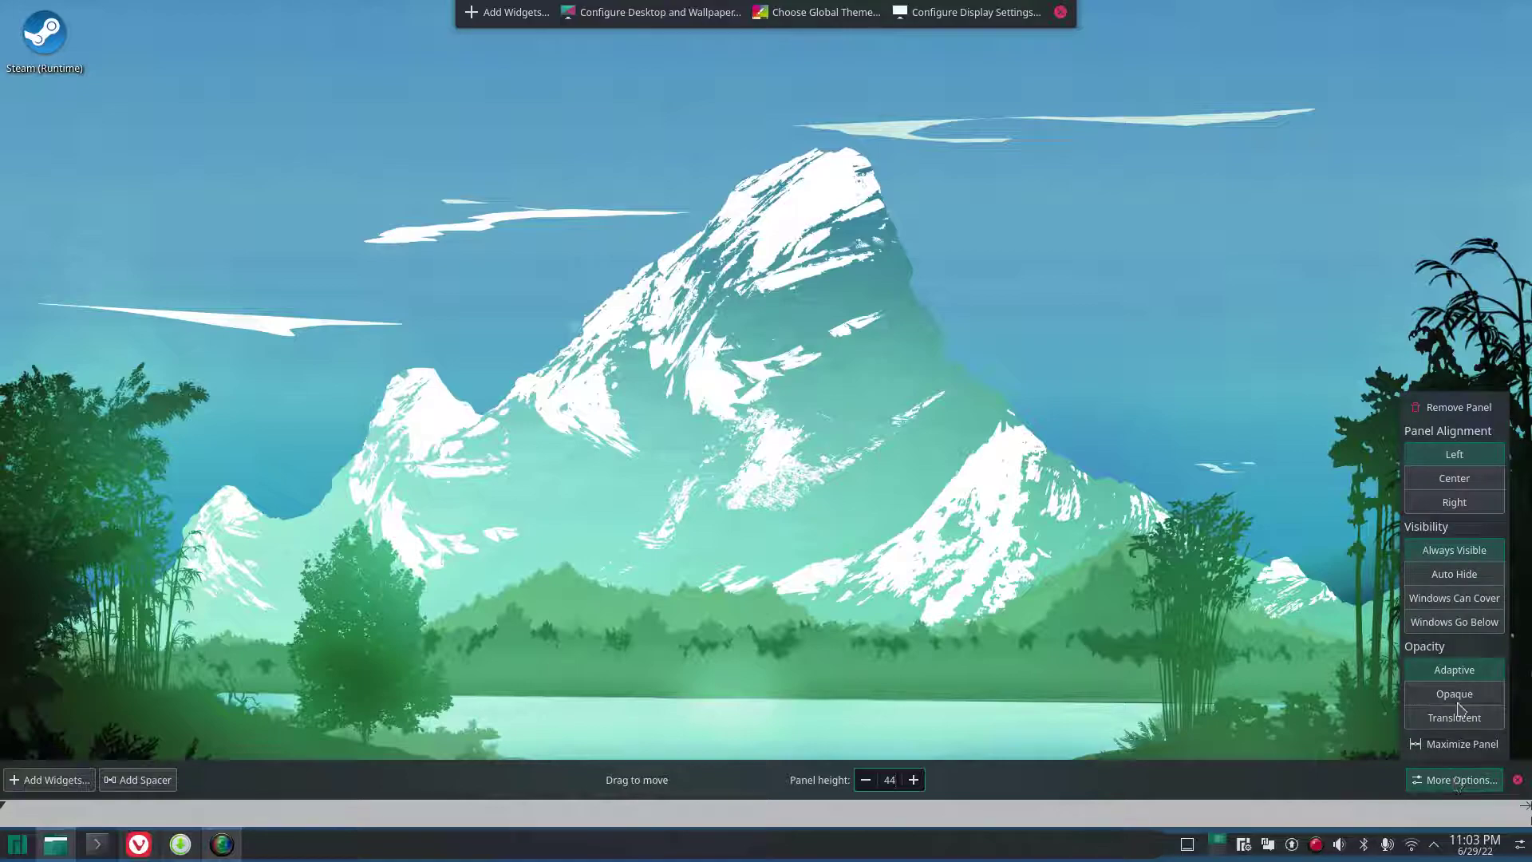
pyautogui.click(1477, 486)
pyautogui.click(1467, 462)
pyautogui.click(1492, 786)
pyautogui.click(1492, 786)
pyautogui.click(1469, 786)
# Switch the Icons-only Task Manager to the Window list alternative and open its list of windows.
pyautogui.moveTo(759, 766)
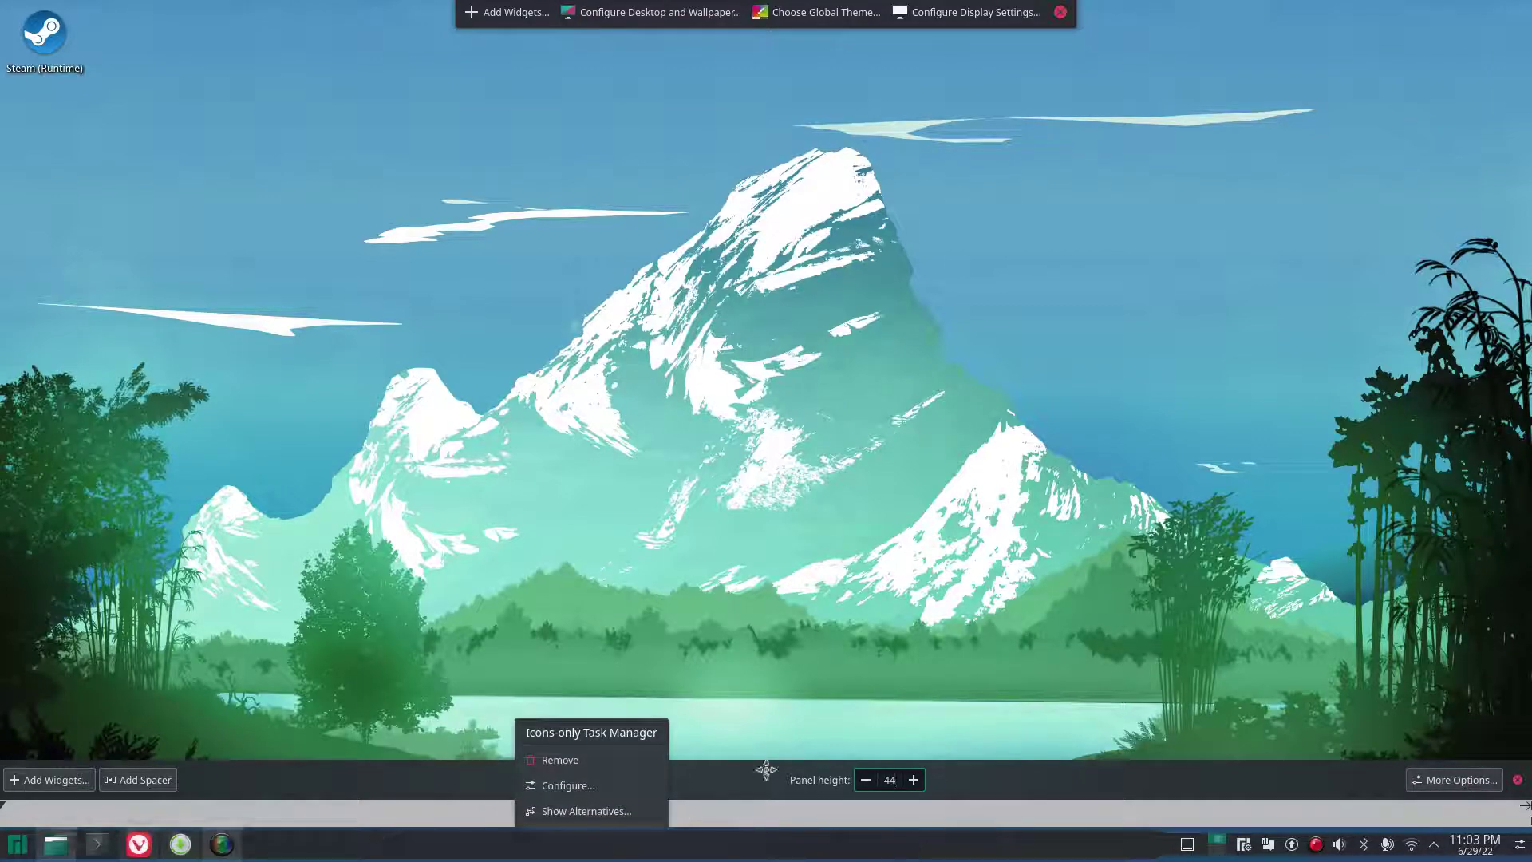
pyautogui.click(566, 812)
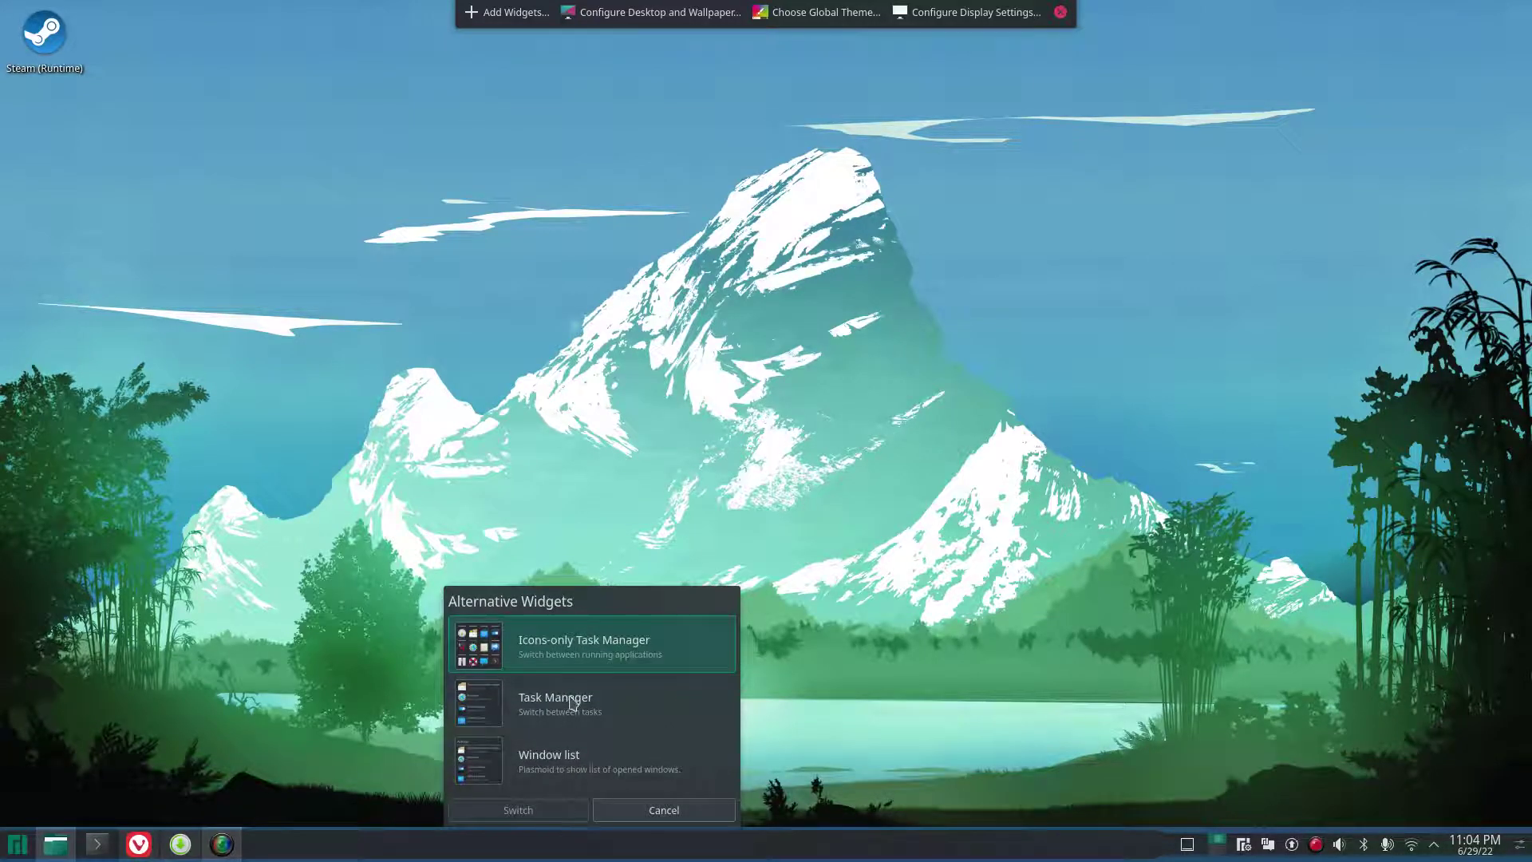
pyautogui.click(567, 759)
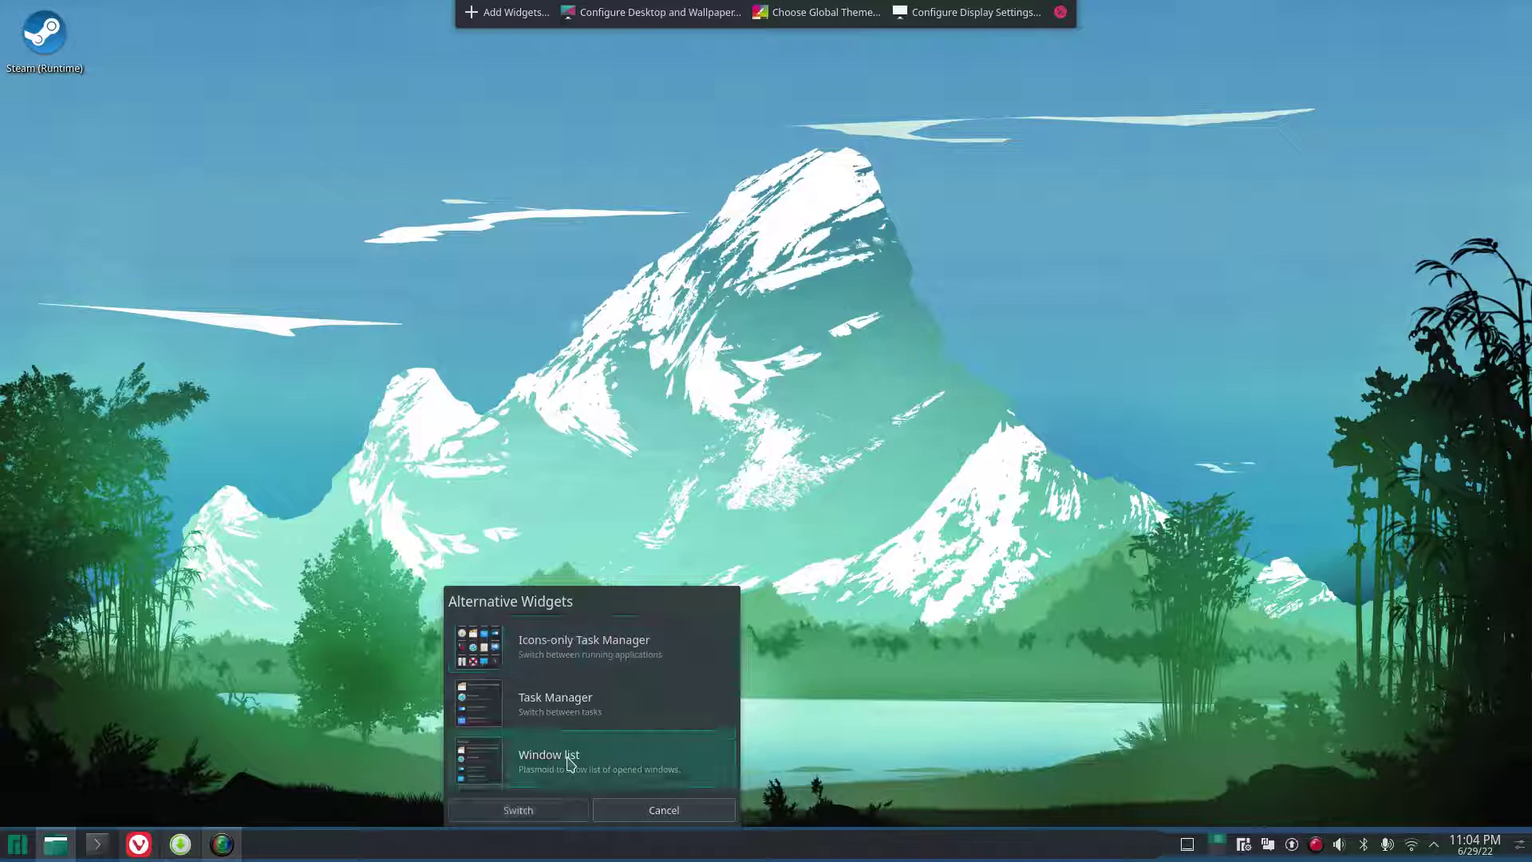
pyautogui.click(571, 813)
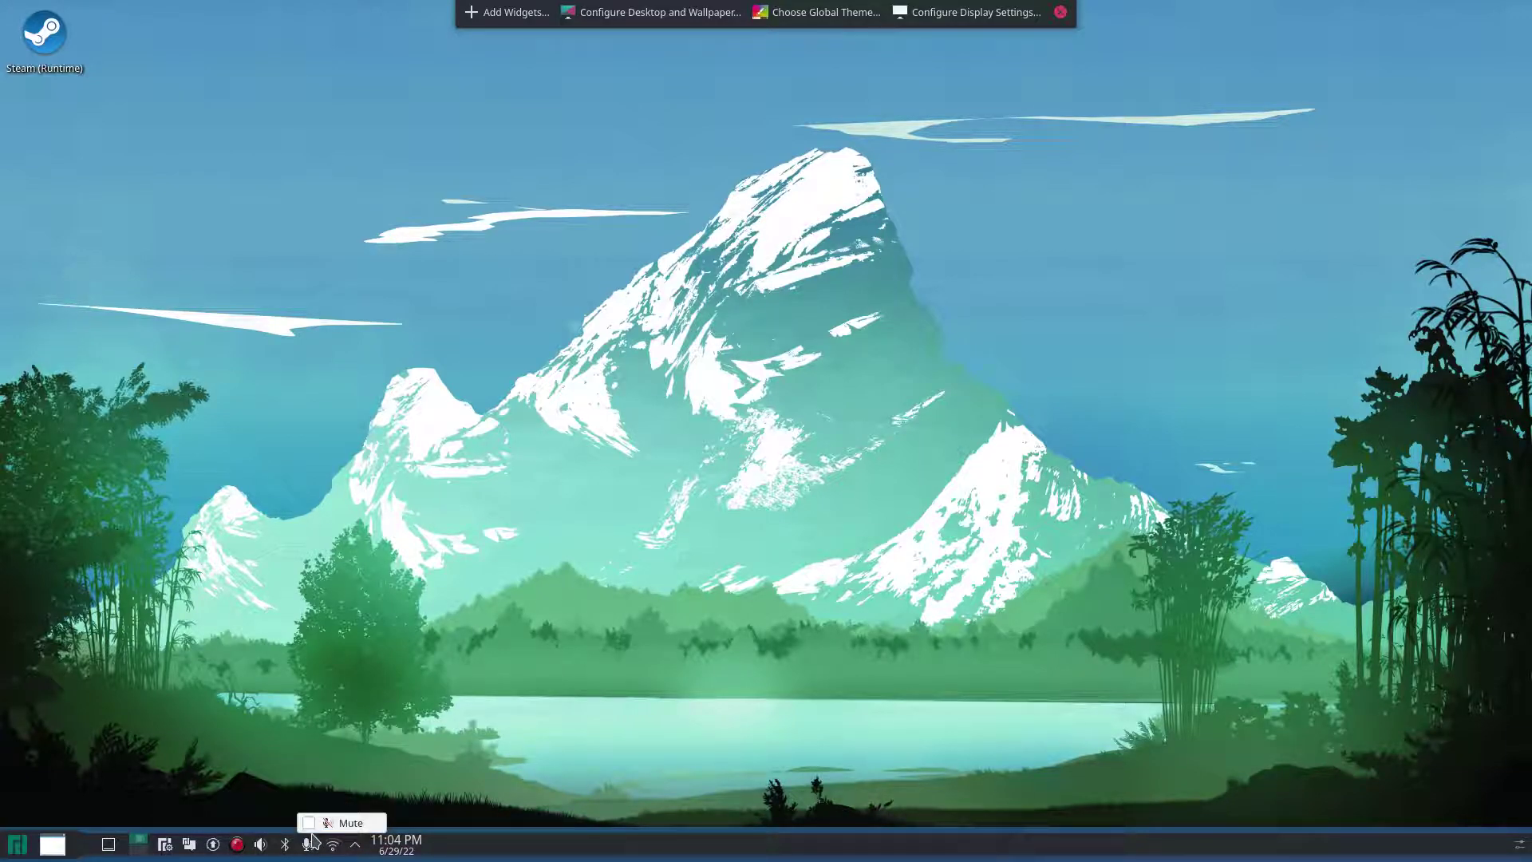
pyautogui.click(52, 843)
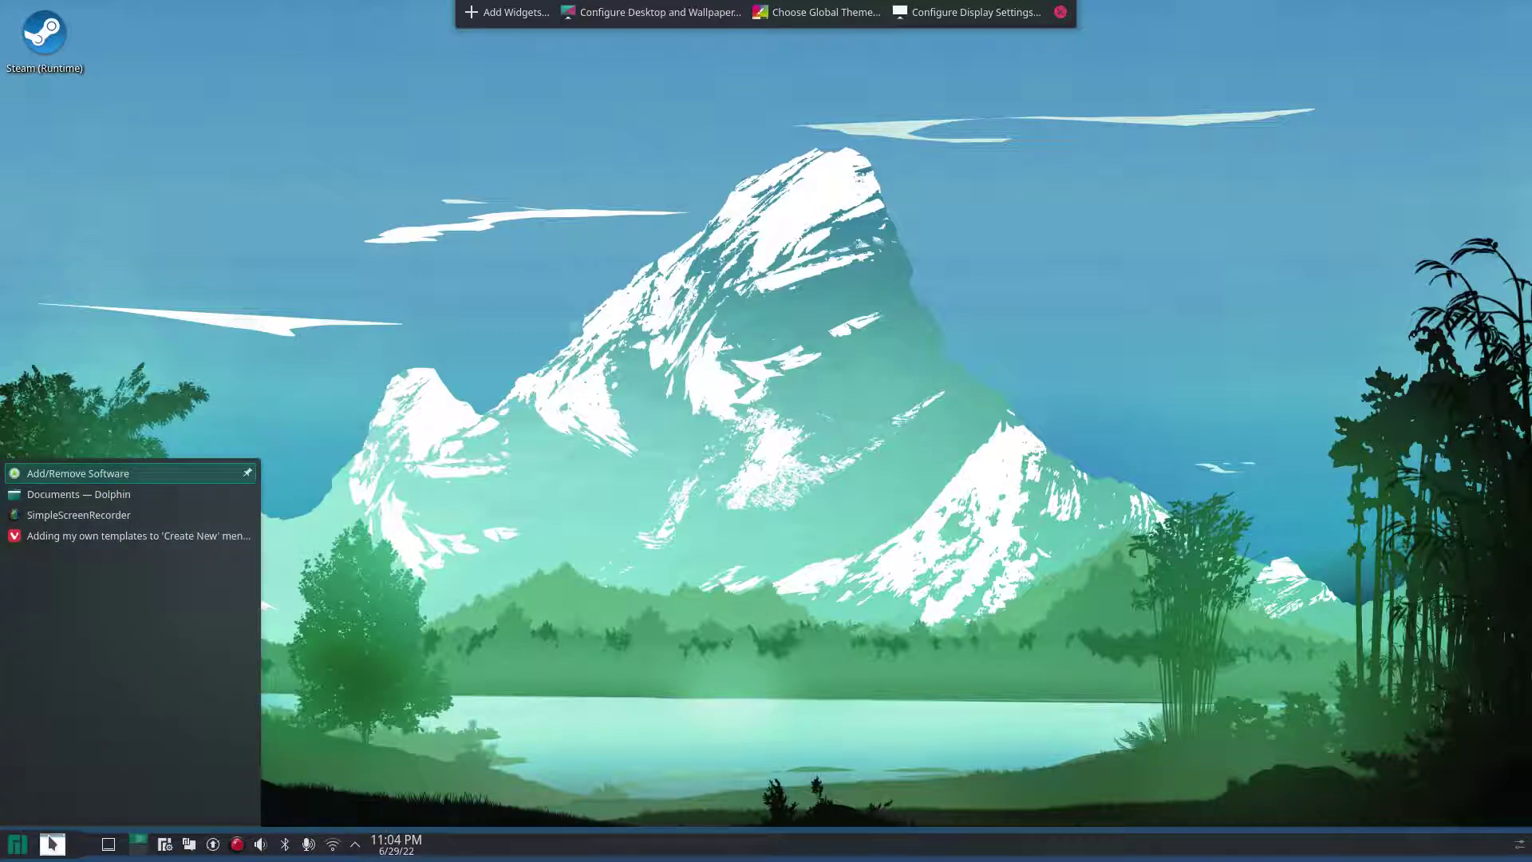
# Replace the panel's Window list widget with the Task Manager alternative.
pyautogui.rightClick(52, 844)
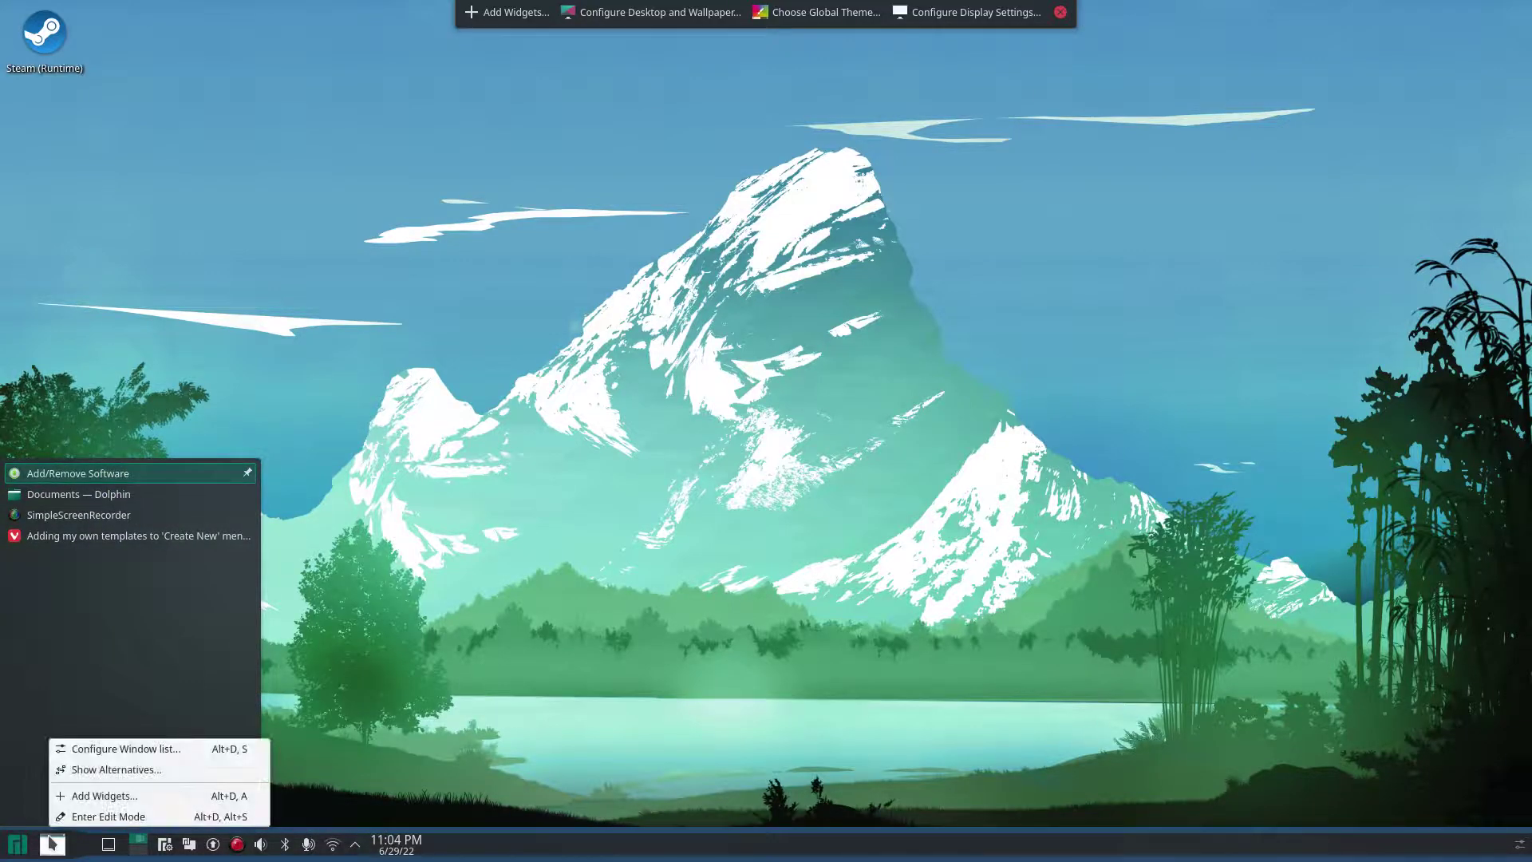
pyautogui.click(116, 769)
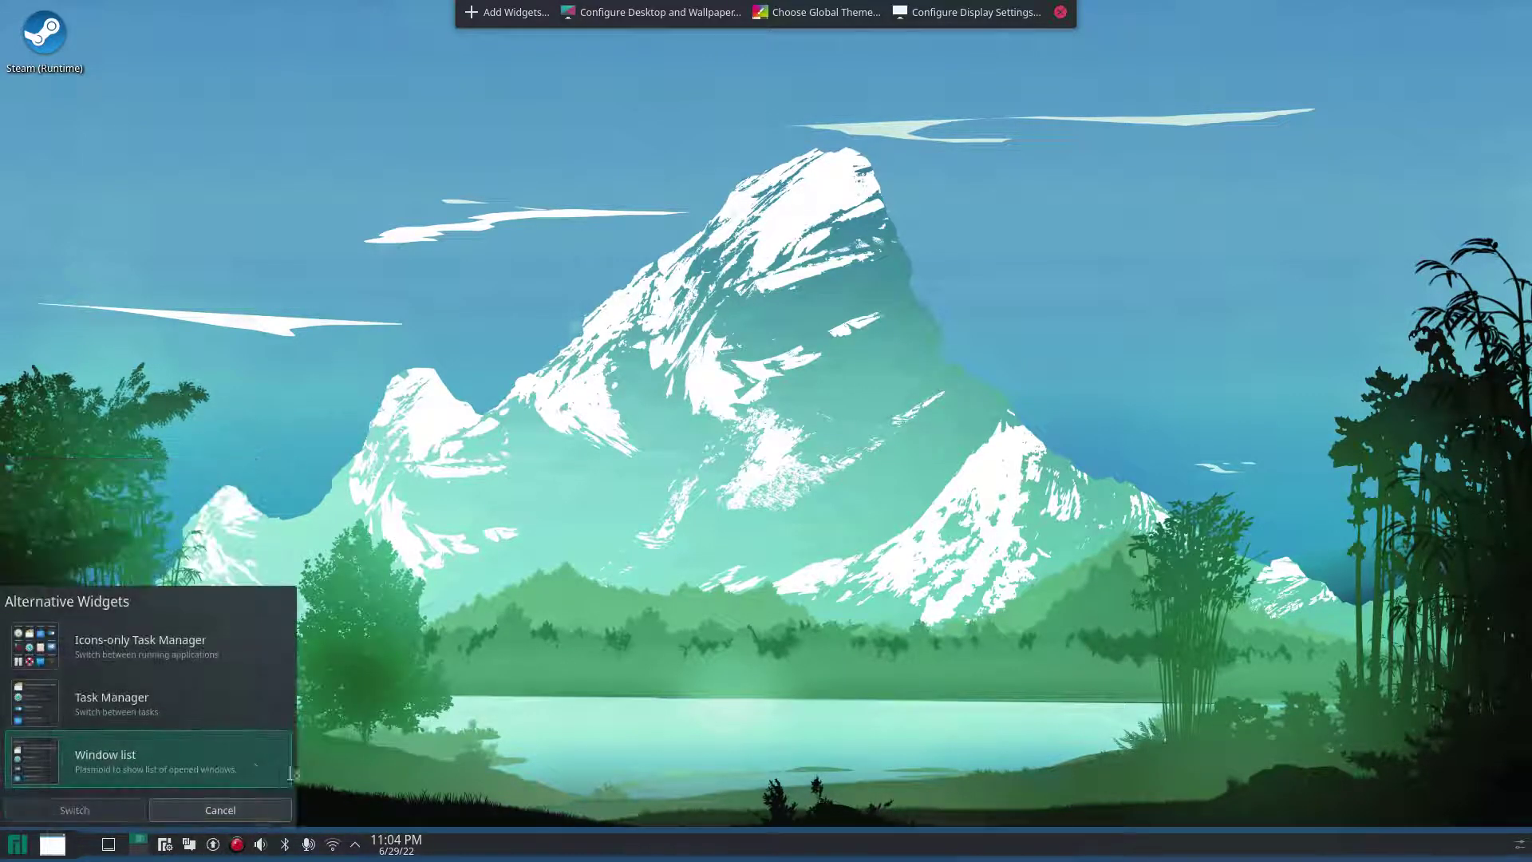
pyautogui.click(154, 706)
pyautogui.click(104, 810)
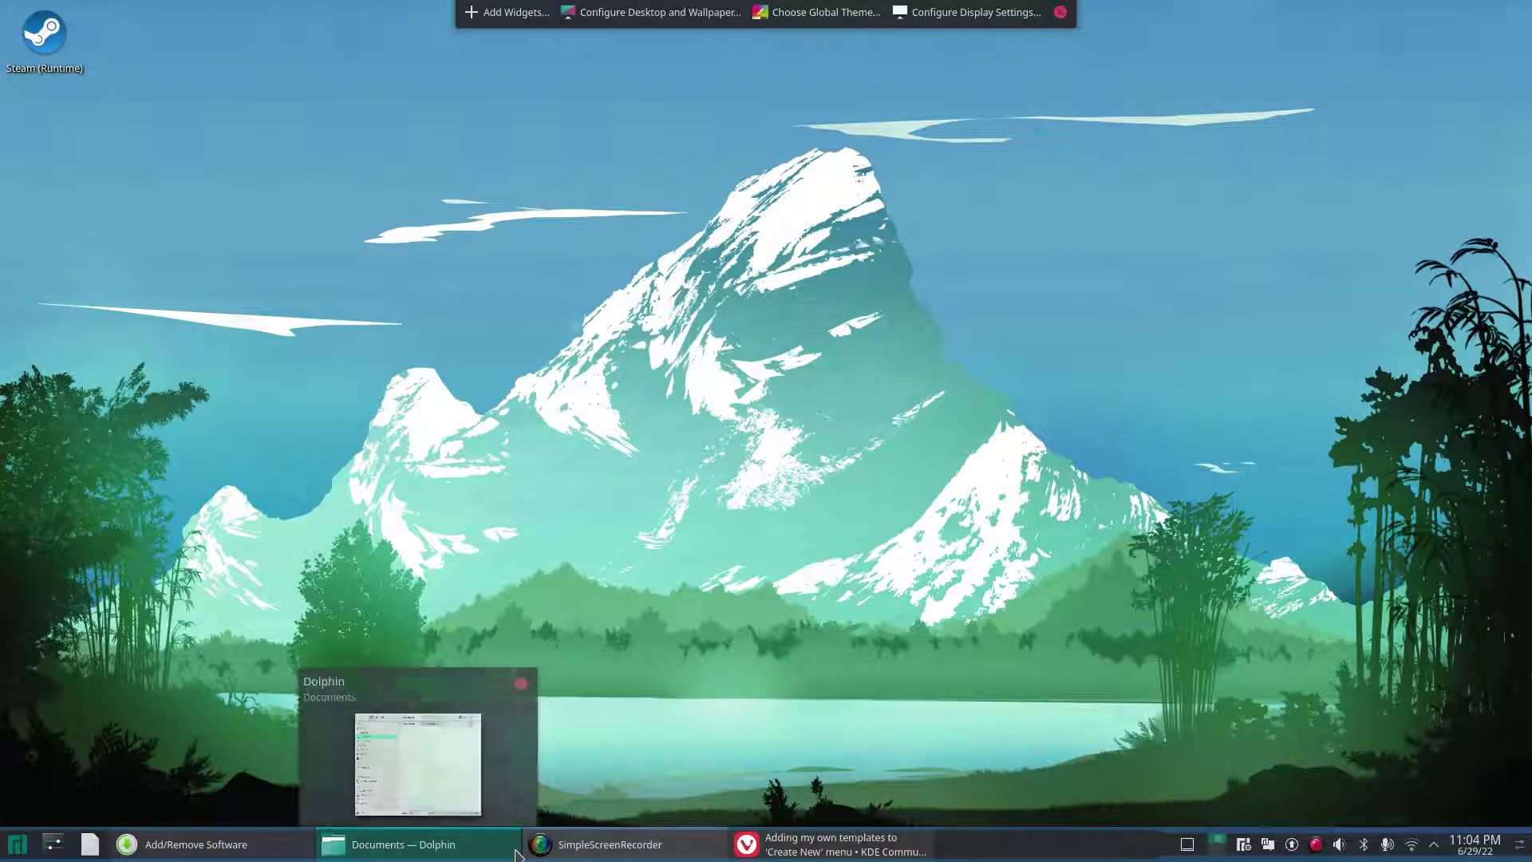
# Bring the Vivaldi browser window to the front from the taskbar and minimize it again.
pyautogui.moveTo(772, 859)
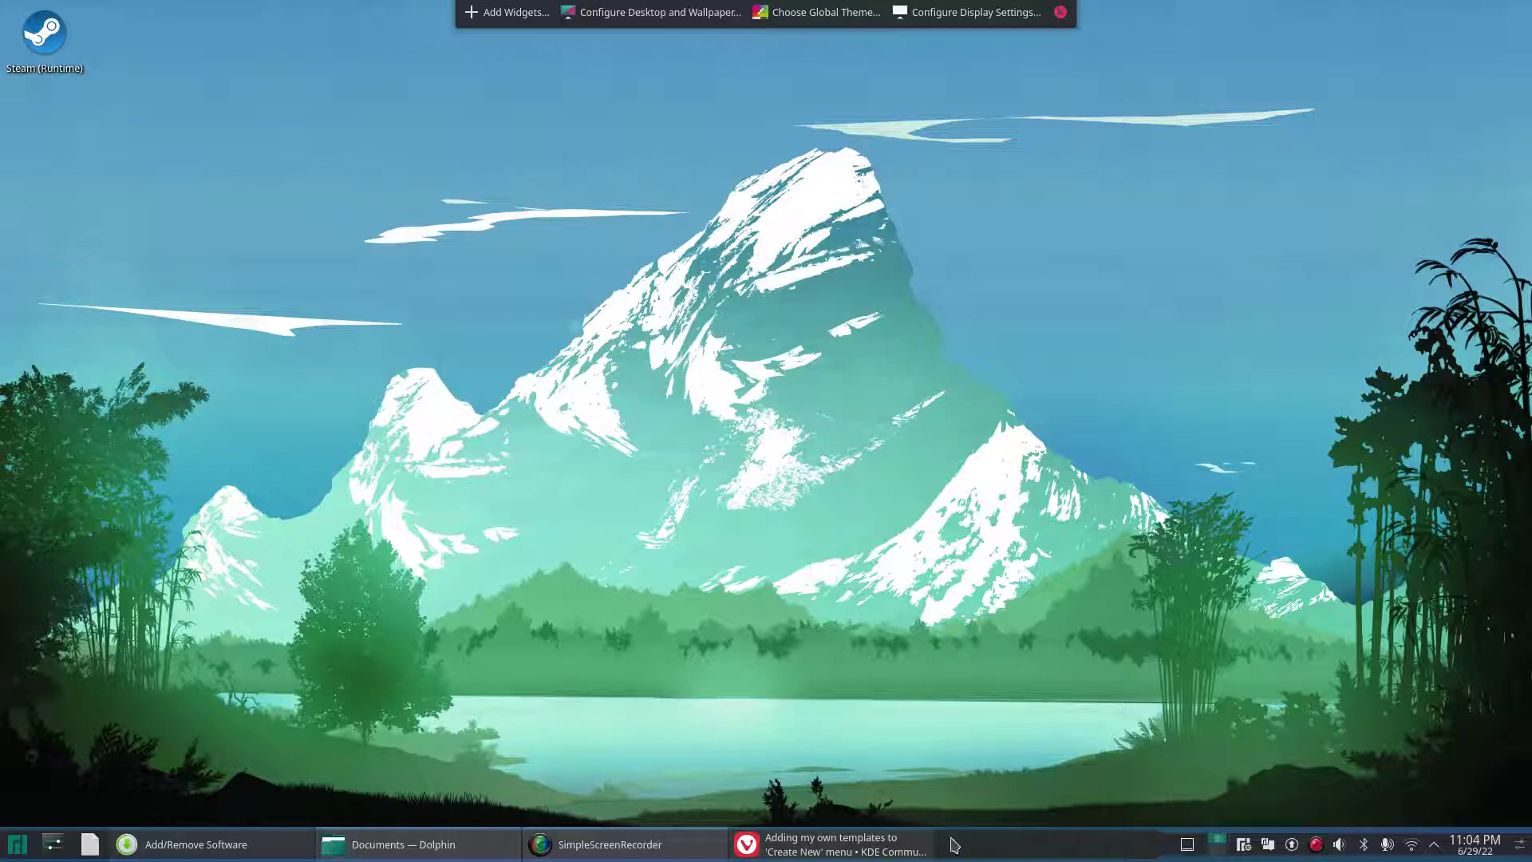
pyautogui.click(857, 844)
pyautogui.click(856, 844)
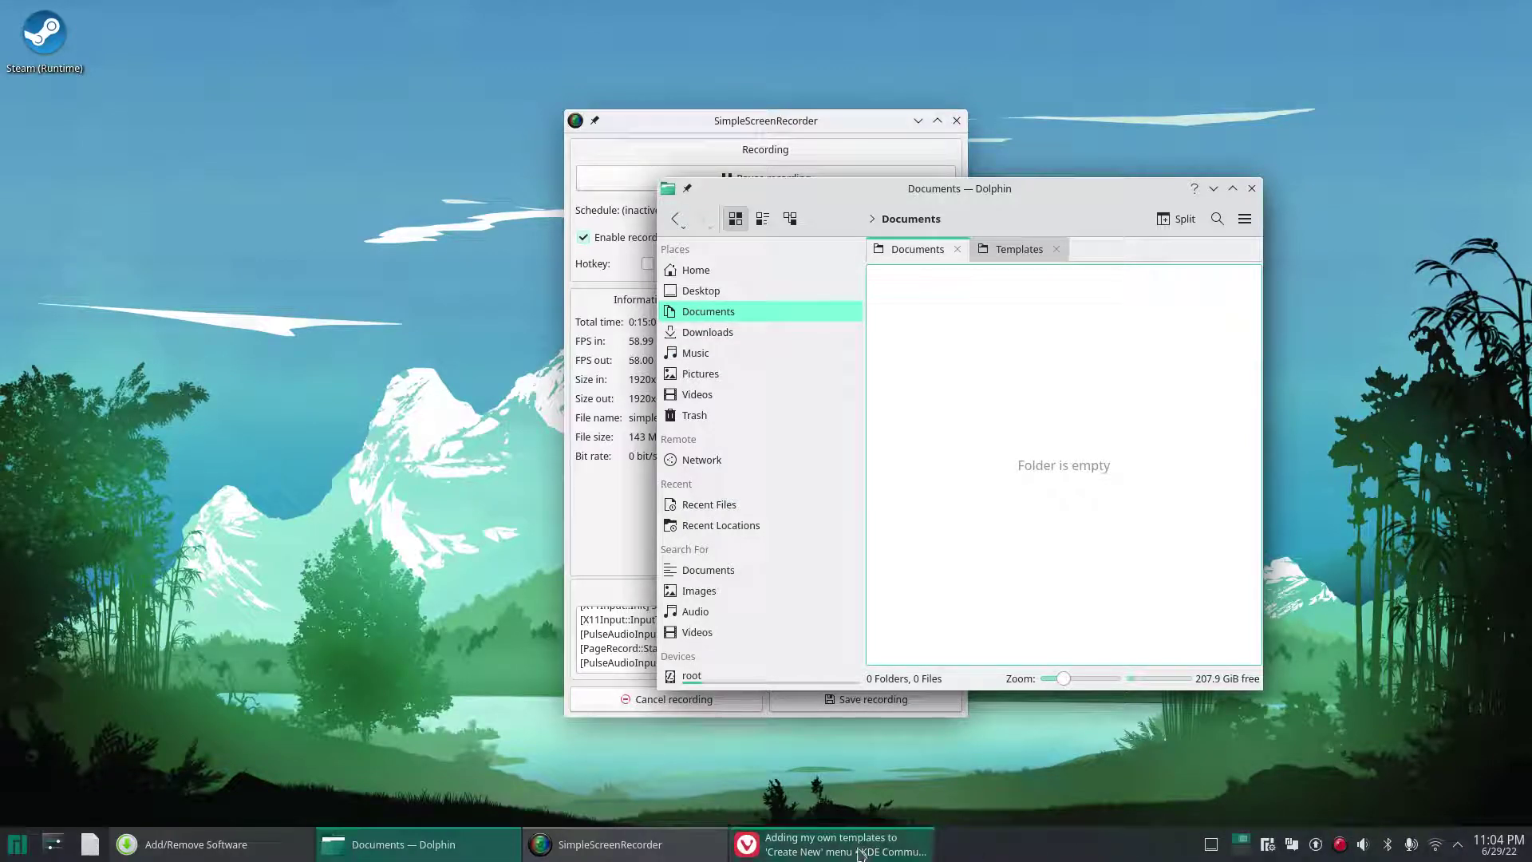
# Re-enter the panel's edit mode, view the options available for the Task Manager widget, and close the panel editor.
pyautogui.rightClick(968, 849)
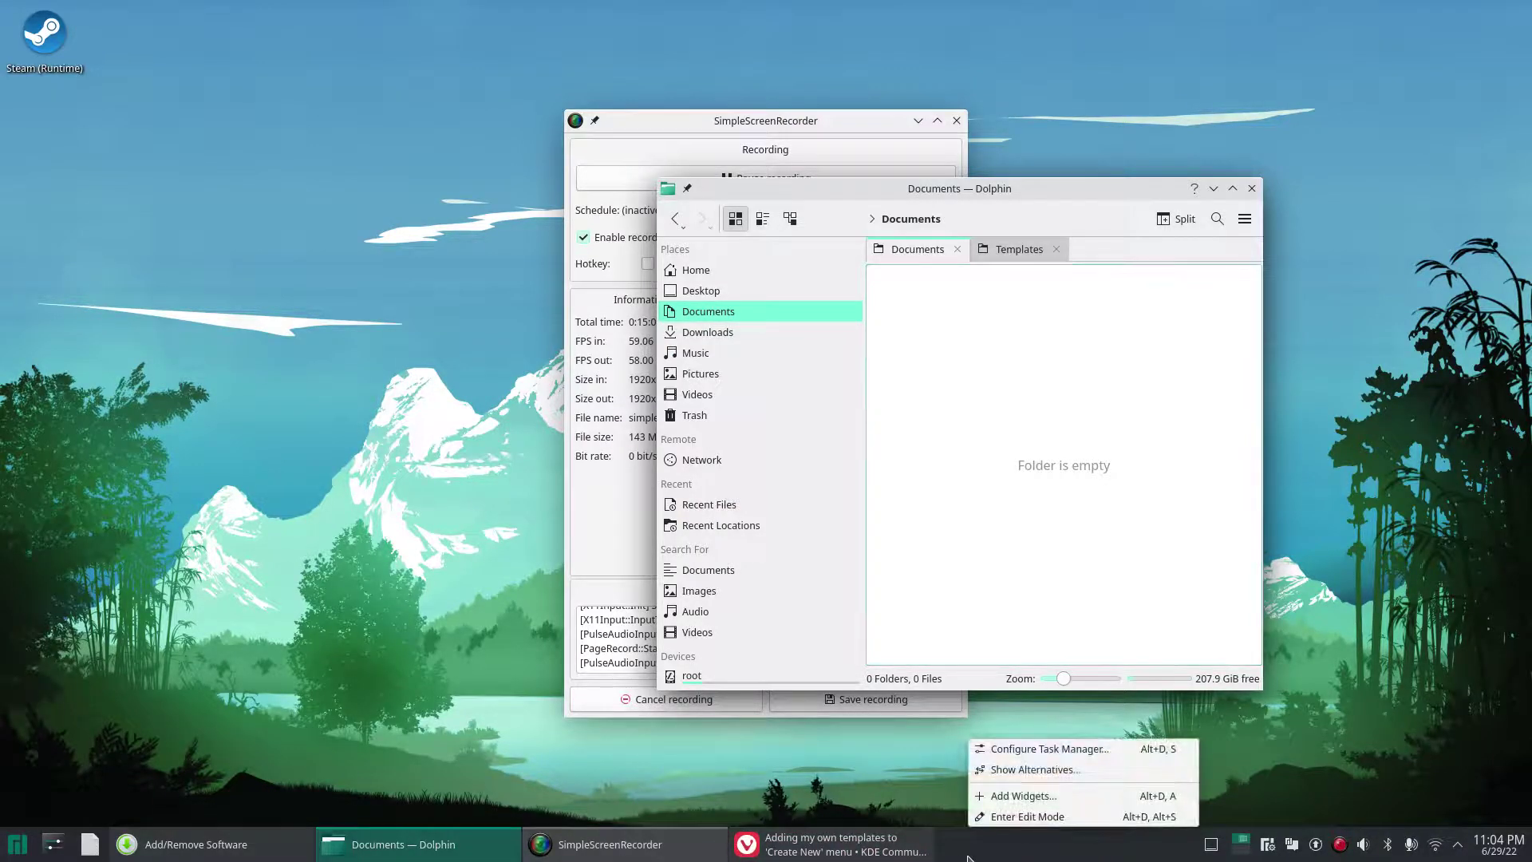
pyautogui.click(1027, 815)
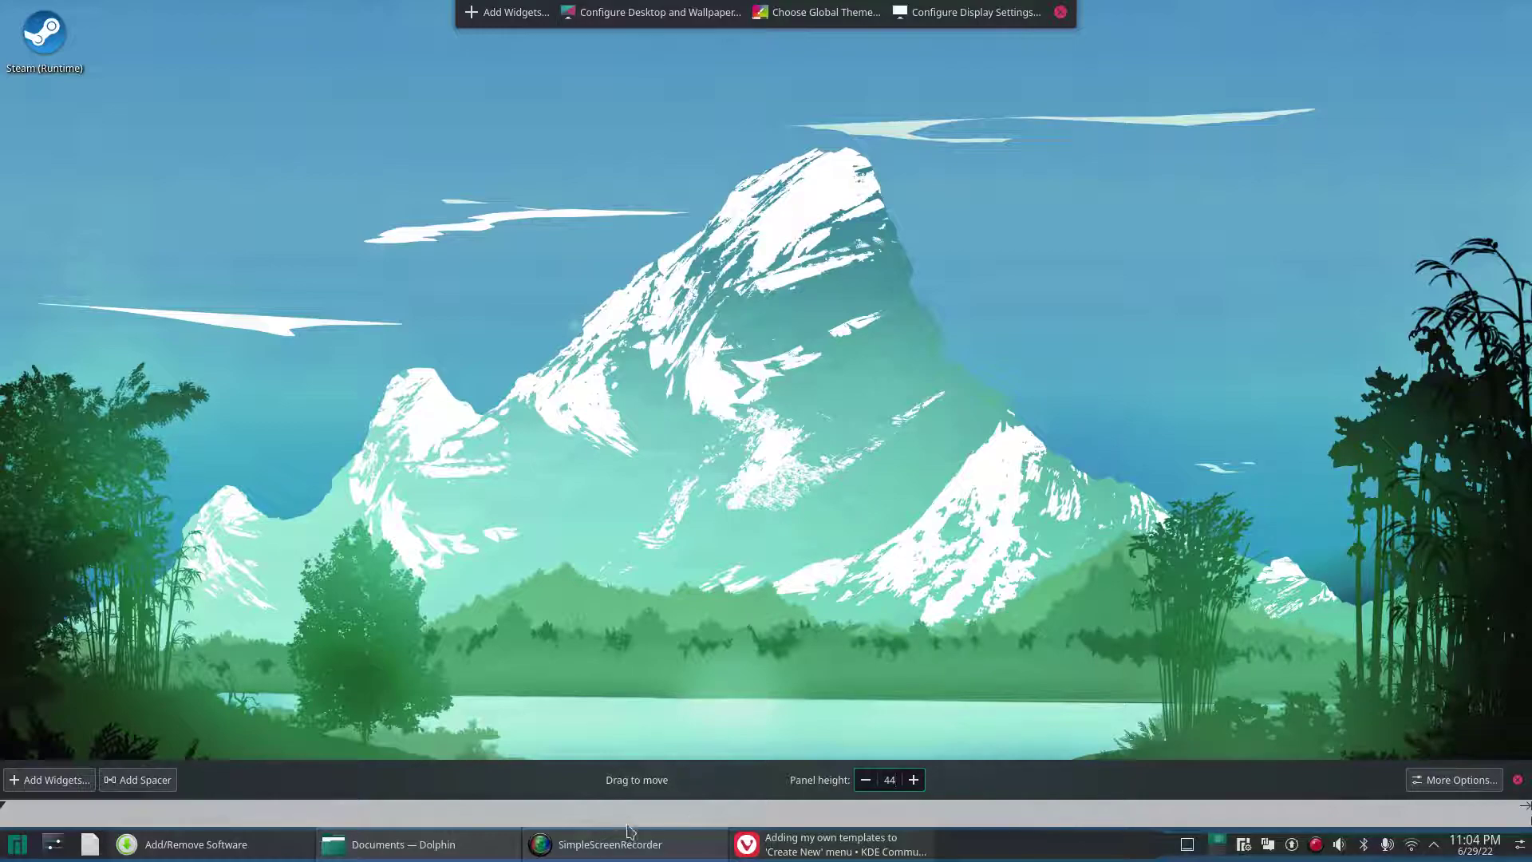
pyautogui.moveTo(630, 836)
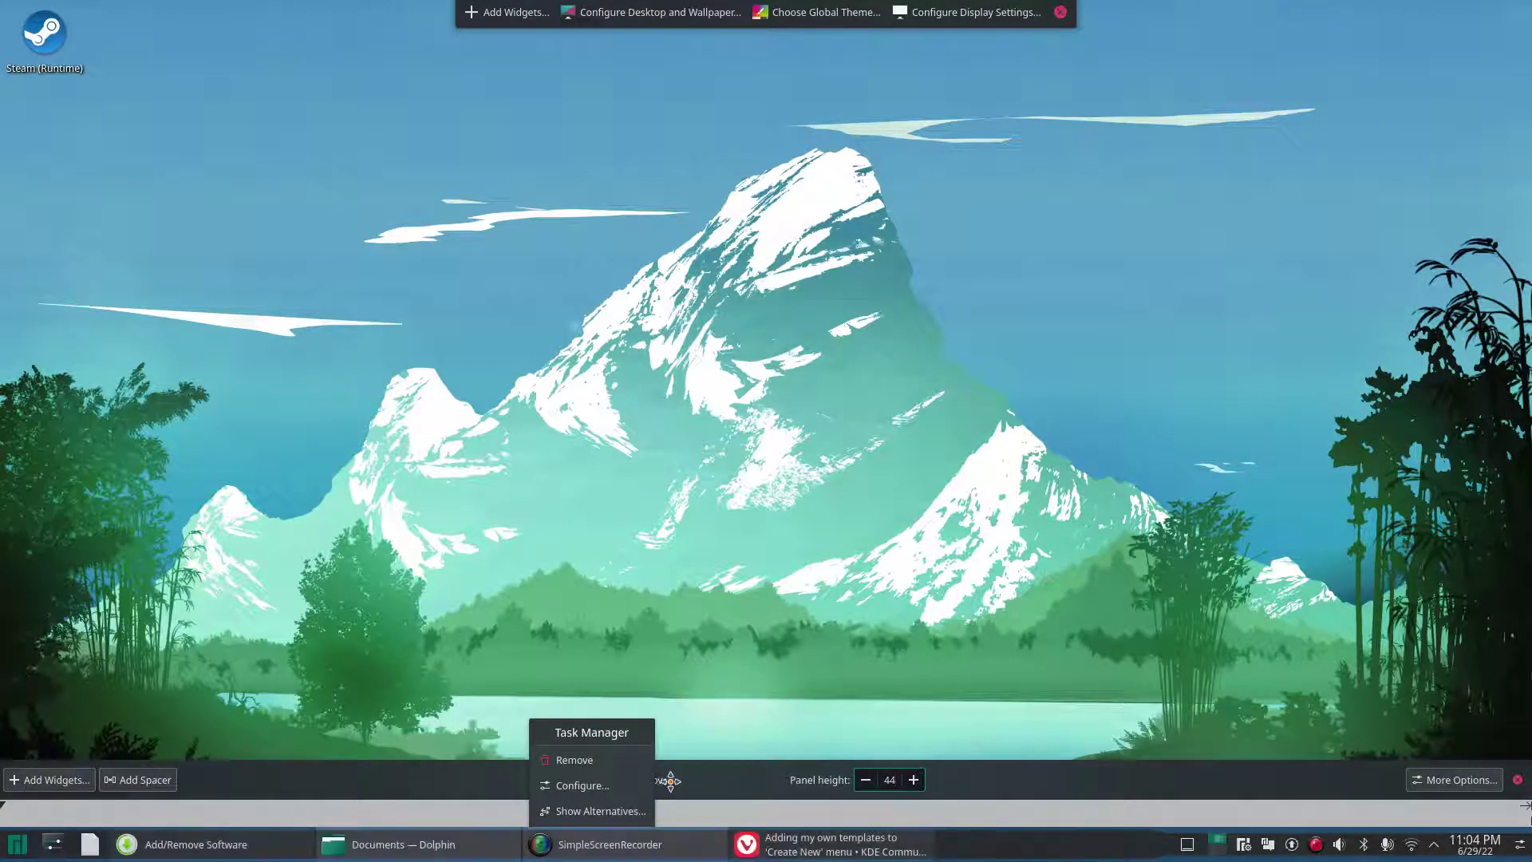
pyautogui.rightClick(993, 856)
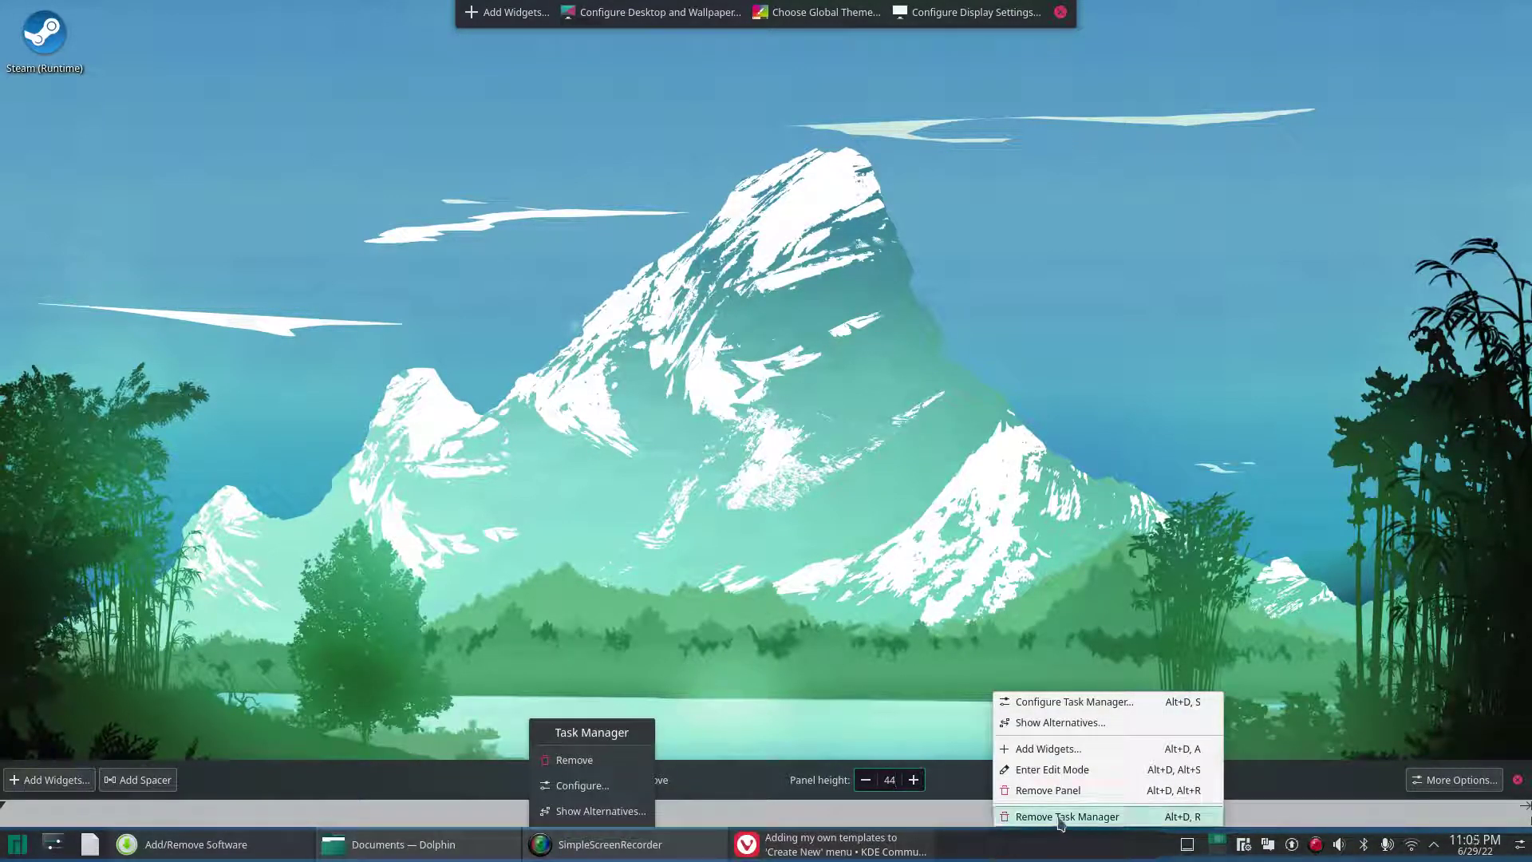
pyautogui.click(1165, 610)
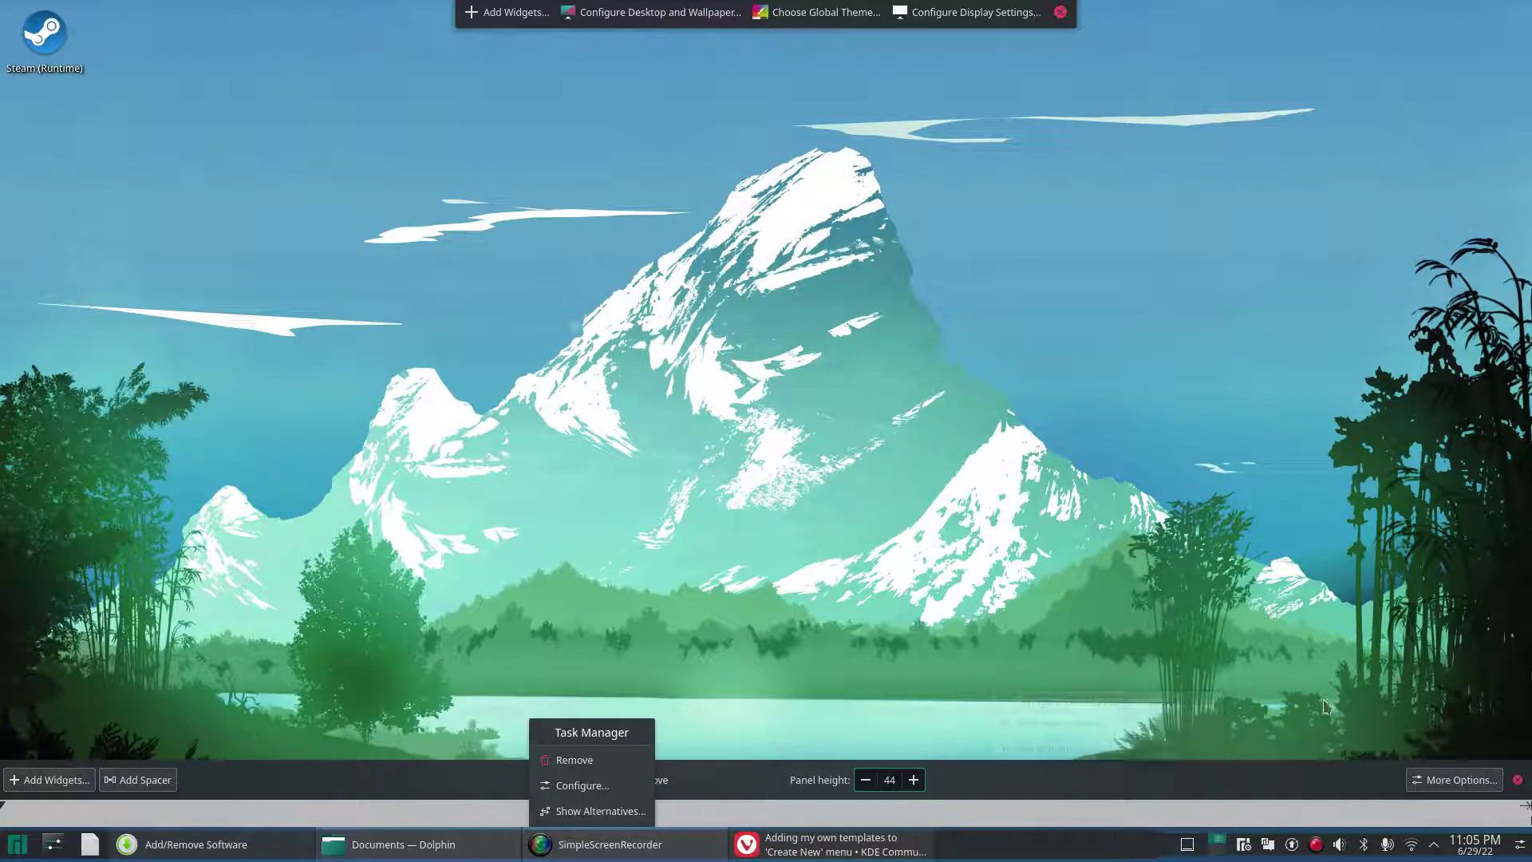
pyautogui.click(1519, 781)
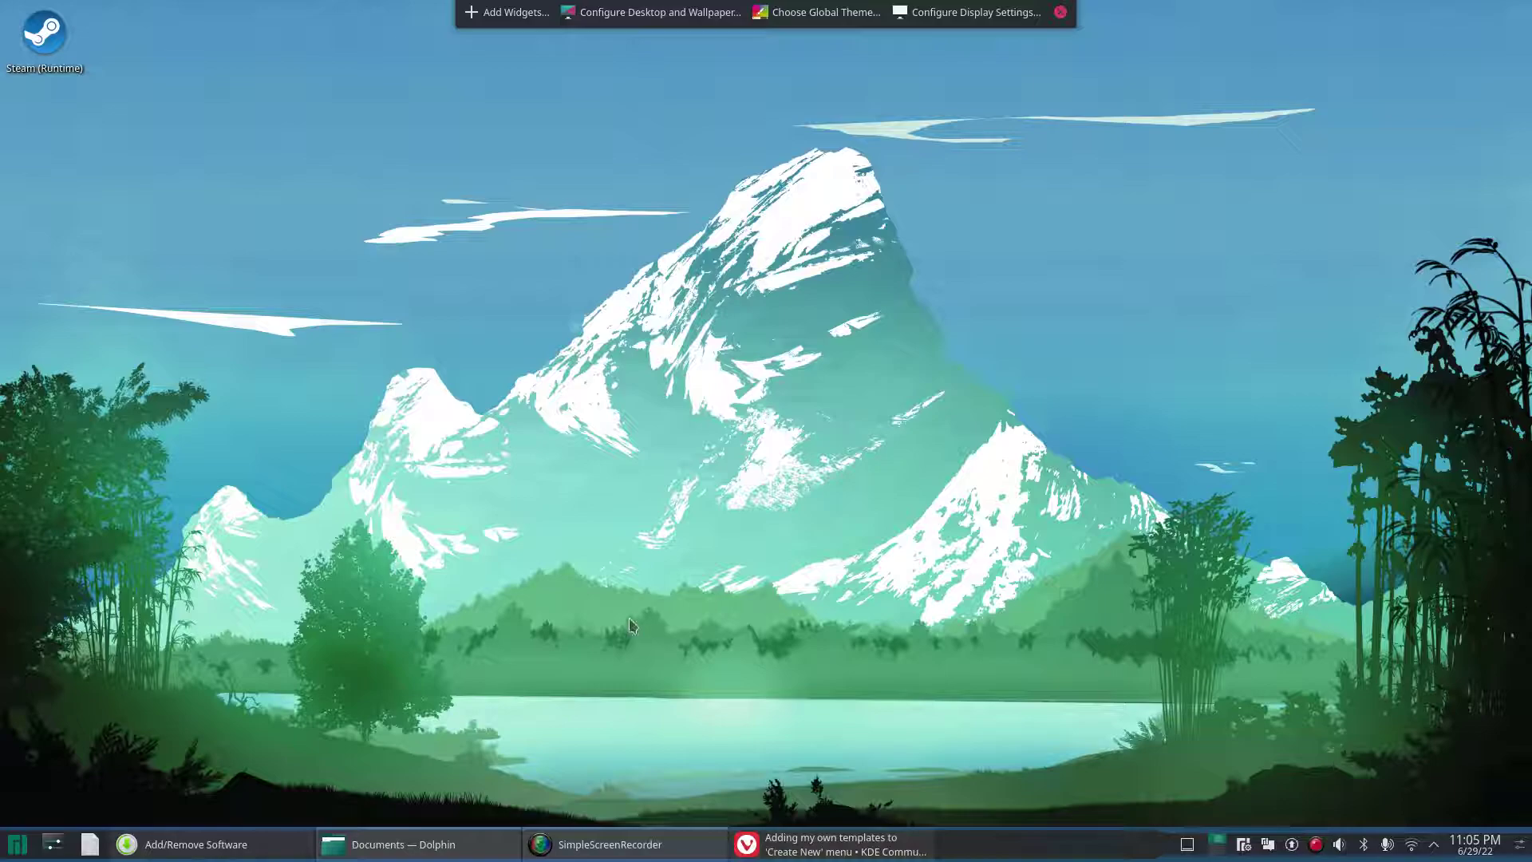
# Bring up and close the Add/Remove Software window, and move the Dolphin window to the middle of the desktop.
pyautogui.click(261, 851)
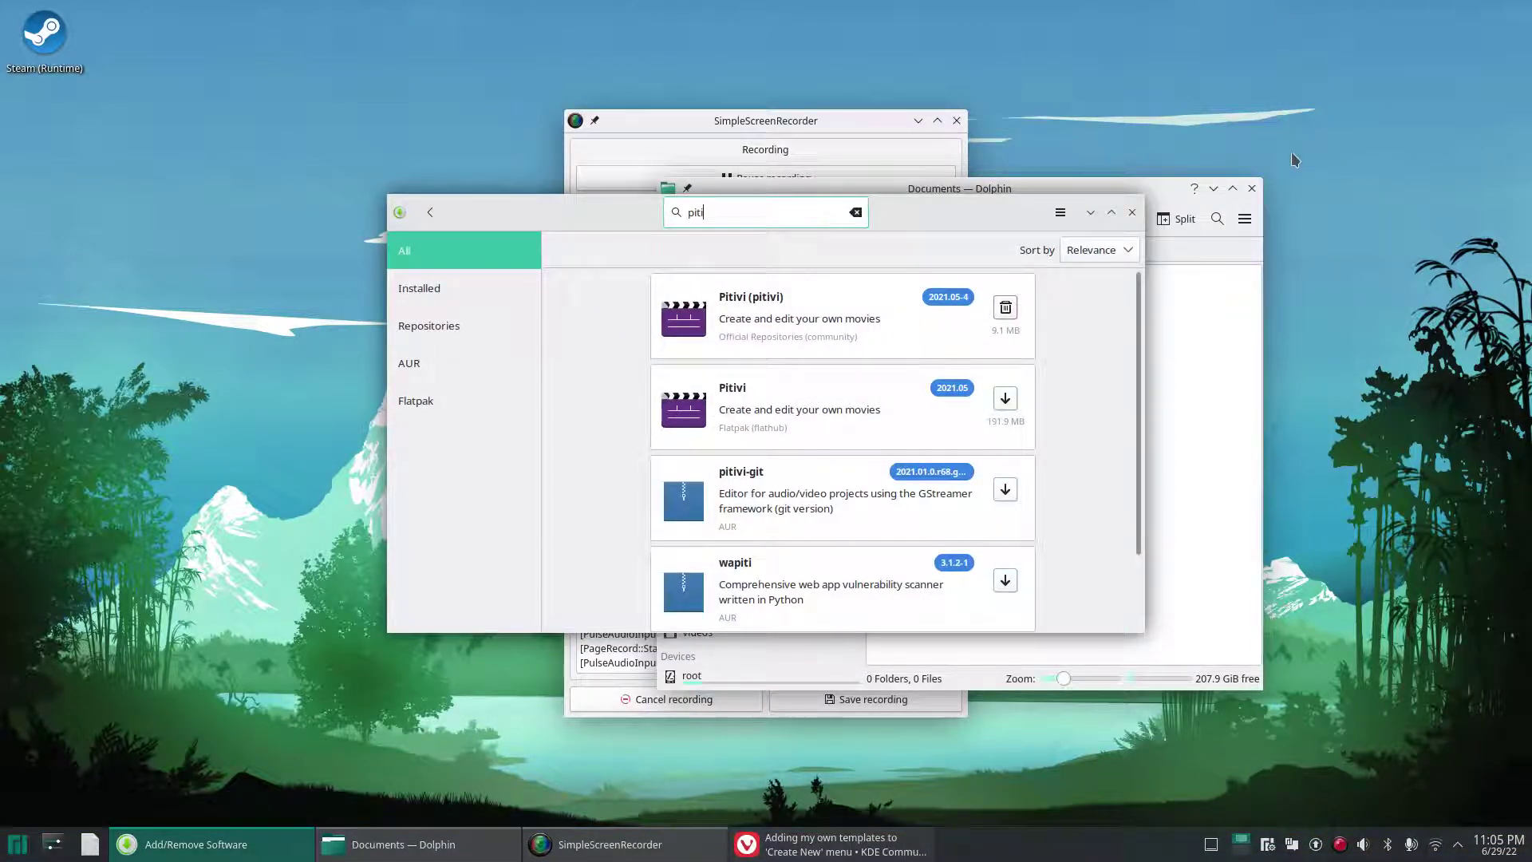
pyautogui.click(1132, 212)
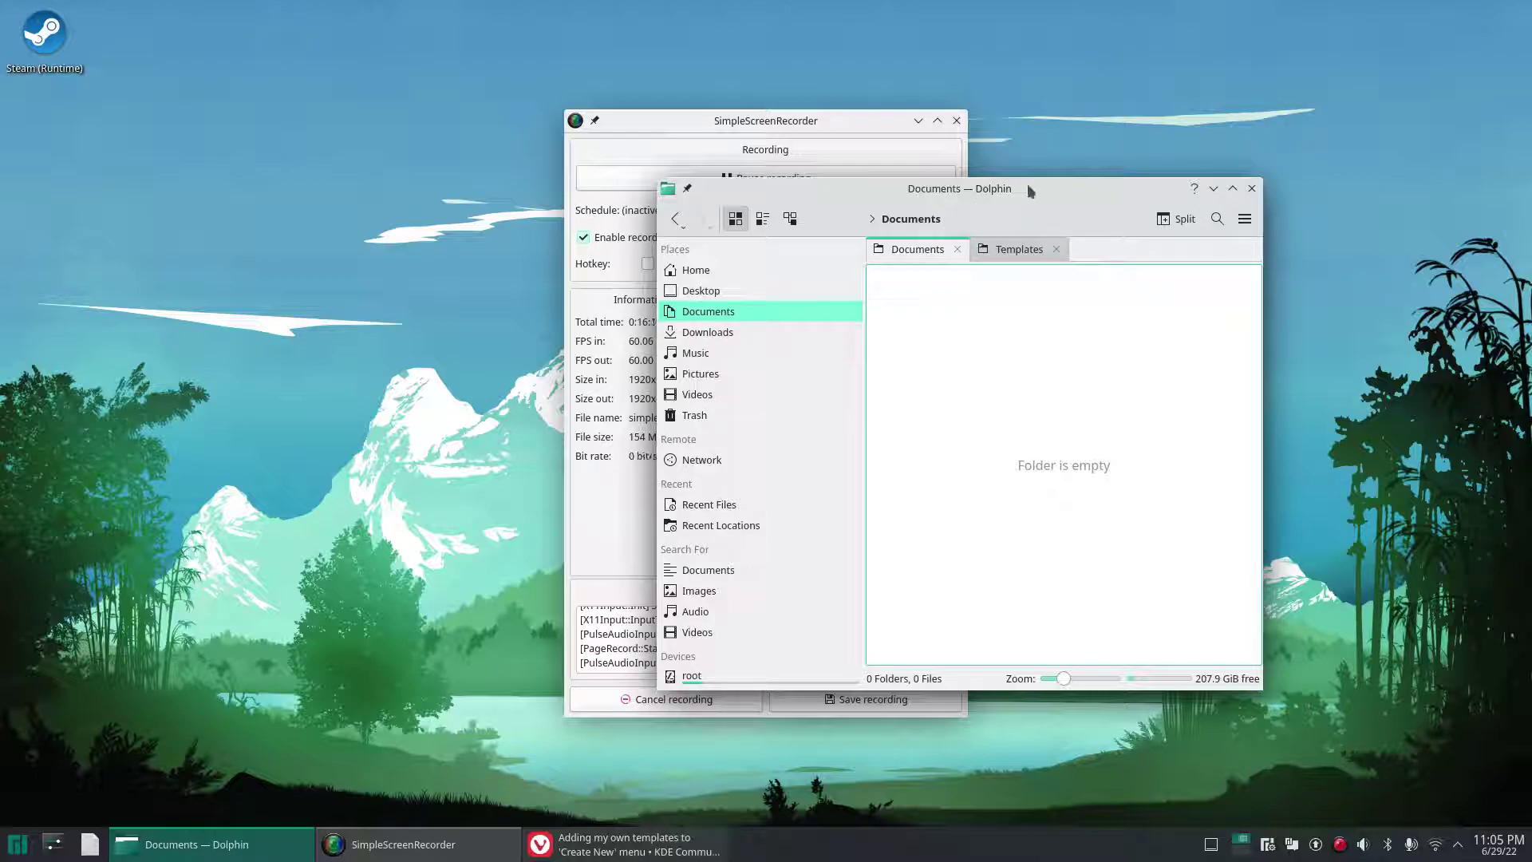
pyautogui.moveTo(1035, 188); pyautogui.dragTo(859, 195)
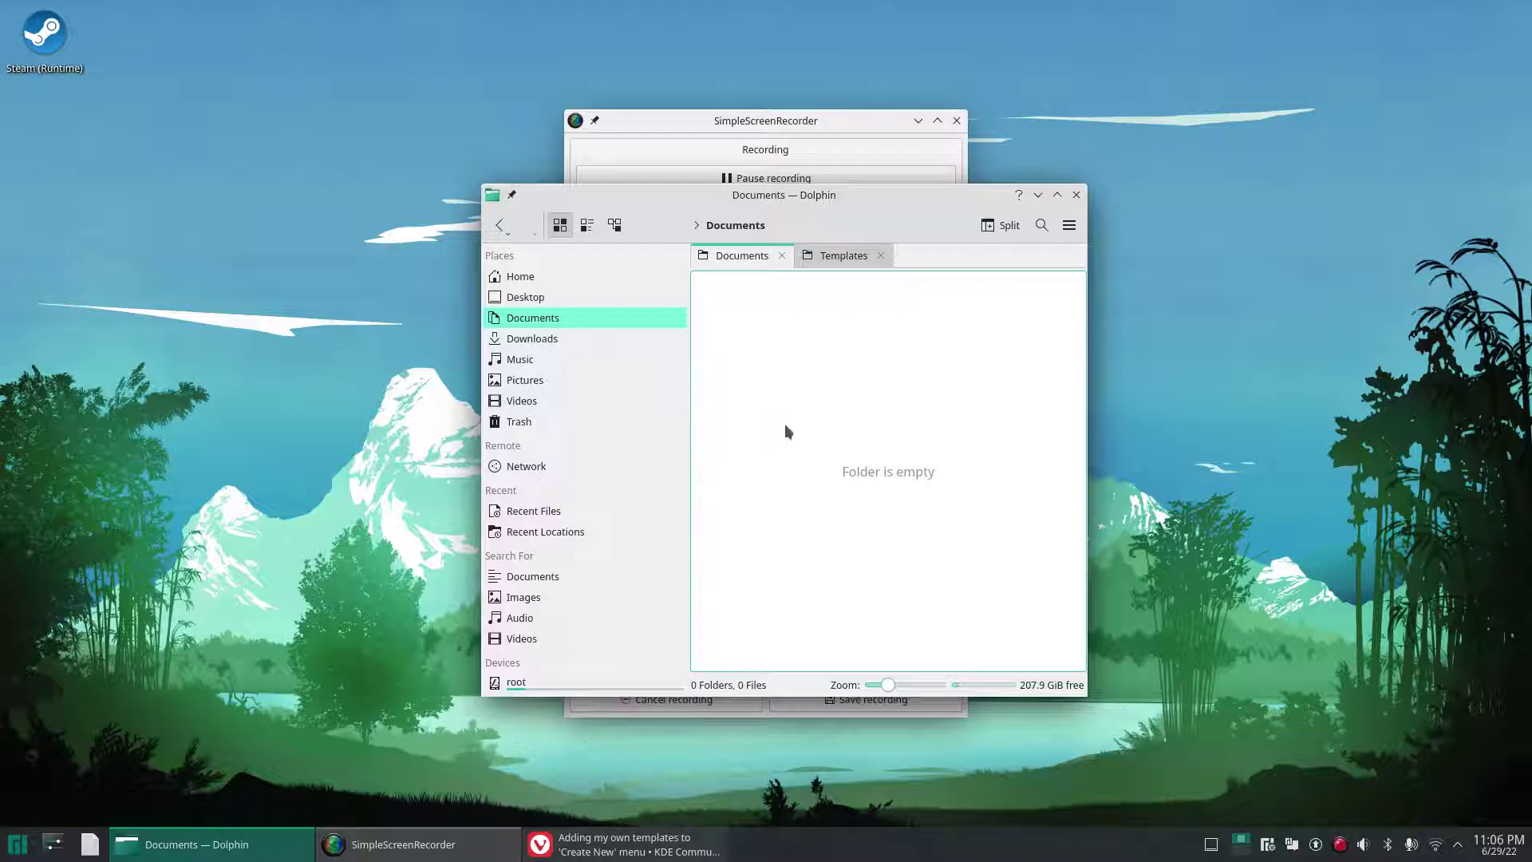
# Close the Documents tab in Dolphin and go back from the Templates folder to Home.
pyautogui.click(781, 256)
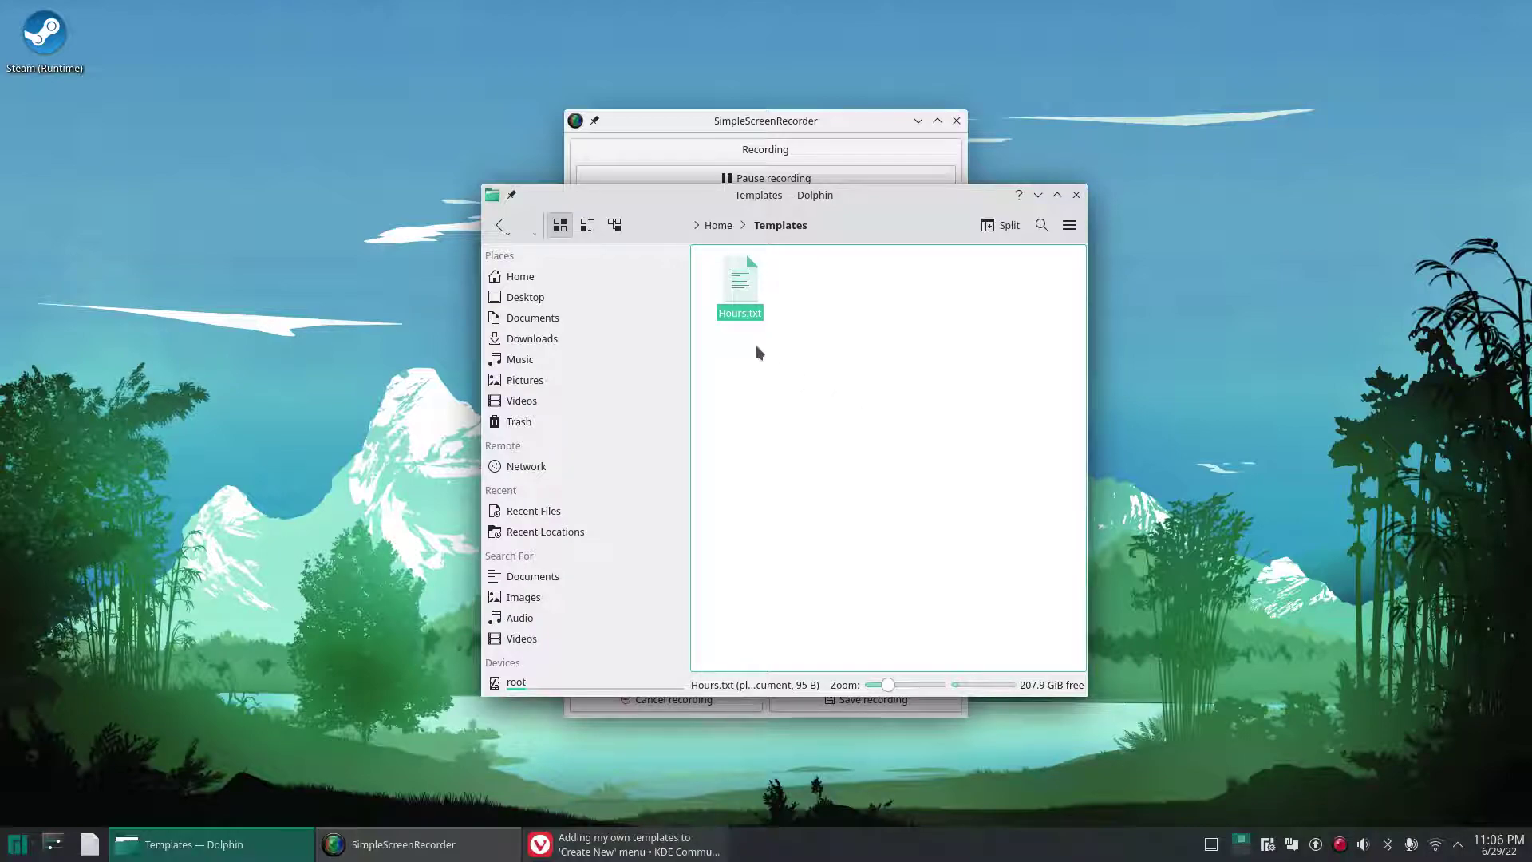
pyautogui.click(500, 225)
pyautogui.click(914, 520)
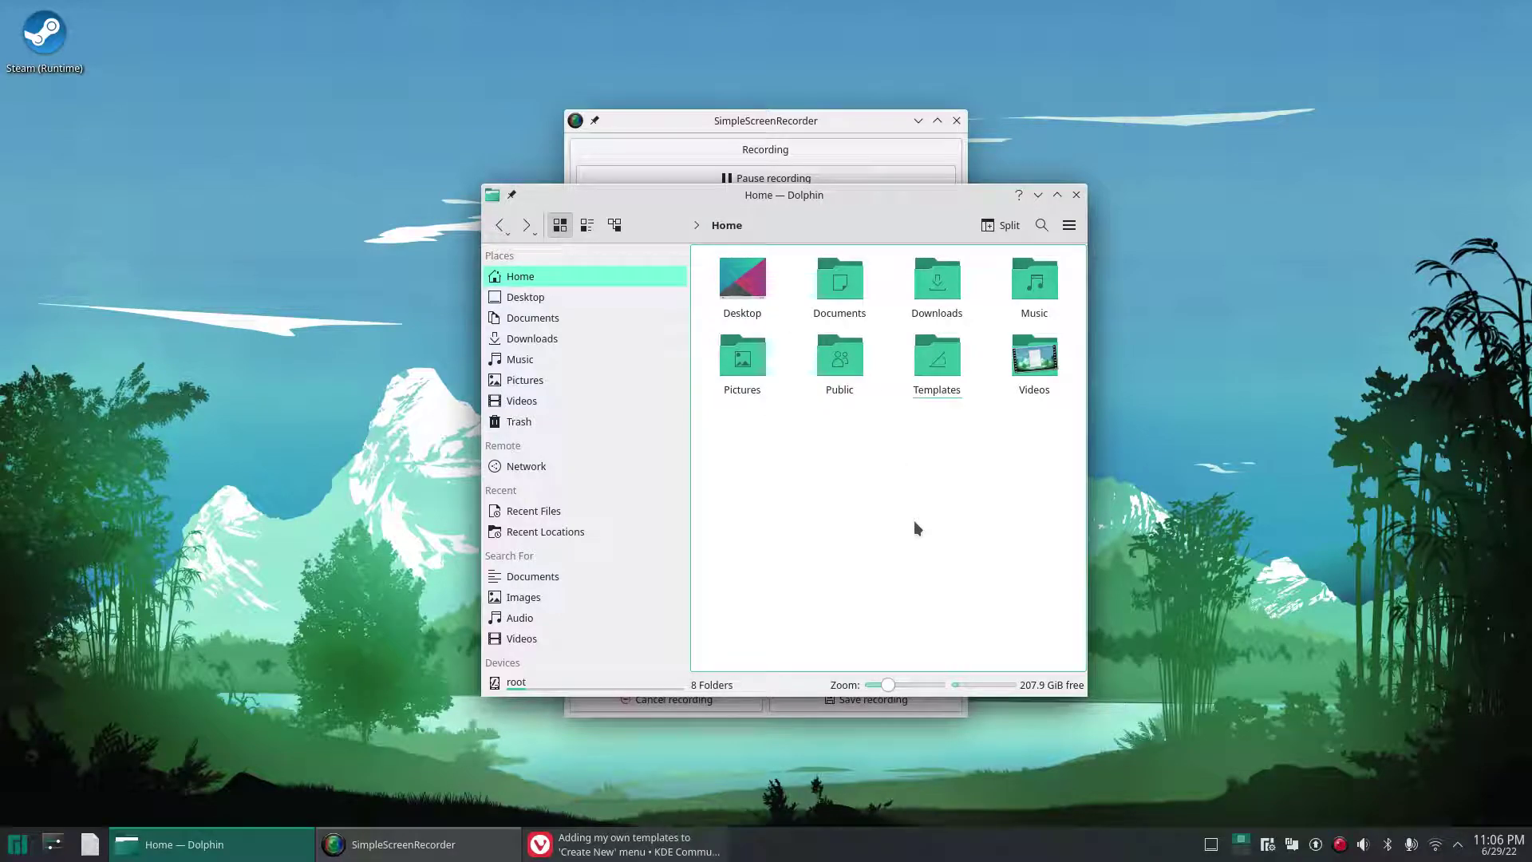
# Show the hidden files in the Home folder and look through the full list of folders and files.
pyautogui.hotkey('ctrl', 'h')
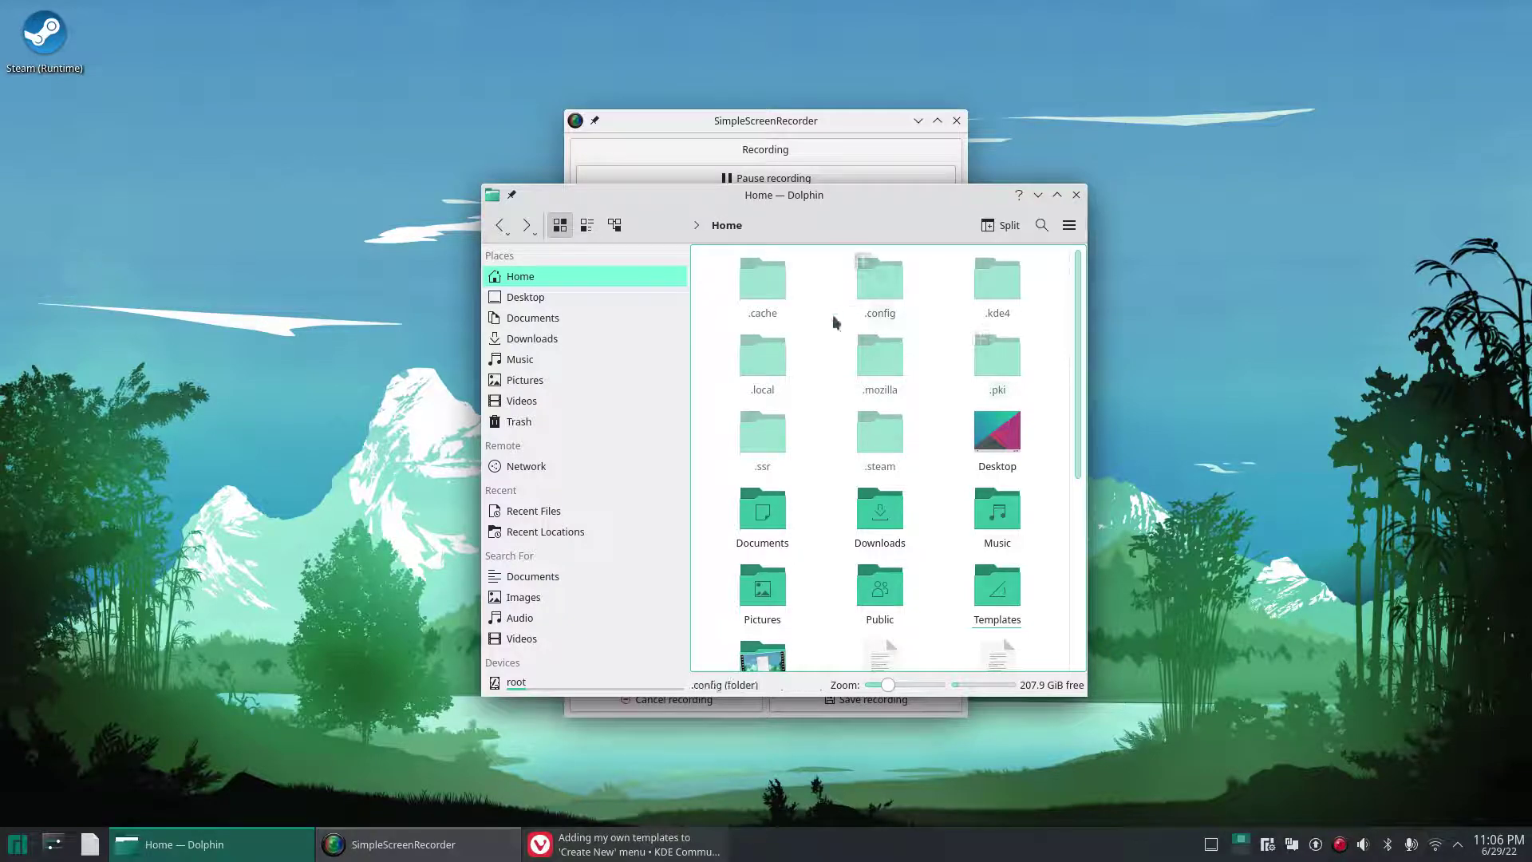
pyautogui.scroll(-4, 905, 471)
pyautogui.scroll(4, 905, 472)
pyautogui.scroll(-3, 905, 471)
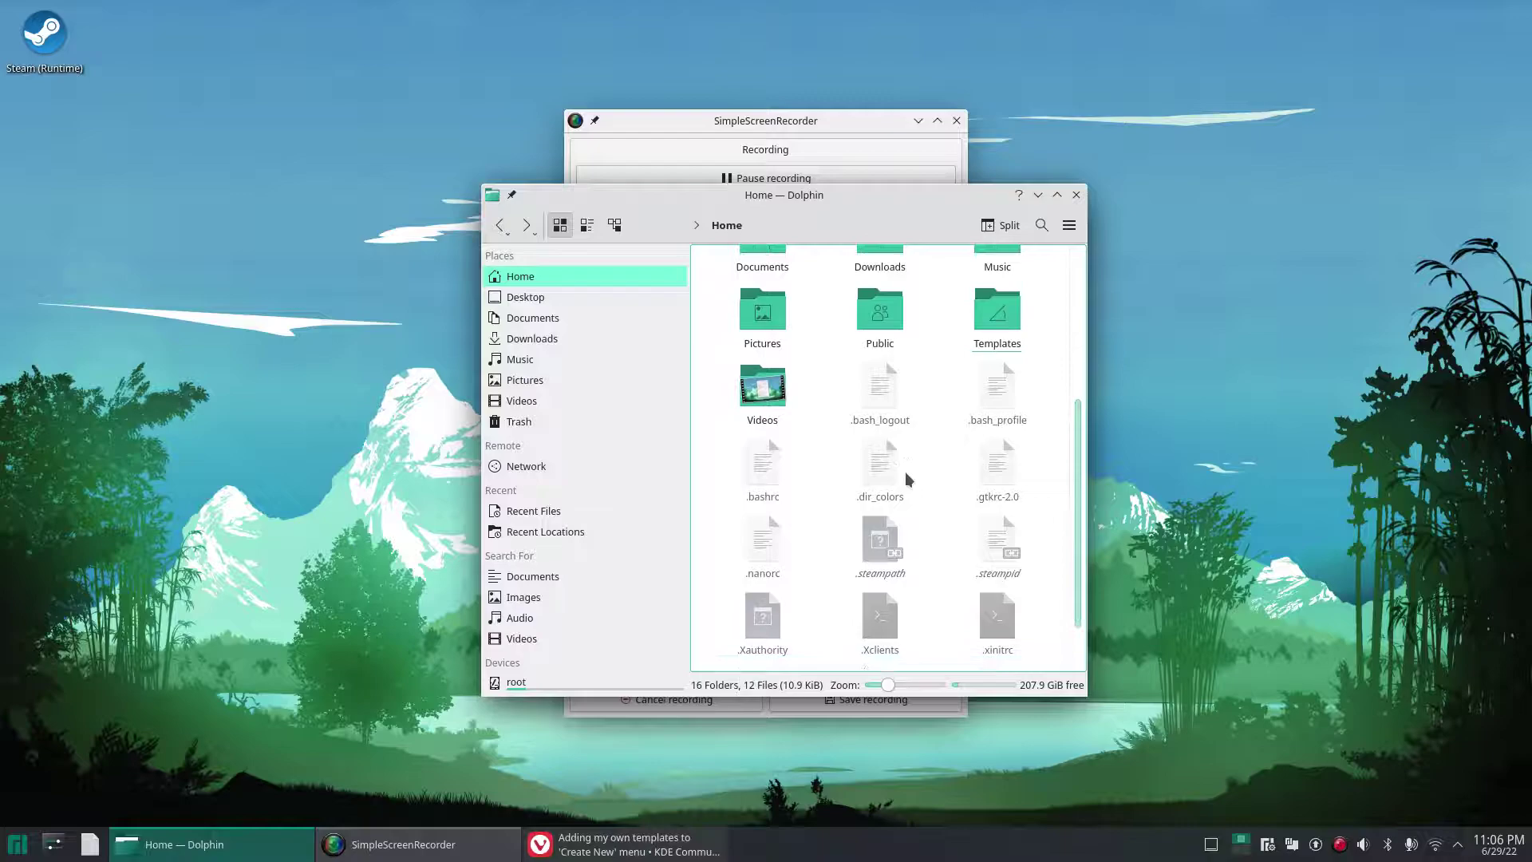
pyautogui.scroll(1, 905, 471)
pyautogui.scroll(-3, 906, 477)
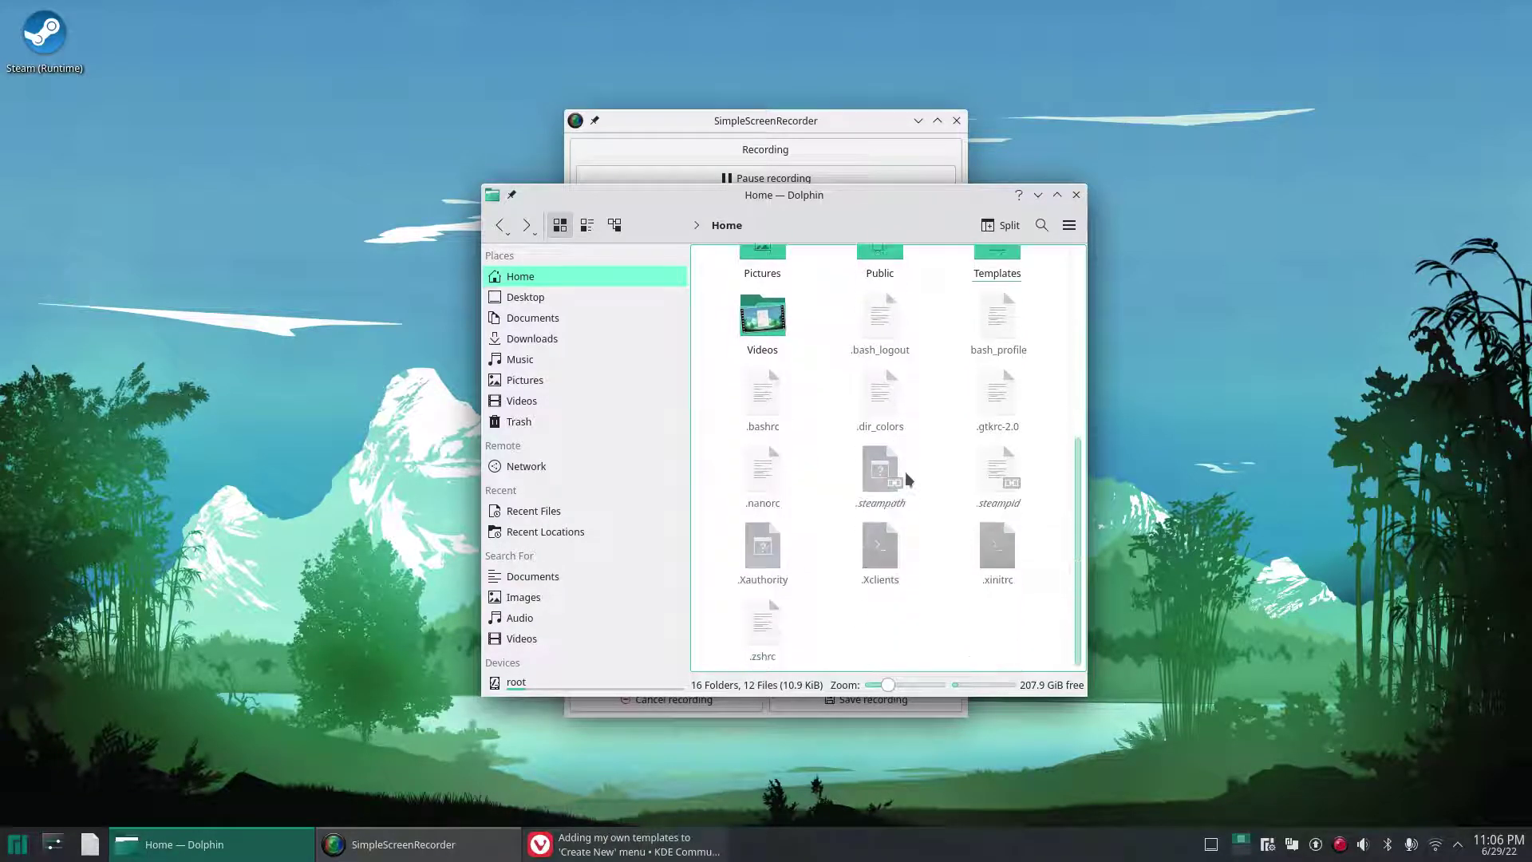
pyautogui.scroll(5, 905, 471)
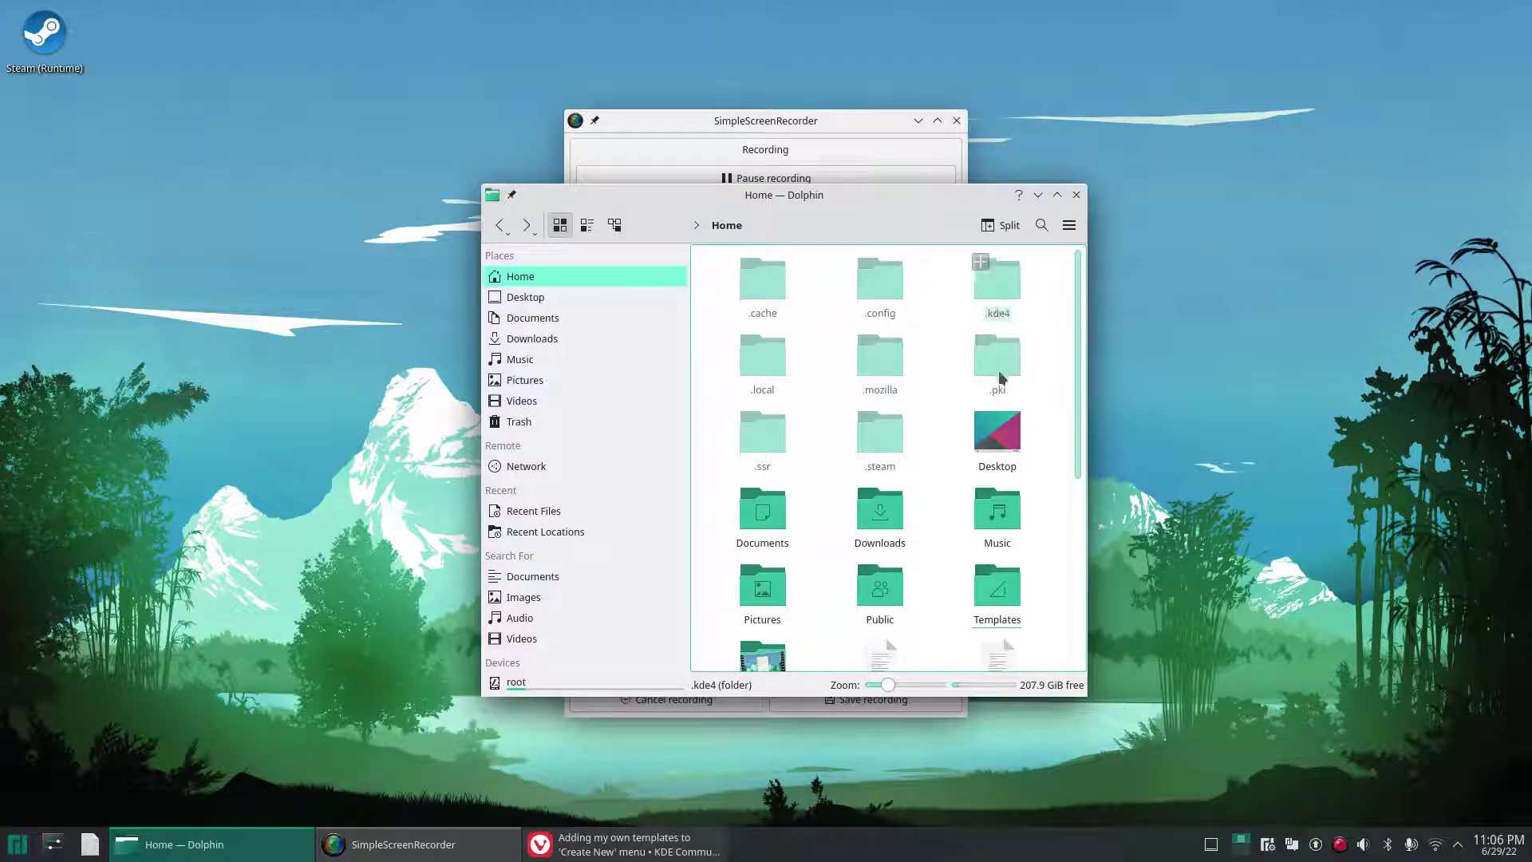
# Select the Desktop folder in the Home folder.
pyautogui.click(982, 417)
pyautogui.click(980, 418)
pyautogui.click(980, 419)
pyautogui.click(980, 419)
pyautogui.click(979, 419)
pyautogui.click(979, 419)
pyautogui.click(980, 419)
pyautogui.click(978, 417)
pyautogui.click(978, 418)
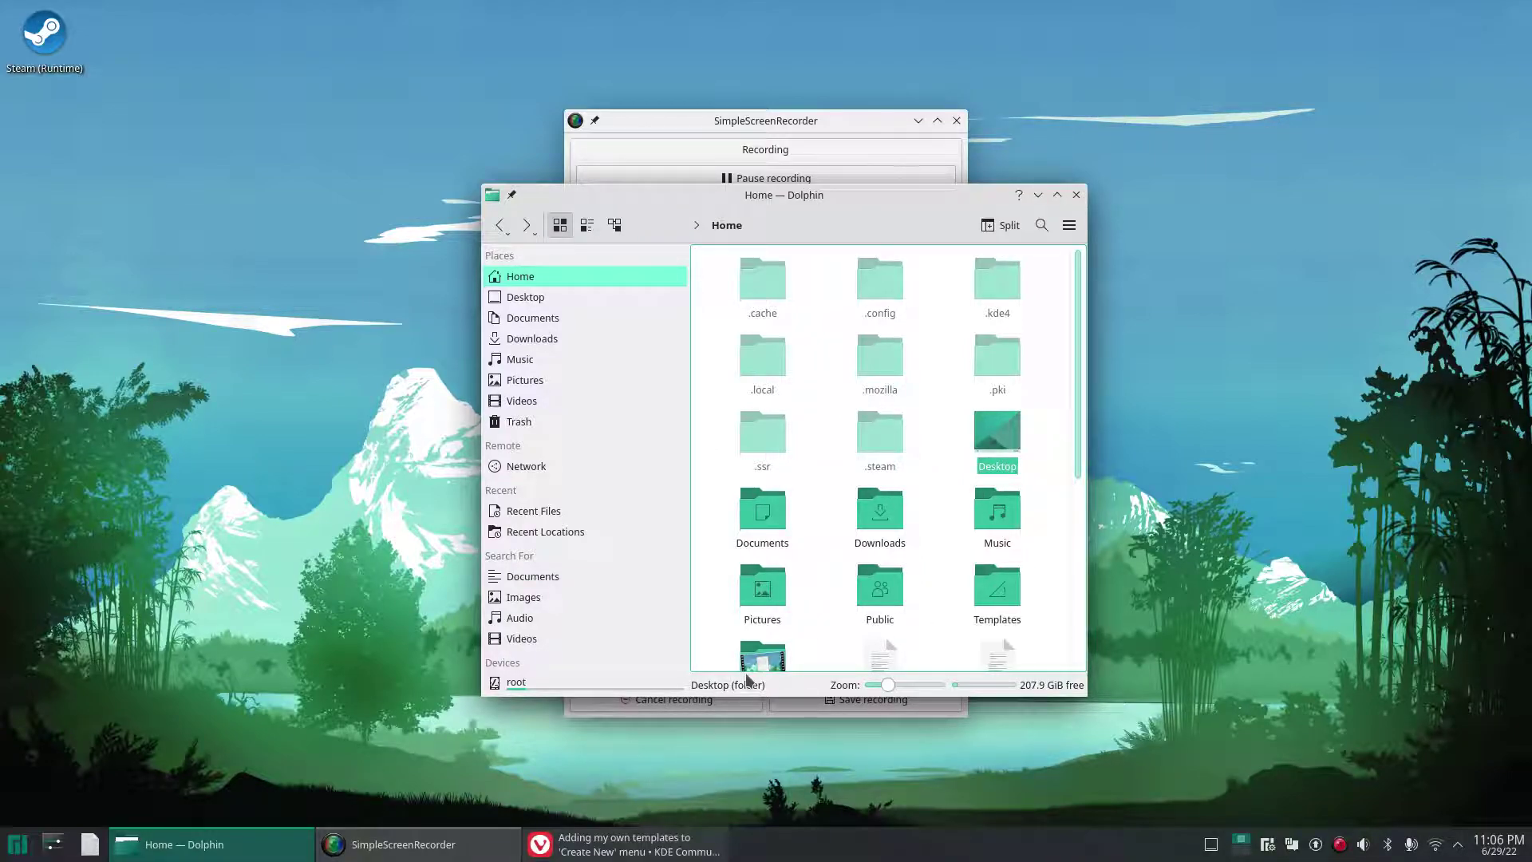
# Switch to the SimpleScreenRecorder window.
pyautogui.click(340, 845)
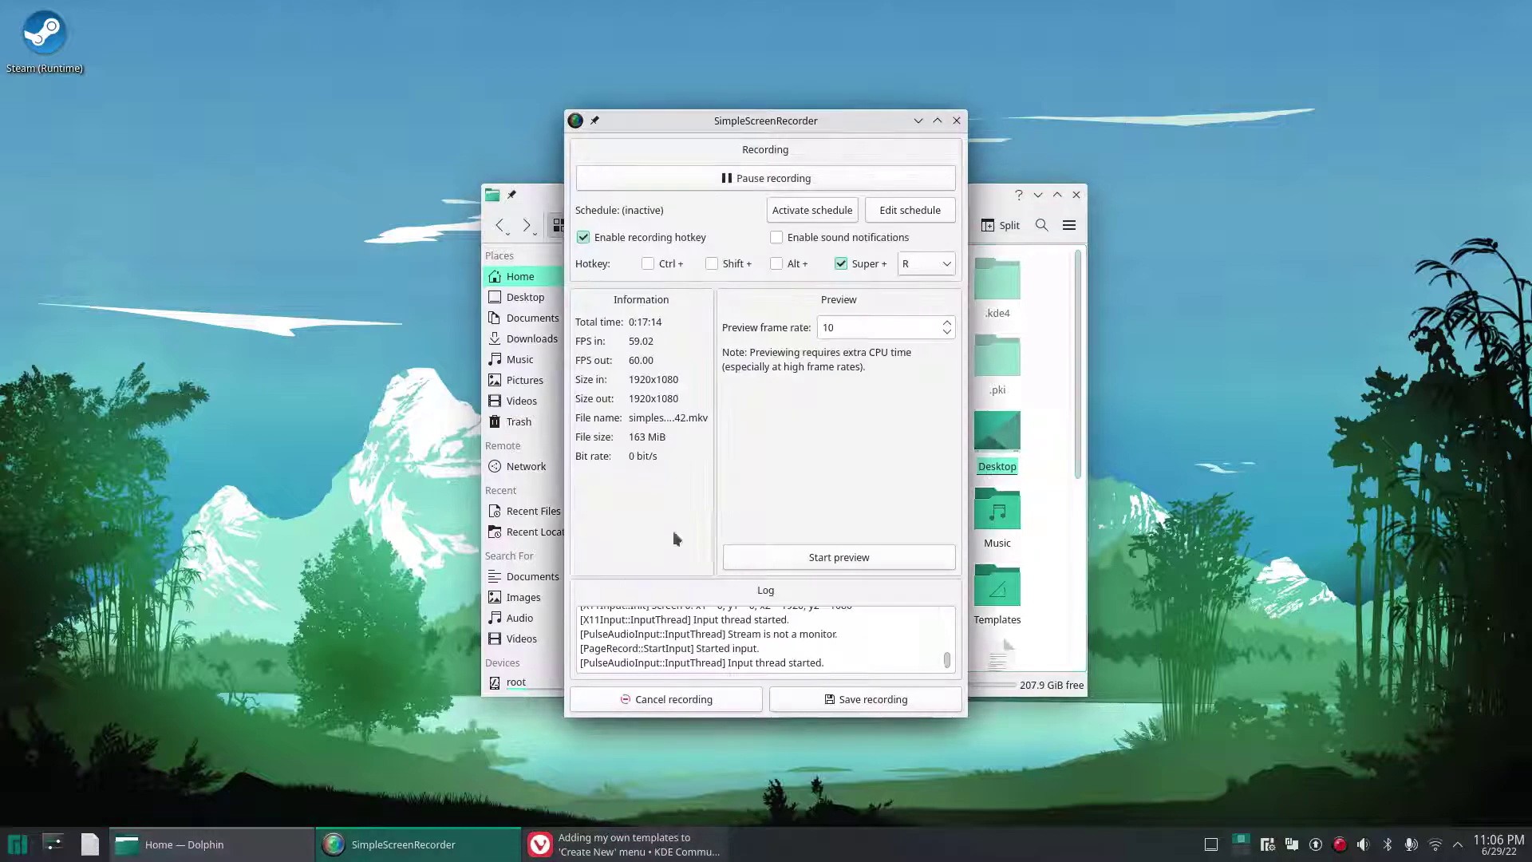